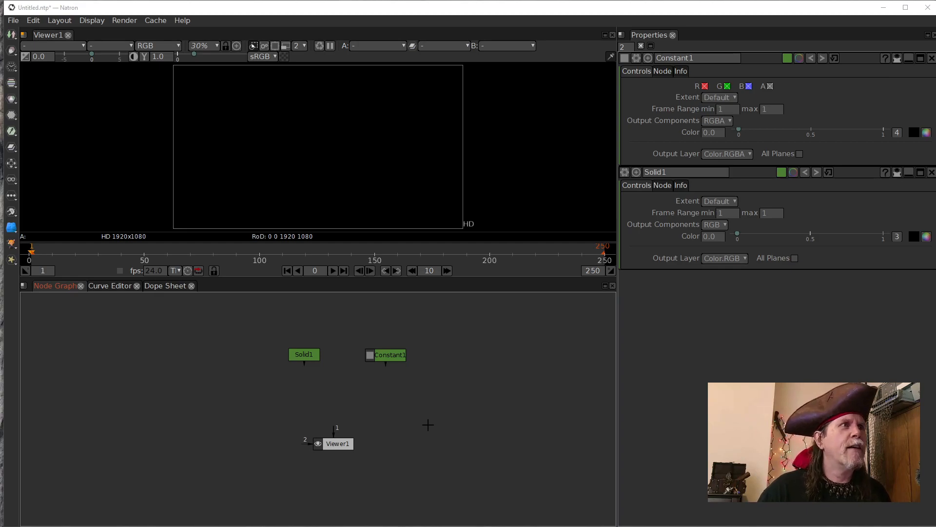
Connect the Solid1 node to viewer input 1 and the Constant1 node to viewer input 2.
click(312, 355)
click(401, 390)
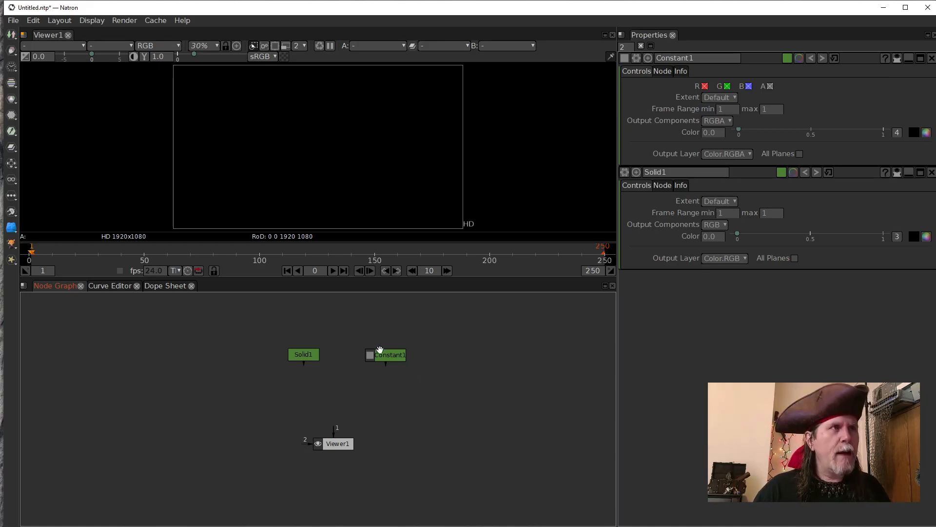
click(311, 358)
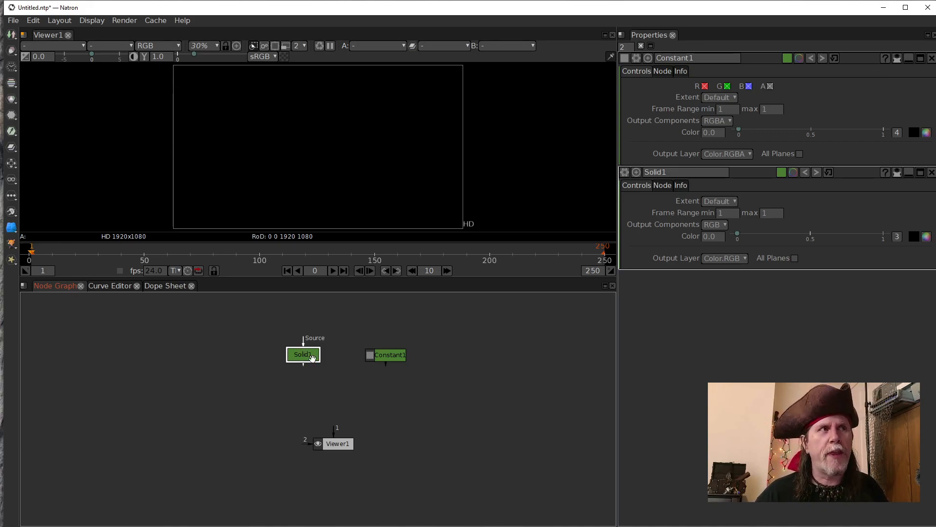
key(1)
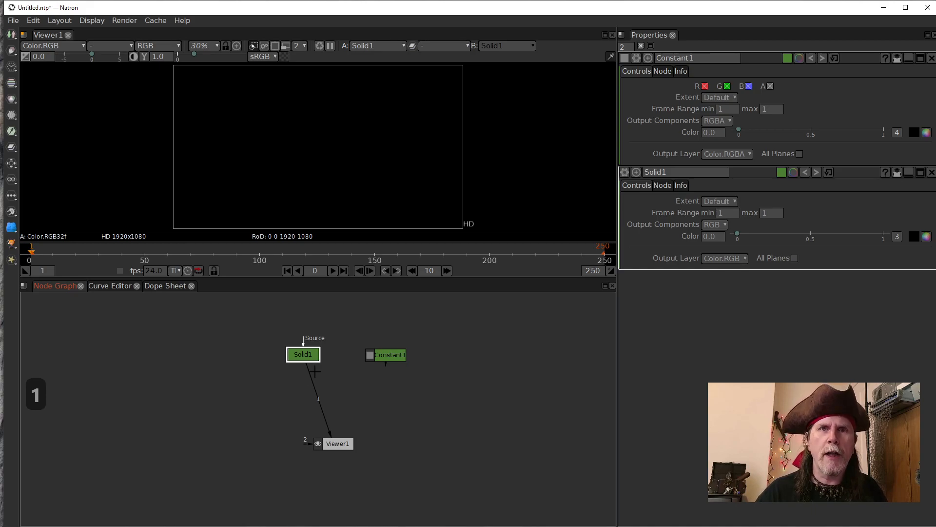
click(382, 358)
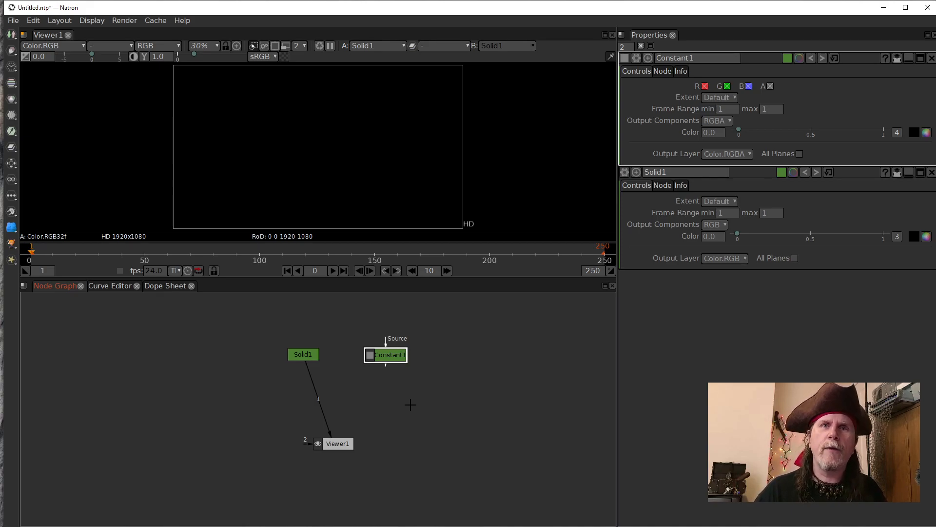
key(2)
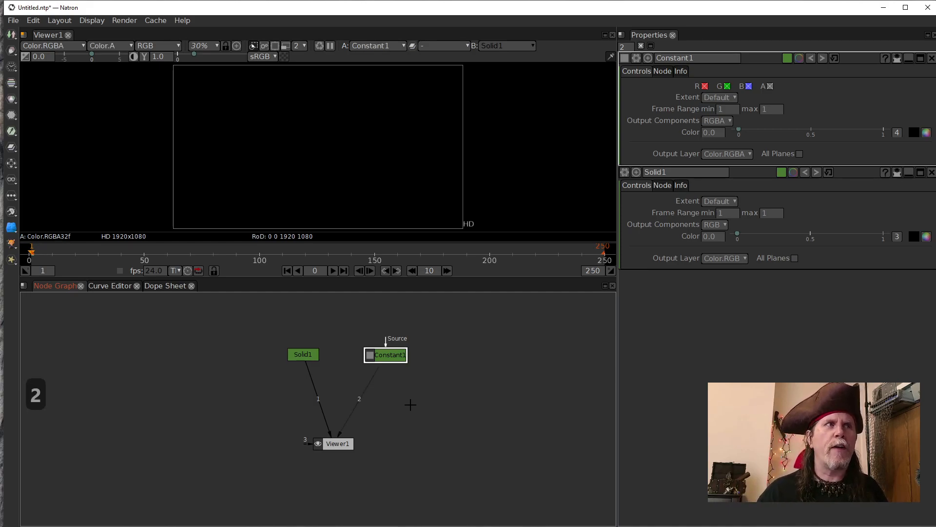
Switch viewer input 1 to Constant1, over to Solid1, and back to Constant1.
key(1)
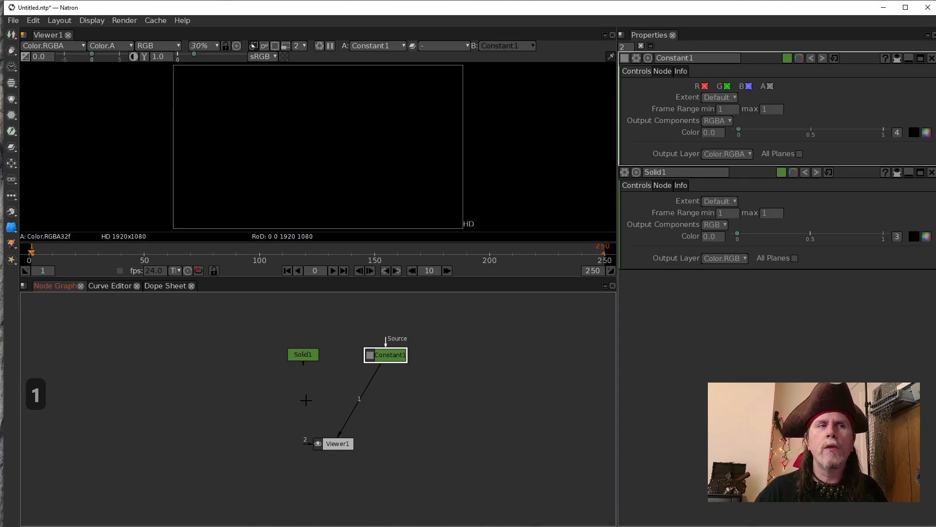
click(305, 354)
key(1)
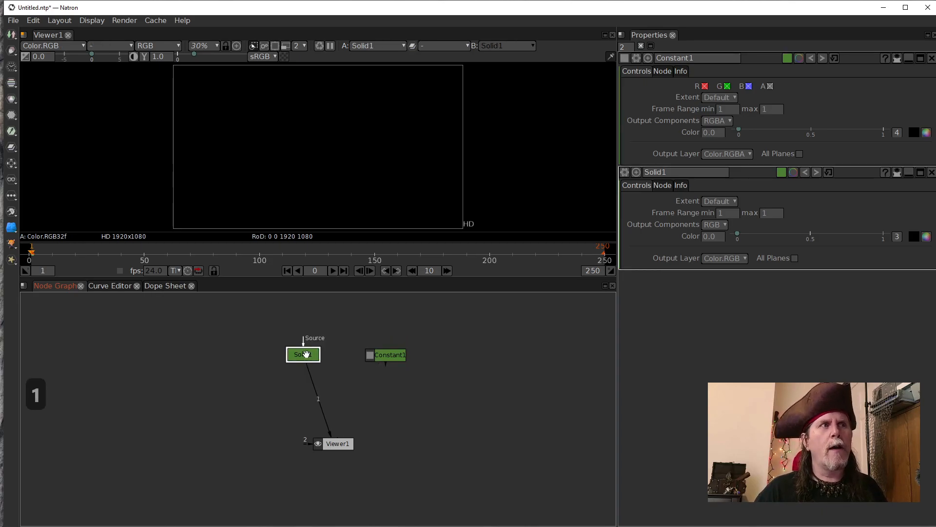
click(381, 354)
key(1)
Alternately reassign Solid1 to viewer inputs 2, 4 and 6, and Constant1 to viewer inputs 3 and 5.
click(312, 357)
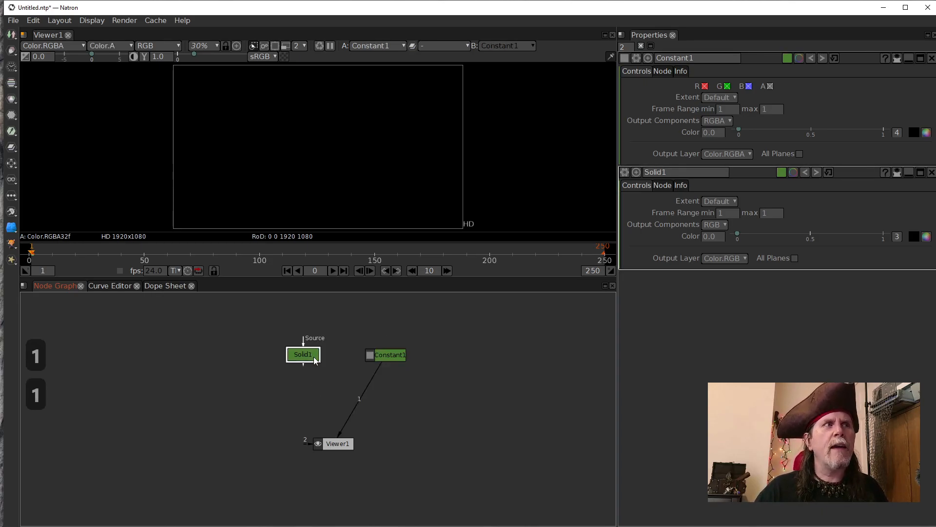
key(2)
click(375, 355)
key(3)
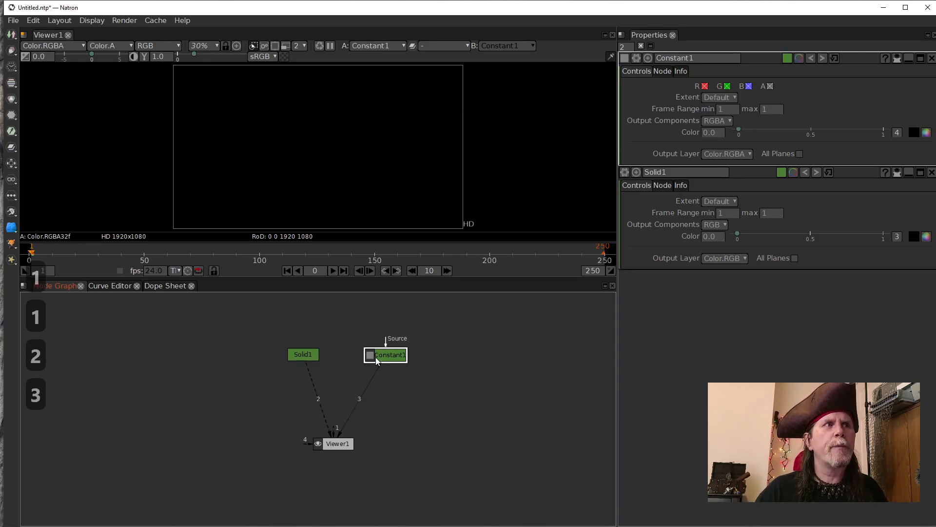
click(312, 355)
key(4)
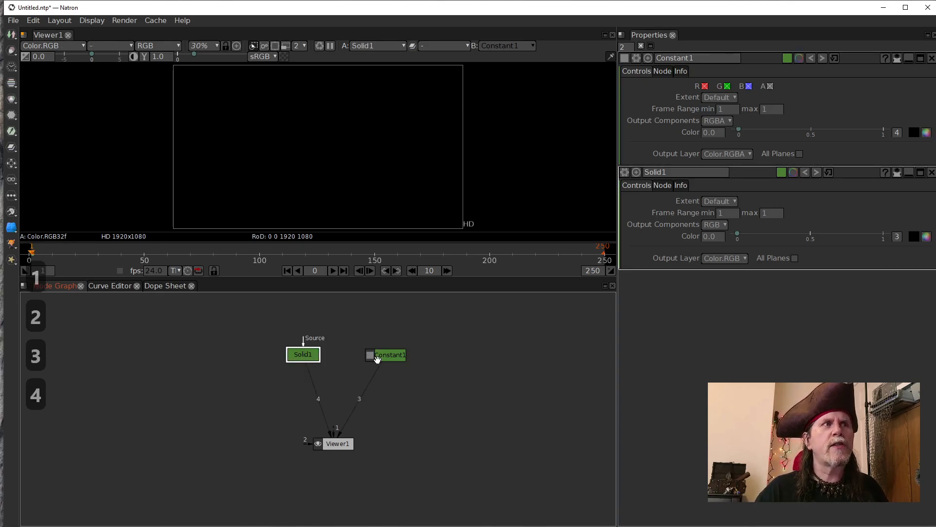
click(385, 355)
key(5)
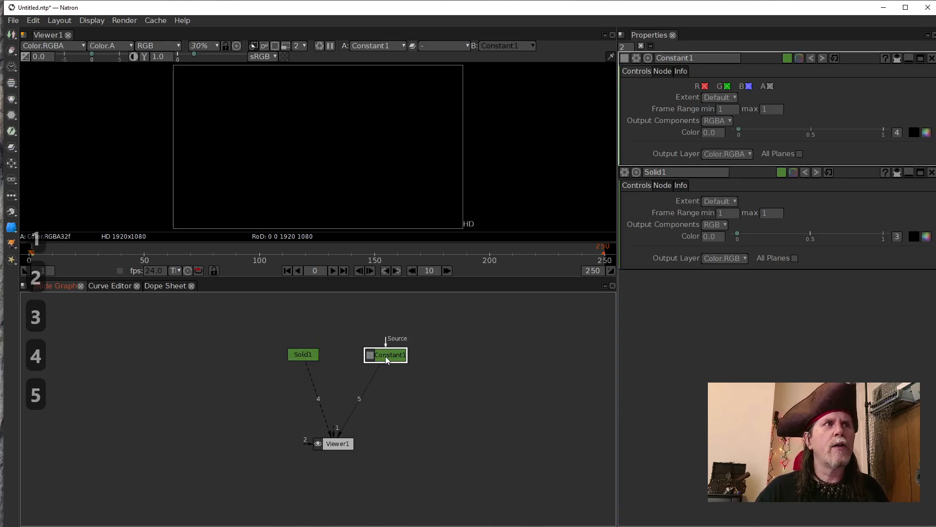
click(315, 358)
key(6)
Connect Solid1 to viewer input 1, move it to input 10, and return it to input 1.
key(1)
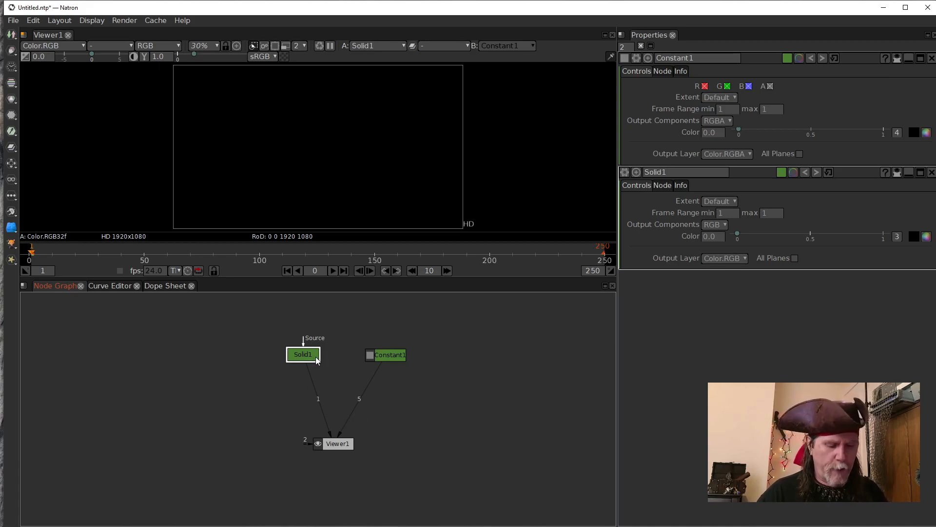
key(0)
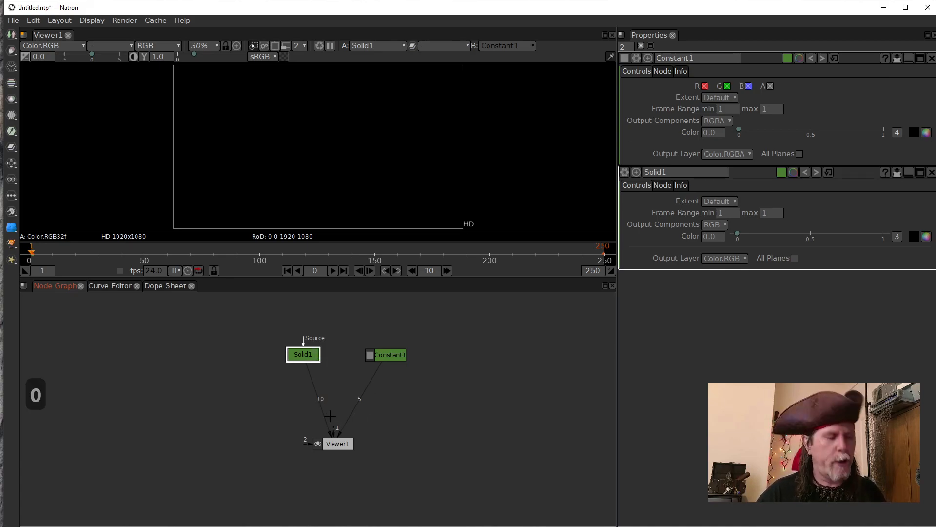
key(1)
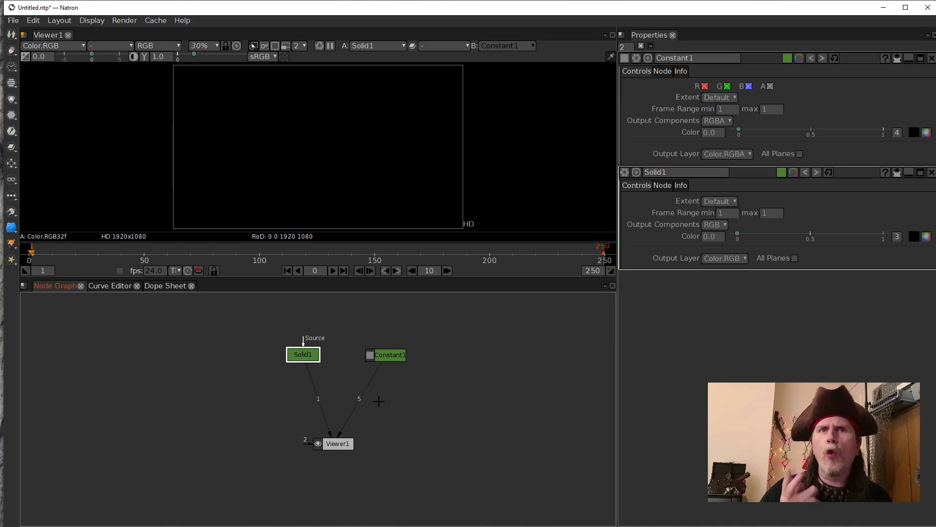
Add a CheckerBoard node to the node graph and place it to the right of the viewer node.
click(463, 419)
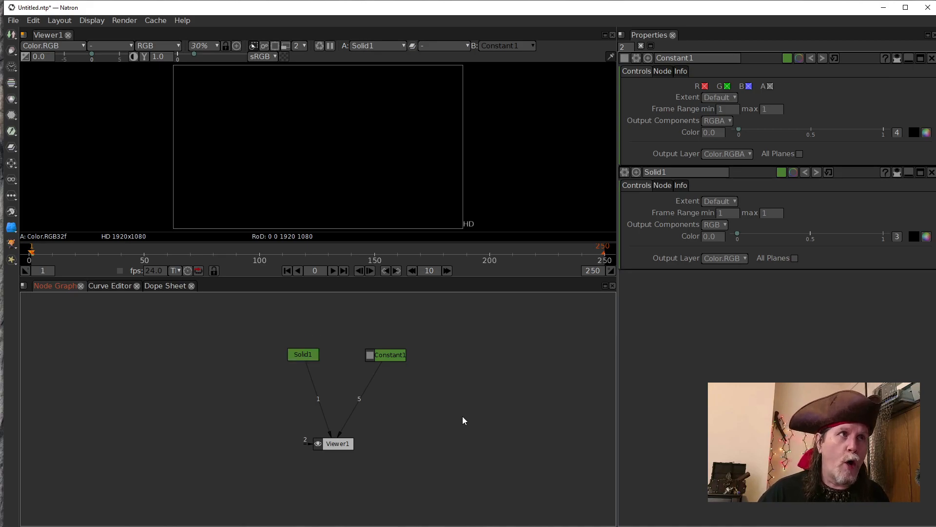
key(Tab)
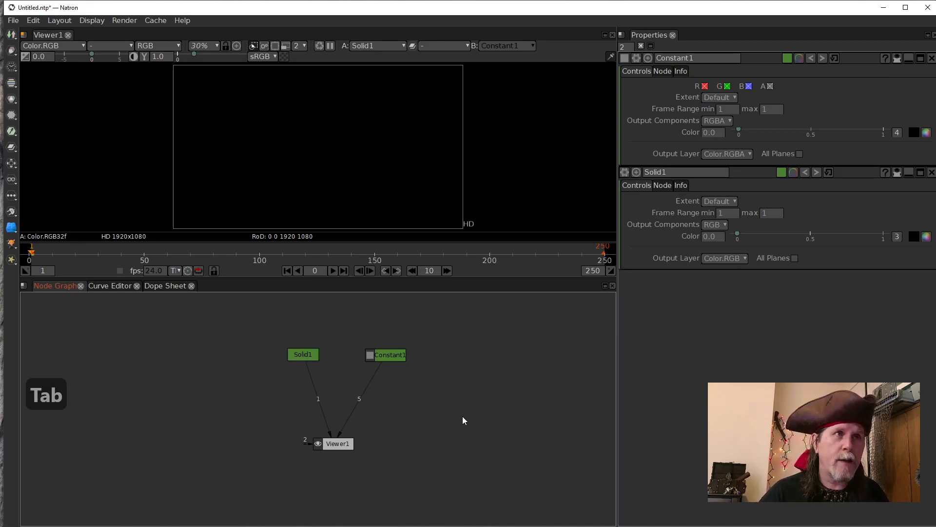
text(check)
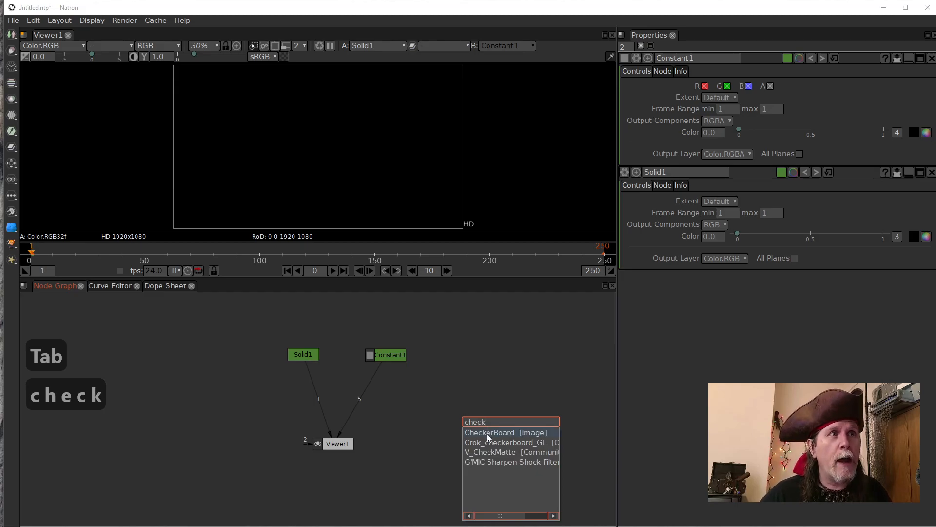
click(486, 433)
drag(508, 442, 471, 432)
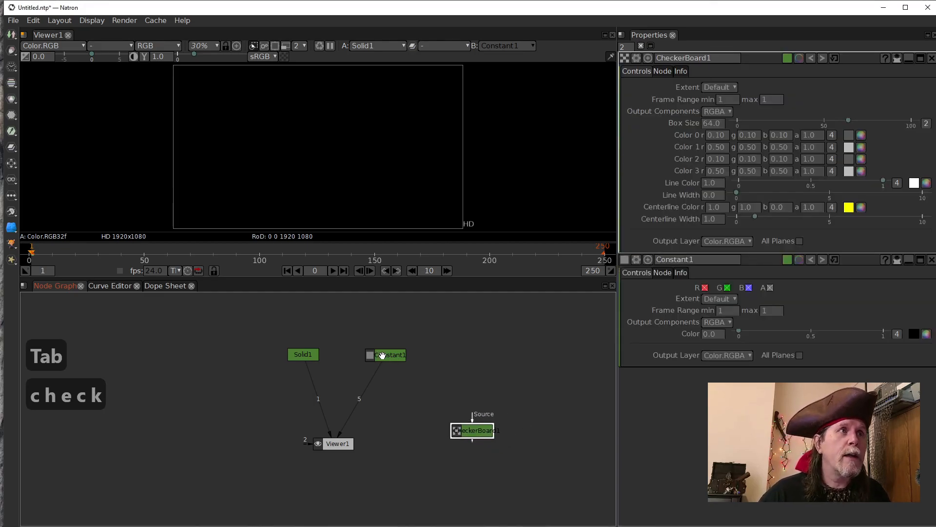
Merge Solid1 as input A over the CheckerBoard as input B, and insert the Merge node between Solid1 and the viewer.
click(307, 354)
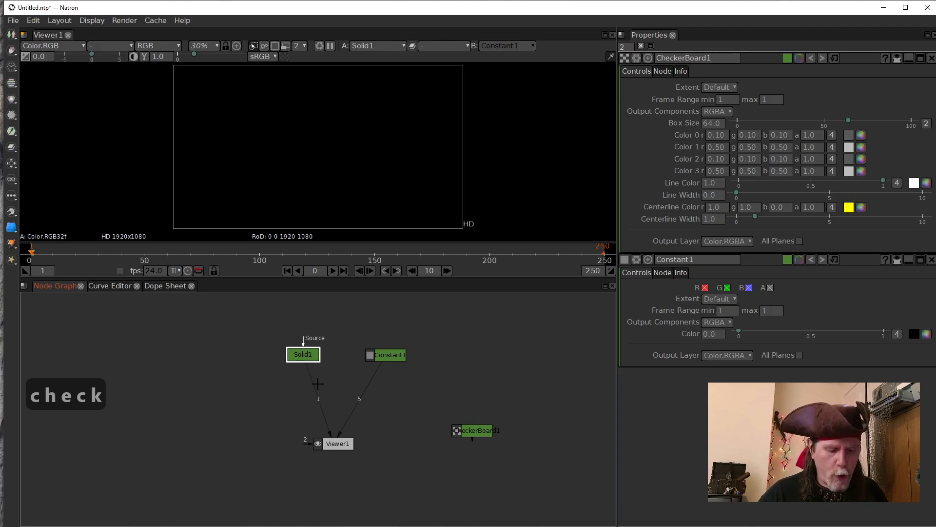
click(462, 431)
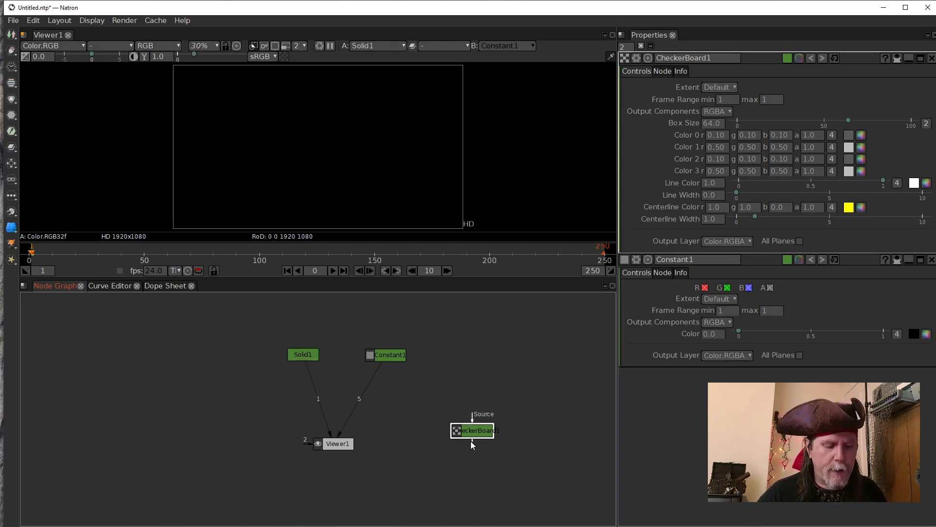
key(m)
drag(475, 457, 301, 357)
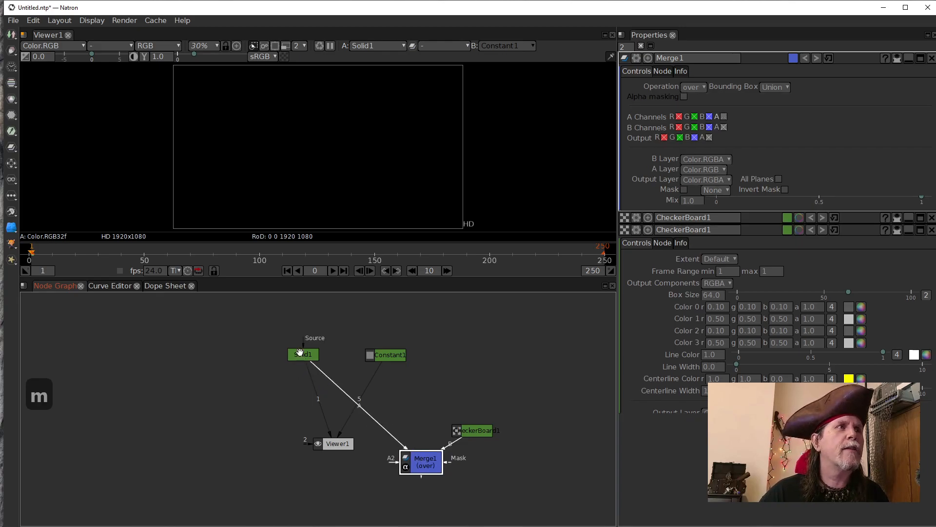
drag(423, 464, 408, 417)
mouse_move(311, 401)
mouse_down()
mouse_move(413, 419)
mouse_move(298, 395)
mouse_move(308, 396)
mouse_up()
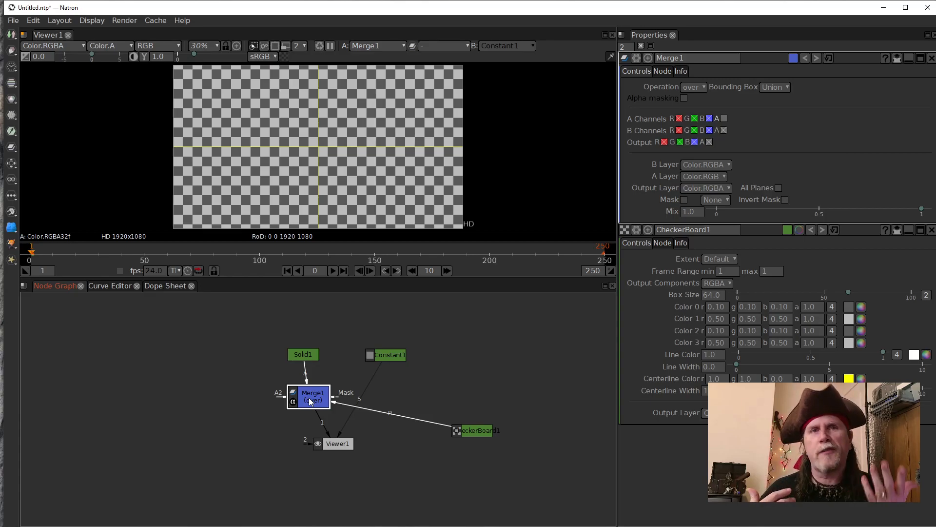
Delete the Merge node and reconnect Solid1 to viewer input 1.
drag(310, 399, 331, 396)
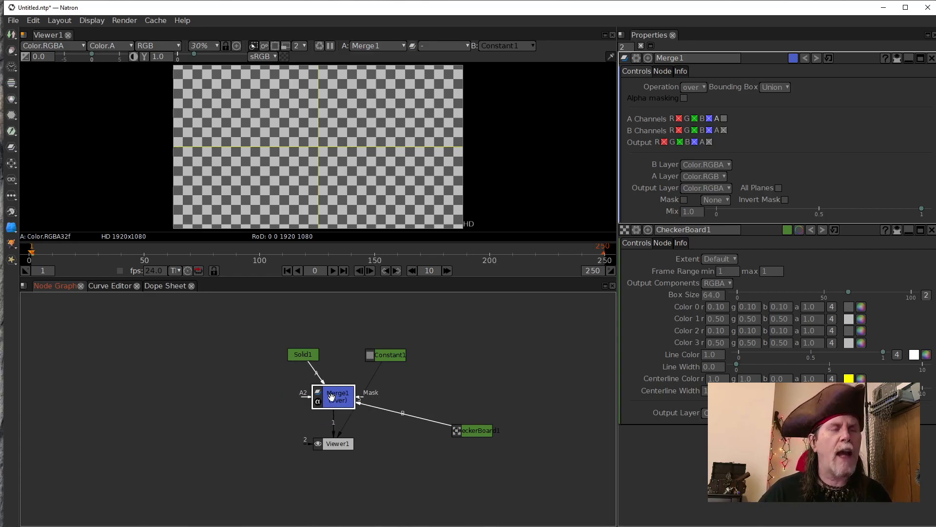
key(Delete)
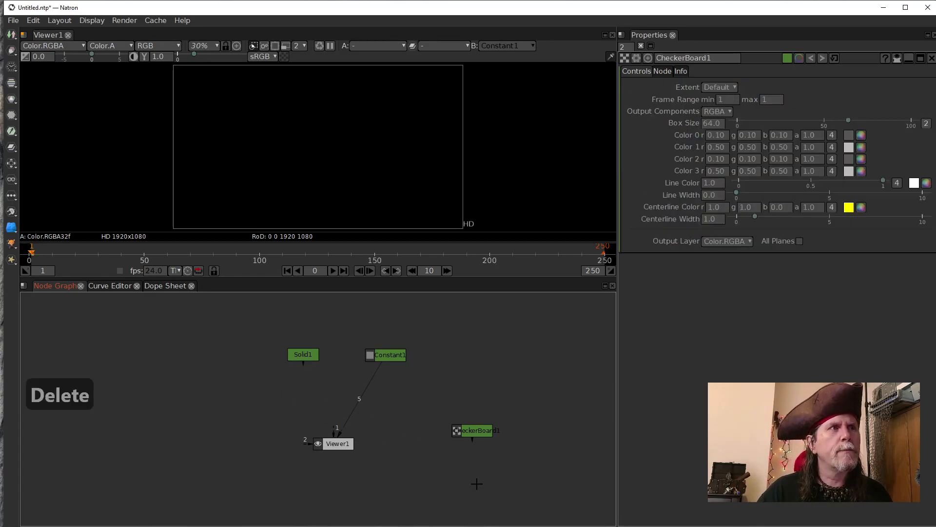
click(304, 356)
key(1)
Disconnect Constant1 from the viewer and delete the CheckerBoard node.
drag(370, 385, 425, 405)
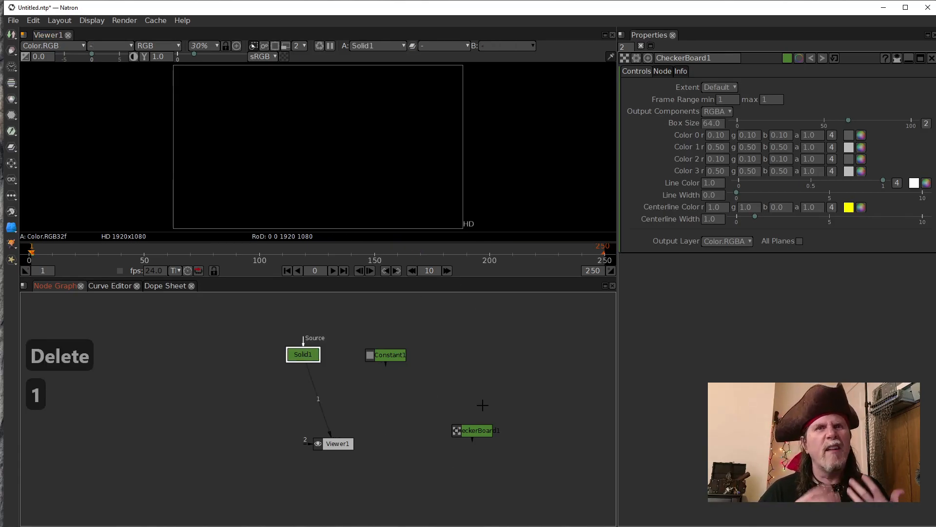
click(479, 434)
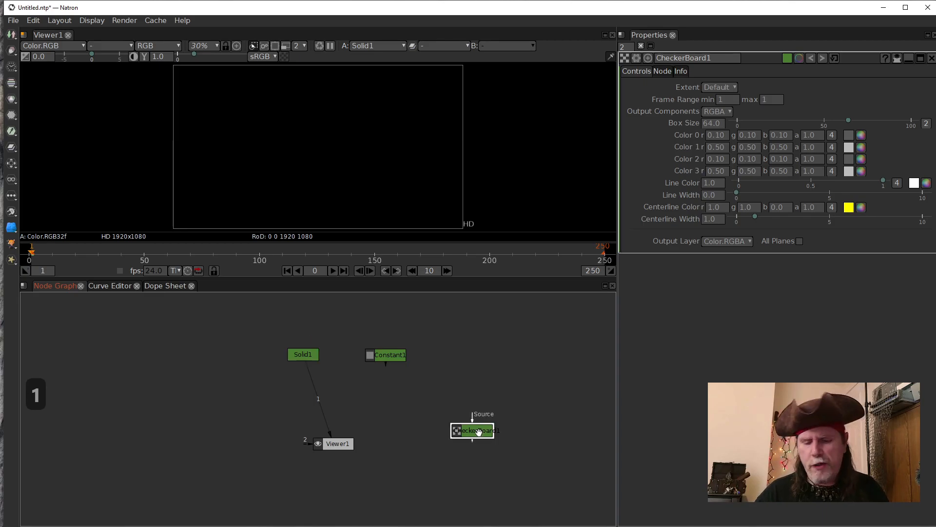
key(Delete)
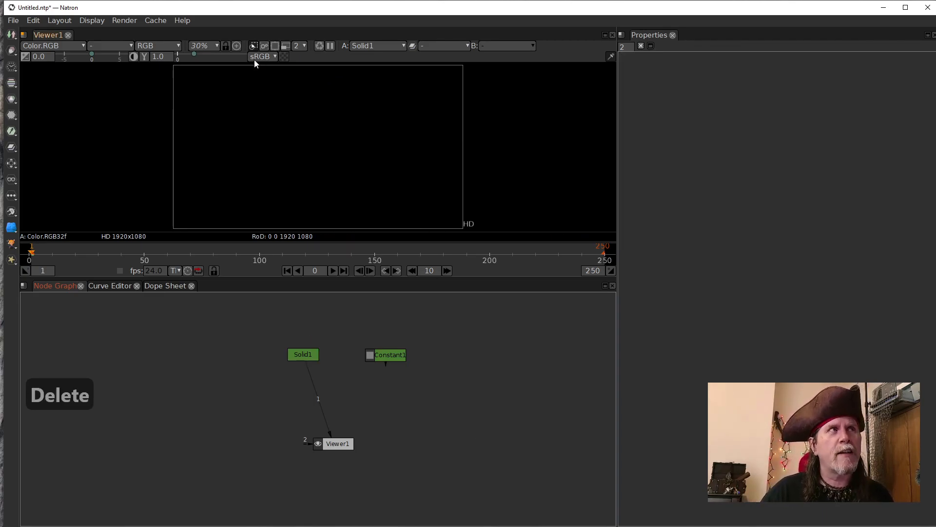
Enable the viewer's checkerboard background and compare Constant1 and Solid1 on viewer input 1, finishing on Constant1.
click(284, 57)
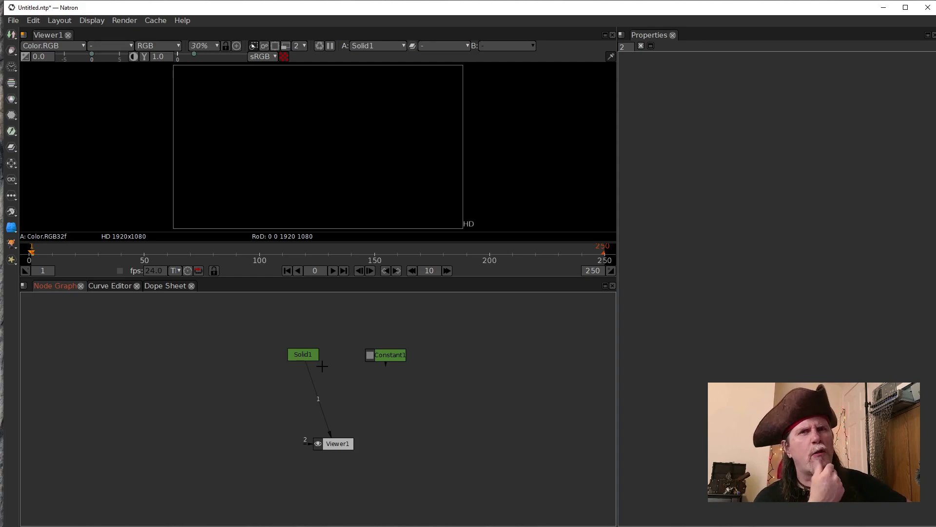
click(393, 359)
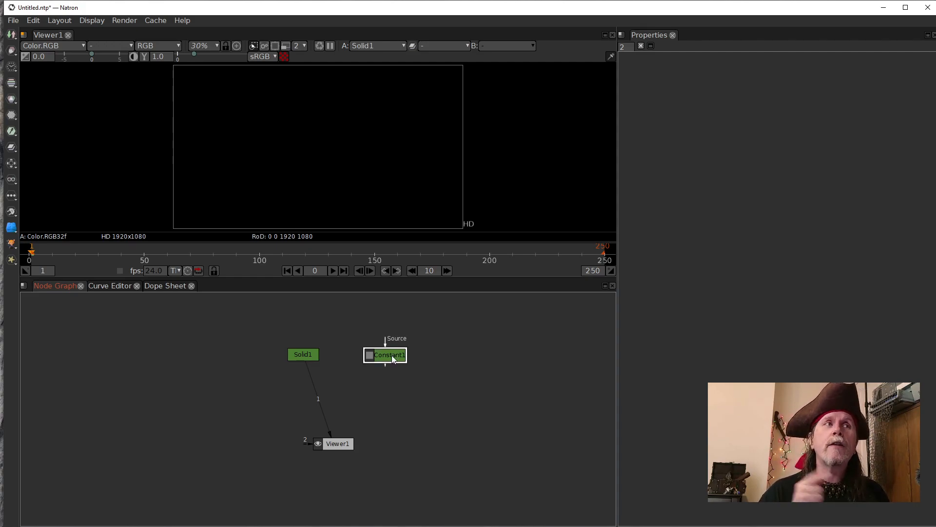
key(1)
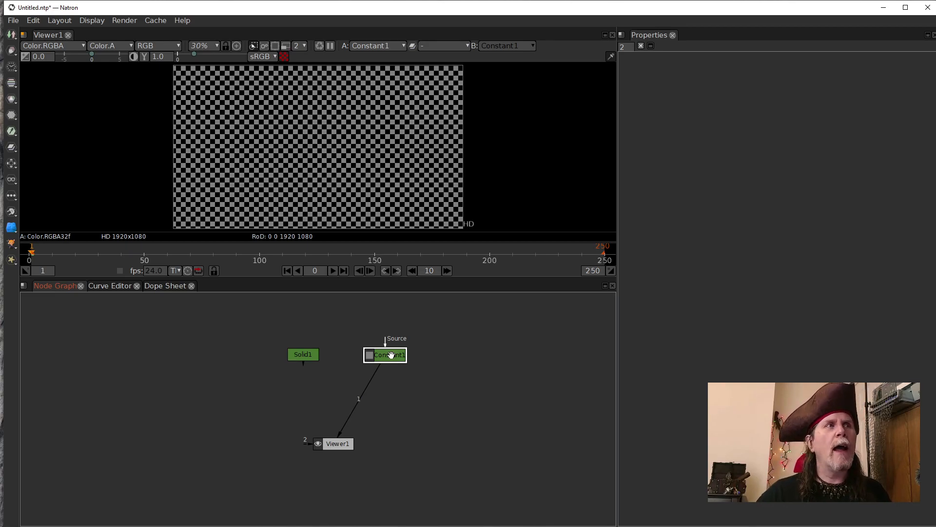
click(303, 355)
key(1)
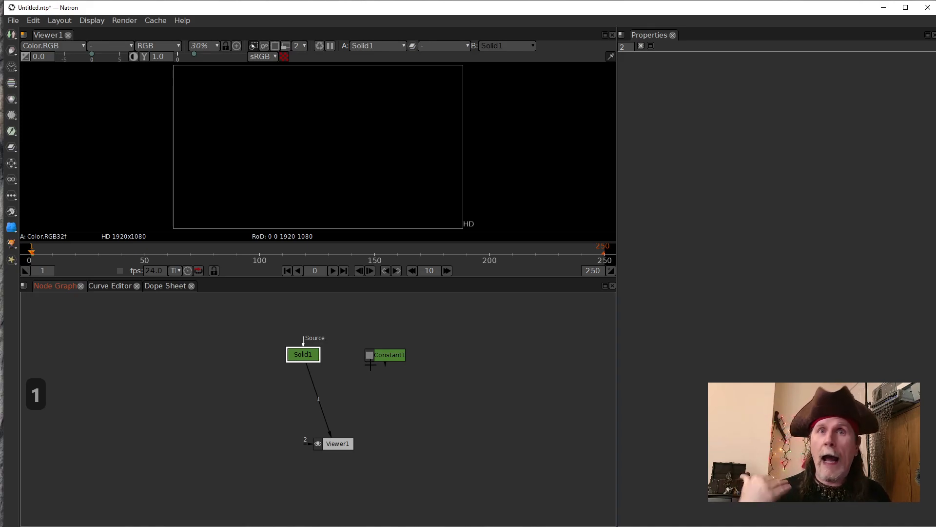
click(385, 355)
key(1)
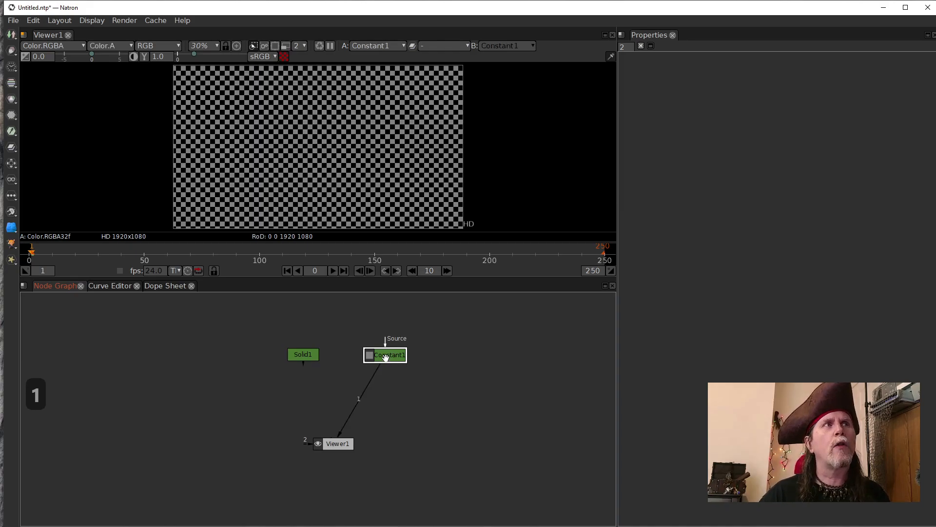
Open the Constant1 node's properties and set its color to 1.0 on all channels.
double_click(383, 353)
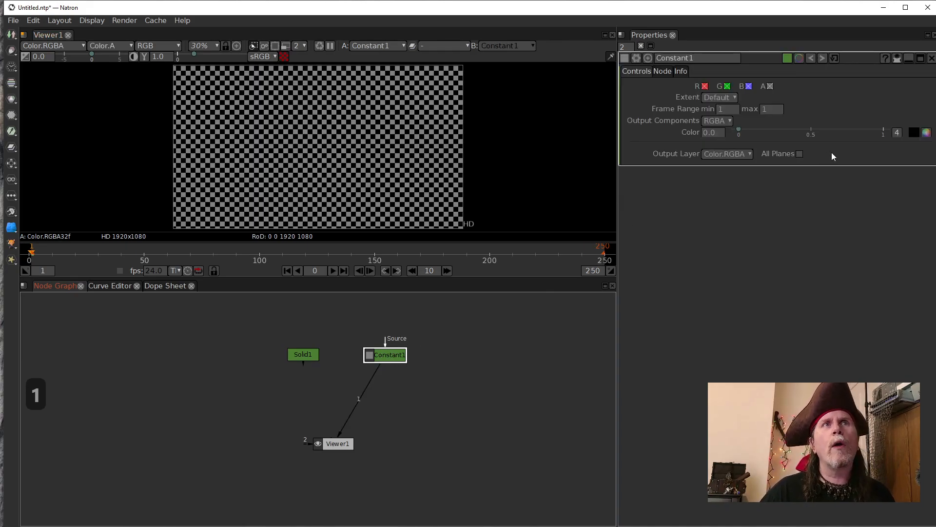
click(897, 133)
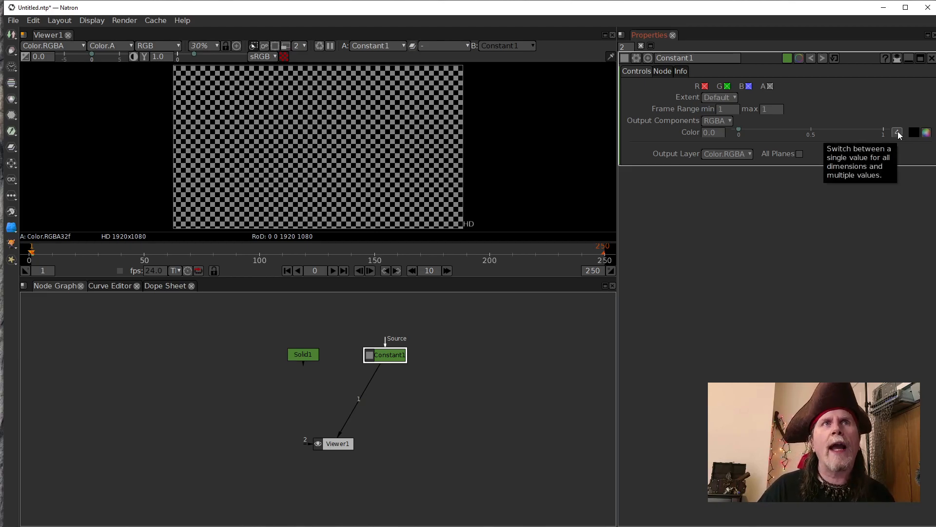
drag(738, 130, 883, 131)
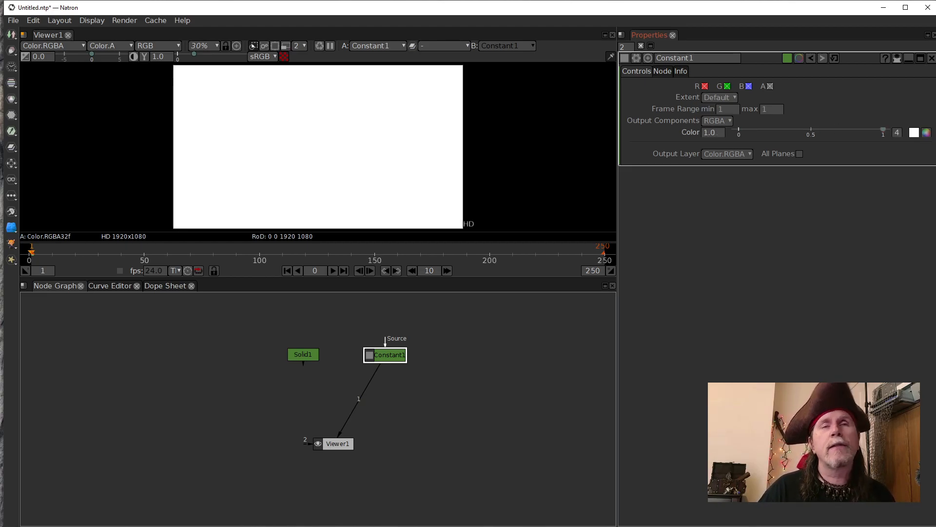
Undo Constant1's last color change, split its color into separate channel values and set alpha to 1.
key(ctrl+z)
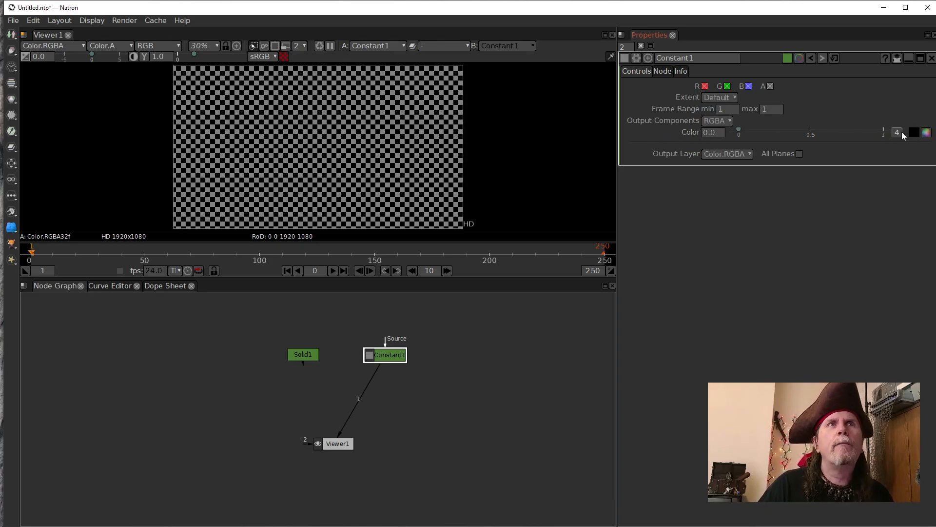
click(899, 130)
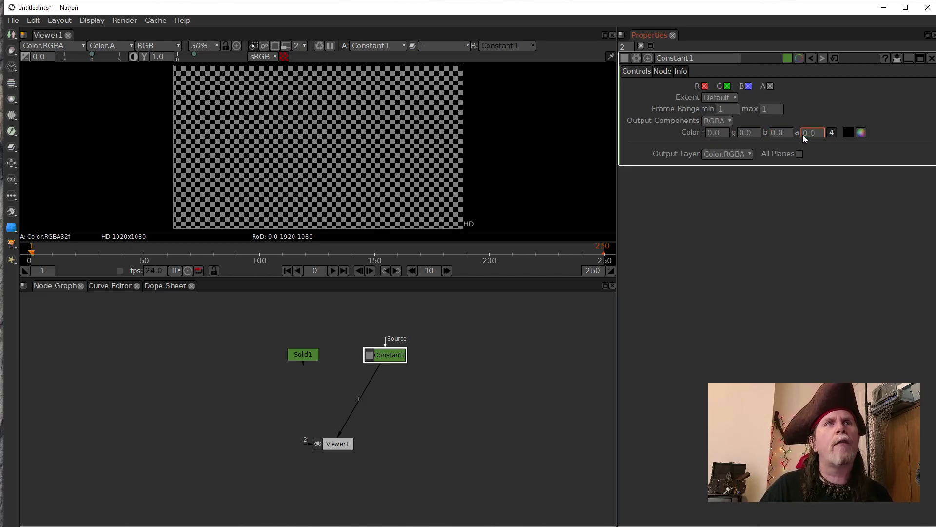
text(1)
key(Return)
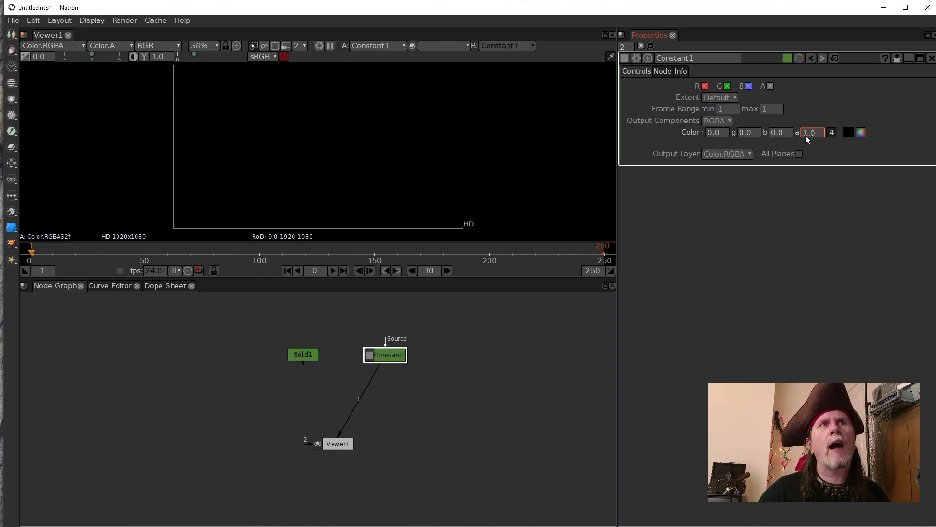
Reset Constant1's alpha to 0 and connect Solid1 to viewer input 1.
text(0)
key(Return)
click(305, 358)
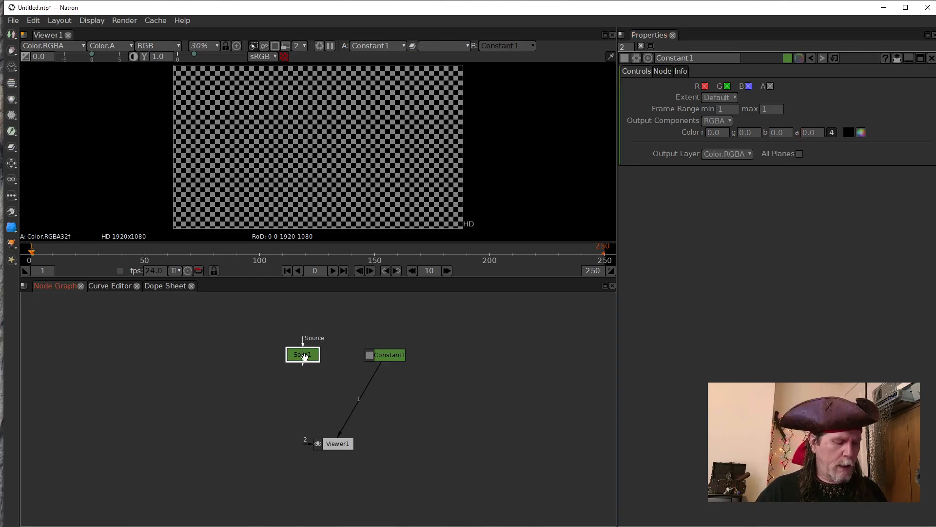
key(1)
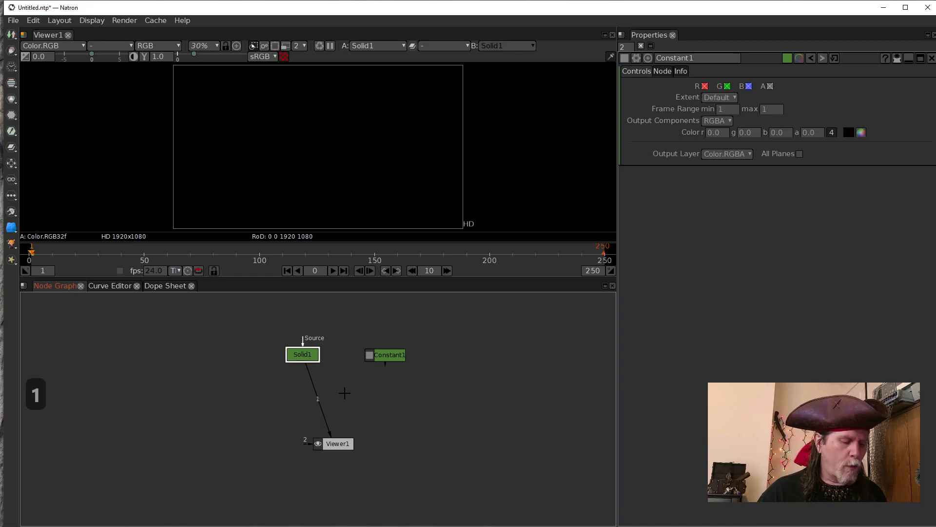
Add a Merge node between Solid1 and the viewer, with Solid1 feeding its B input.
click(402, 404)
click(390, 360)
click(373, 429)
key(m)
drag(428, 439, 299, 359)
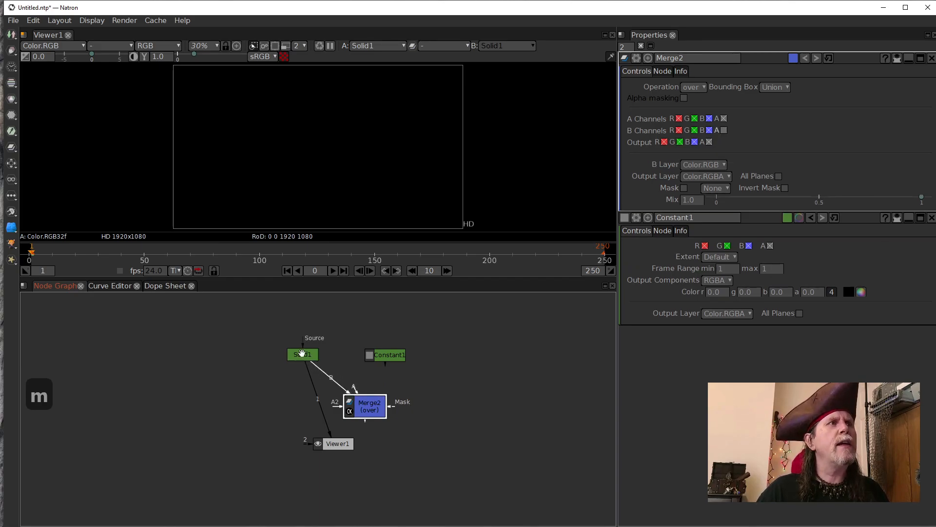
drag(322, 410, 296, 410)
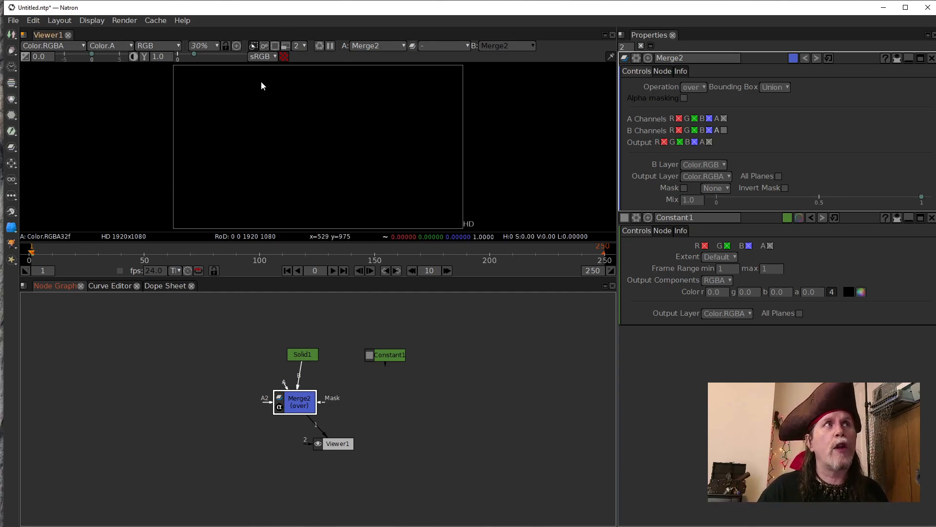
Move Solid1's connection from Merge2's B input to its A input and check the available A layer options.
drag(298, 386, 365, 376)
drag(289, 380, 303, 354)
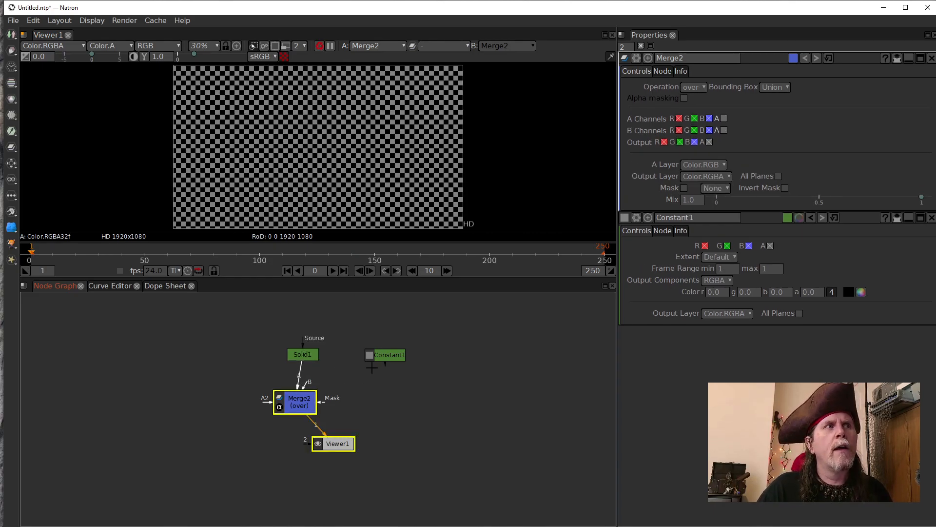
drag(285, 391, 311, 392)
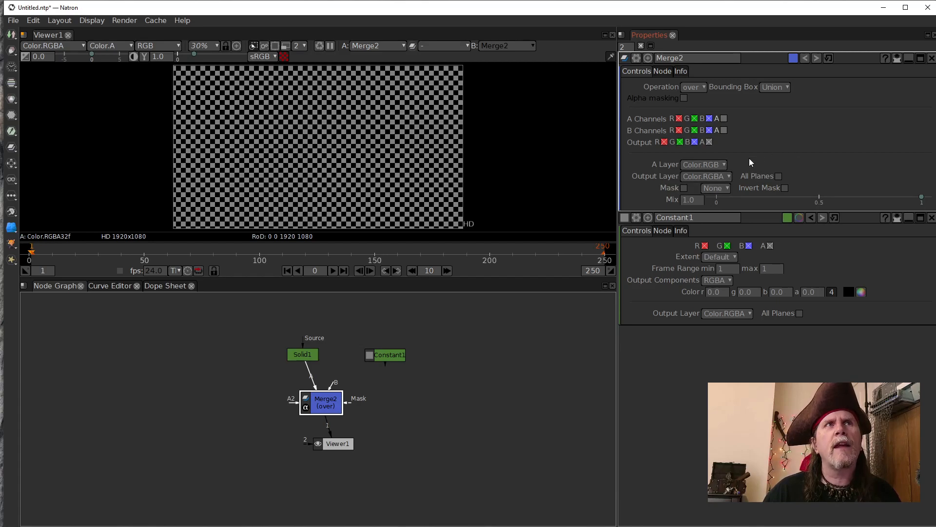
click(716, 165)
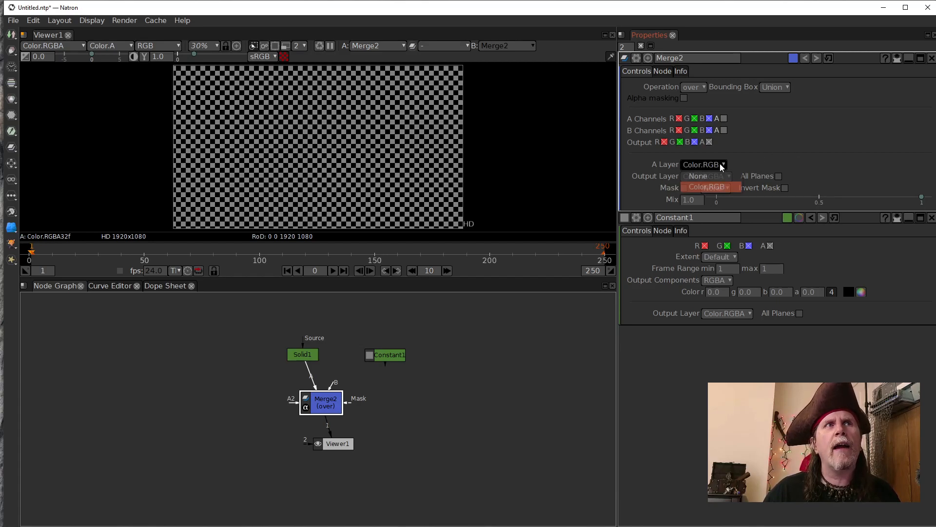
click(747, 156)
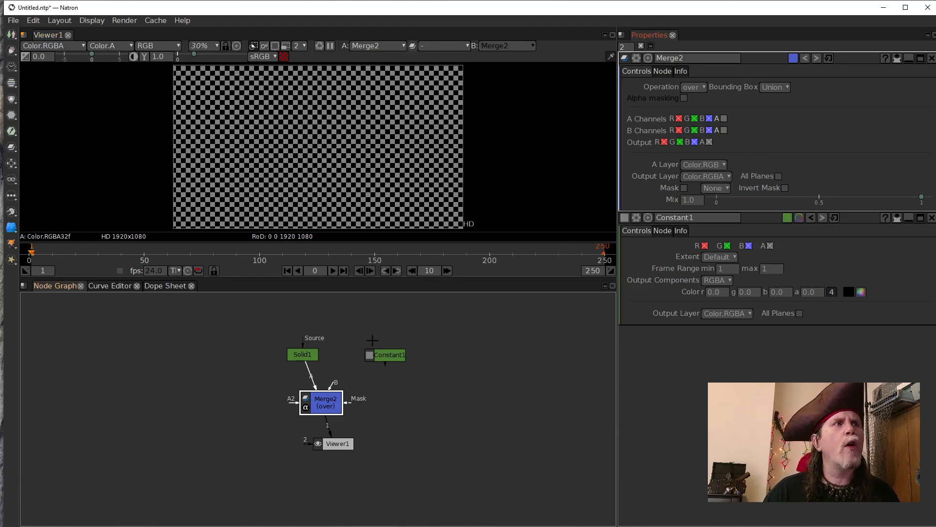
Switch Solid1 to Merge2's B input for comparison and reconnect it to the A input.
drag(314, 376, 268, 372)
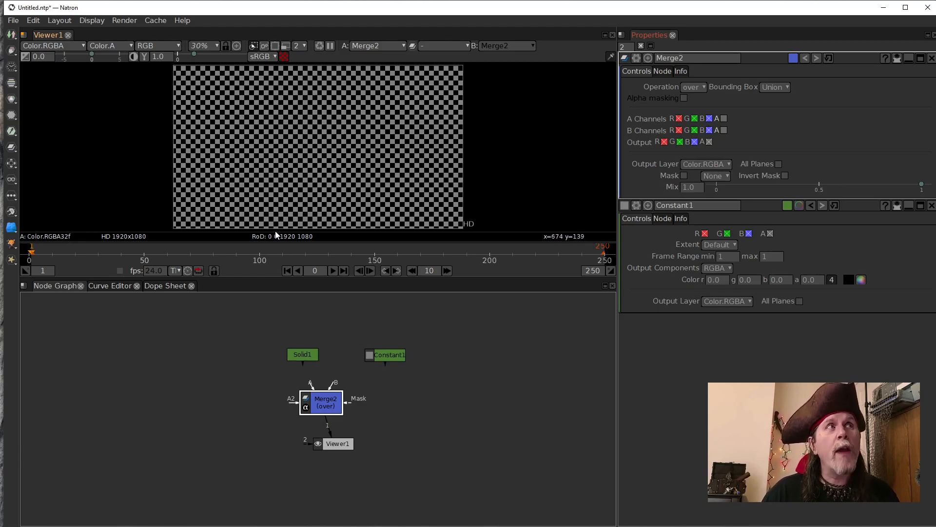
drag(333, 385, 305, 355)
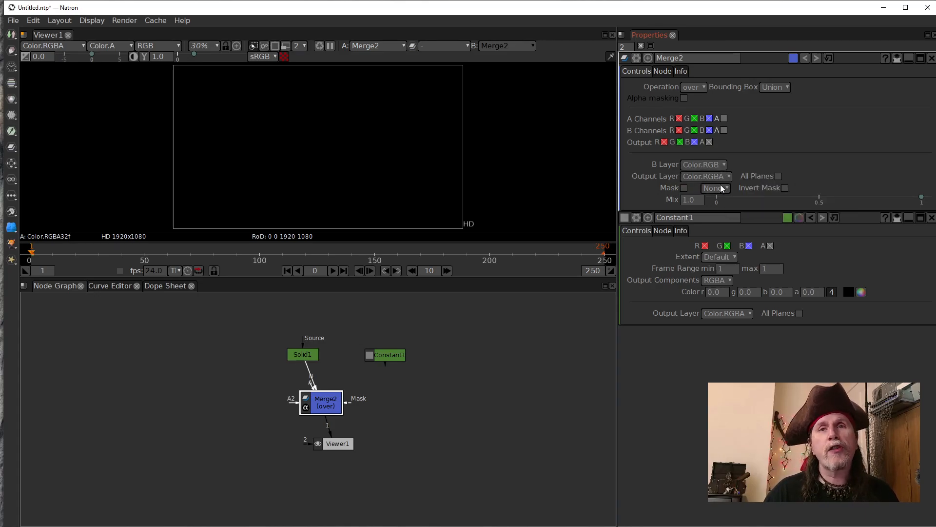
click(724, 130)
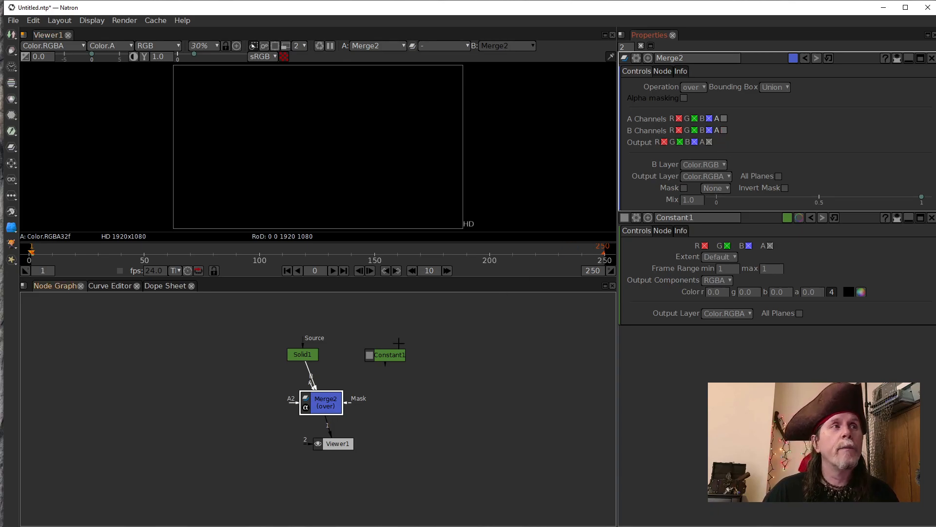
mouse_move(308, 372)
mouse_down()
mouse_move(329, 362)
mouse_move(316, 379)
mouse_move(303, 359)
mouse_up()
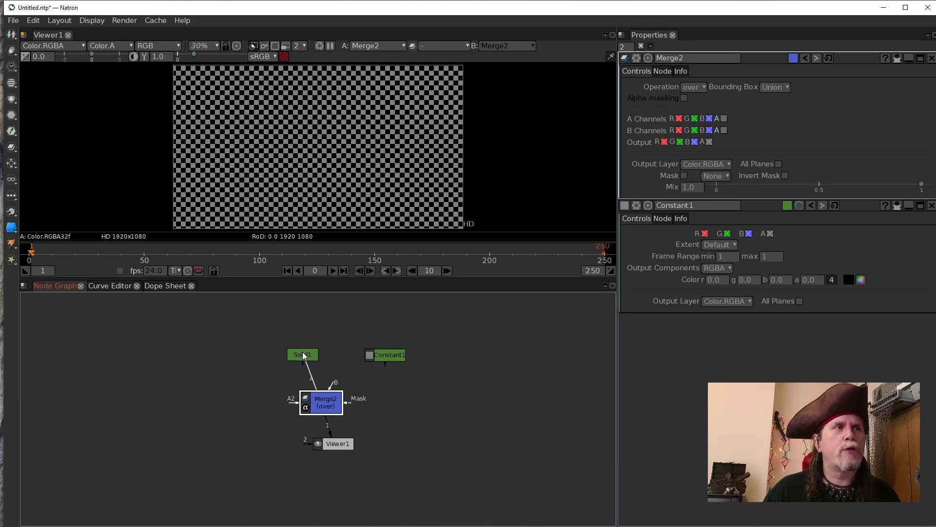
drag(303, 355, 303, 356)
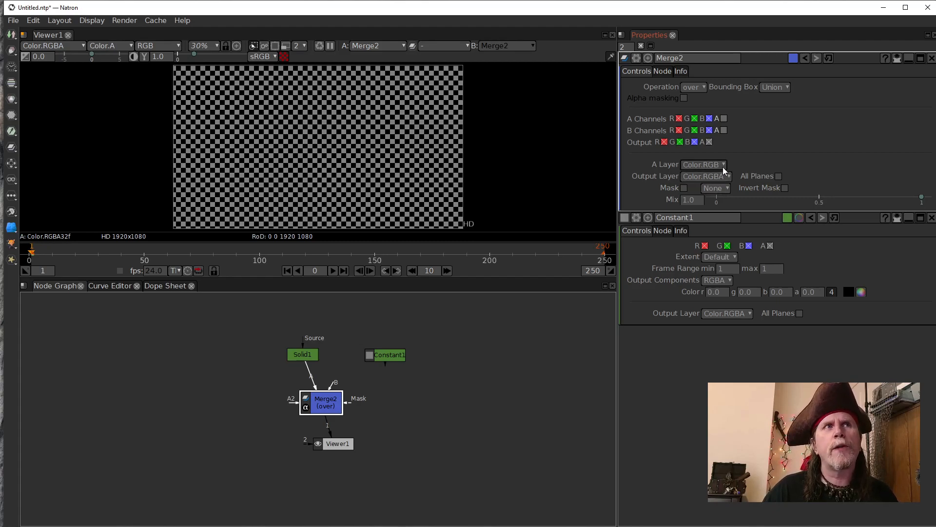
Toggle the alpha channel of Merge2's A input on and off repeatedly, leaving it enabled.
click(724, 118)
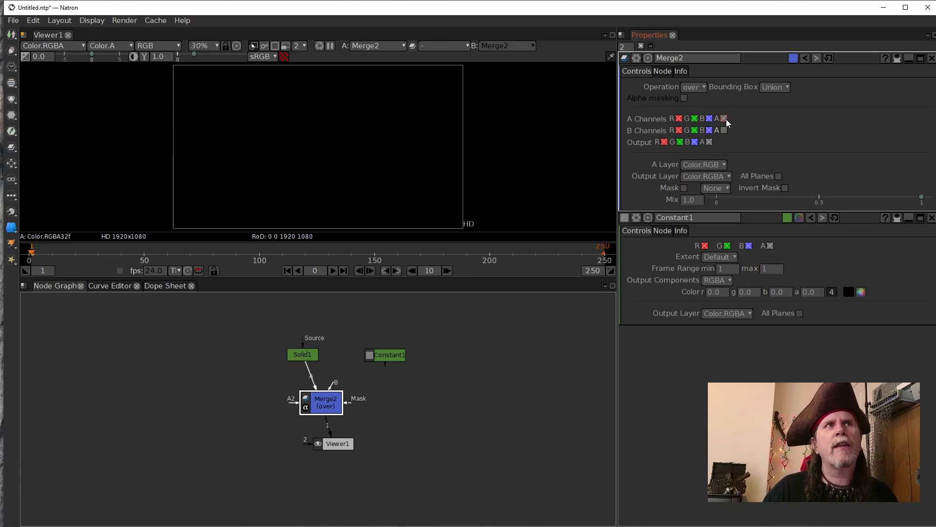
click(725, 118)
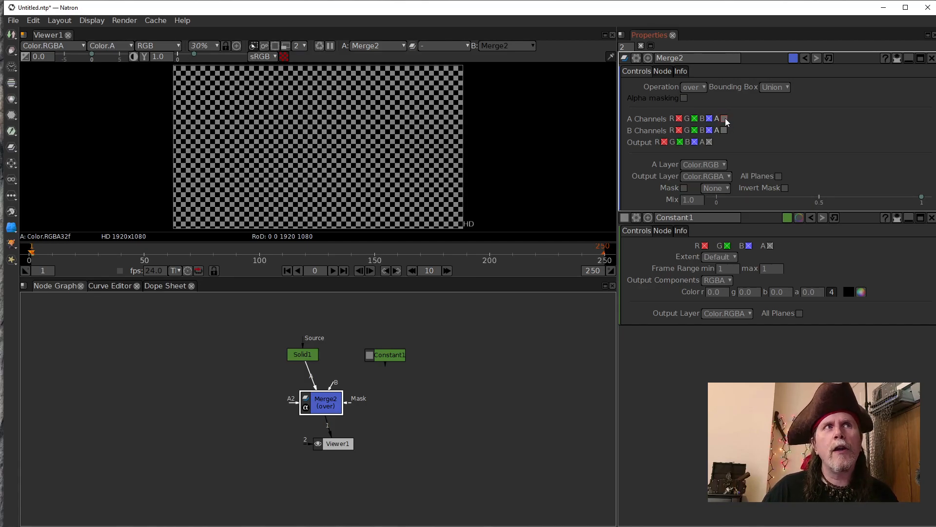
click(724, 118)
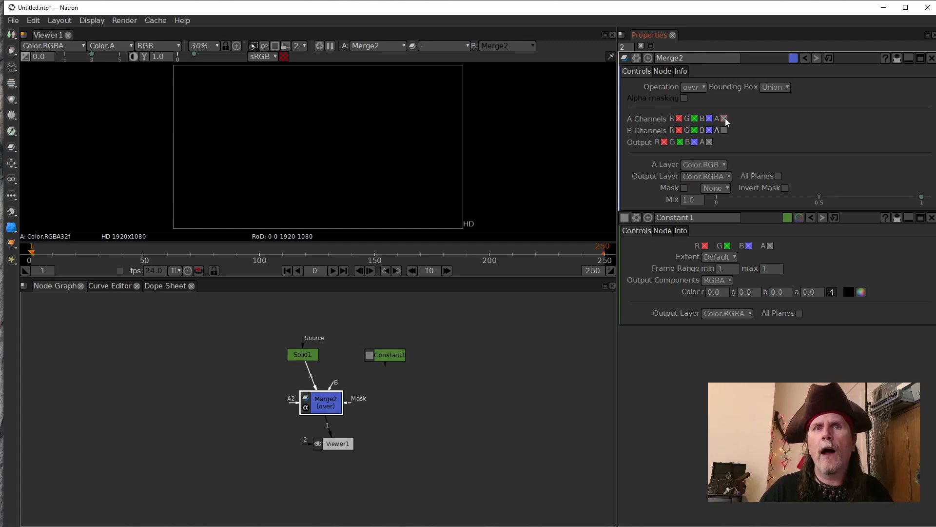
click(724, 118)
click(724, 118)
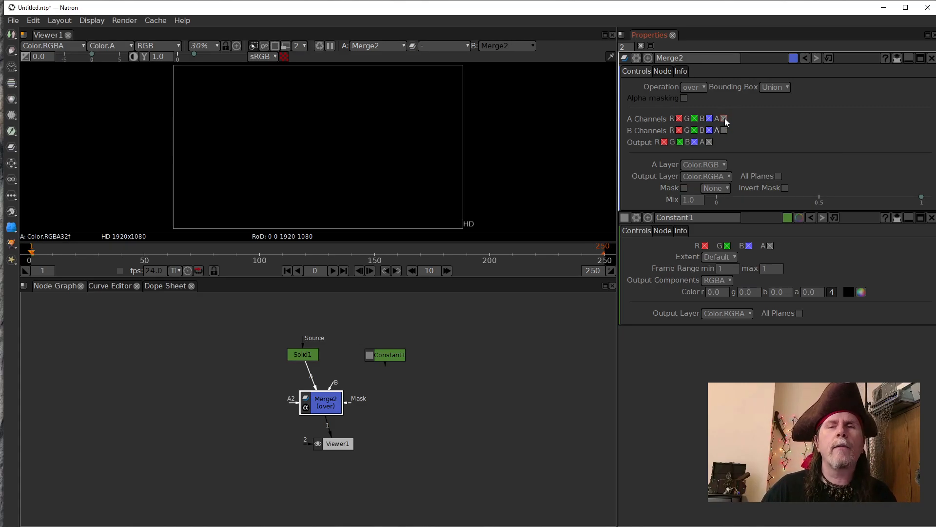
click(725, 119)
click(724, 119)
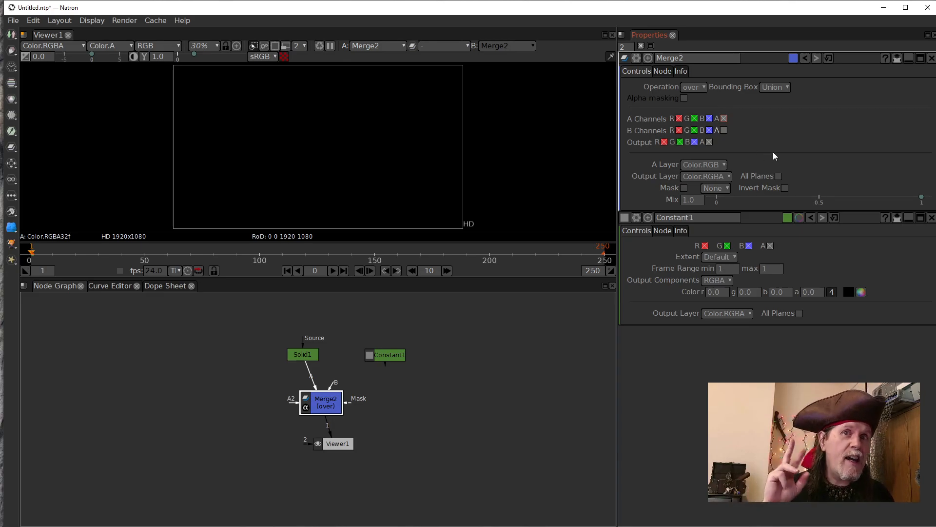
Turn off alpha for Merge2's A input and output, and re-enable both.
click(724, 118)
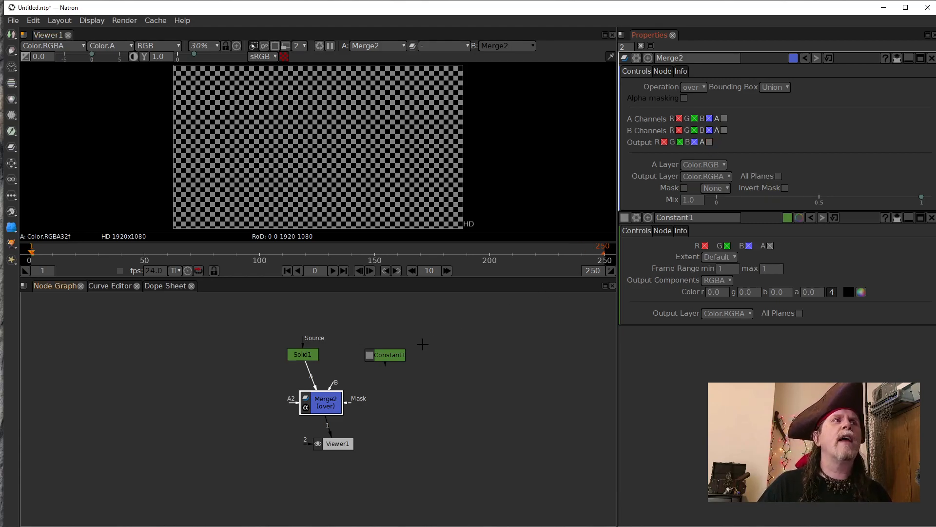
click(723, 119)
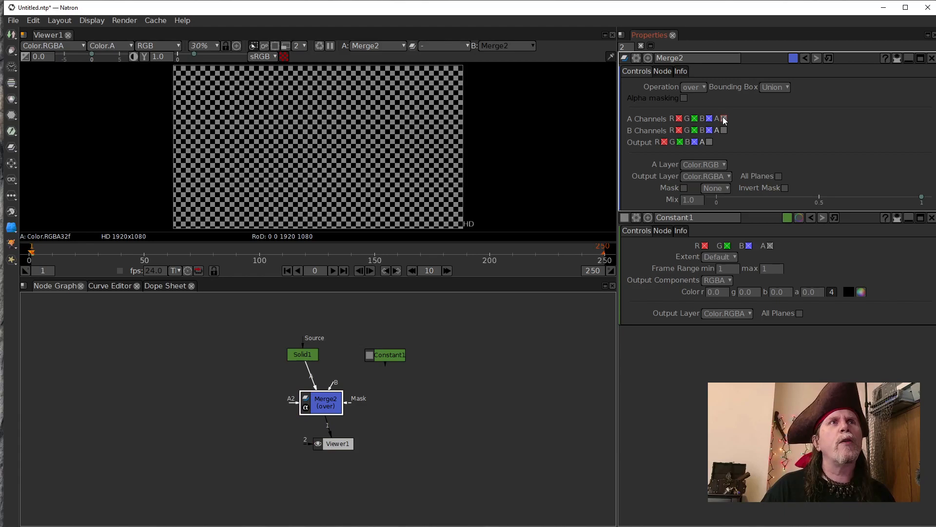
click(711, 143)
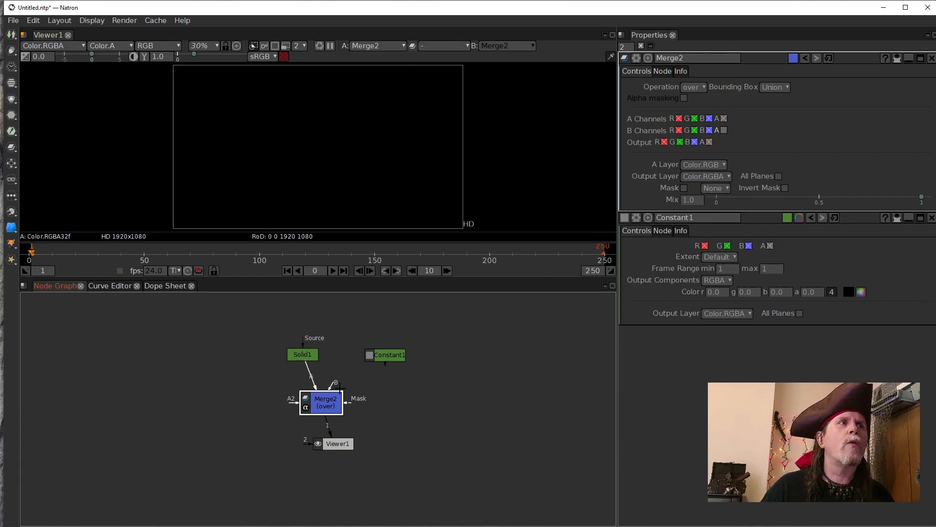
Center Merge2 above the viewer node and compare its A input and output alpha switched off and on, leaving both enabled.
drag(312, 395, 325, 390)
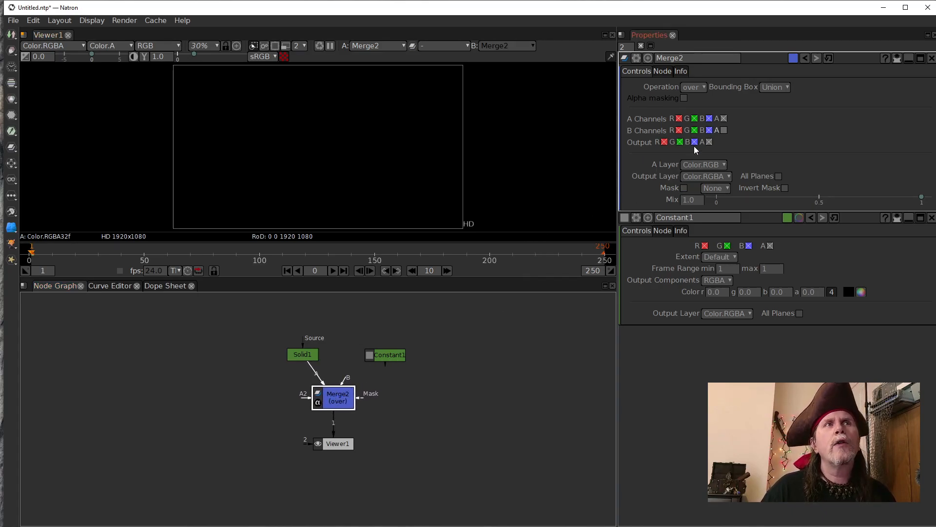
click(710, 142)
click(710, 141)
click(725, 118)
click(725, 118)
click(726, 117)
click(726, 118)
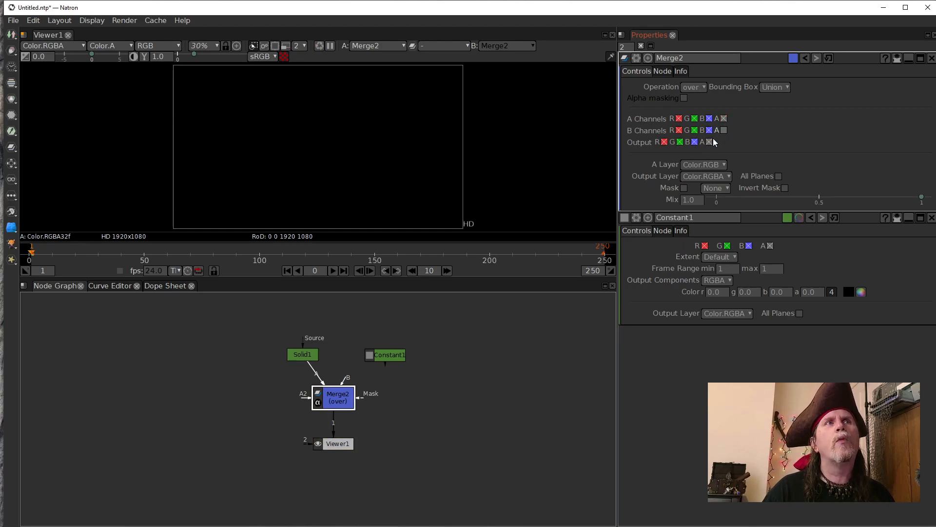
click(710, 141)
click(724, 118)
click(724, 119)
click(710, 142)
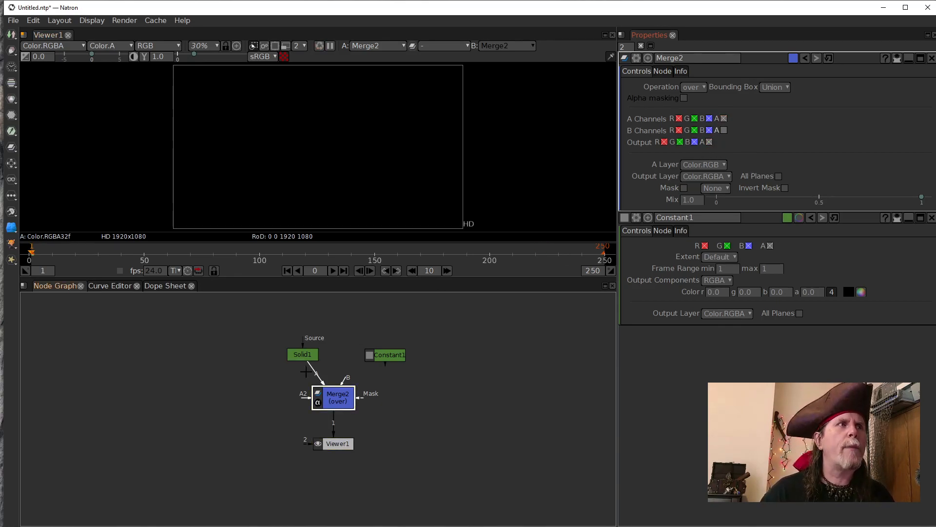
Replace Solid1 with Constant1 on Merge2's A input, including a test with Constant1 disconnected and A alpha disabled.
drag(317, 374, 442, 372)
drag(326, 380, 310, 335)
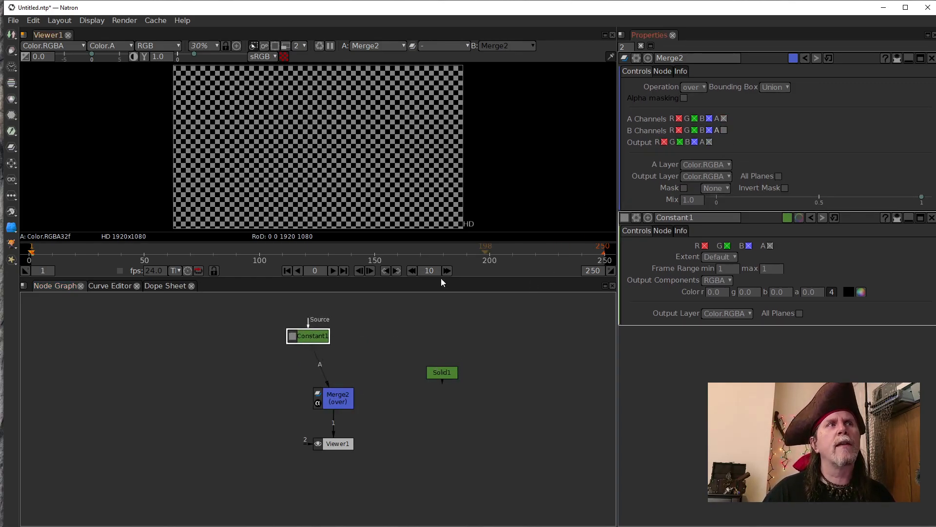
drag(323, 367, 416, 318)
click(724, 118)
click(336, 395)
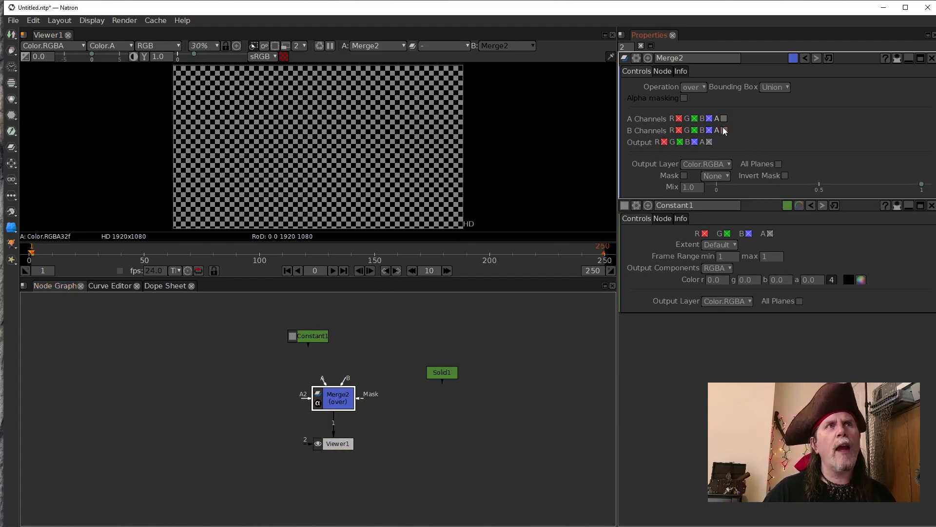
drag(322, 379, 309, 337)
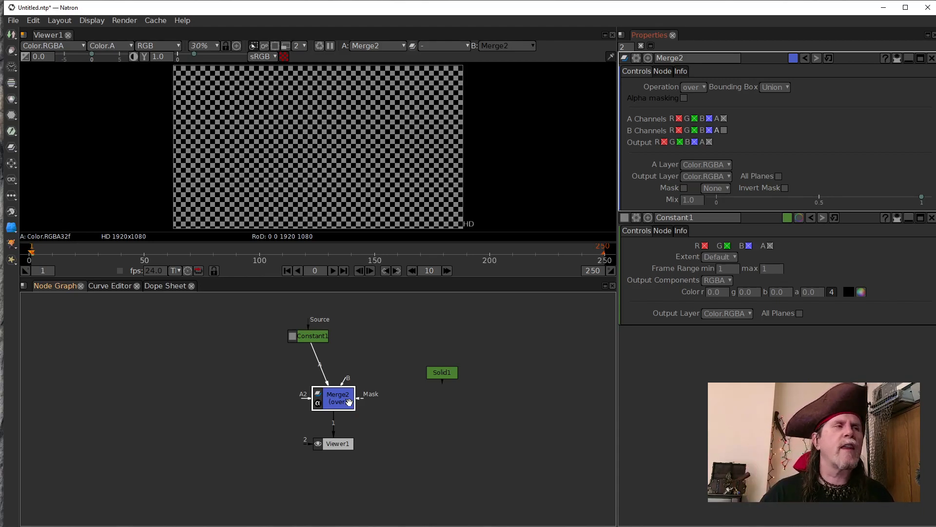
Delete the Merge2 node between Constant1 and the viewer.
click(338, 396)
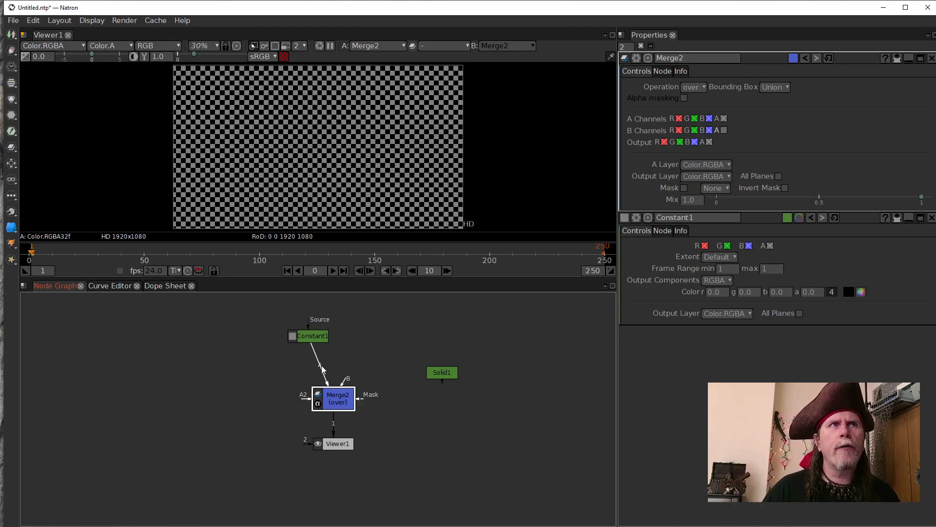
click(315, 335)
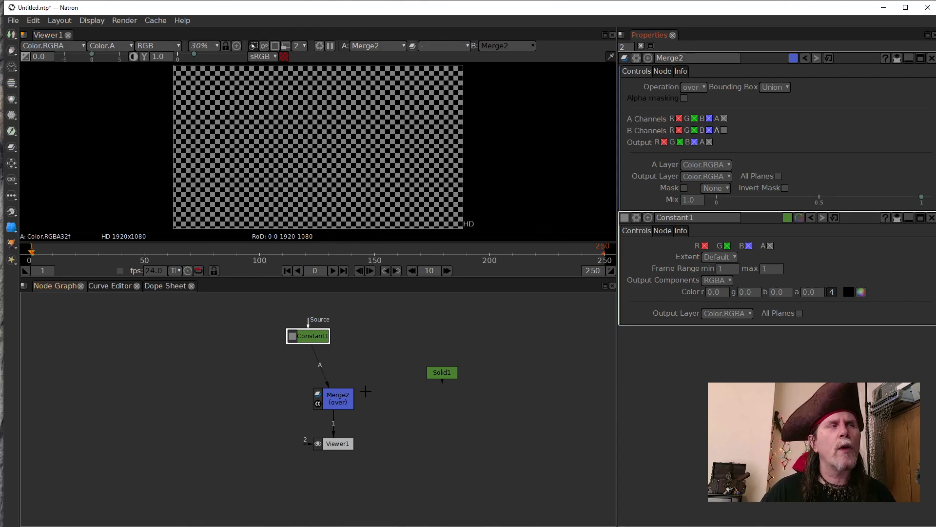
click(339, 398)
key(Delete)
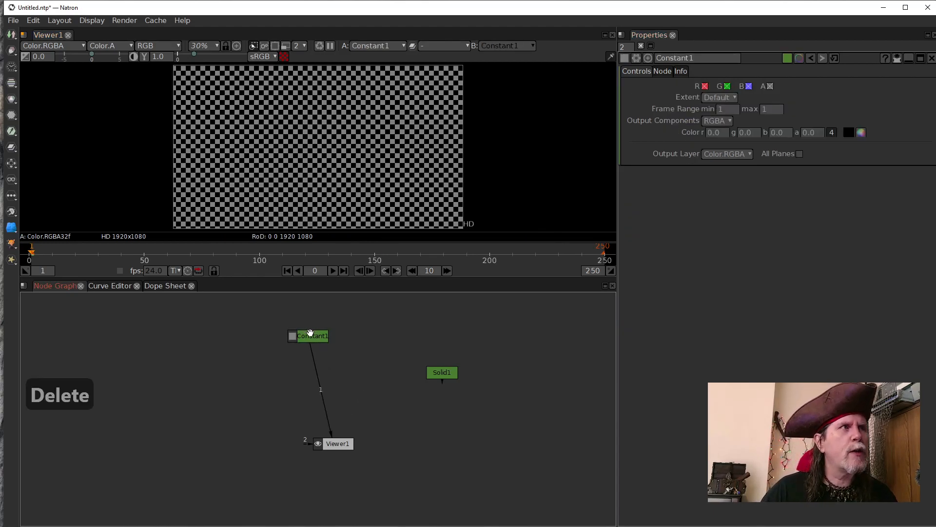
Swap the positions of Solid1 and Constant1 and connect Solid1 to viewer input 1 in place of Constant1.
click(441, 372)
drag(442, 372, 405, 339)
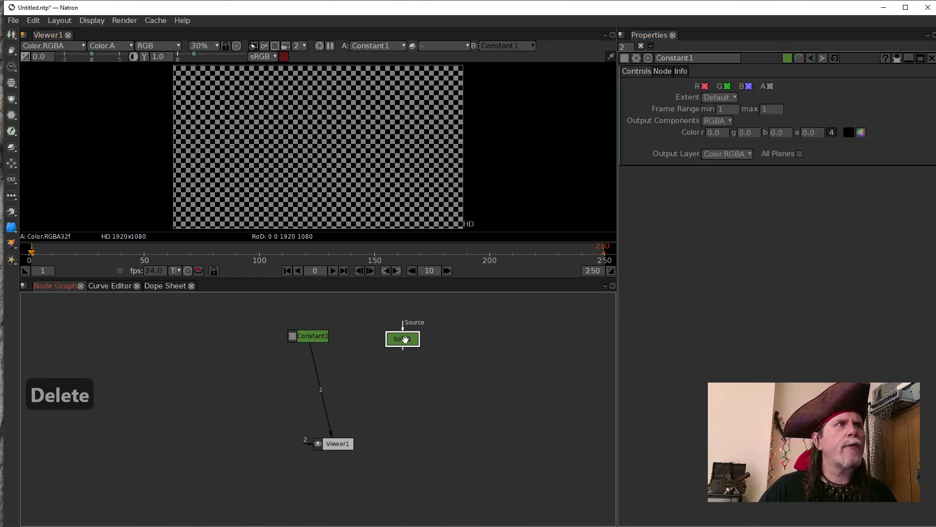
drag(324, 393, 367, 347)
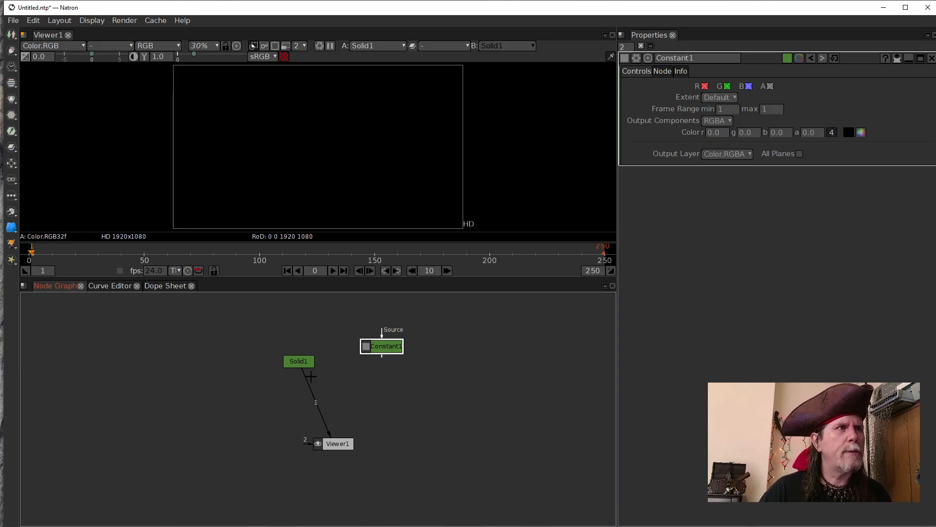
Undo the last node rearrangements and the deletion of Merge2, restoring the Merge node between Constant1 and the viewer.
click(299, 361)
key(ctrl+z)
key(ctrl+z)
key(ctrl+z)
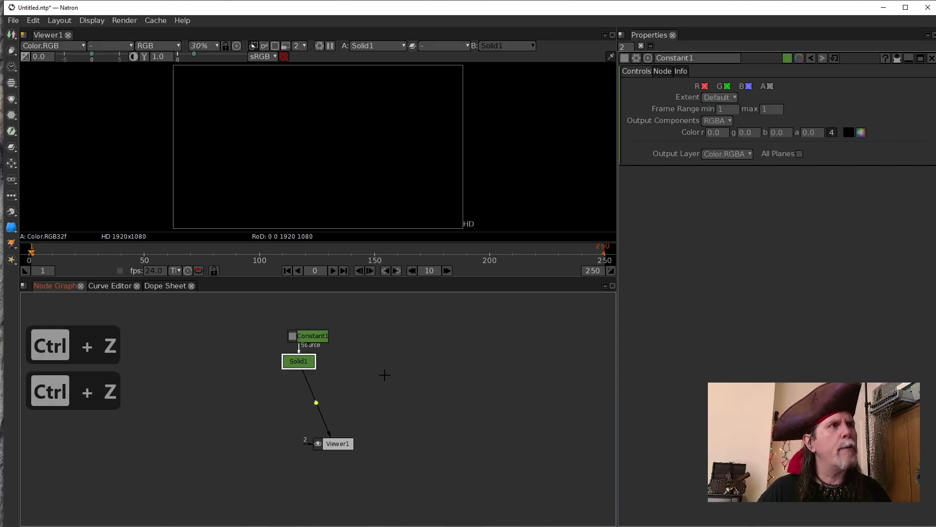
key(ctrl+z)
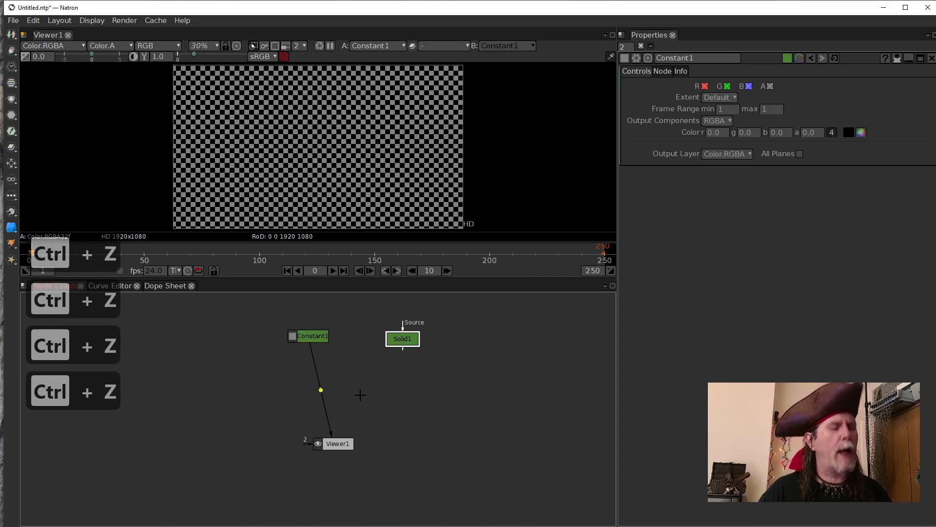
key(ctrl+z)
key(ctrl+z)
Connect Merge2's B input to Solid1 and enable alpha in its B Channels.
drag(347, 384, 380, 339)
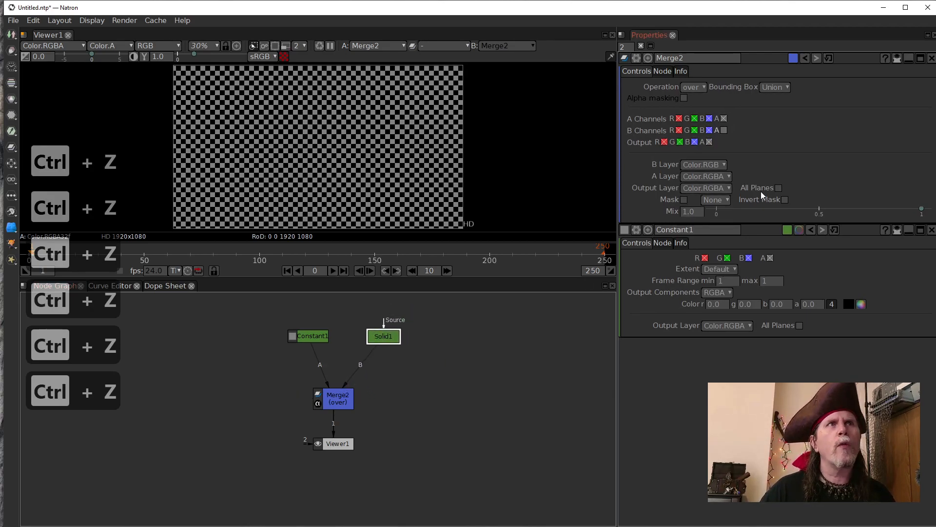
click(723, 130)
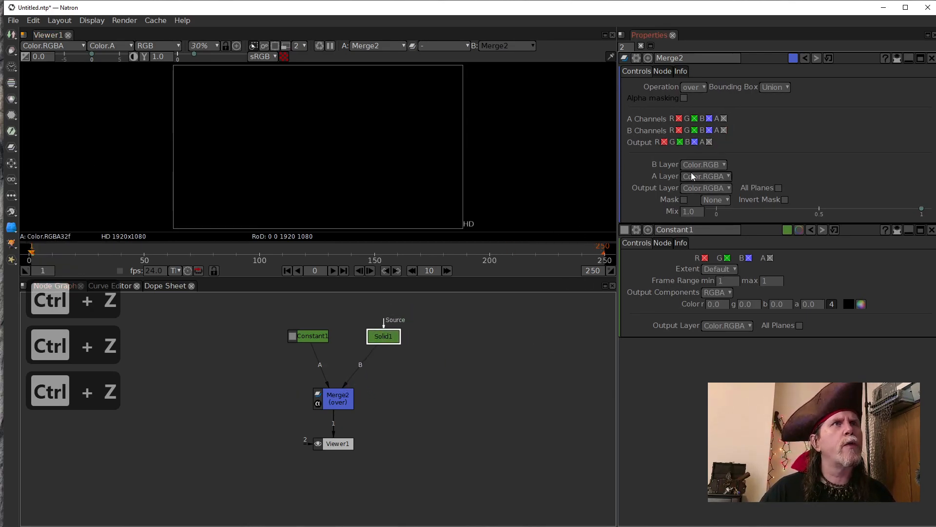
click(368, 356)
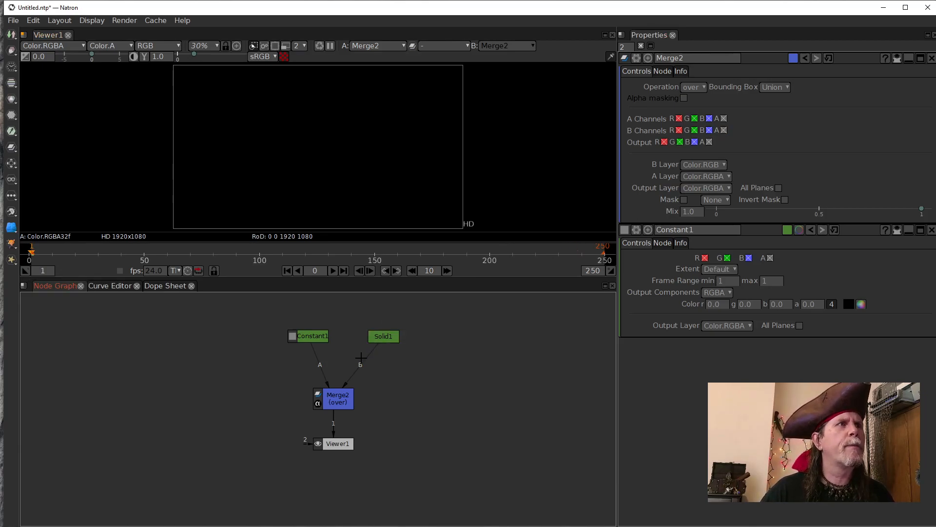
Swap Merge2's sources so Solid1 feeds input A and Constant1 feeds input B, and exchange the two nodes' positions.
drag(366, 364, 398, 364)
drag(320, 369, 340, 341)
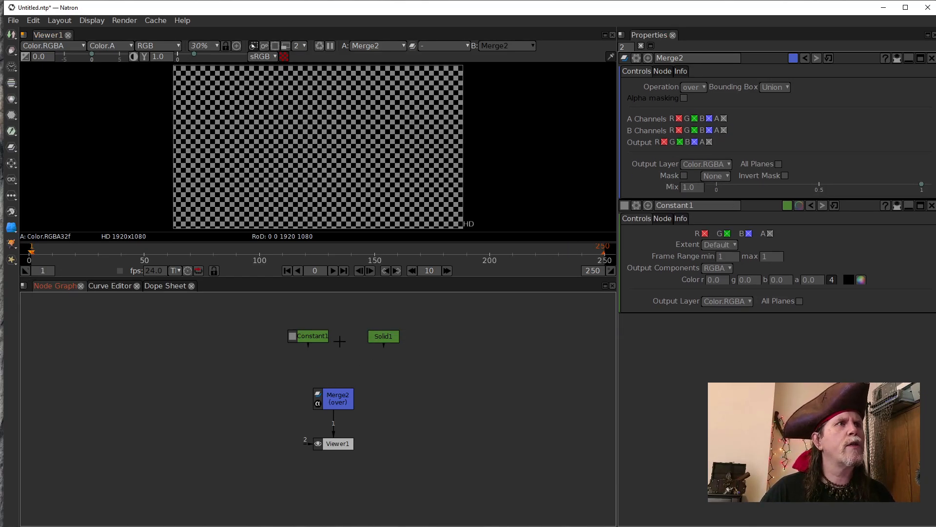
click(335, 398)
drag(329, 381, 271, 352)
drag(321, 335, 401, 324)
drag(343, 386, 390, 329)
drag(262, 359, 281, 349)
click(455, 400)
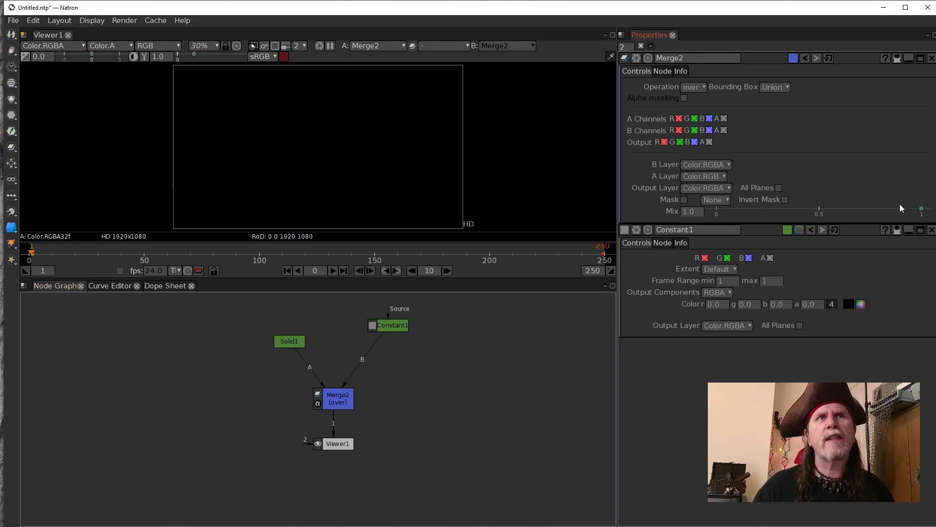
Set Merge2's Mix to 0.998 and compare Constant1, Solid1 and Merge2 in turn on viewer input 1.
mouse_move(922, 208)
mouse_down()
mouse_move(696, 204)
mouse_move(921, 209)
mouse_up()
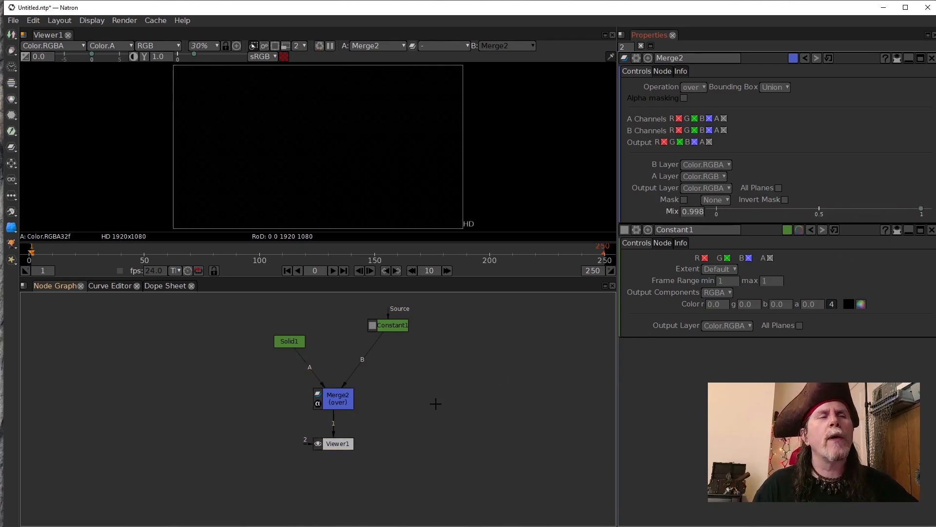
click(385, 326)
key(1)
click(295, 342)
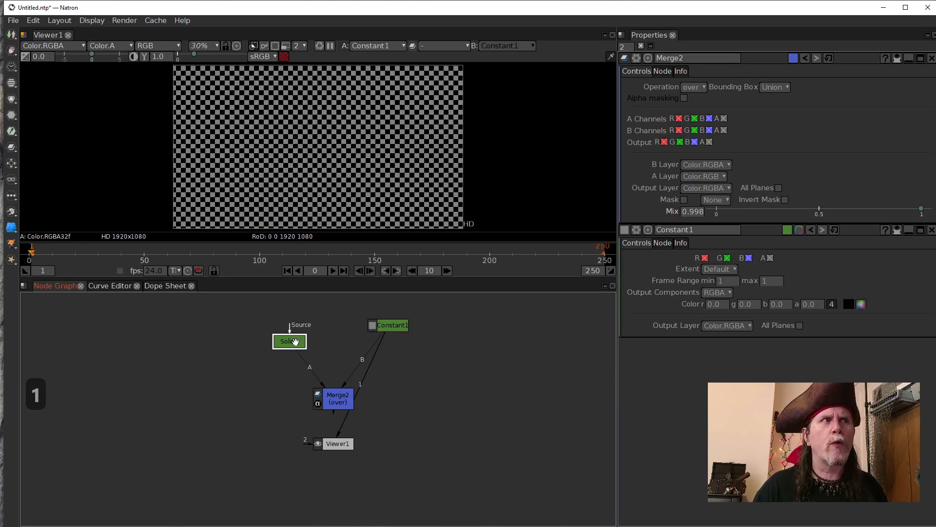
key(1)
click(328, 394)
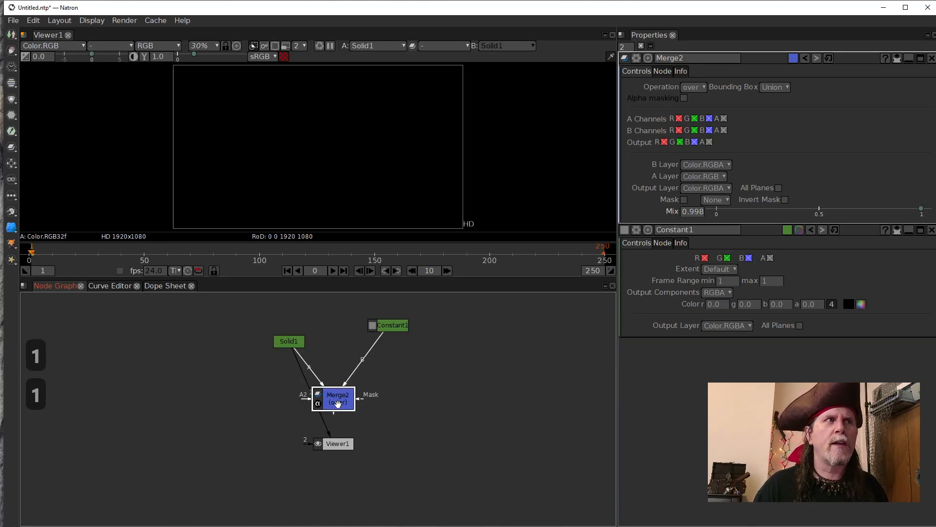
key(1)
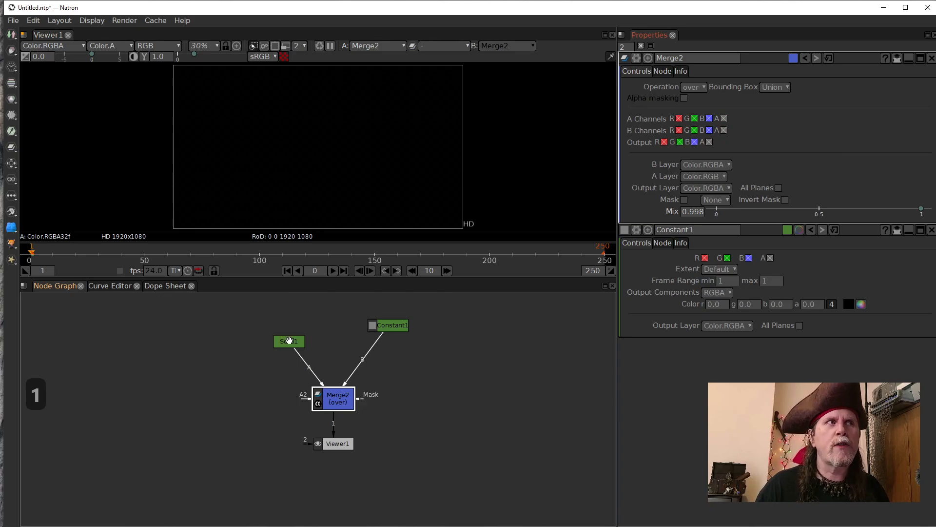
Move Solid1 up closer to level with Constant1 and set Merge2's Mix to 1.0.
drag(288, 341, 292, 330)
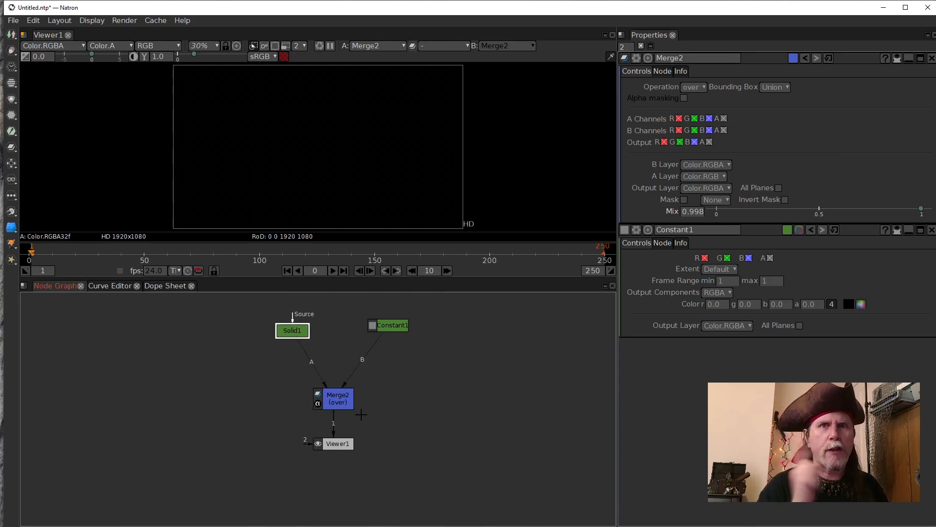
mouse_move(921, 213)
mouse_down()
mouse_move(743, 215)
mouse_move(922, 213)
mouse_up()
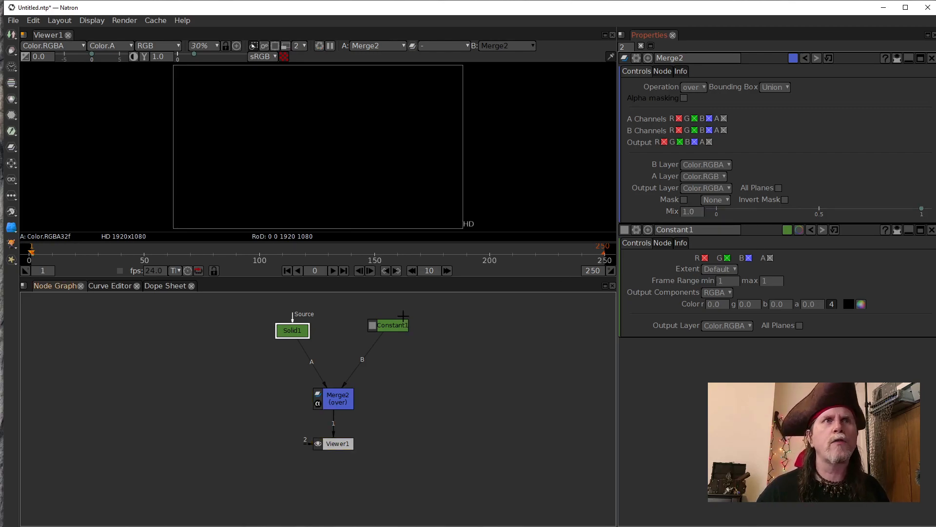
click(412, 396)
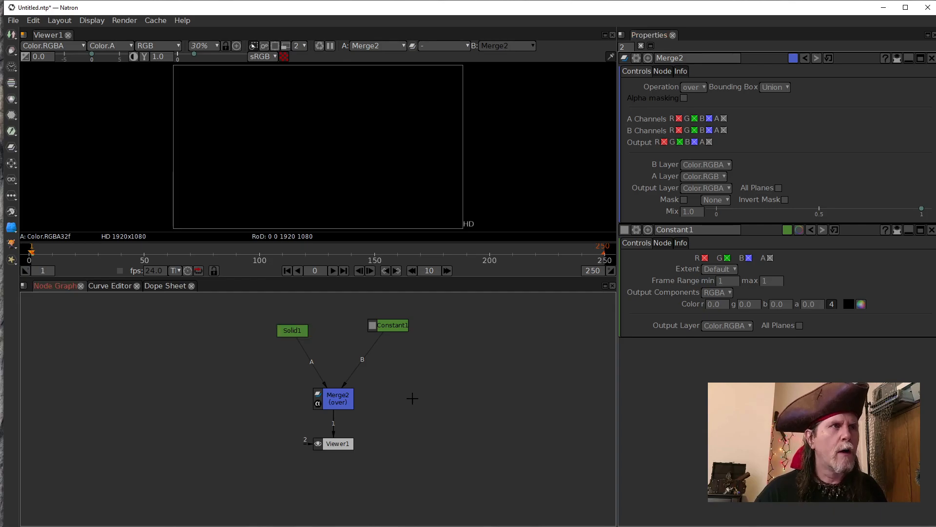
Add a SeNoise node beside Merge2 and connect it to Merge2's Mask input.
key(Tab)
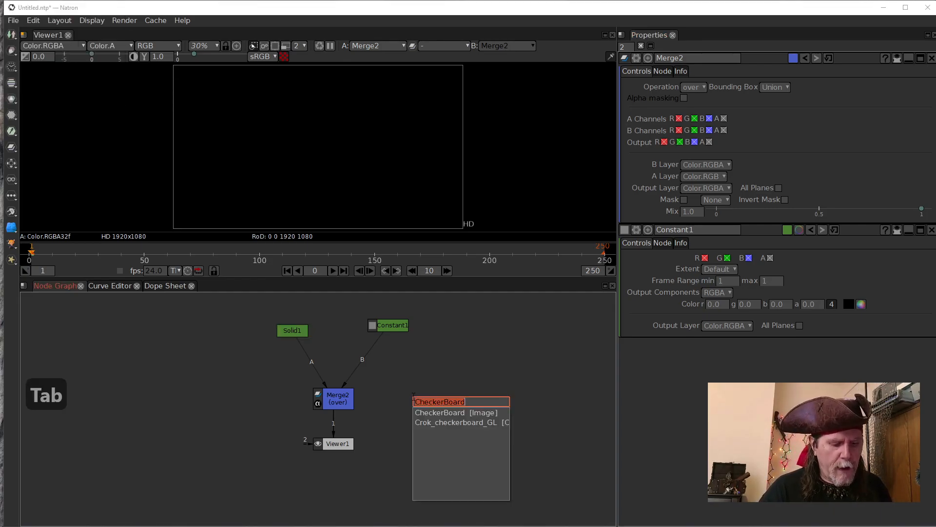
text(senoise)
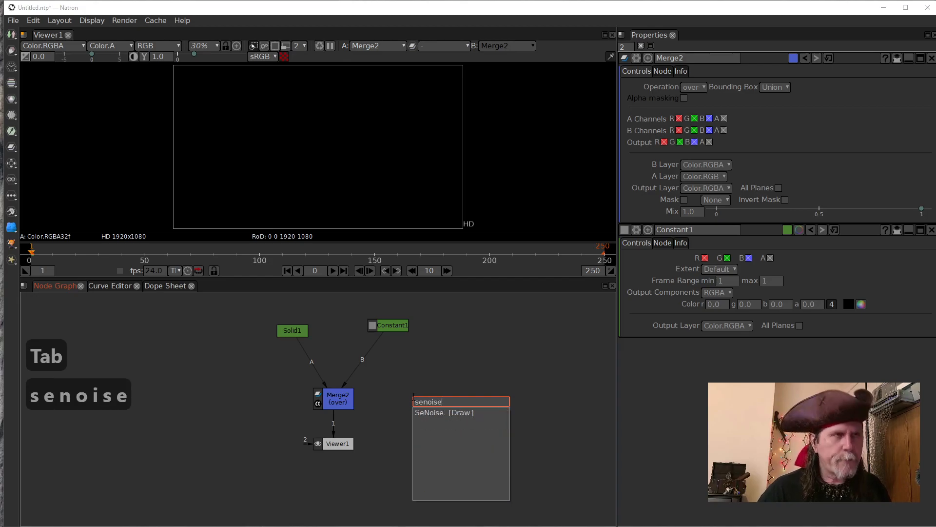
key(Return)
click(346, 403)
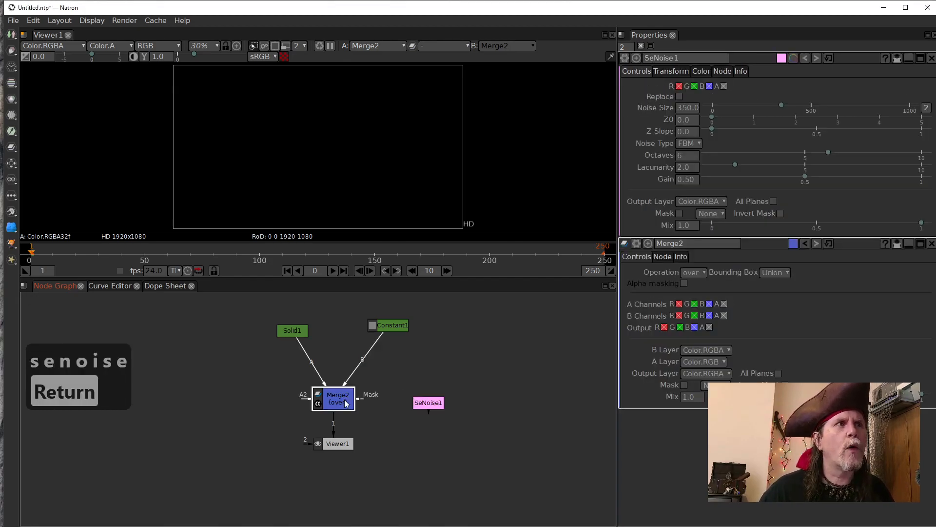
drag(361, 400, 427, 406)
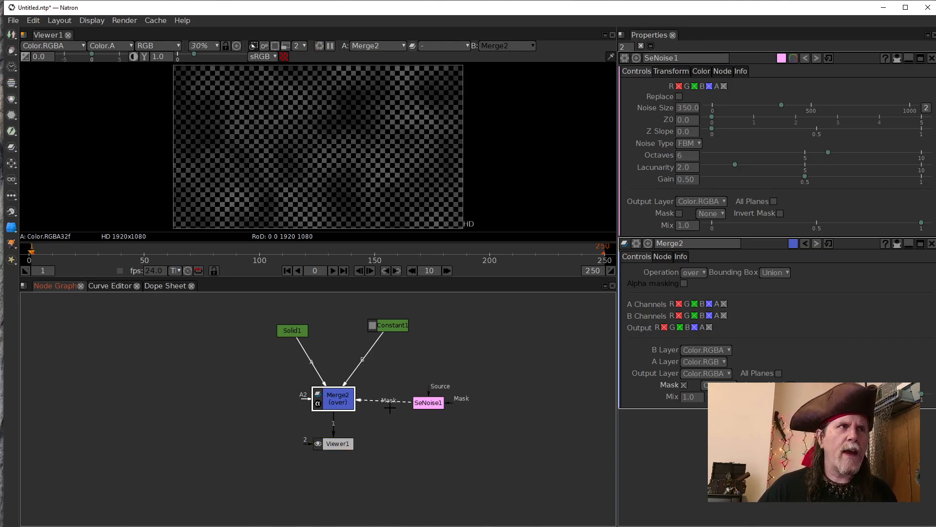
Examine SeNoise1 in the viewer, toggling the alpha channel display on and off, and reconnect the viewer to Merge2.
click(428, 403)
key(1)
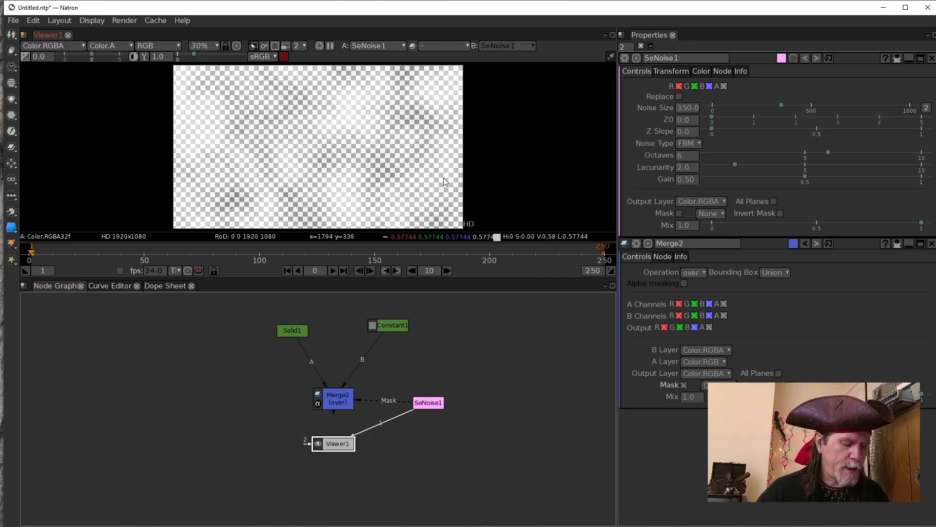
key(a)
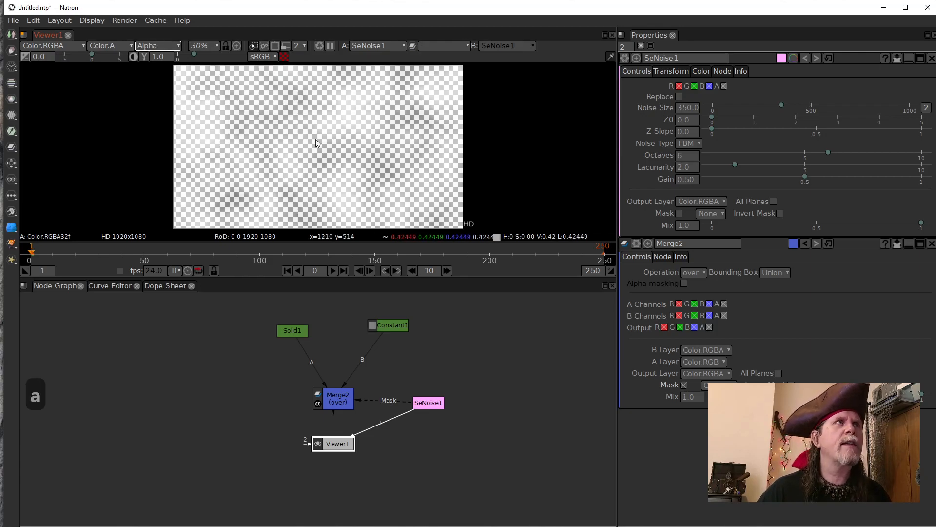
key(a)
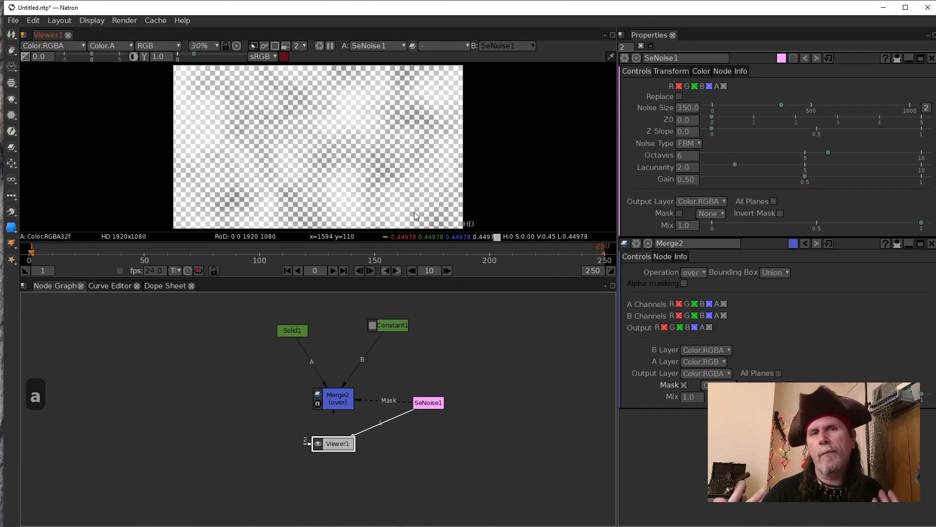
drag(361, 428, 340, 412)
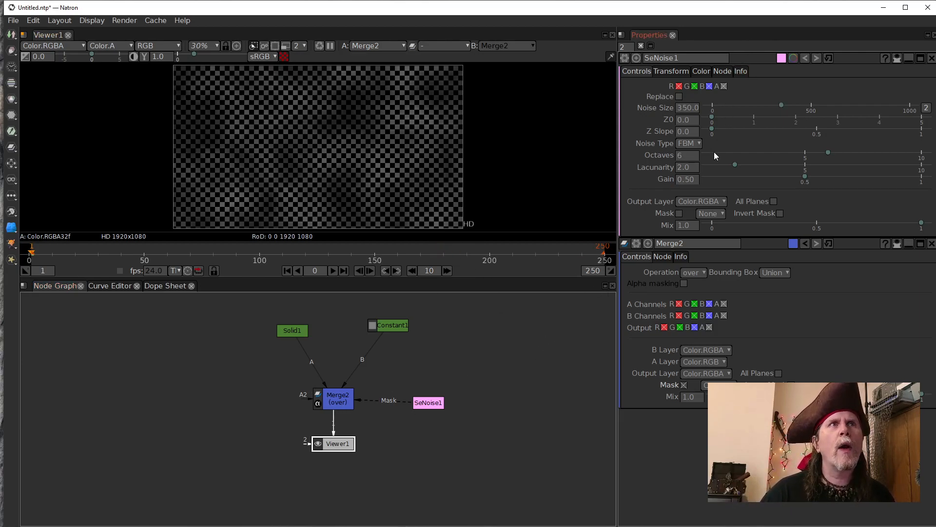
Disable SeNoise1's alpha channel and try SeNoise1 on Merge2's B input in place of Constant1, with the Mask input disconnected.
click(724, 86)
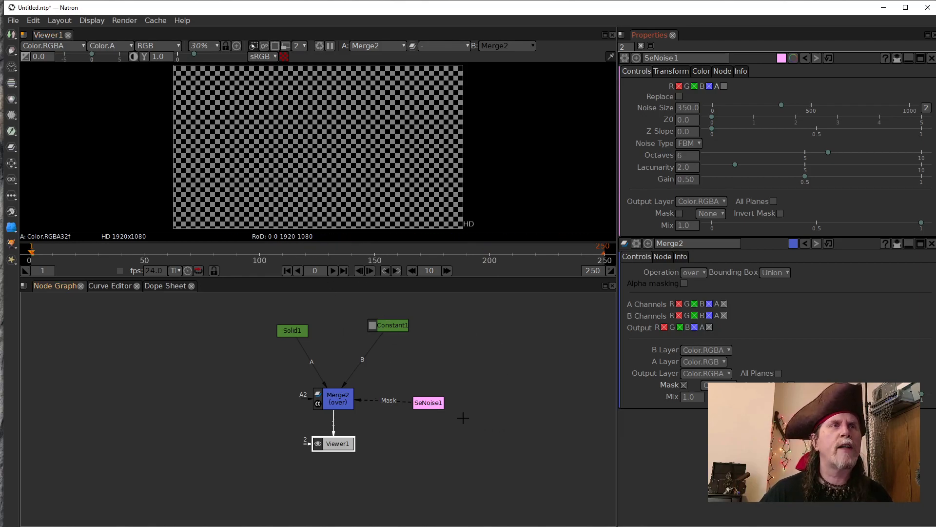
click(429, 404)
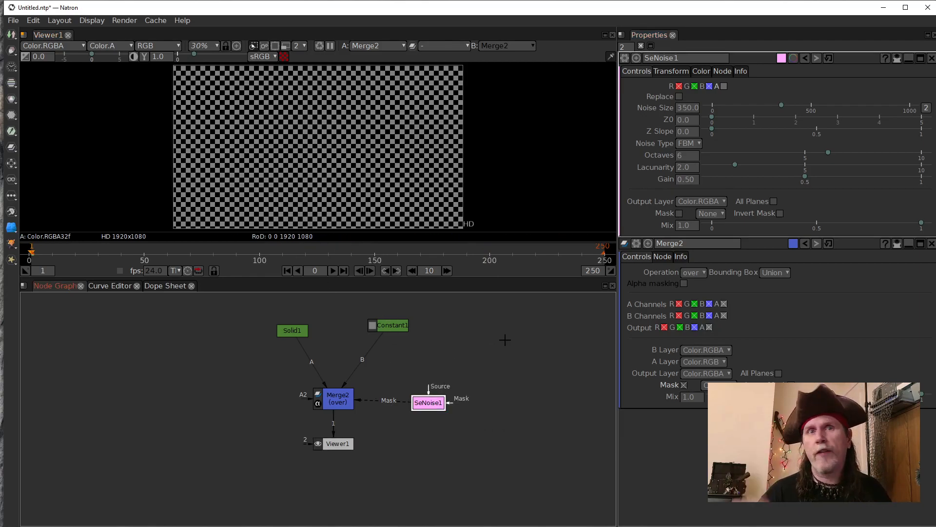
drag(359, 364, 426, 405)
click(347, 393)
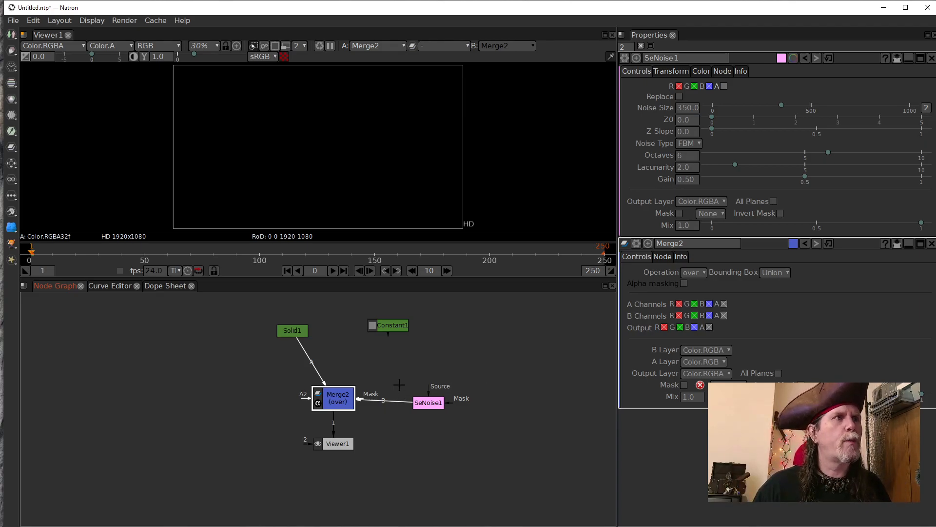
Restore Constant1 on Merge2's B input and attach SeNoise1 with its alpha channel enabled as Merge2's mask.
drag(337, 389, 399, 336)
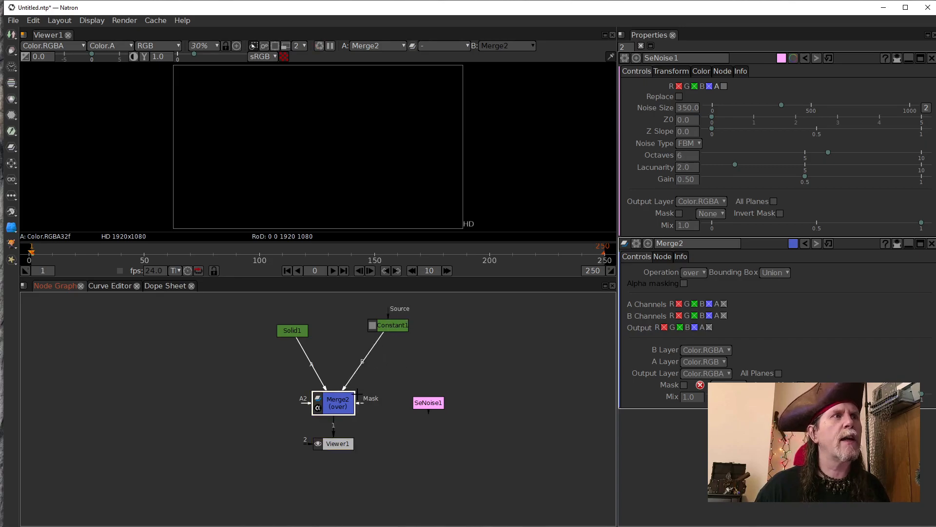
click(428, 403)
click(723, 85)
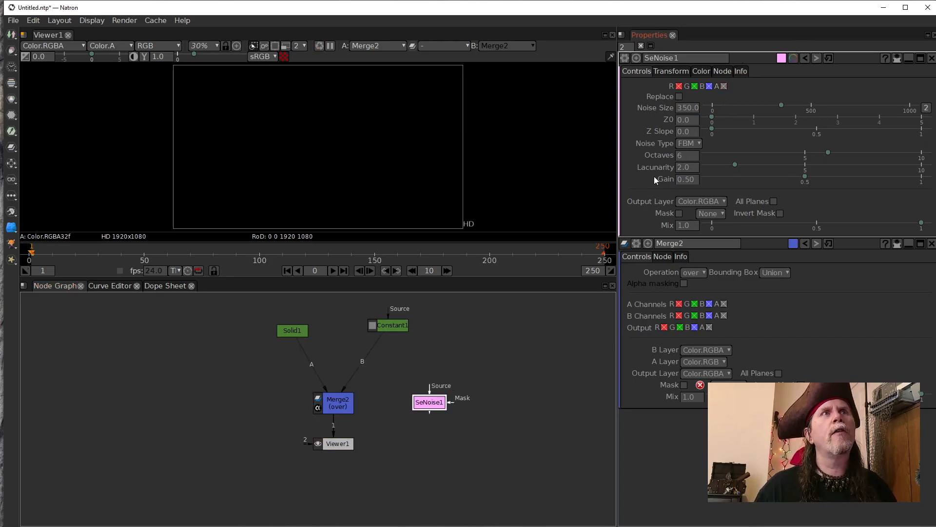
drag(358, 402, 431, 398)
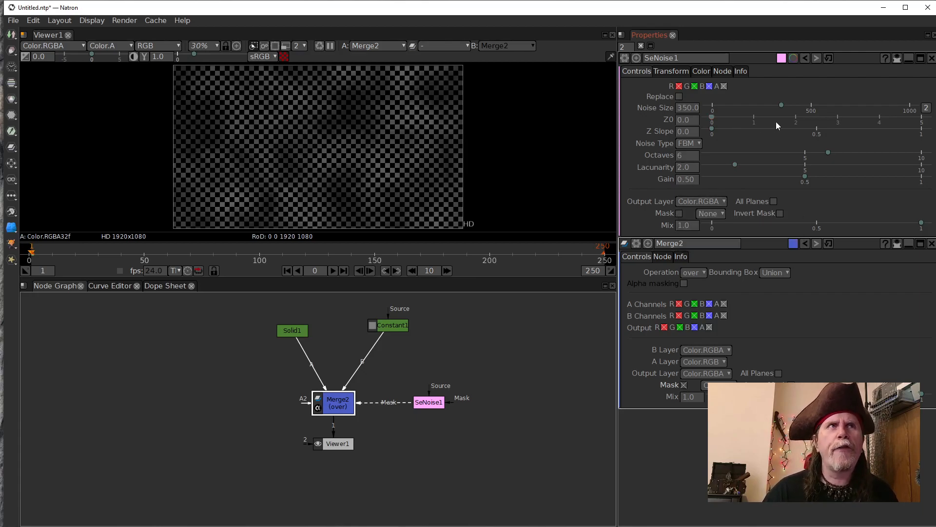
Raise SeNoise1's Noise Size and fine-tune it up and down in single units to 455.
drag(781, 103, 801, 122)
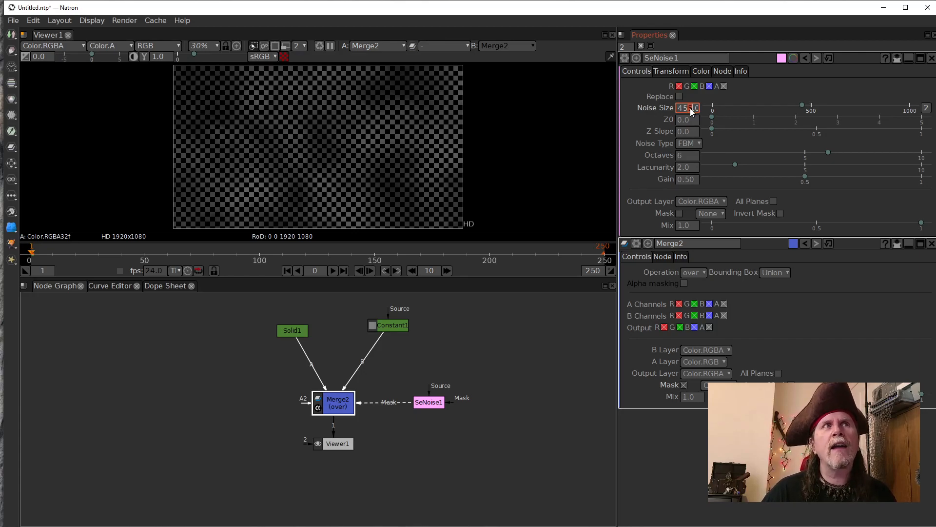
key(Up)
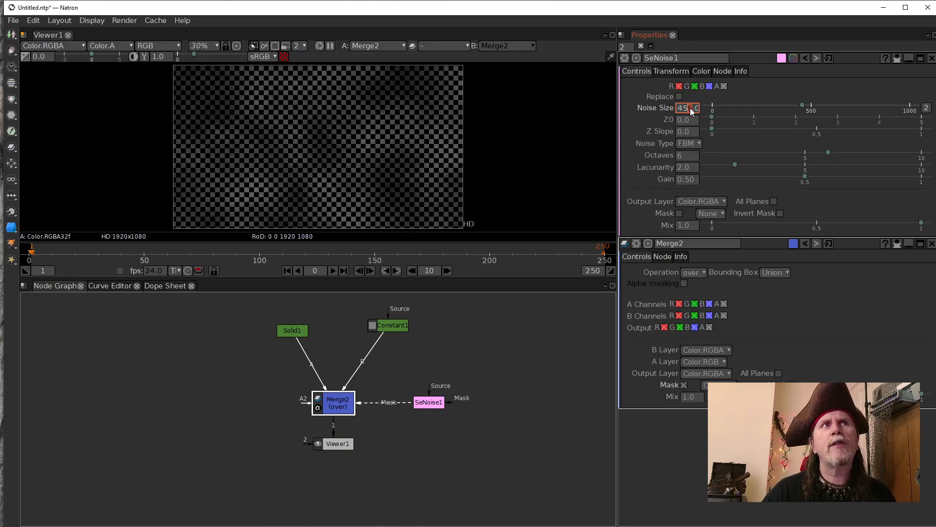
key(Up)
key(Up)
key(Up)
key(Down)
scroll(691, 107, down, 3)
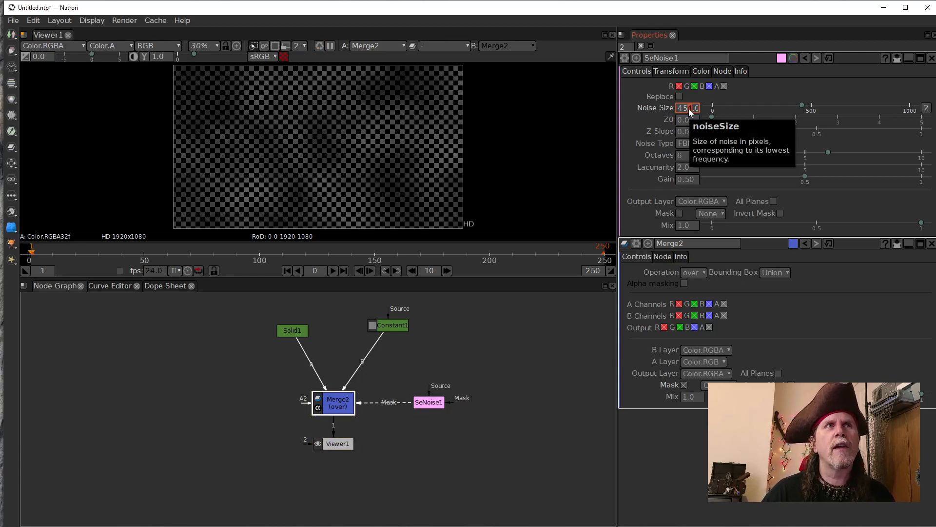
scroll(689, 108, up, 2)
scroll(688, 109, down, 1)
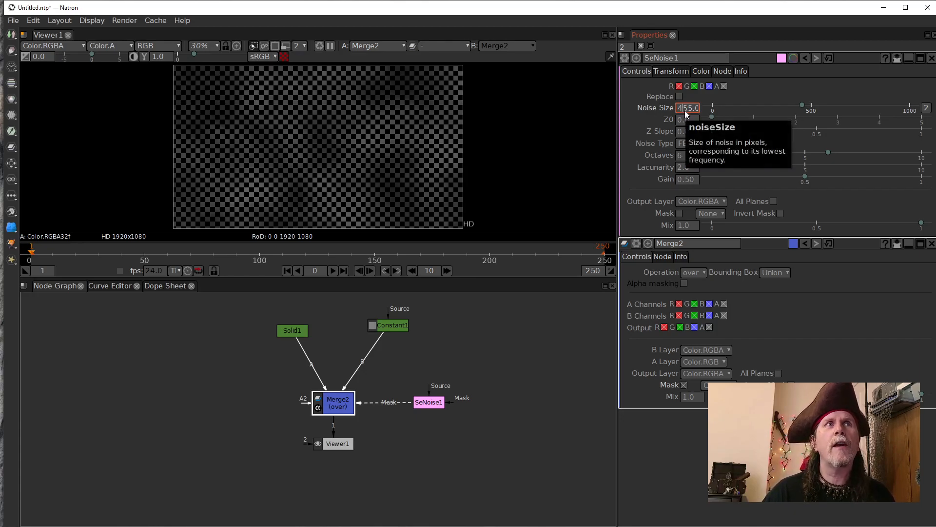
Vary SeNoise1's Noise Size up and down in steps of ten, ending at about 405.
scroll(686, 111, up, 3)
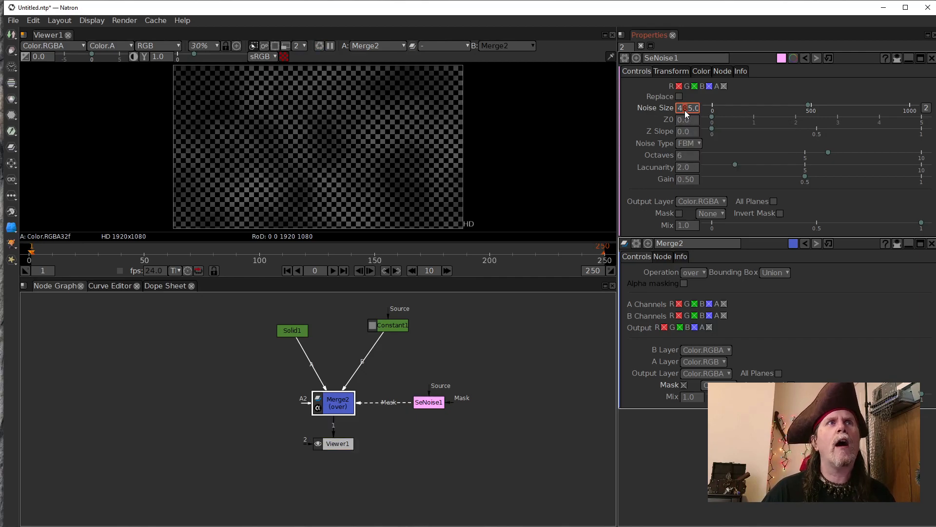
scroll(685, 112, up, 1)
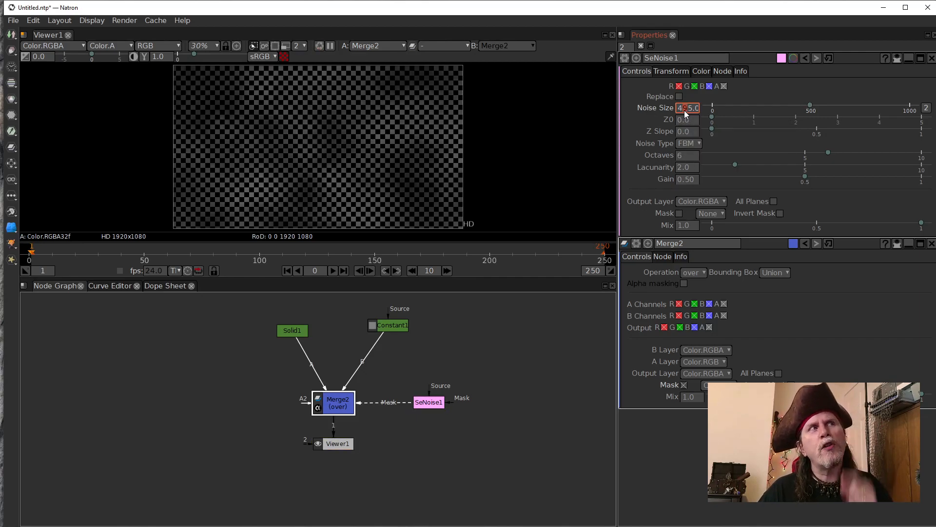
scroll(685, 111, down, 5)
scroll(684, 110, down, 5)
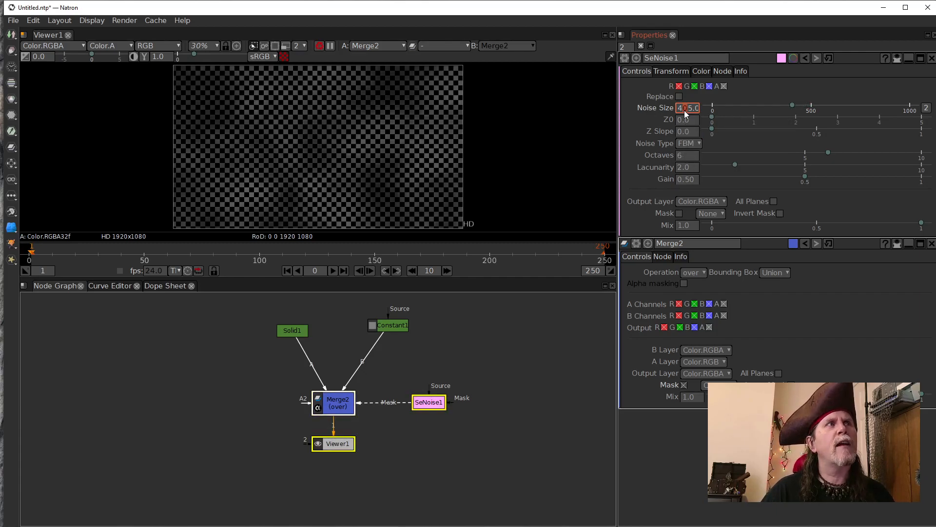
Vary SeNoise1's Noise Size in steps of ten and of a hundred, dipping below zero and ending at 55.
scroll(684, 111, up, 3)
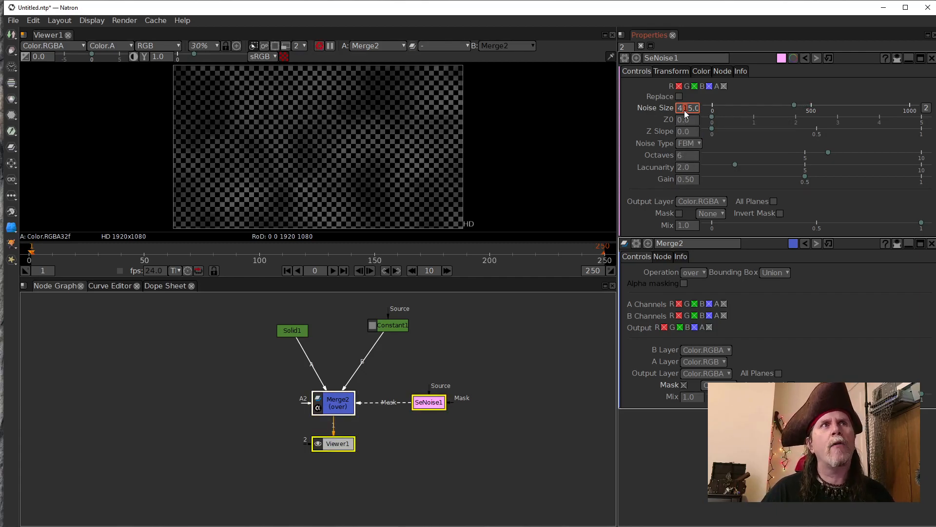
scroll(684, 110, up, 3)
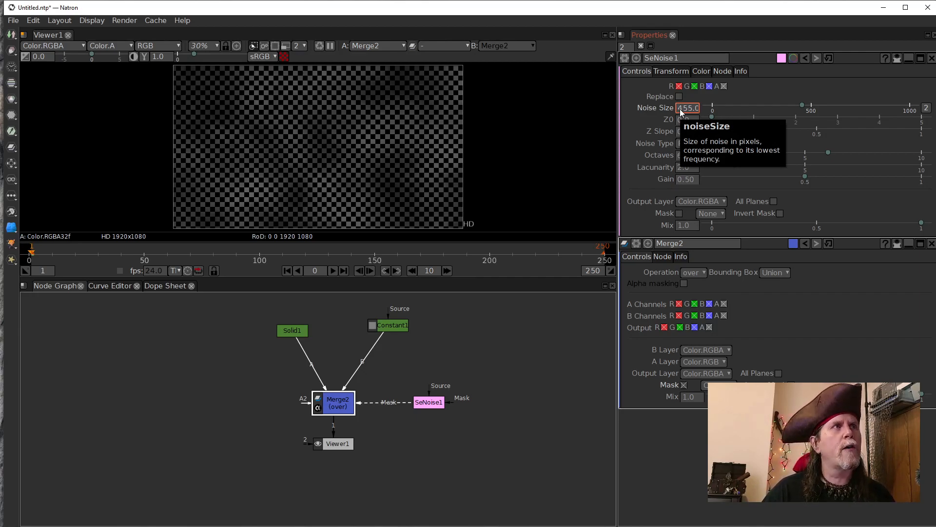
scroll(679, 109, up, 1)
scroll(680, 110, up, 2)
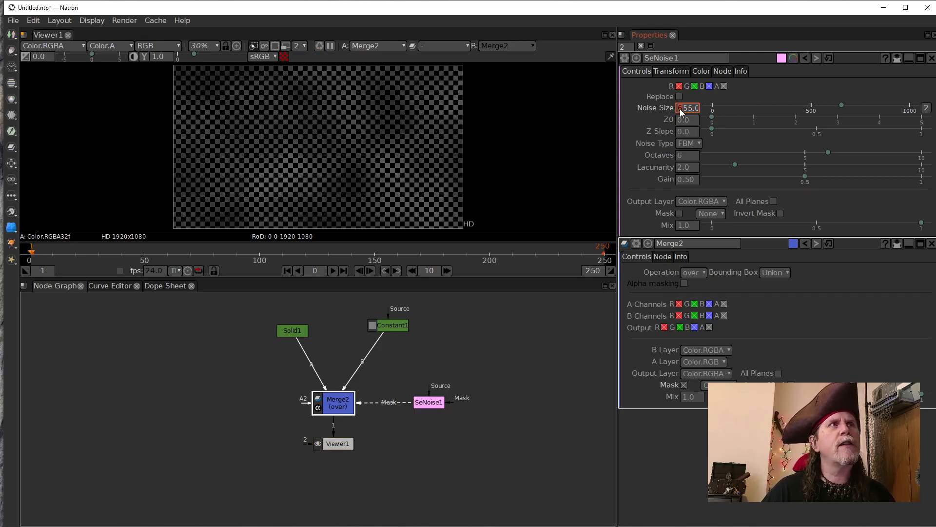
scroll(680, 109, down, 6)
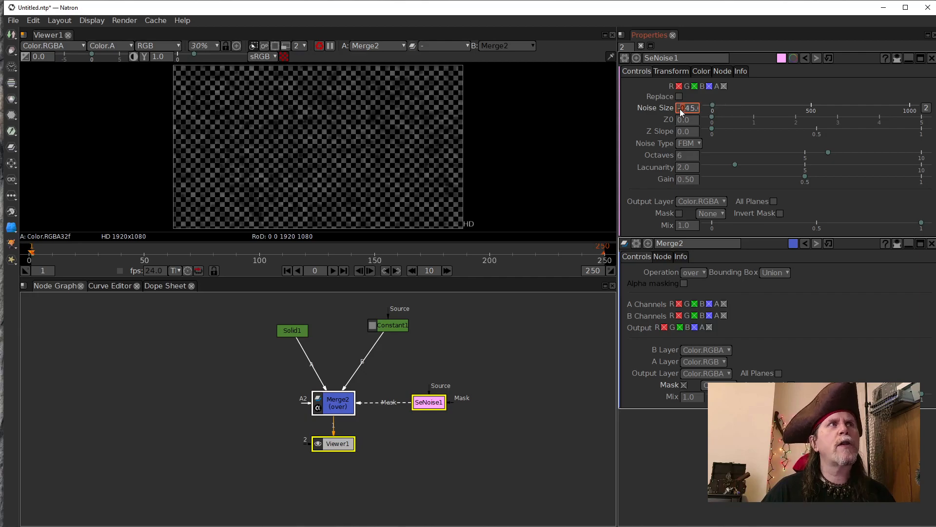
scroll(680, 109, down, 2)
scroll(679, 110, up, 1)
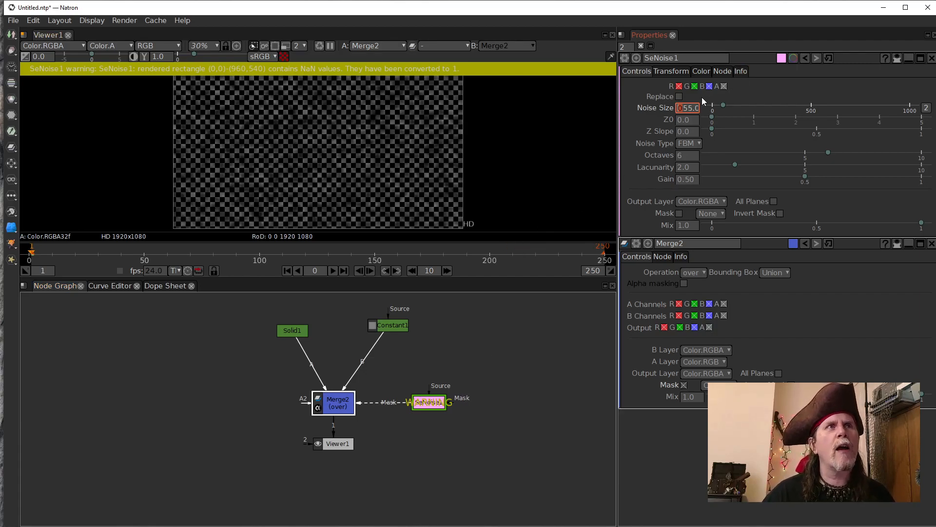
scroll(679, 110, down, 1)
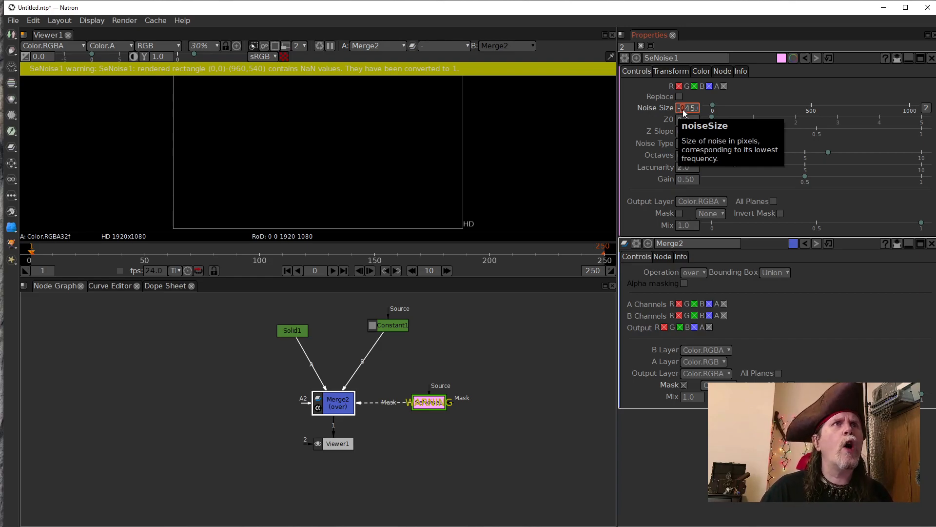
scroll(683, 109, up, 1)
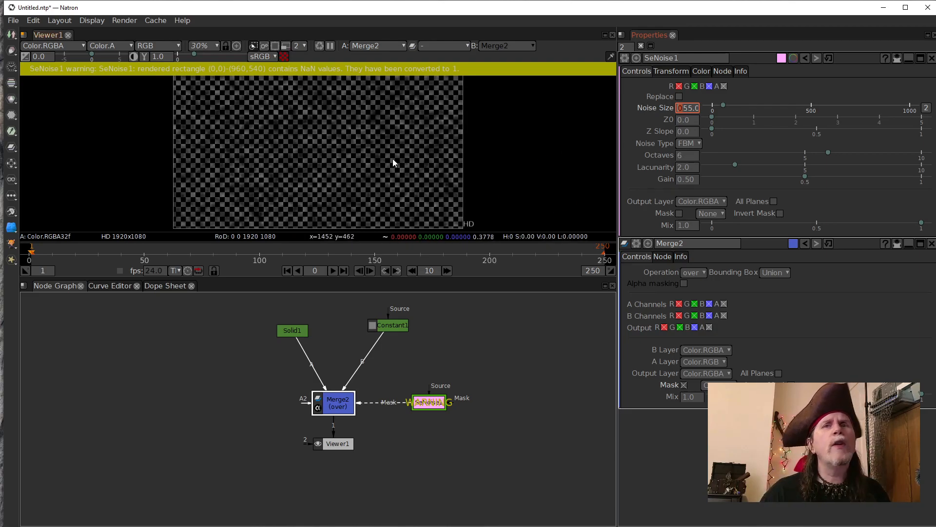
Move the SeNoise1 node slightly upward in the node graph, keeping it attached as Merge2's mask.
drag(429, 402, 432, 382)
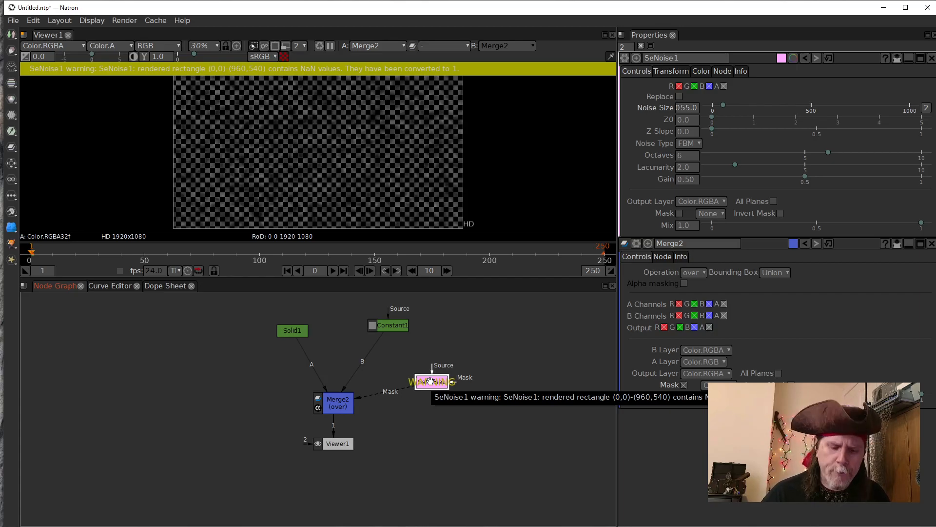
key(alt)
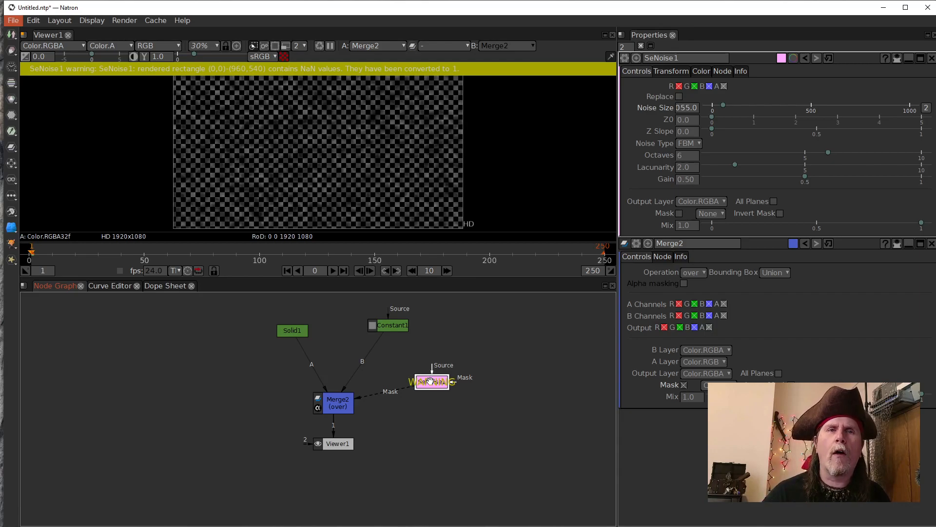
key(alt)
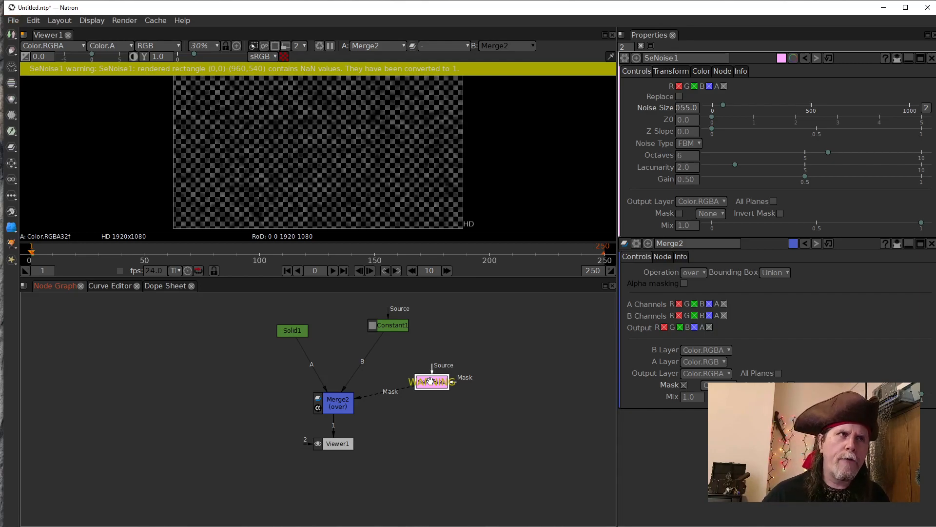
mouse_move(428, 380)
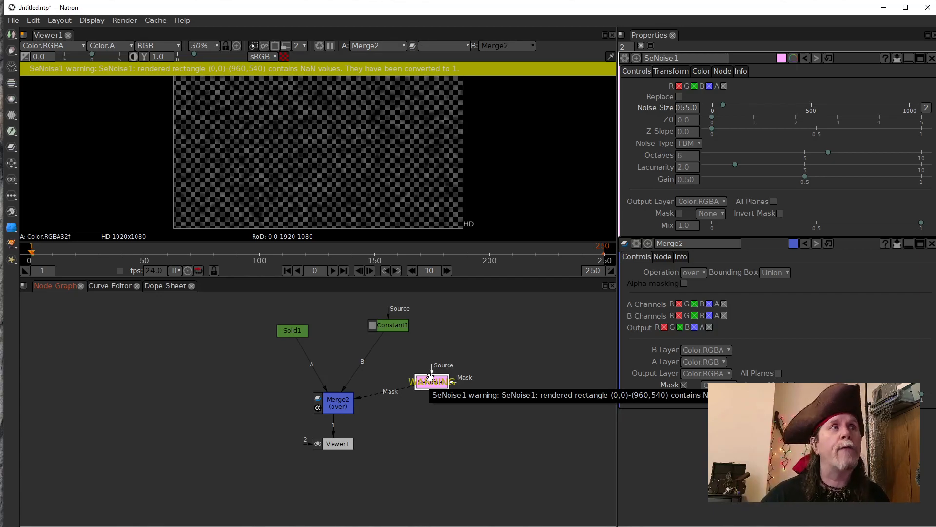
Select the Constant1 and SeNoise1 nodes together and turn on their preview images.
drag(220, 307, 507, 431)
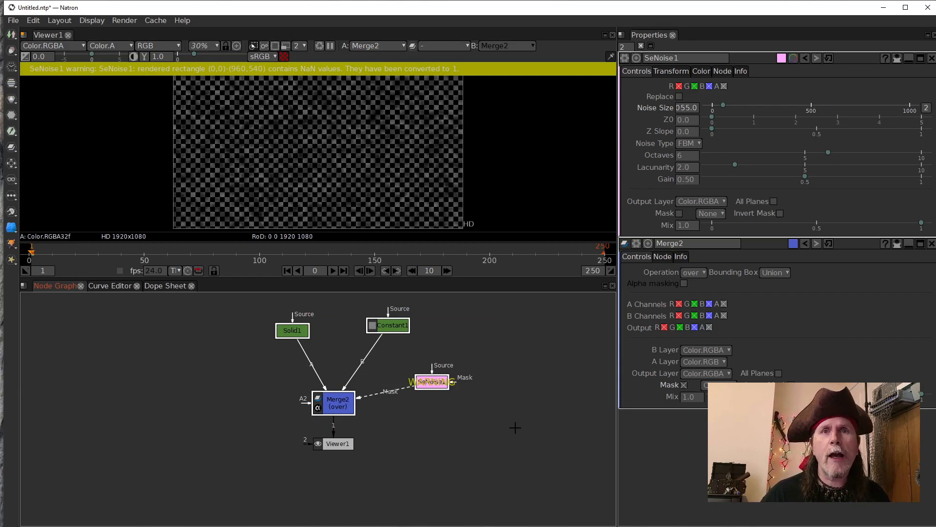
drag(237, 309, 472, 370)
drag(497, 415, 367, 304)
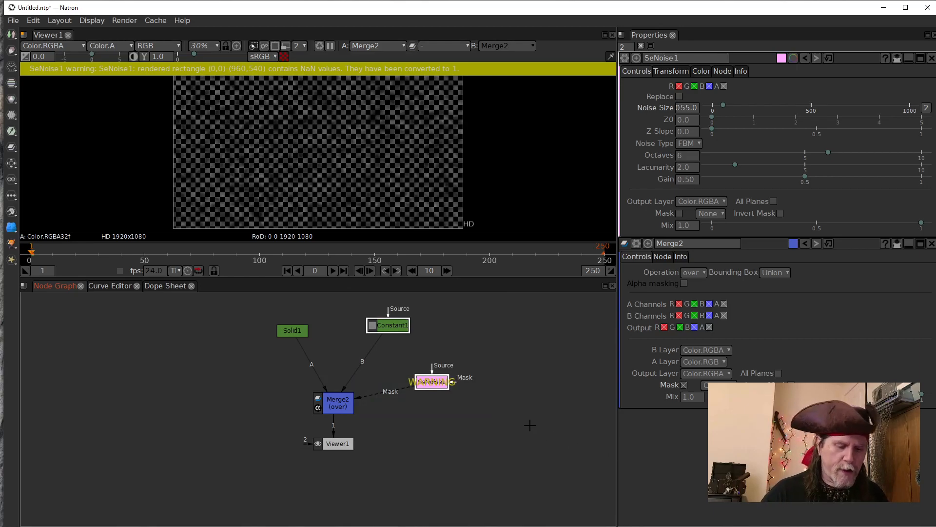
right_click(520, 383)
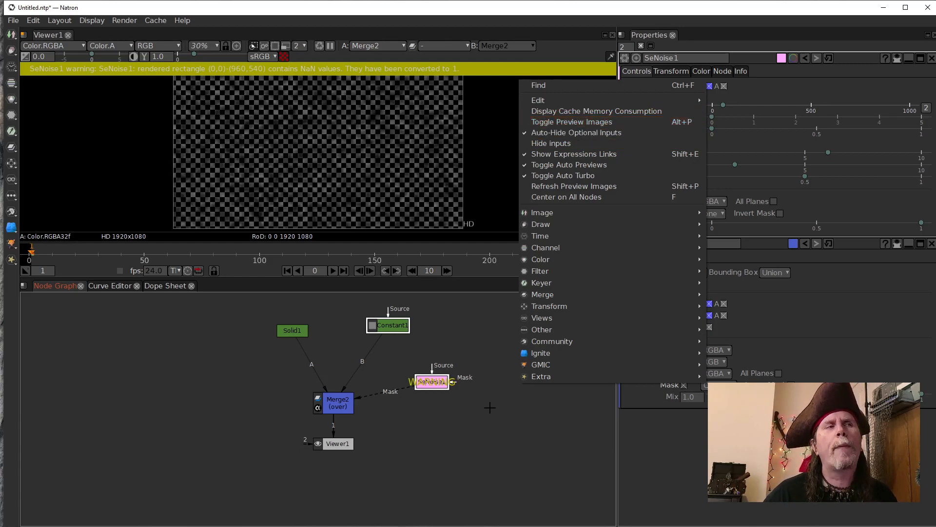
click(619, 121)
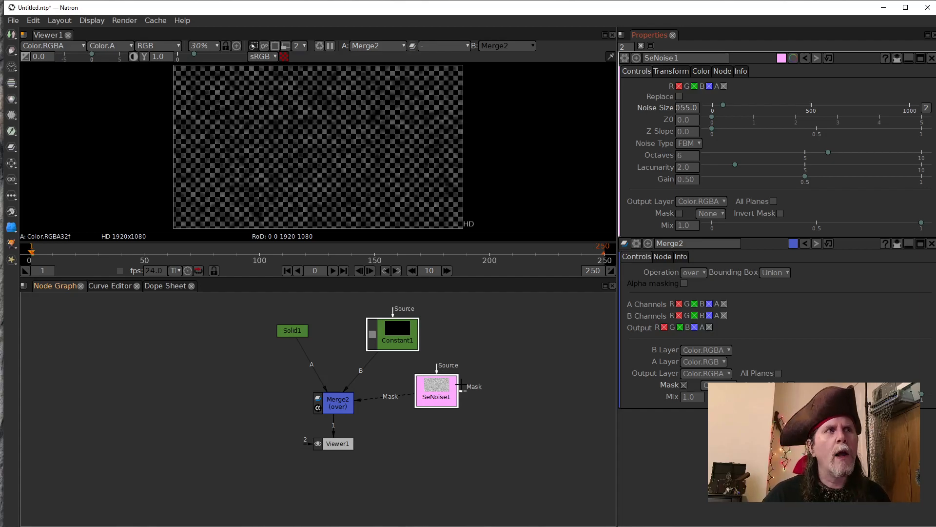
Toggle the preview images of Constant1 and SeNoise1 on and off repeatedly, leaving them hidden.
key(alt+p)
key(alt+p)
key(alt+p)
key(alt+p)
key(alt+p)
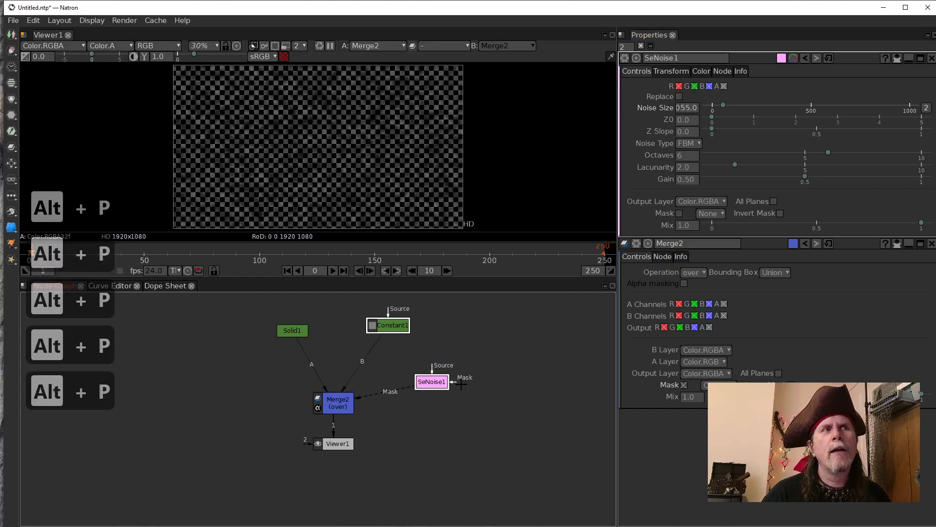
key(alt+p)
key(alt+p)
key(alt+p)
key(alt+p)
key(alt+p)
key(alt+p)
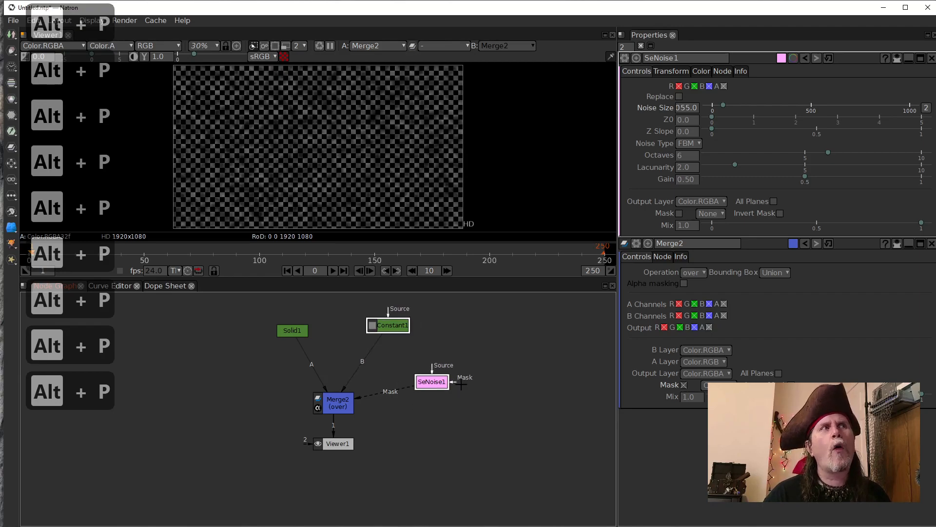
key(alt+p)
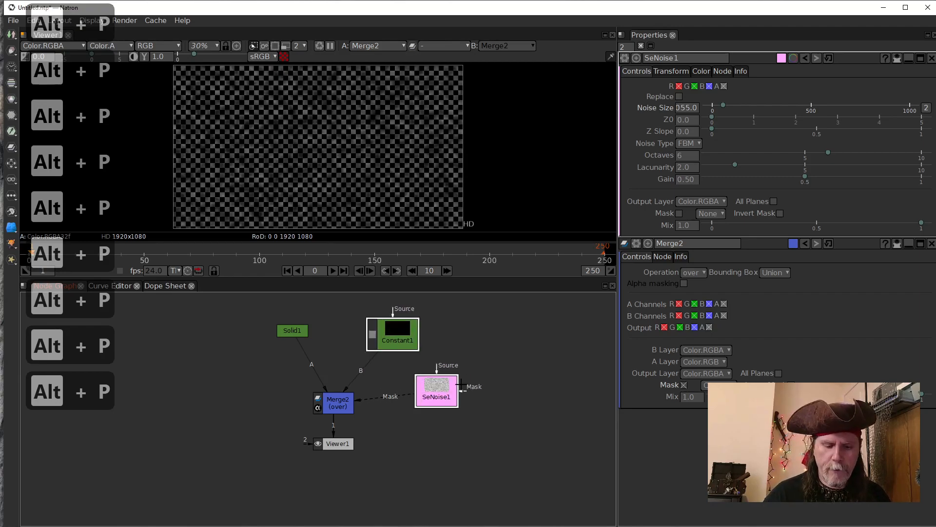
key(alt+p)
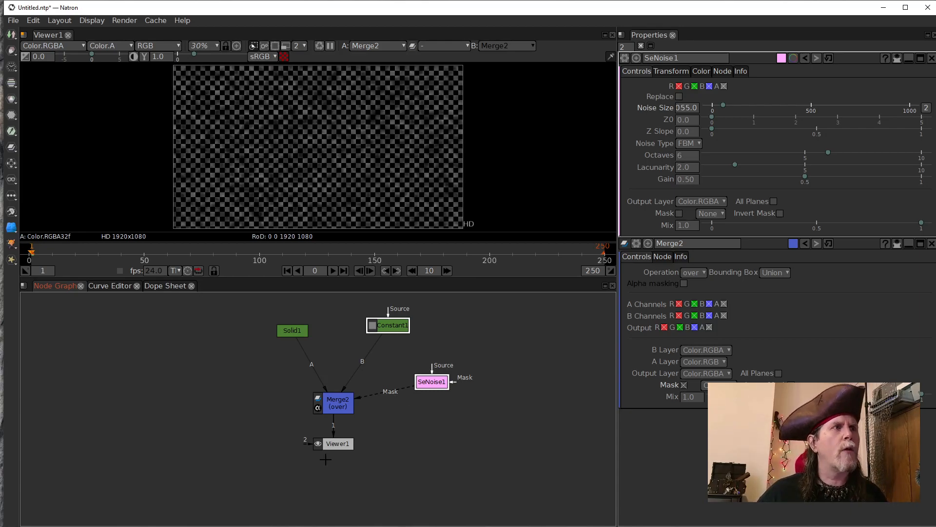
Move Viewer1 down and to the left, reconnect its input 1 from Merge2 to Solid1, and open Solid1's settings.
click(330, 444)
drag(330, 444, 235, 476)
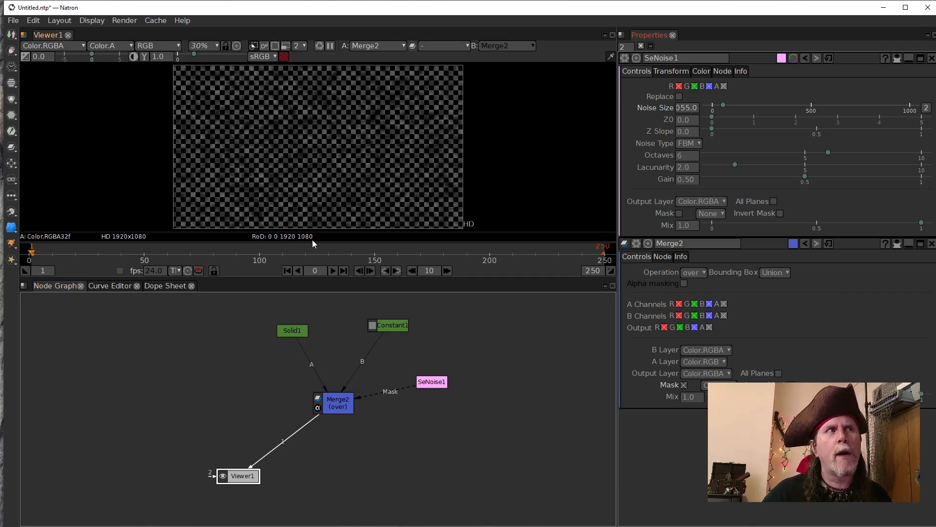
drag(300, 429, 288, 331)
click(289, 331)
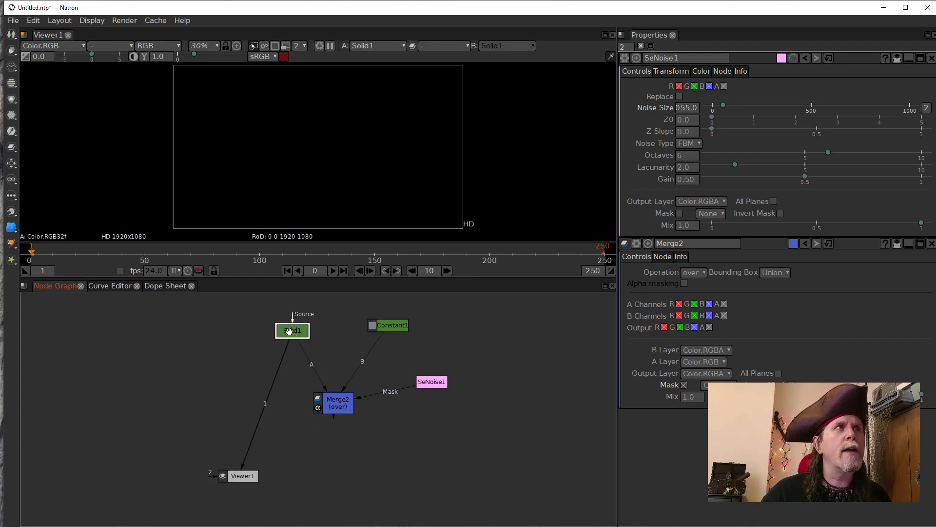
double_click(292, 330)
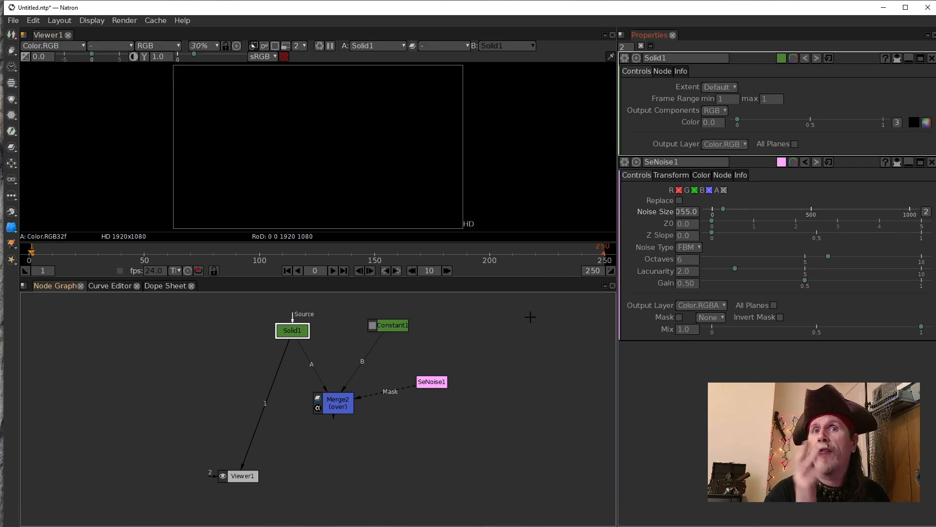
Open the project settings and set the Output Format to UHD_4K 3840x2160.
click(571, 332)
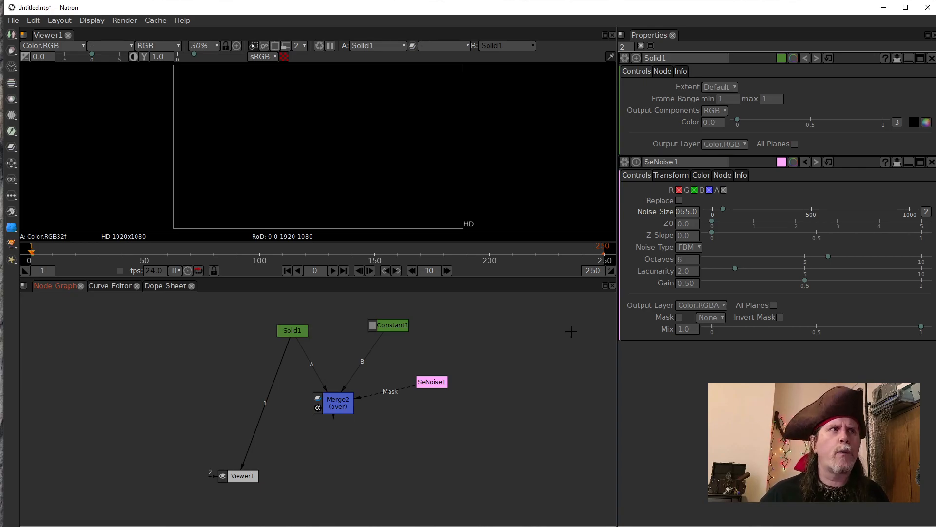
key(s)
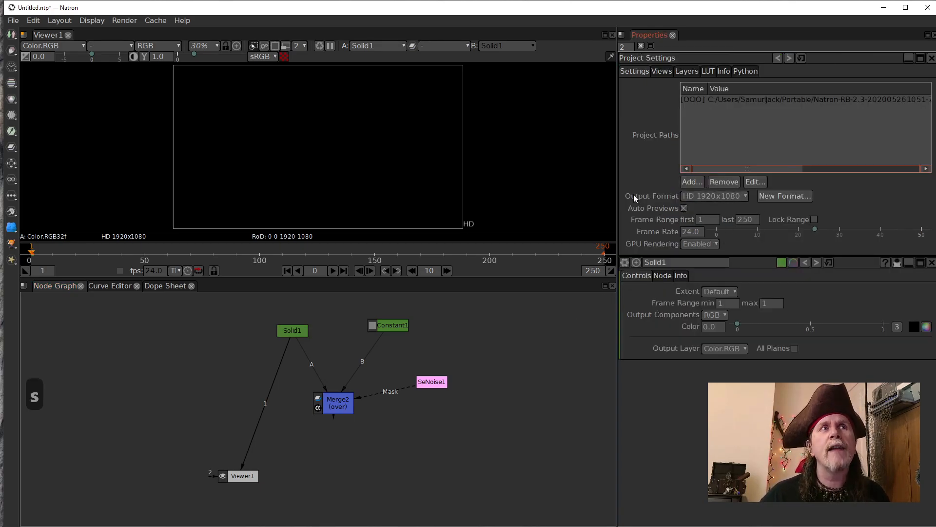
click(710, 196)
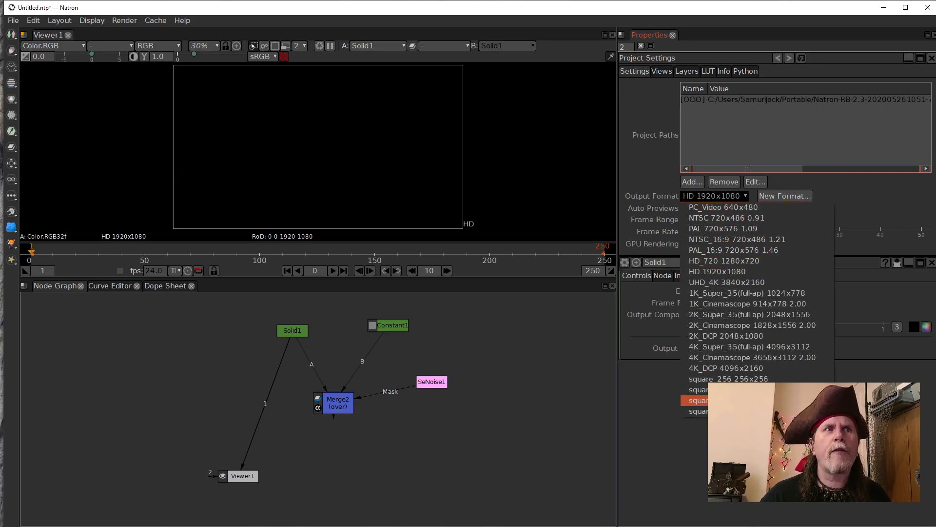
click(658, 382)
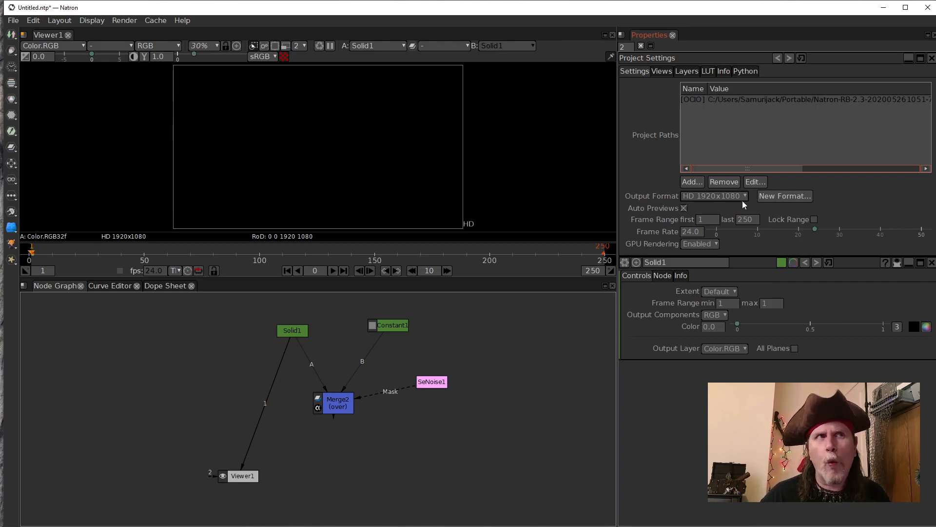
click(724, 198)
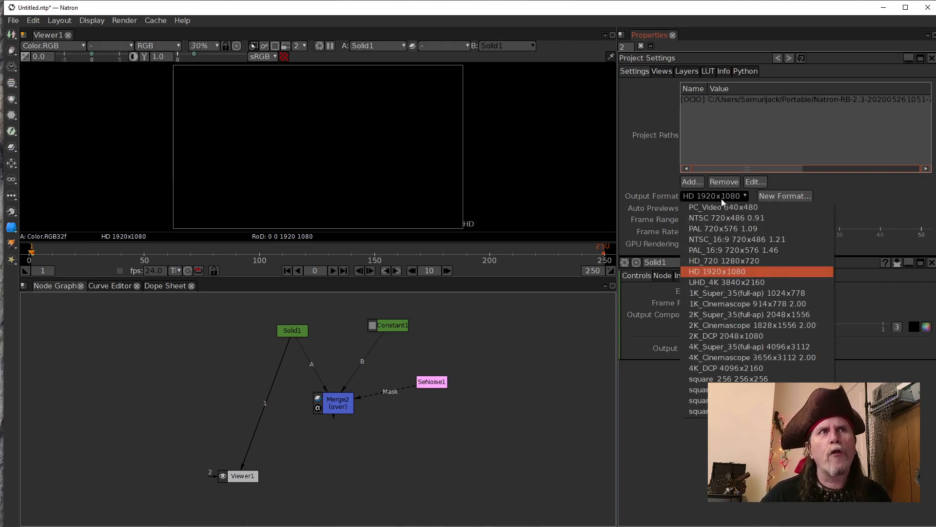
click(722, 280)
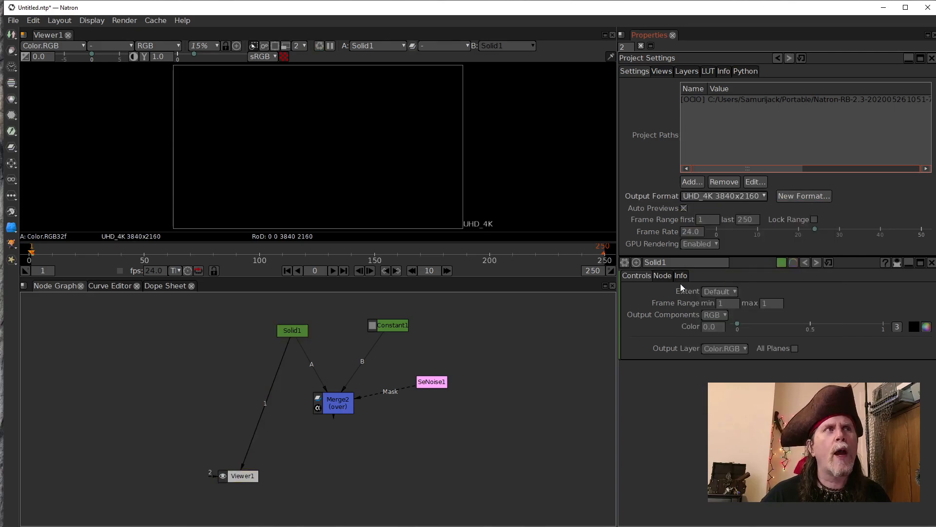
click(295, 330)
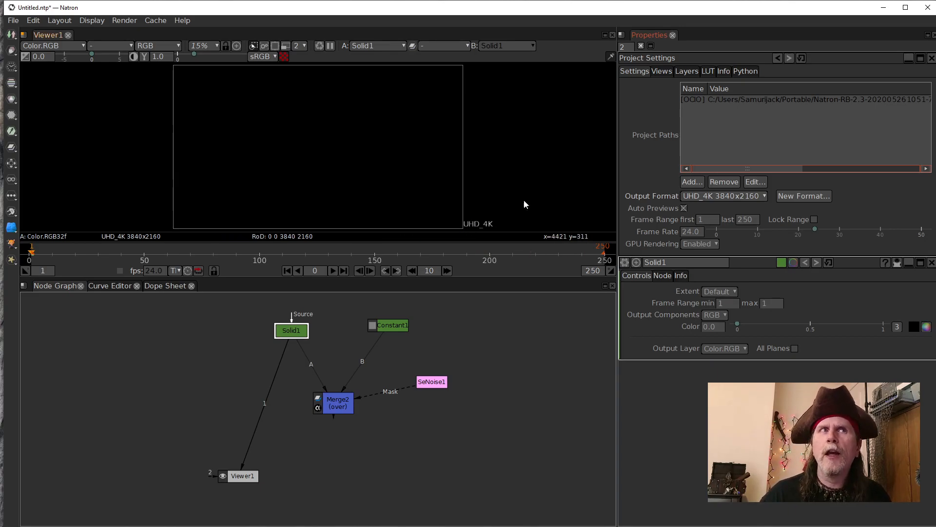
Set the project's Output Format back to HD 1920x1080 and close the project settings.
click(715, 195)
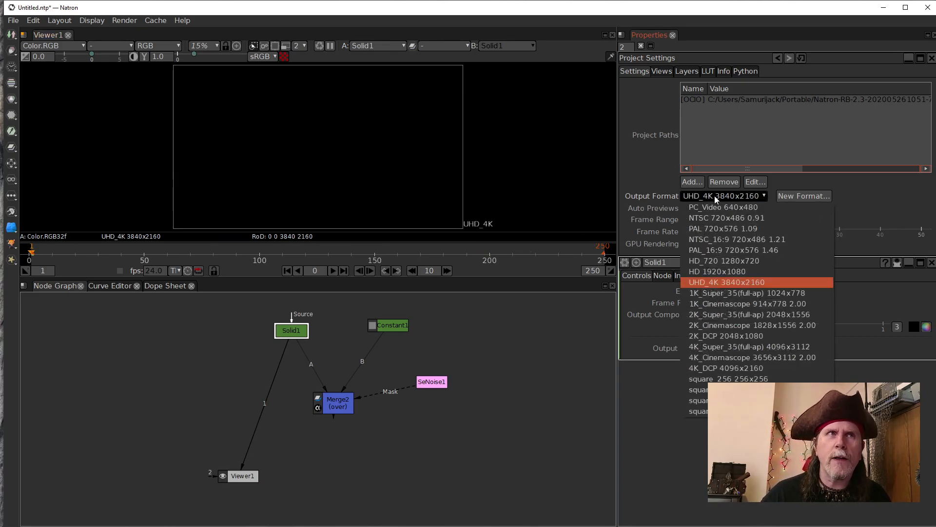
click(717, 271)
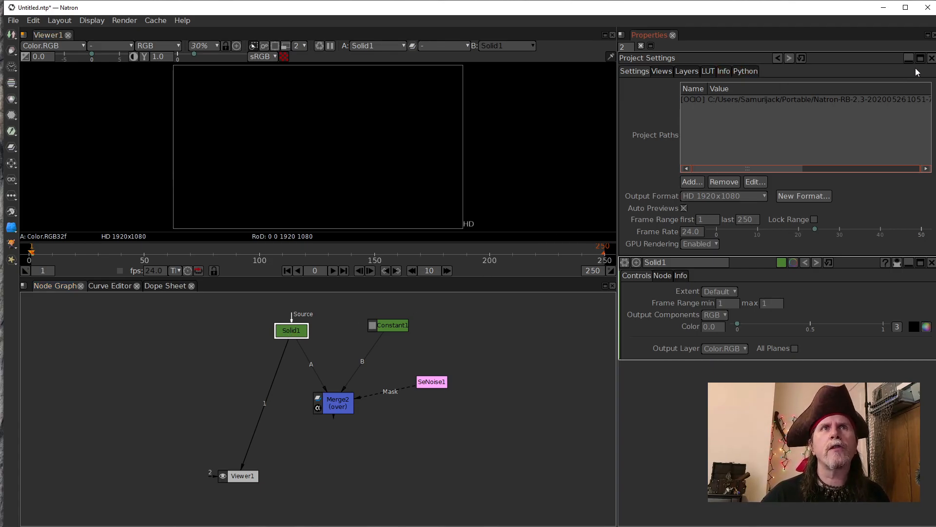
click(931, 59)
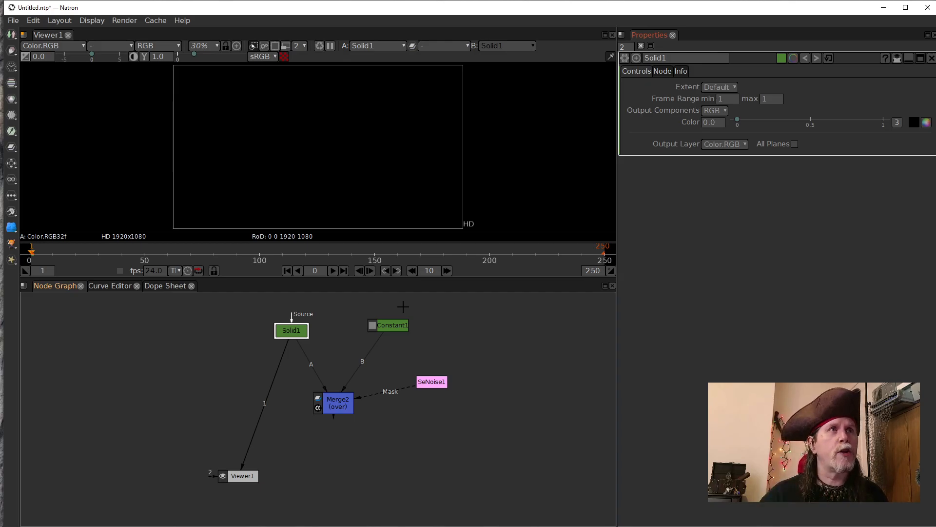
key(s)
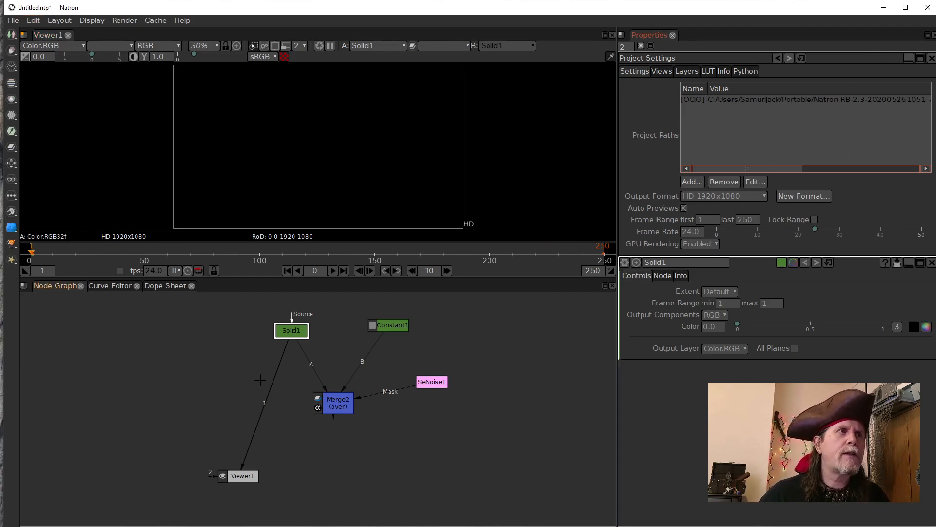
click(931, 58)
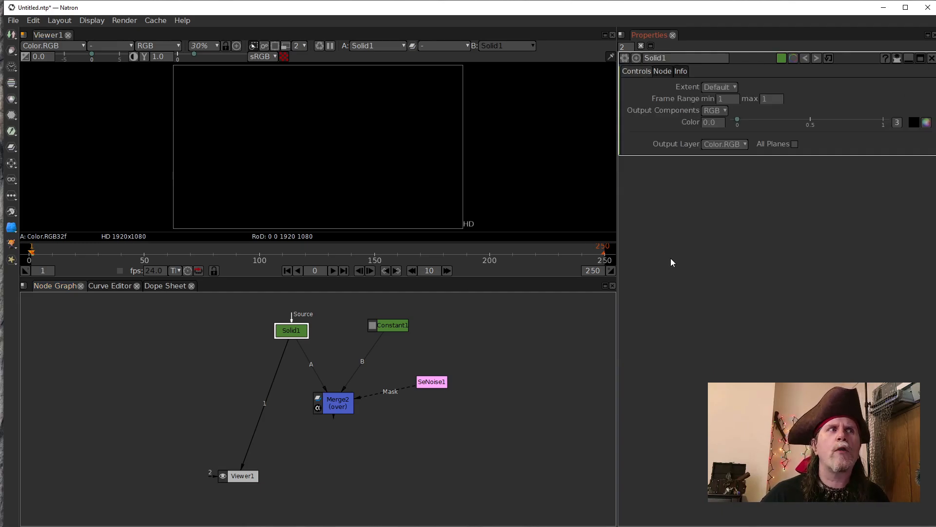
Disconnect Viewer1's input 1 from Solid1 and move the viewer node slightly down and to the left.
drag(262, 412, 238, 415)
drag(242, 471, 231, 485)
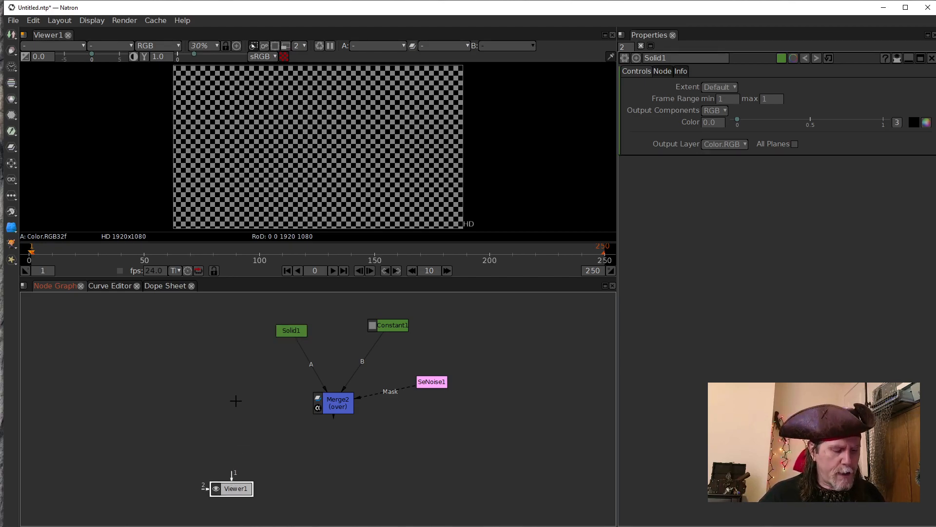
Add a Text node feeding Viewer1's input 1 and move it up, leaving more space above the viewer.
key(Tab)
text(text)
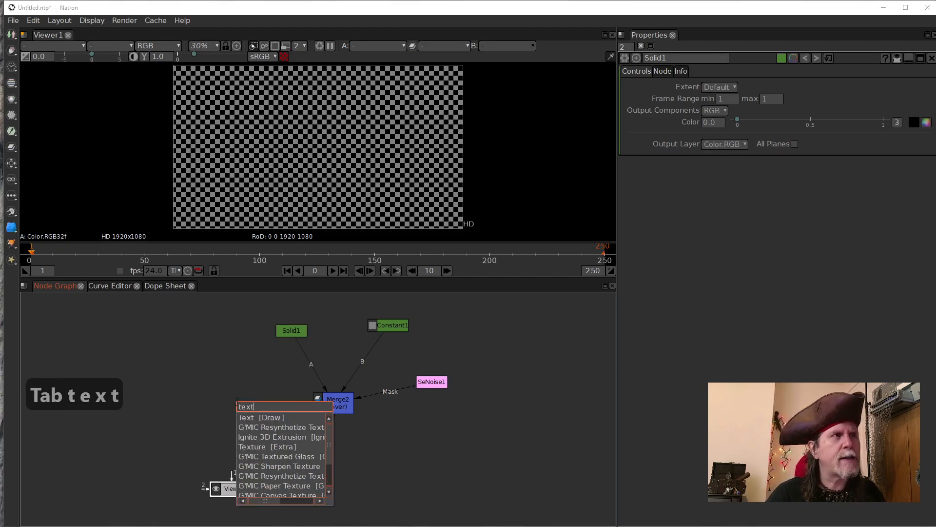
key(Down)
key(Return)
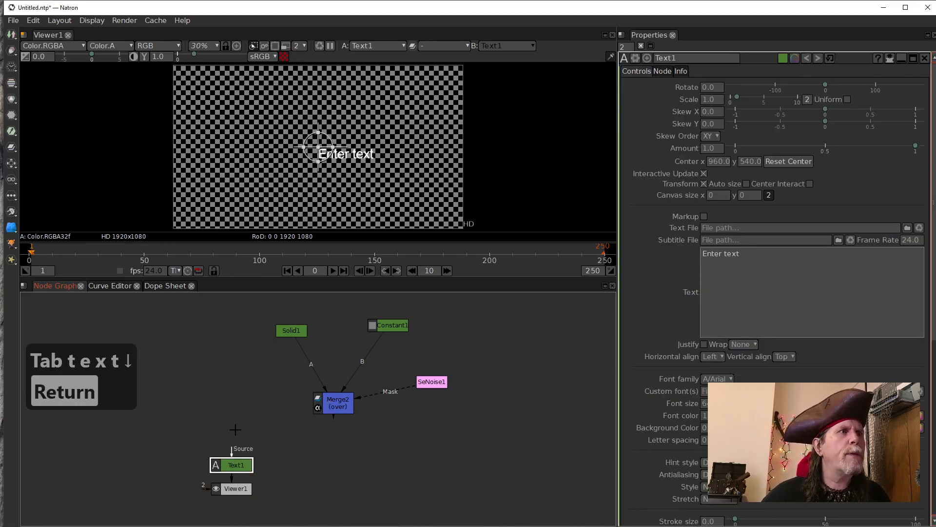
drag(235, 464, 235, 436)
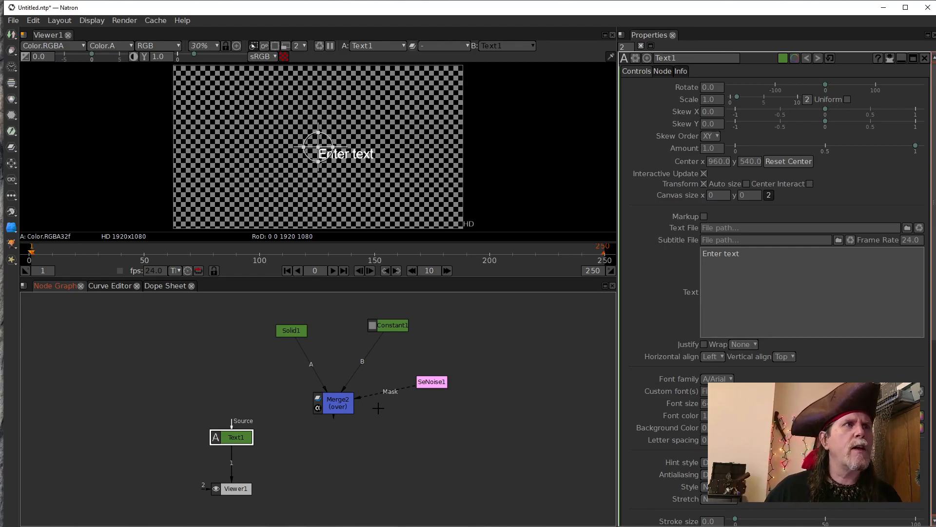
View Merge2 through Viewer1's input 1, and return the viewer's input 1 to Text1.
click(344, 403)
key(1)
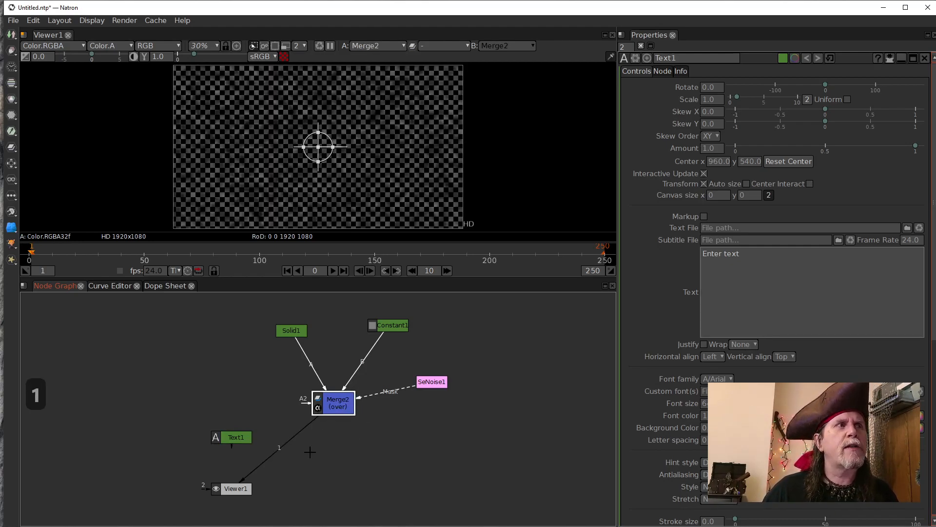
drag(282, 440, 344, 407)
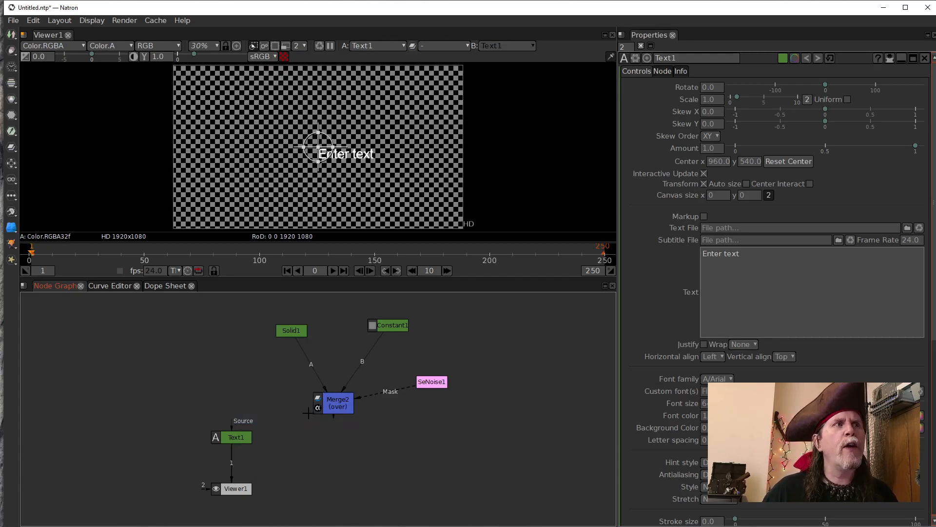
Try connecting Text1's Source input to Merge2, disconnect it, and place Text1 to the left of Merge2.
drag(238, 422, 335, 408)
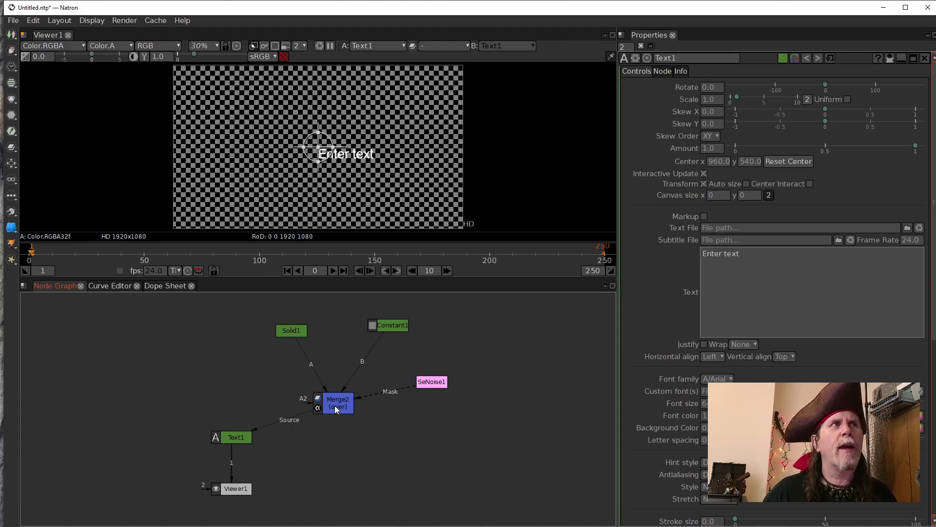
drag(232, 437, 303, 459)
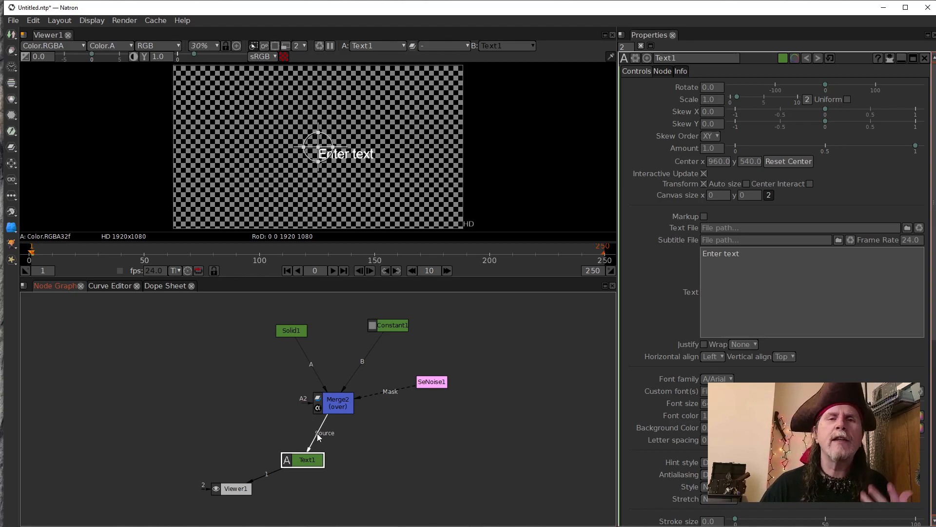
drag(318, 437, 177, 372)
drag(300, 460, 211, 393)
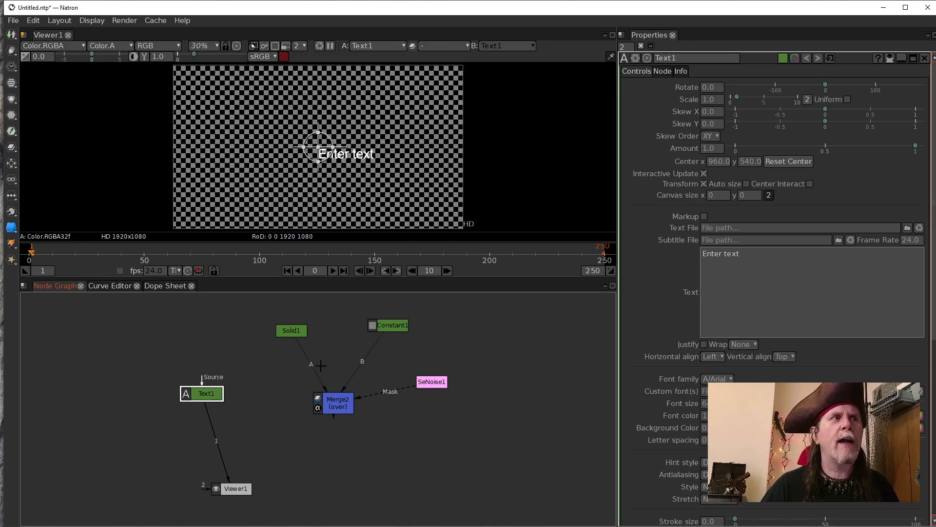
Try Text1 as Merge2's A input, reconnect A to Solid1, and view Merge2 through Viewer1's input 1.
drag(318, 375, 204, 396)
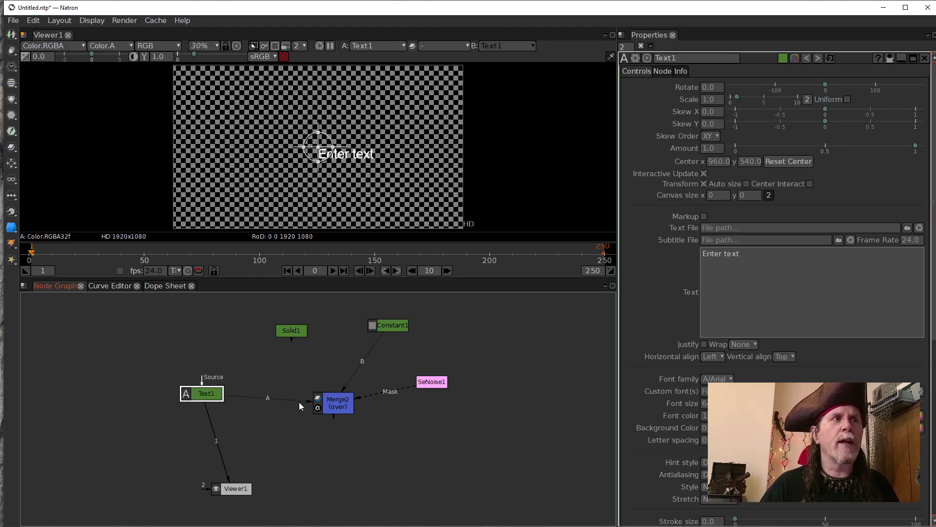
drag(272, 399, 287, 328)
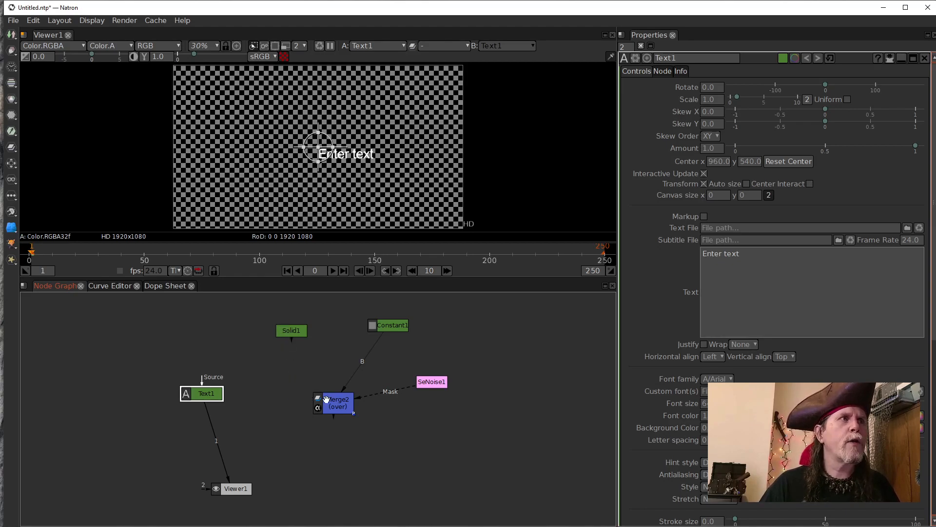
click(330, 408)
drag(324, 390, 291, 332)
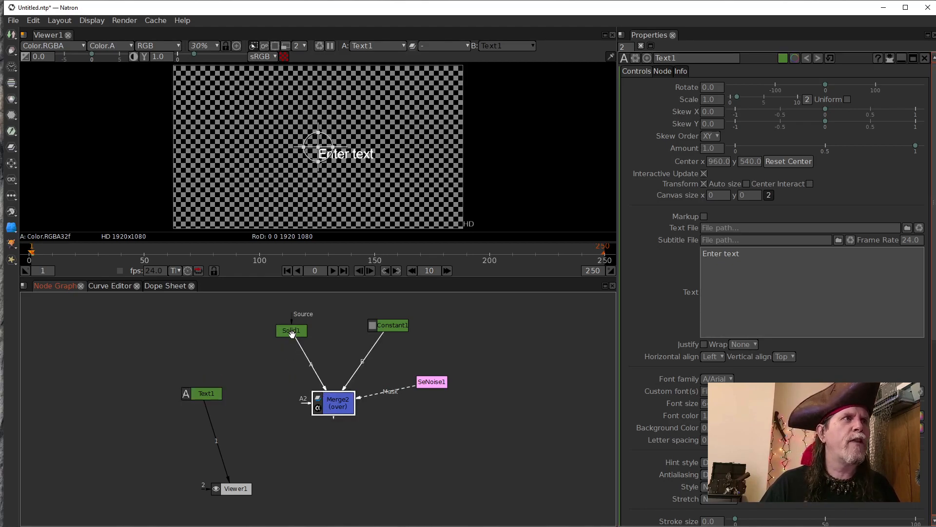
key(1)
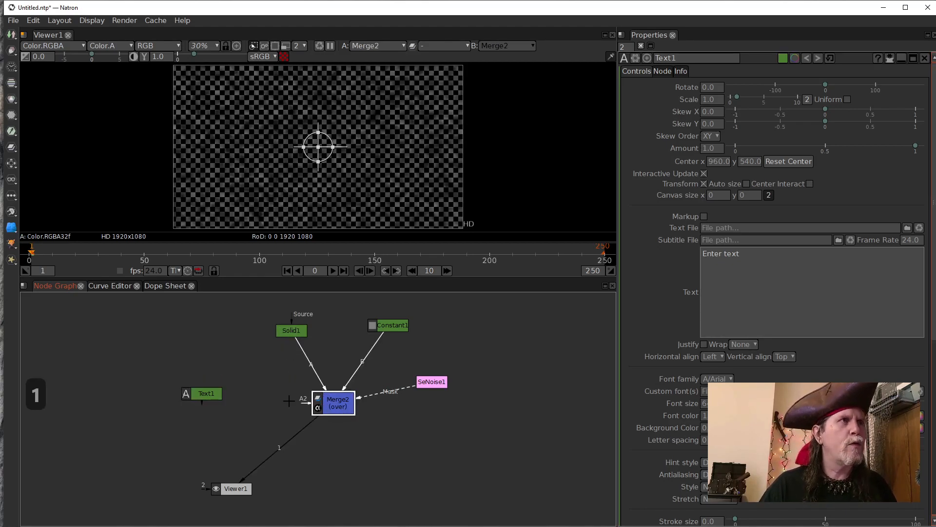
Switch Merge2's A input to Text1 to compare the composite in the viewer, and reconnect it to Solid1.
drag(314, 374, 205, 394)
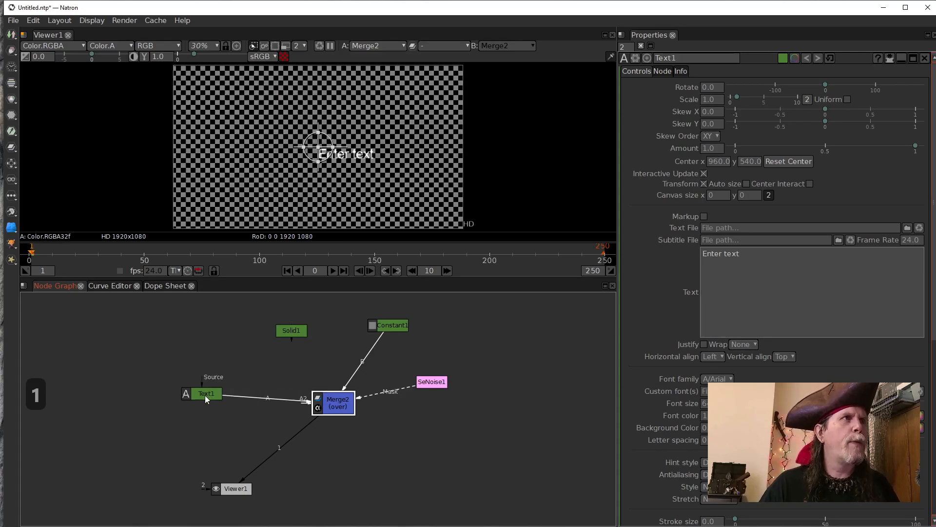
drag(304, 400, 208, 396)
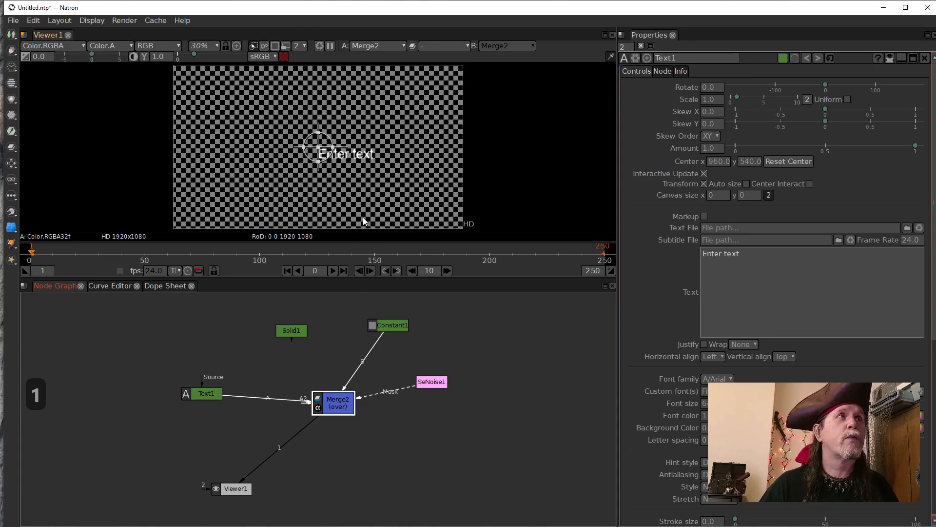
drag(305, 399, 289, 330)
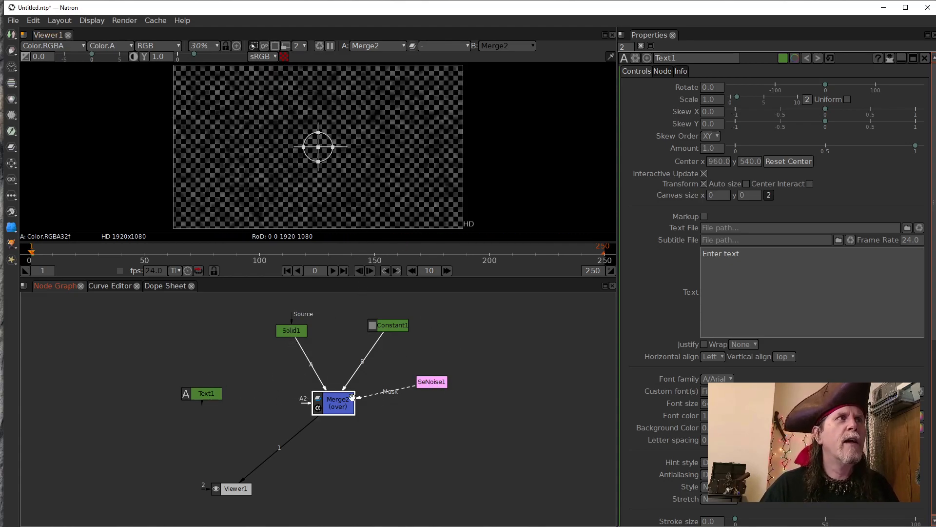
Connect Merge2's A2 input to Text1 and move SeNoise1 slightly down and to the right.
drag(303, 402, 205, 394)
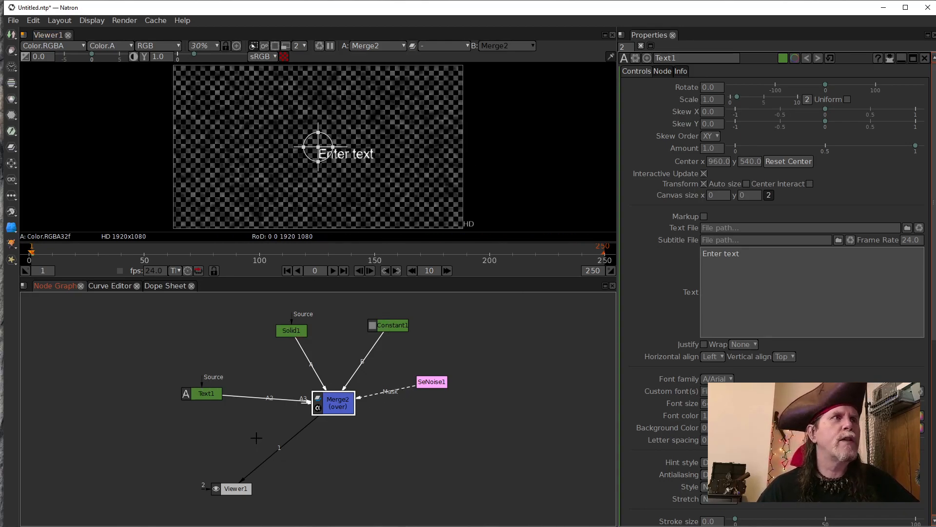
drag(453, 386, 461, 397)
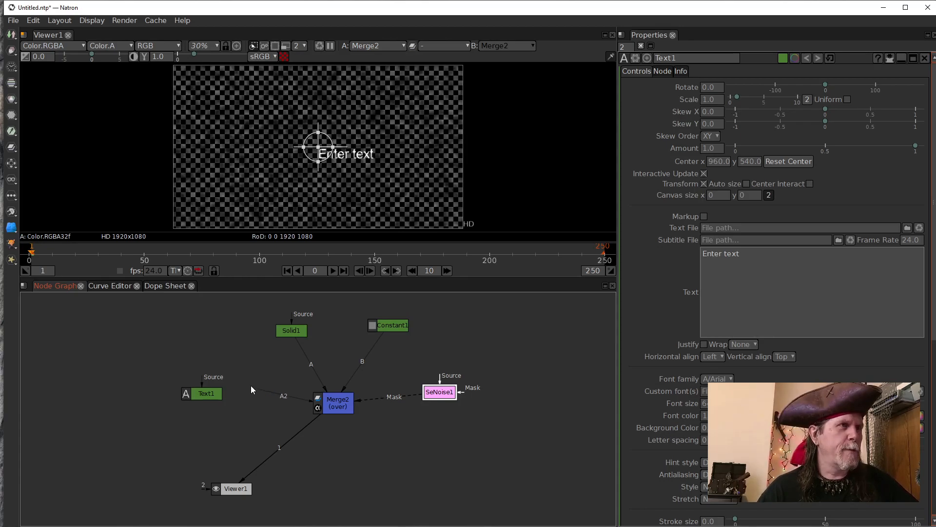
Detach Text1 from Merge2's A2 input and show Text1 through Viewer1's input 1.
click(212, 398)
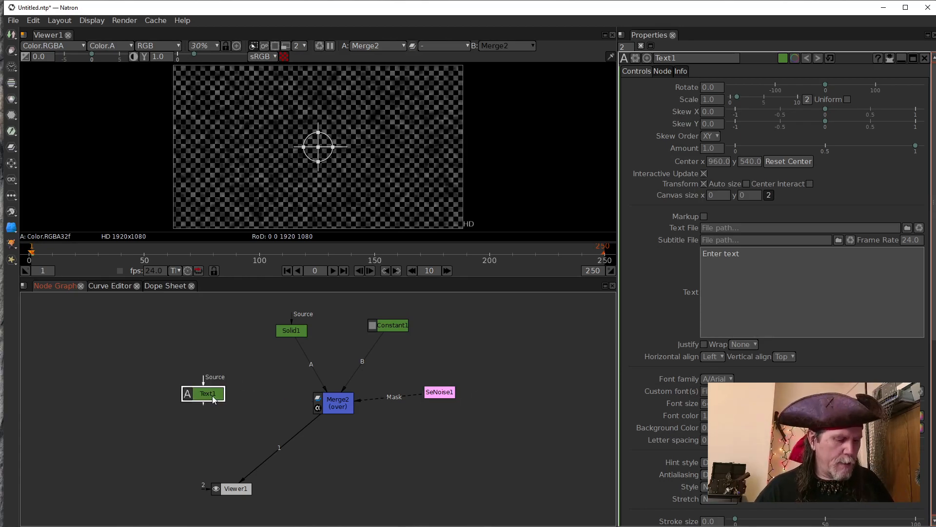
key(1)
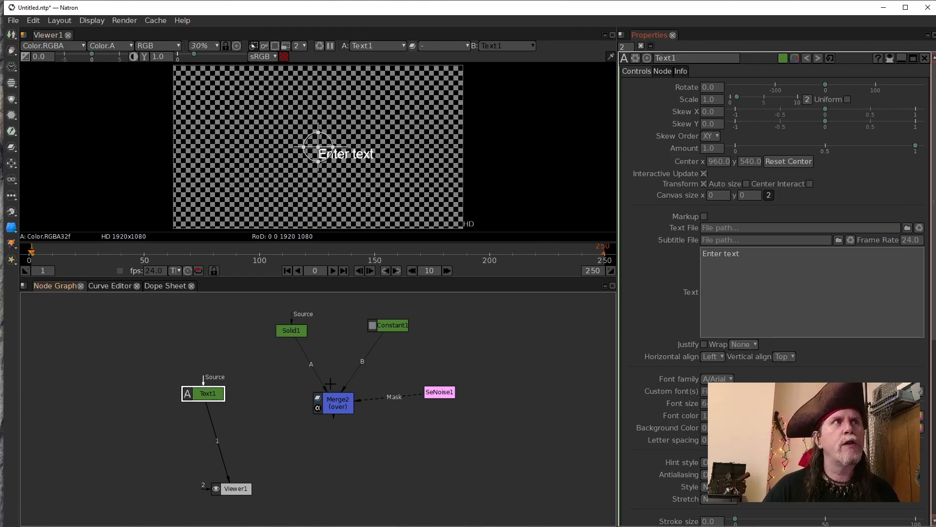
Enable Center Interact on Text1 and set its font size to 500.
click(810, 184)
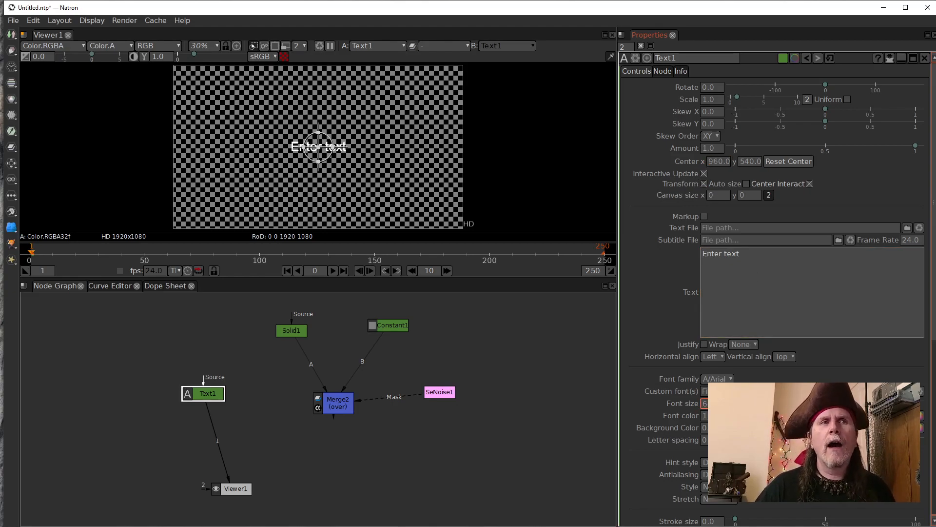
text(500)
key(Return)
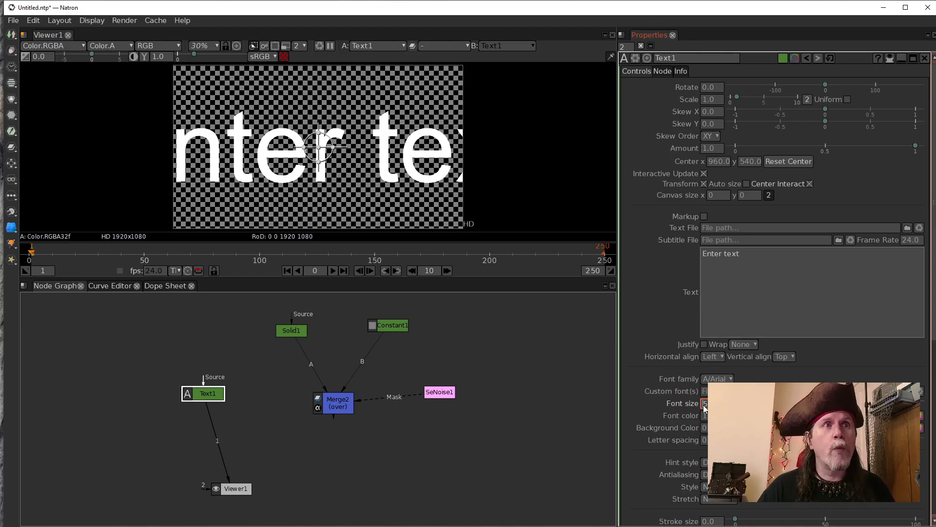
Increase Text1's font size until the text extends well beyond the HD frame, and move its node slightly up and to the right.
scroll(704, 405, up, 8)
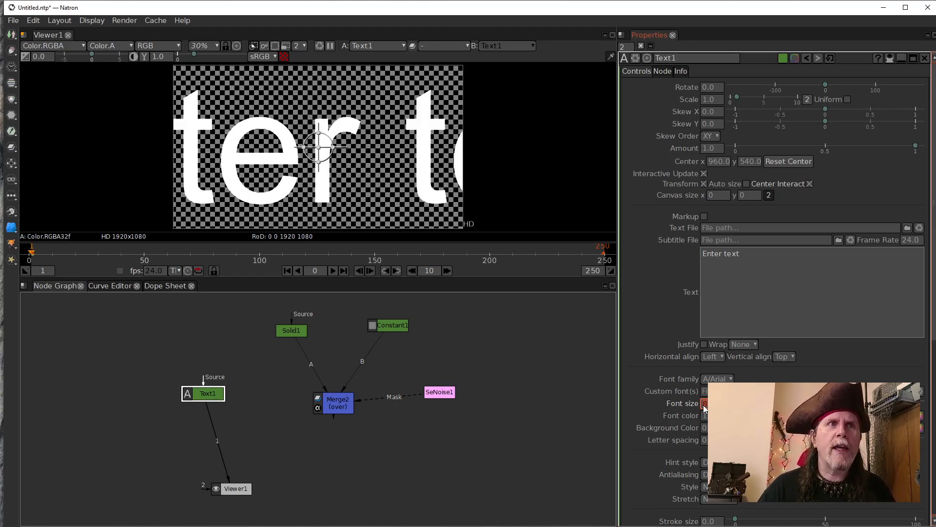
scroll(704, 405, up, 6)
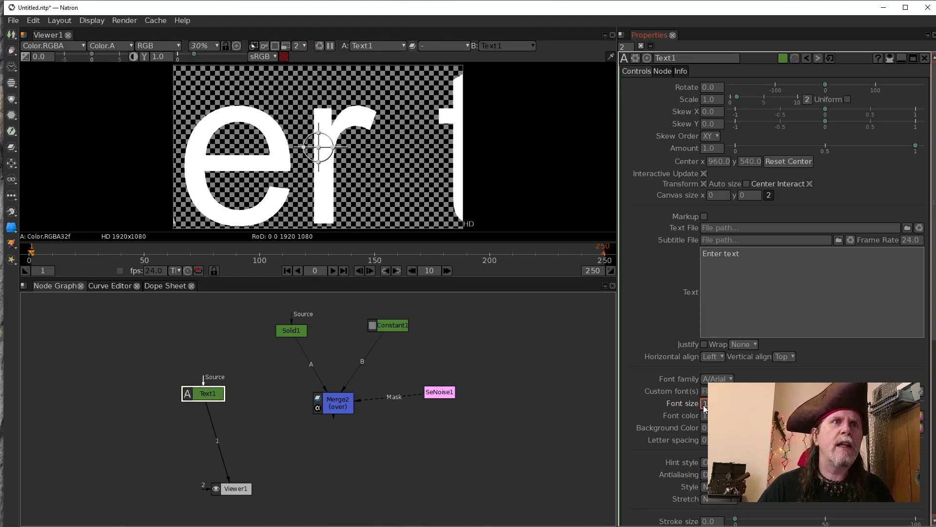
scroll(703, 405, up, 1)
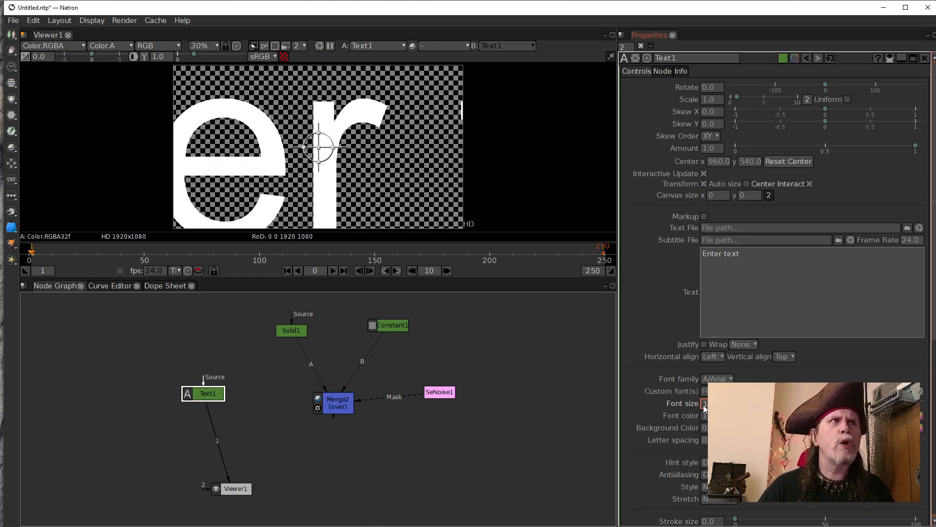
scroll(471, 181, down, 2)
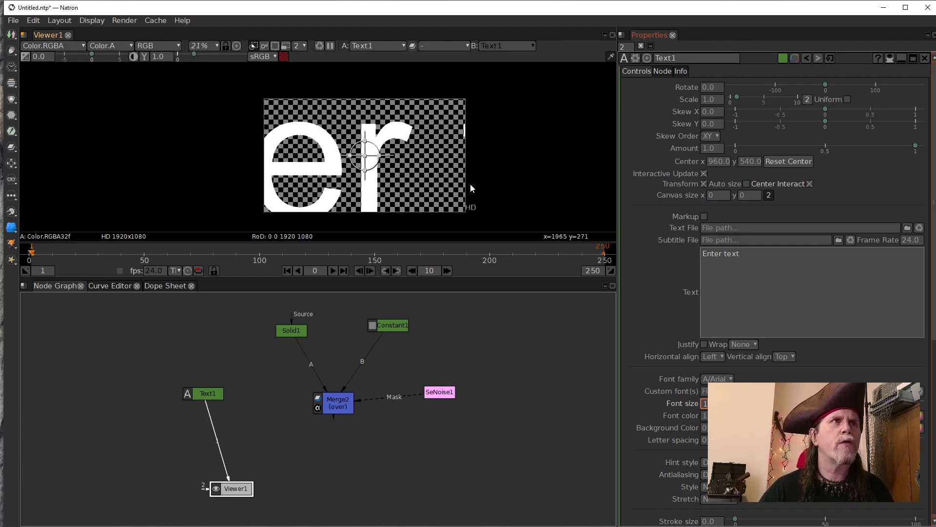
drag(198, 391, 212, 385)
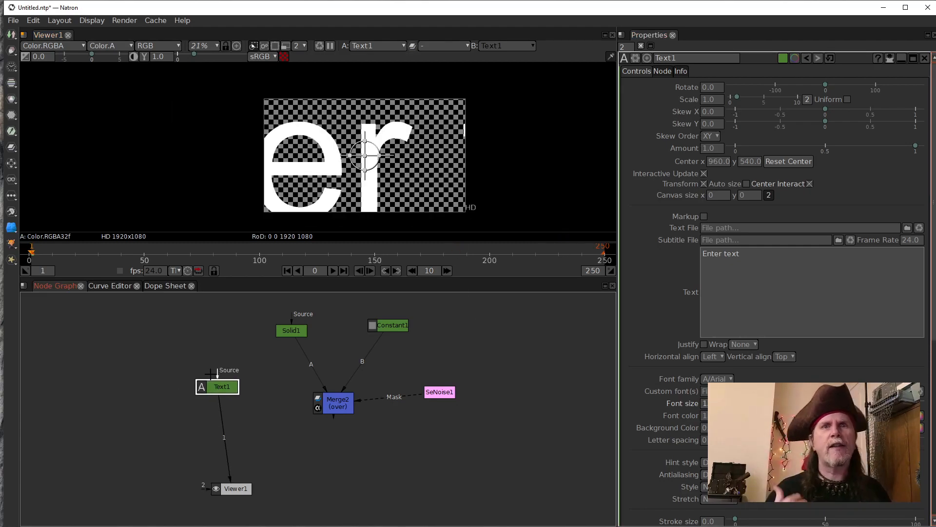
key(Tab)
text(t)
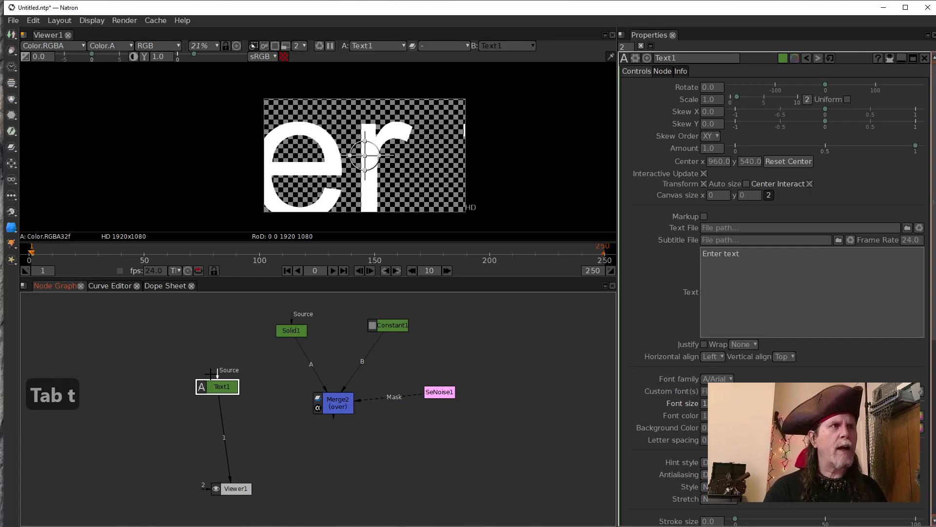
key(Escape)
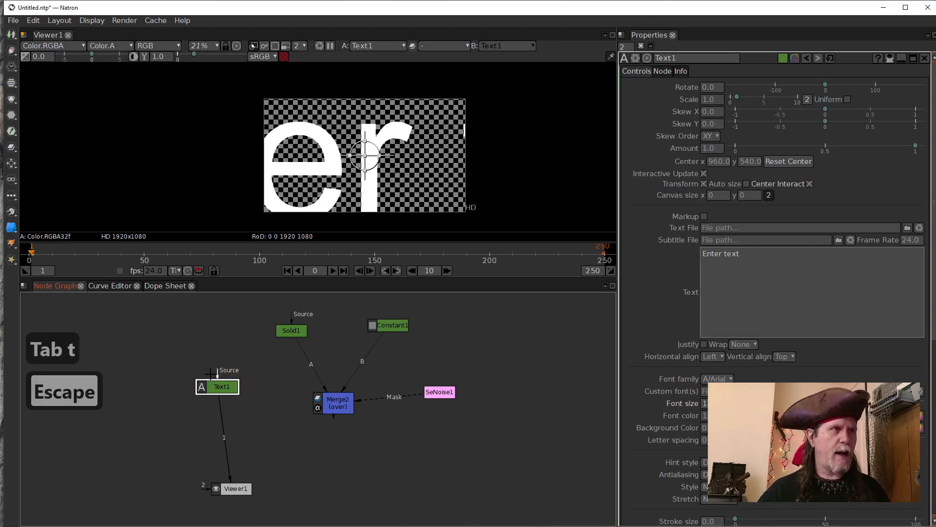
key(y)
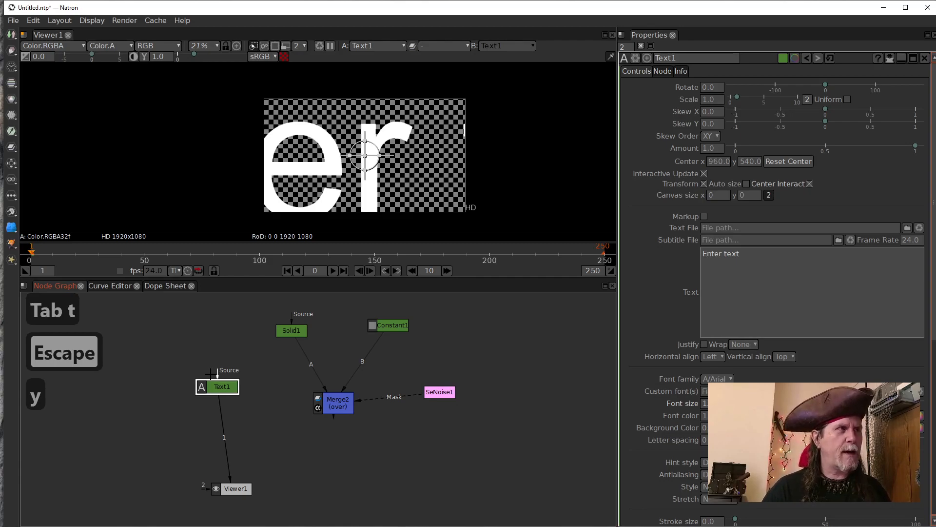
key(BackSpace)
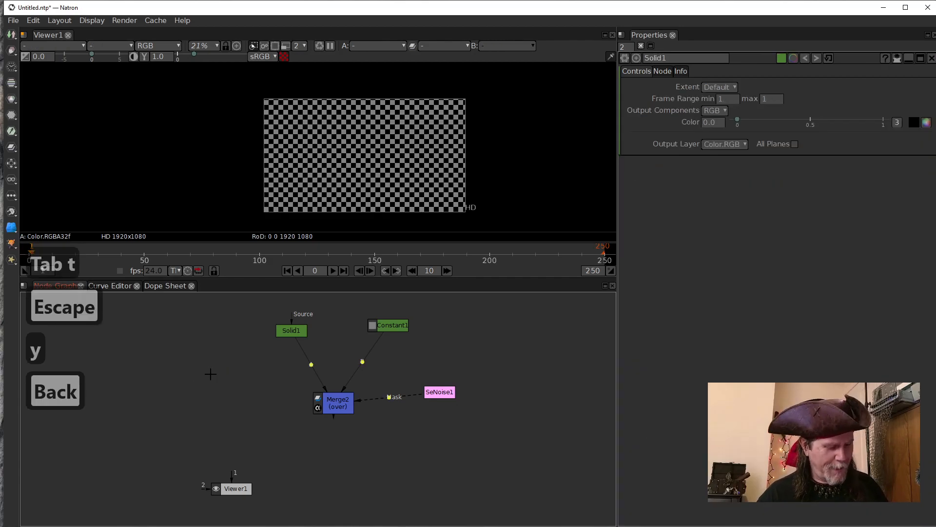
key(ctrl+z)
Insert a Transform node between Text1 and Viewer1 and set its Scale to 0.6.
click(218, 385)
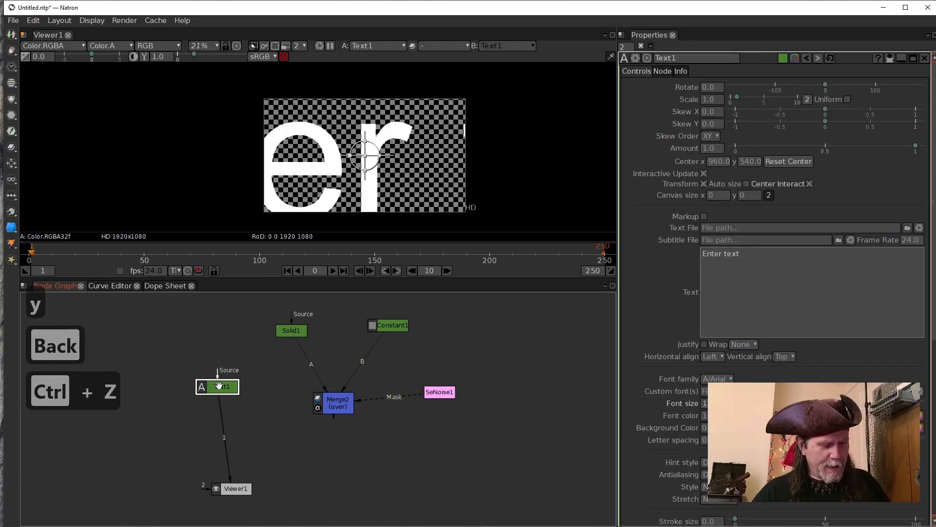
key(t)
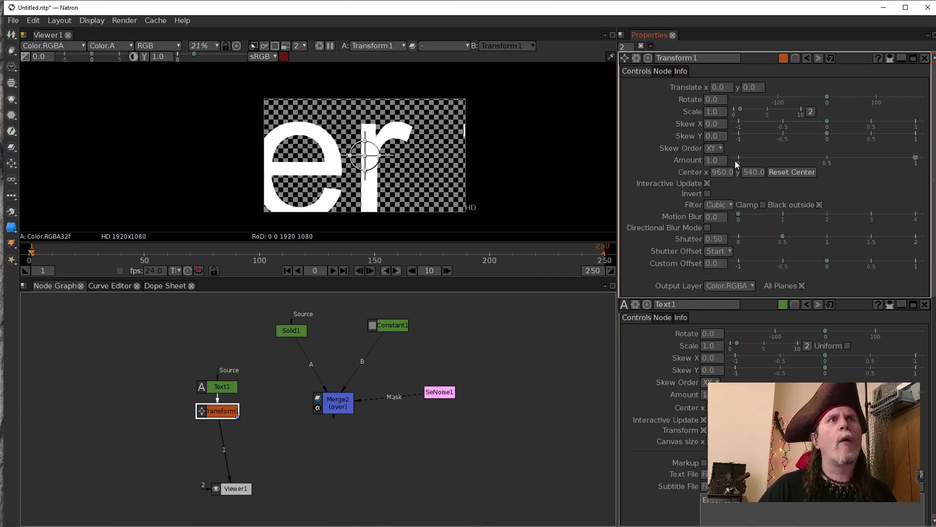
click(709, 112)
scroll(715, 112, down, 4)
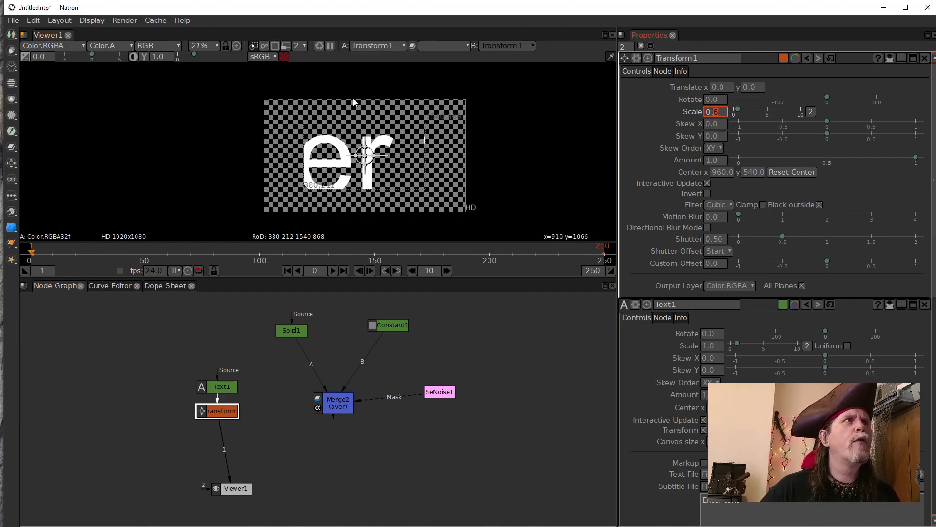
Turn off the checkerboard background in the viewer.
click(285, 56)
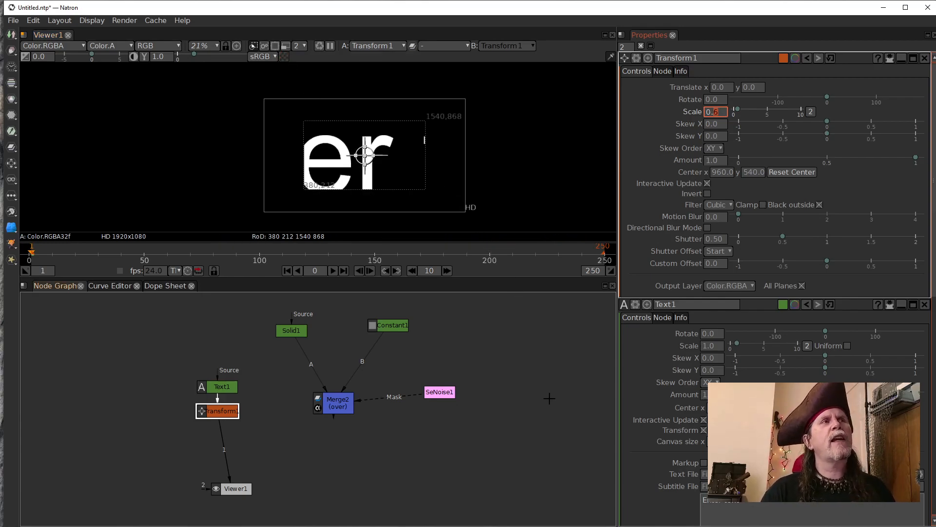
drag(329, 200, 351, 197)
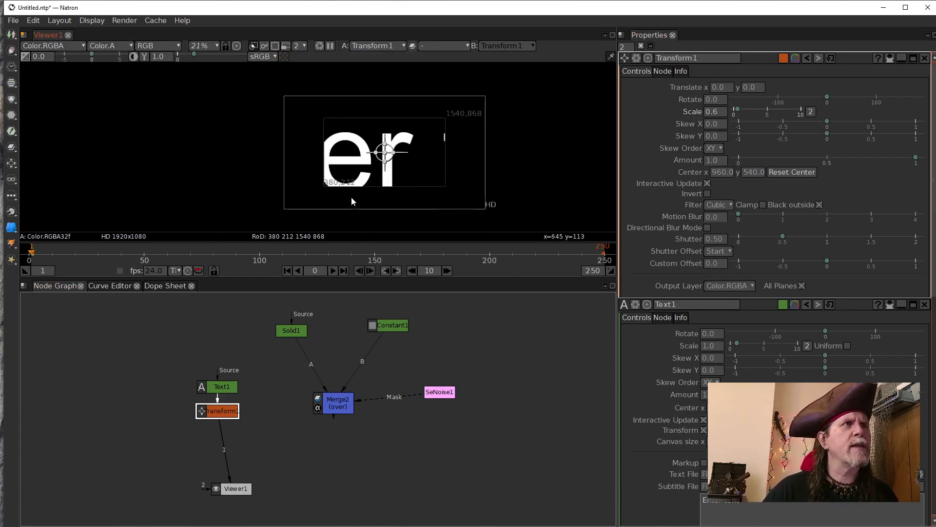
Examine in the viewer how the scaled-down text is clipped inside the HD frame.
scroll(335, 192, up, 4)
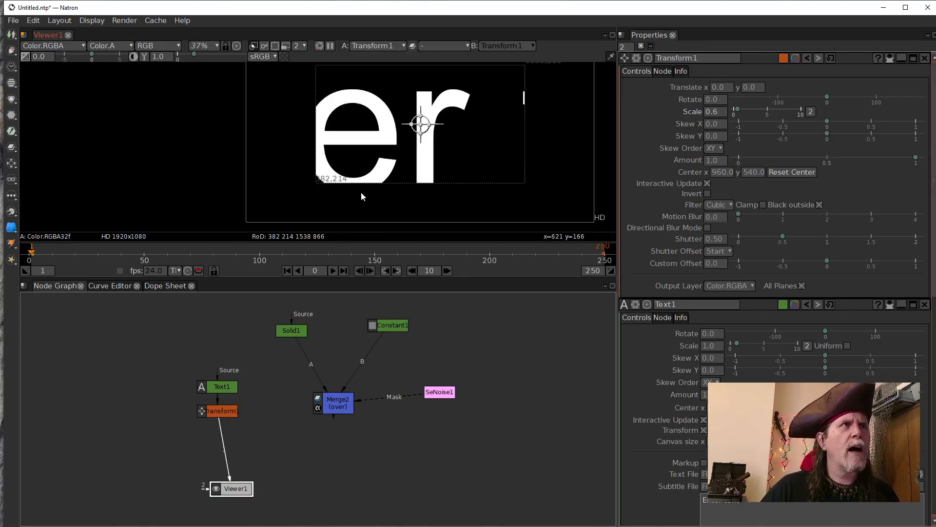
scroll(353, 194, down, 1)
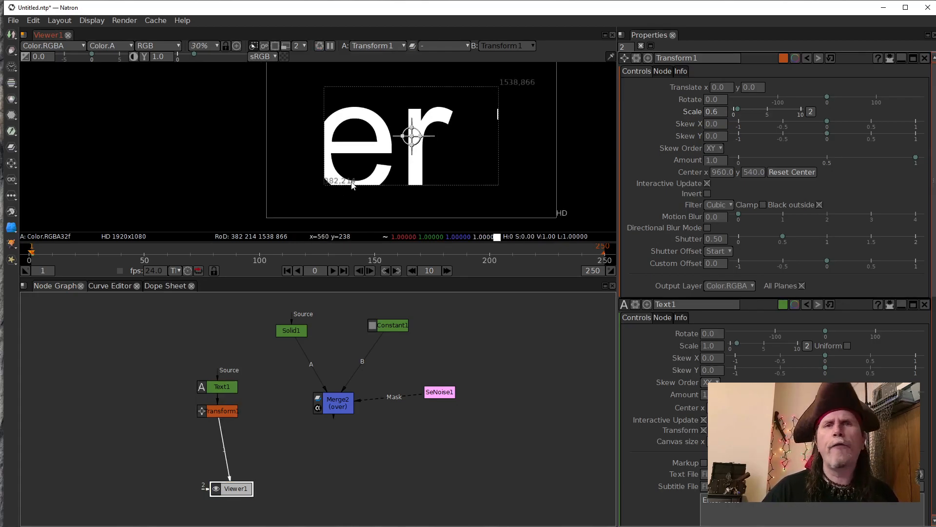
drag(446, 200, 375, 195)
scroll(386, 201, down, 1)
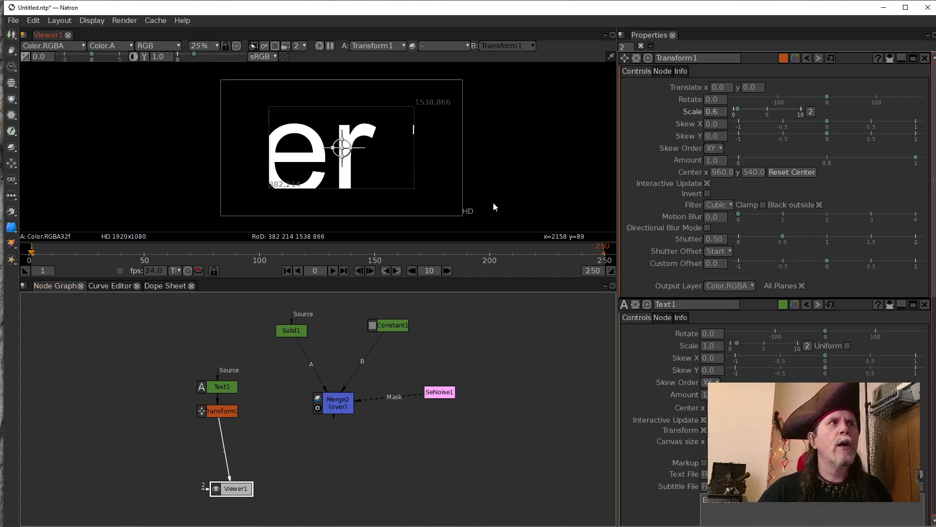
scroll(505, 189, down, 2)
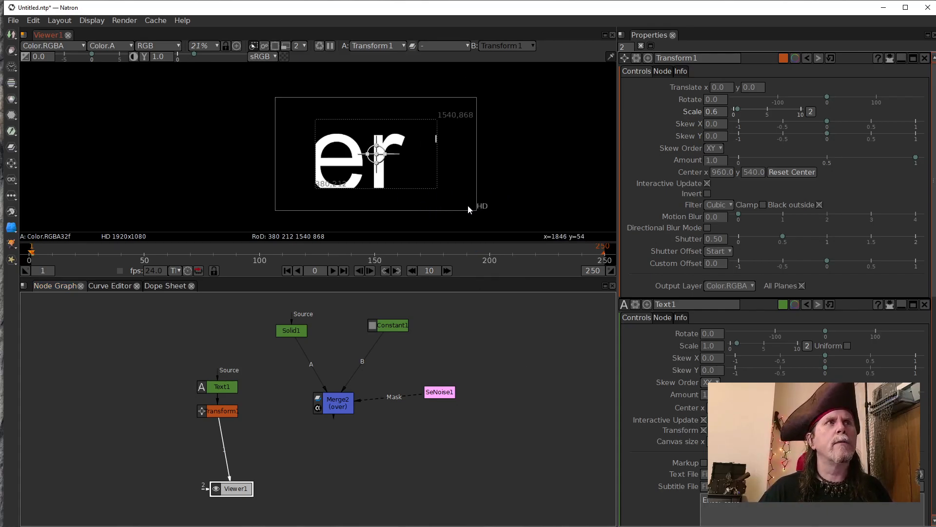
drag(361, 223, 343, 218)
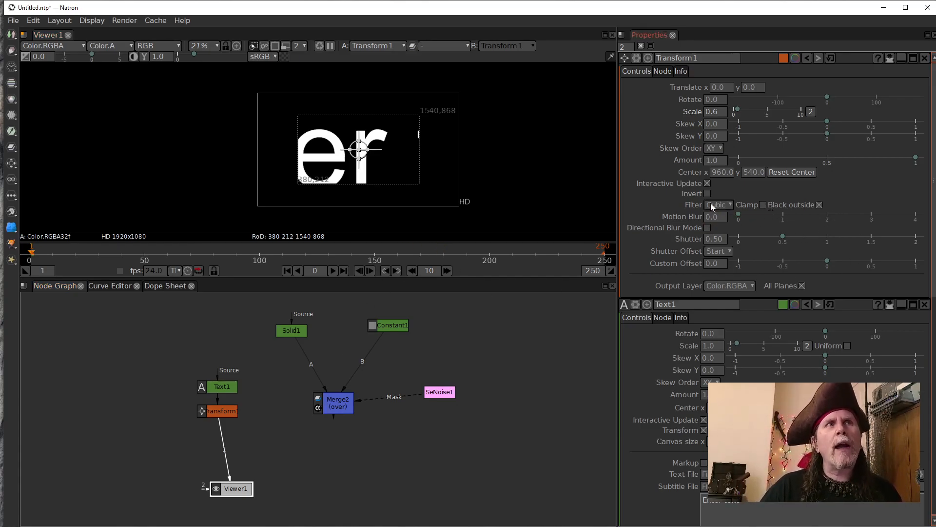
Set Transform1's Scale to 0.2.
click(220, 389)
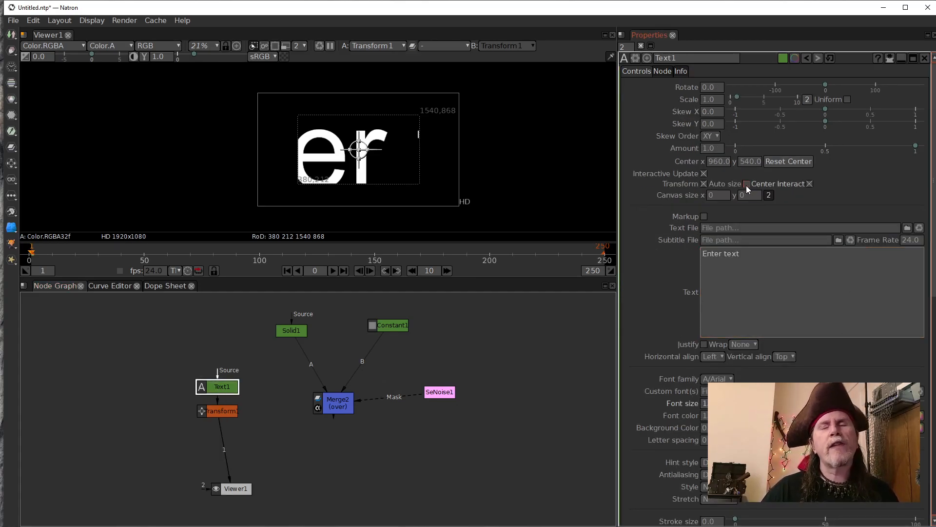
click(238, 409)
click(716, 116)
key(Down)
key(Down)
key(Down)
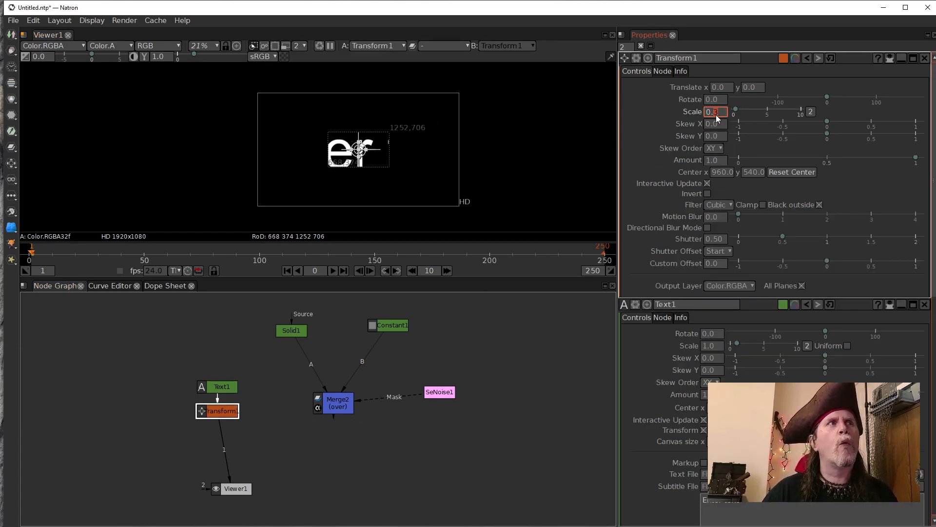
key(Down)
click(495, 456)
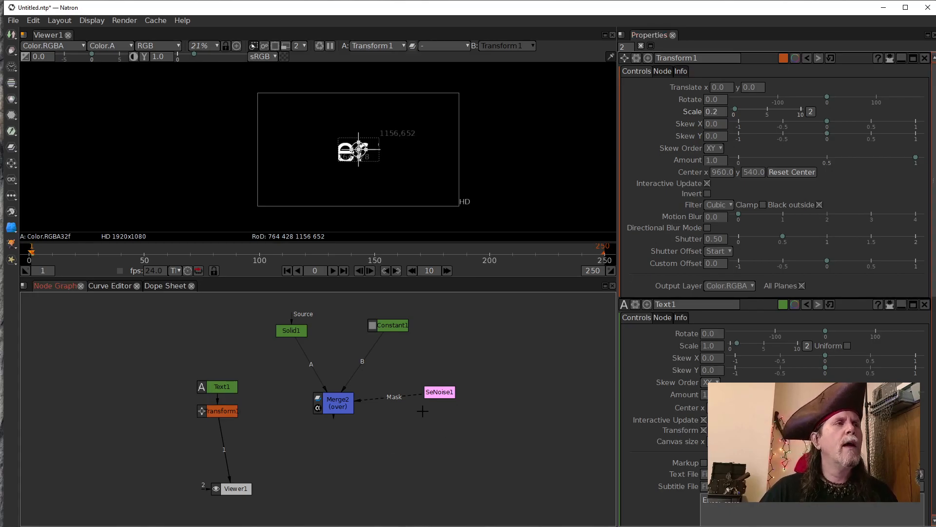
Enable Auto size on Text1 and set Transform1's Translate to x -501, y 3 to fit the text within the HD frame.
click(232, 388)
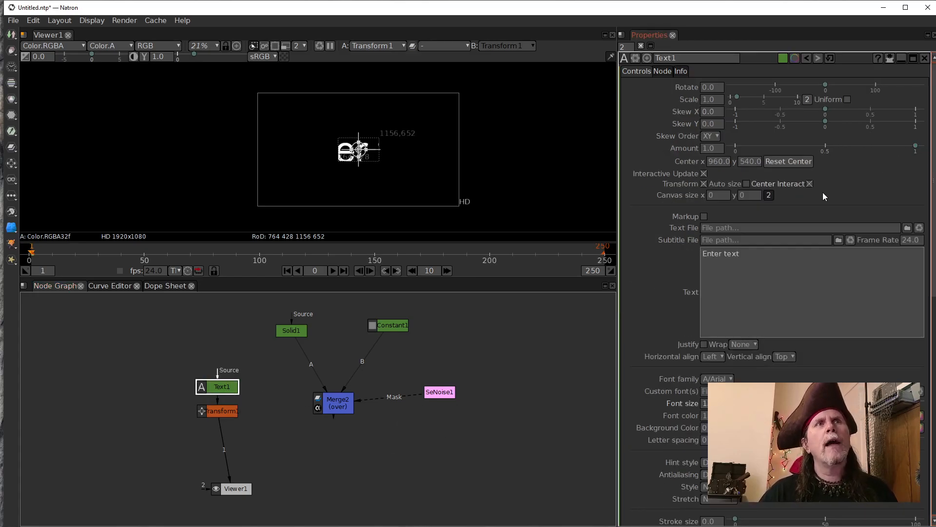
click(746, 184)
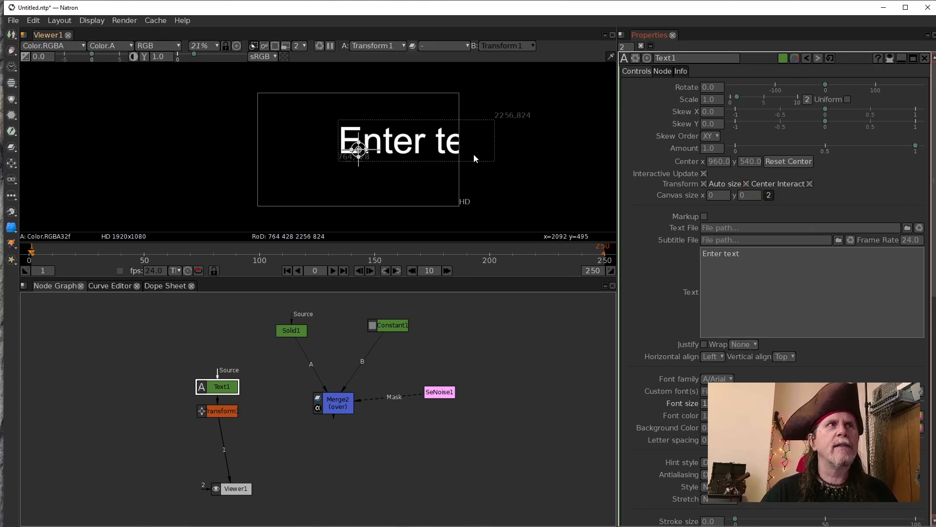
click(222, 411)
click(725, 136)
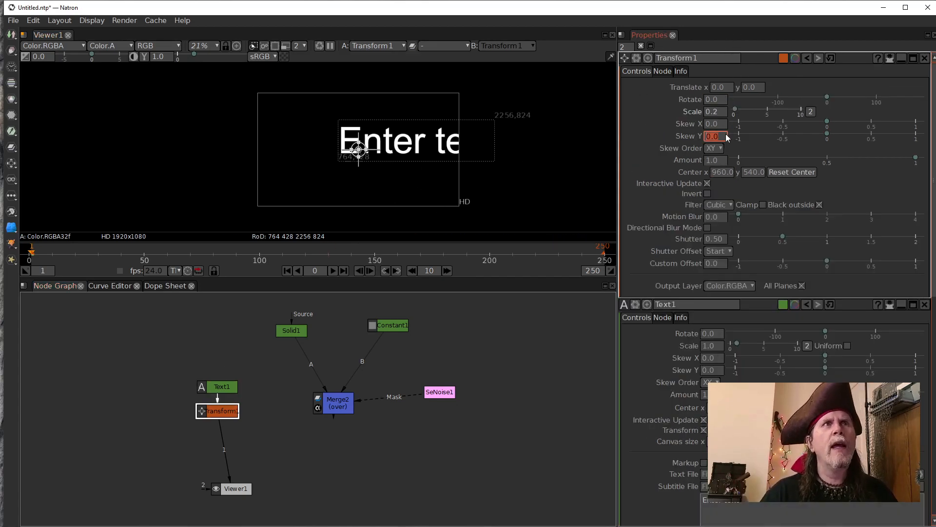
click(745, 88)
scroll(743, 89, up, 3)
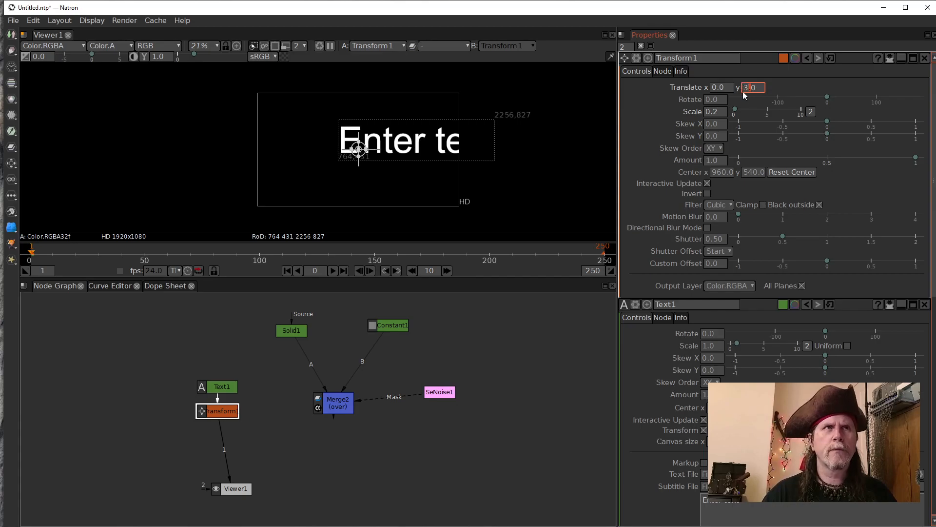
scroll(712, 88, down, 7)
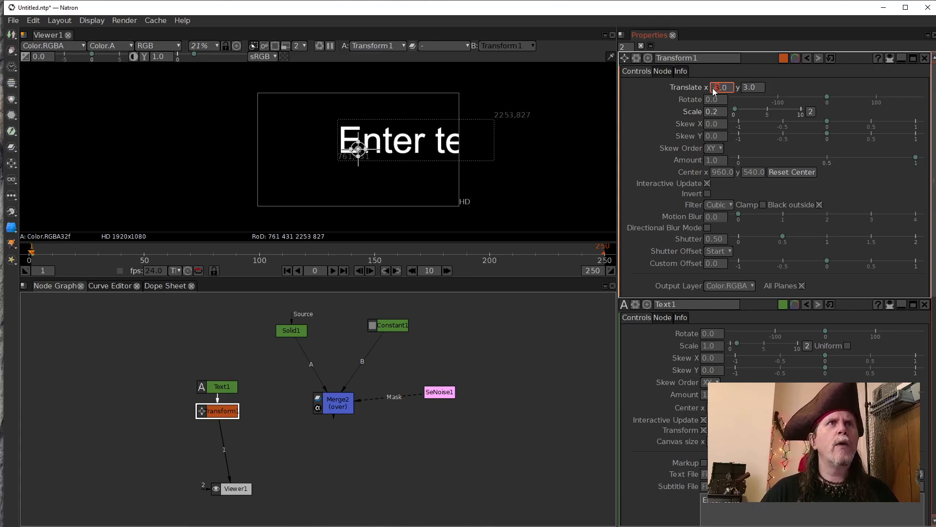
scroll(712, 88, down, 14)
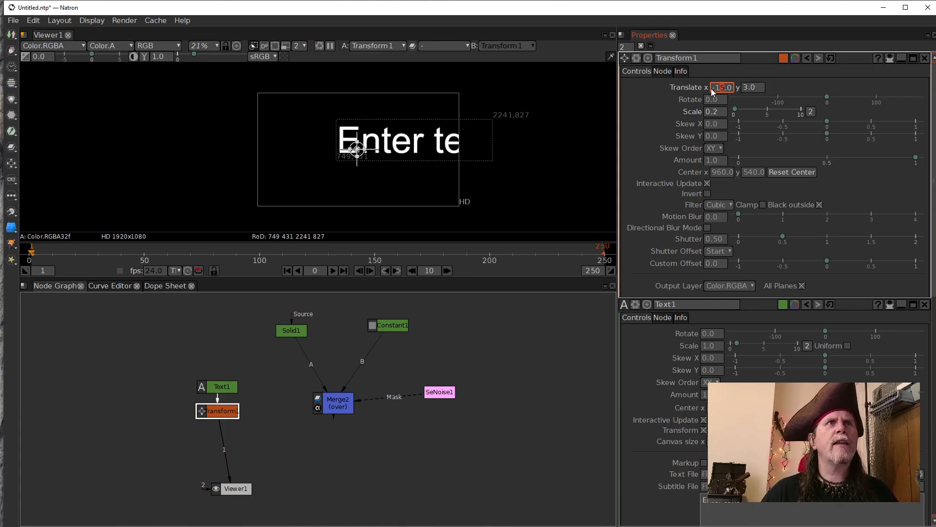
scroll(715, 88, down, 8)
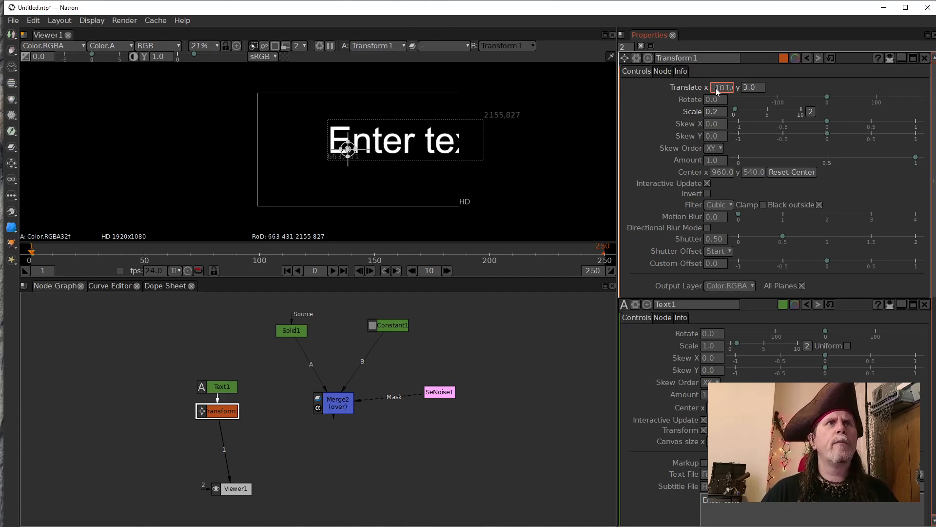
scroll(716, 87, down, 4)
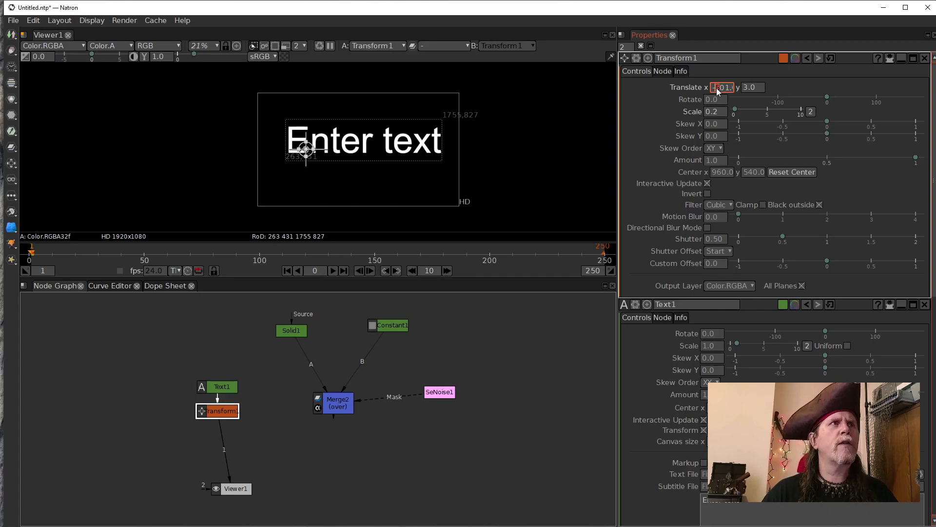
scroll(715, 88, up, 1)
scroll(716, 88, down, 1)
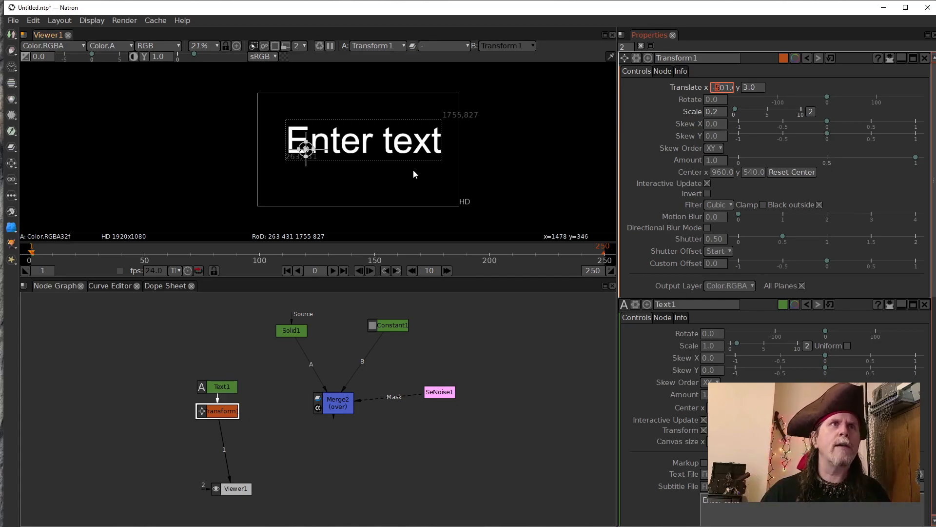
Disable Transform1 and turn on Auto size for Text1 to show the text's full bounding box.
click(220, 412)
key(d)
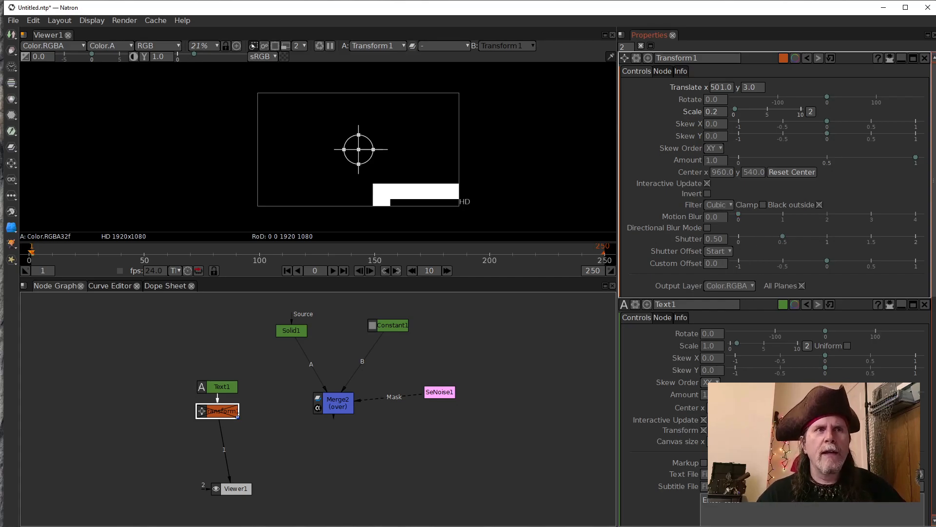
click(745, 430)
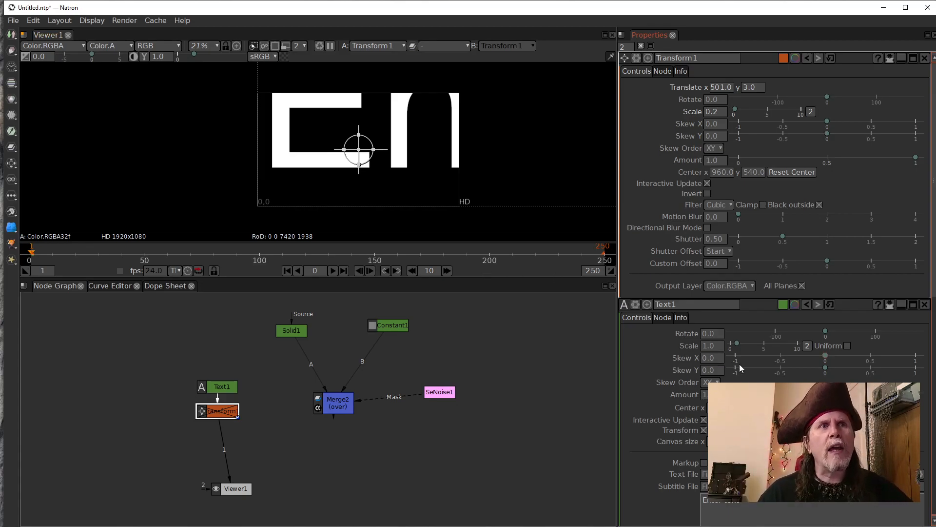
scroll(513, 159, down, 3)
drag(548, 160, 385, 166)
scroll(441, 165, down, 2)
drag(455, 170, 403, 169)
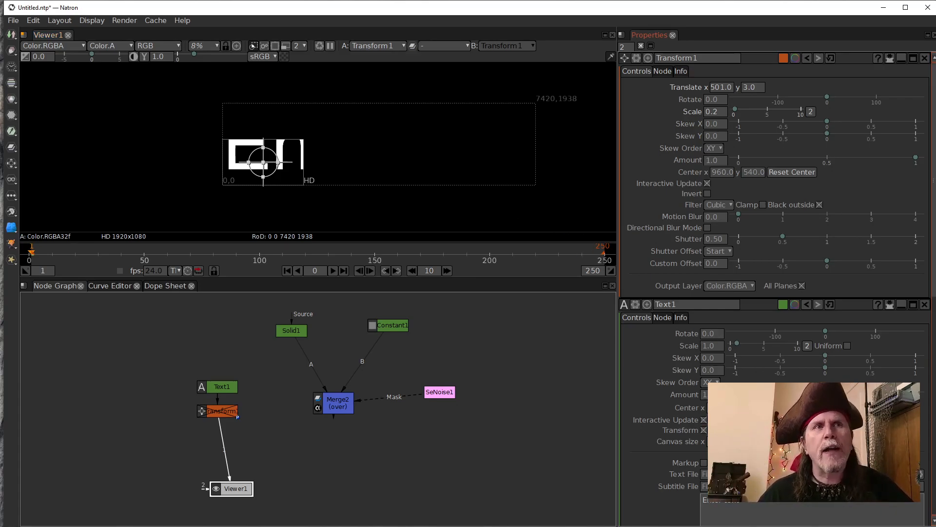
Reset Text1's transform center to the middle of its enlarged bounding box.
click(227, 387)
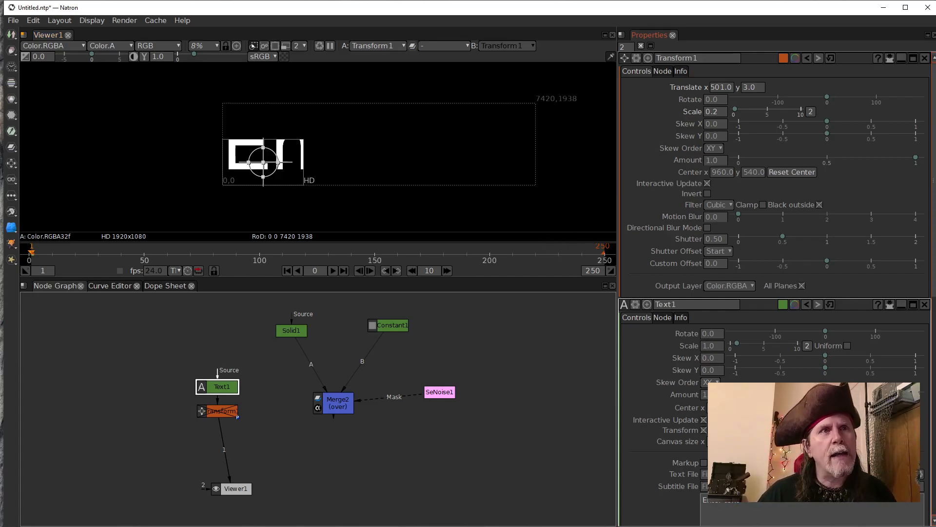
click(789, 408)
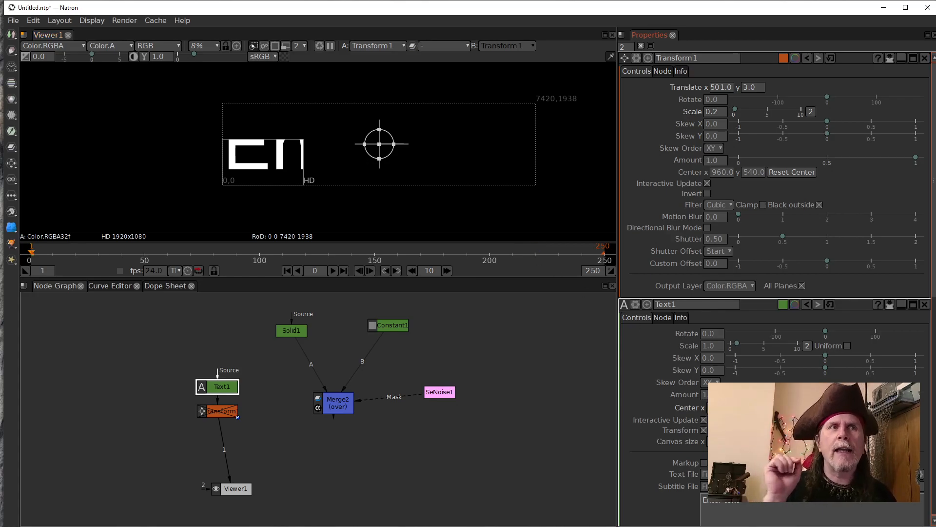
double_click(709, 357)
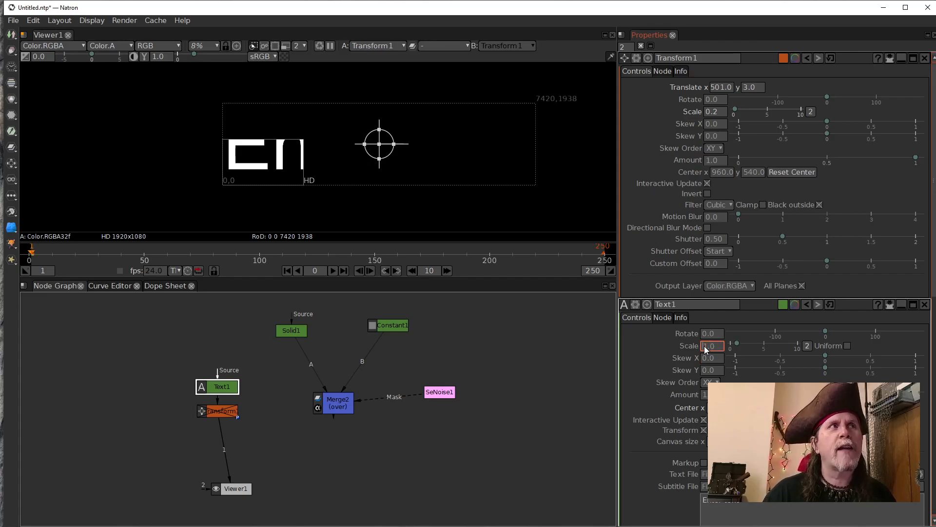
text(0)
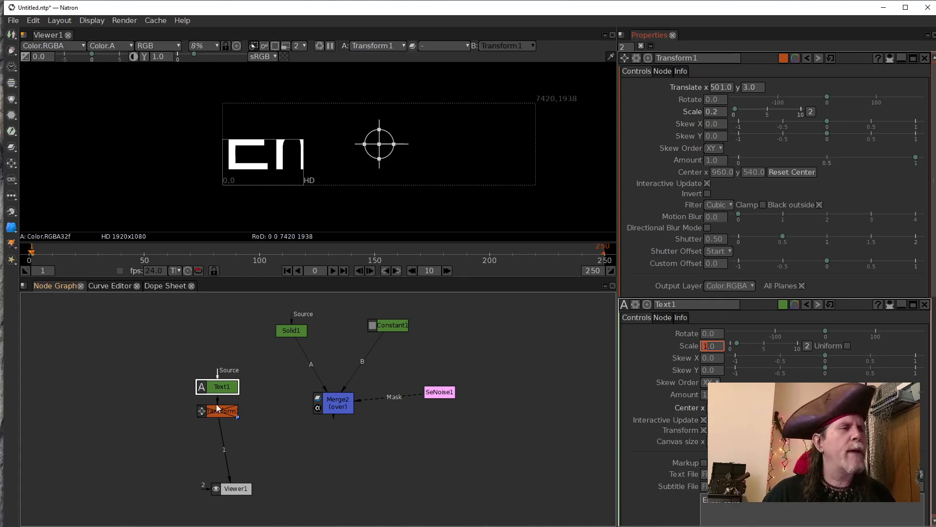
click(220, 389)
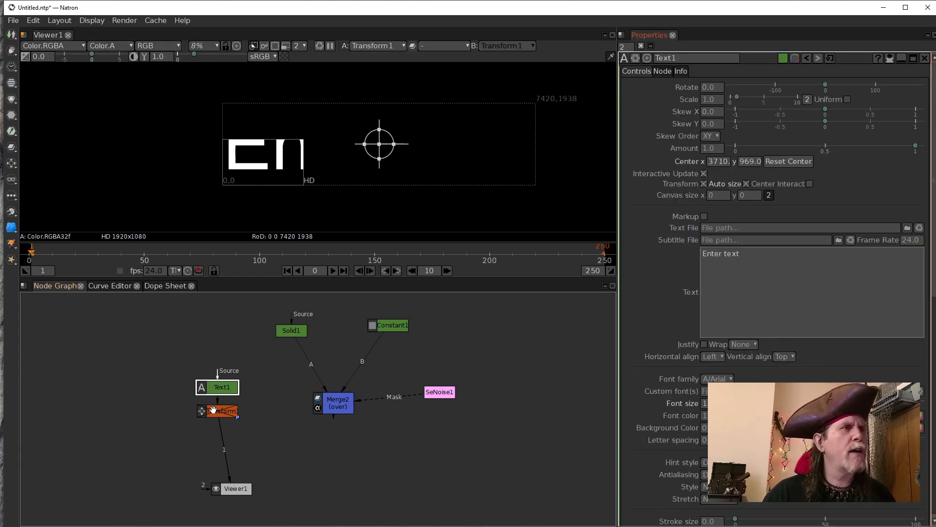
Re-enable Transform1 and inspect the complete scaled text in the viewer.
click(213, 411)
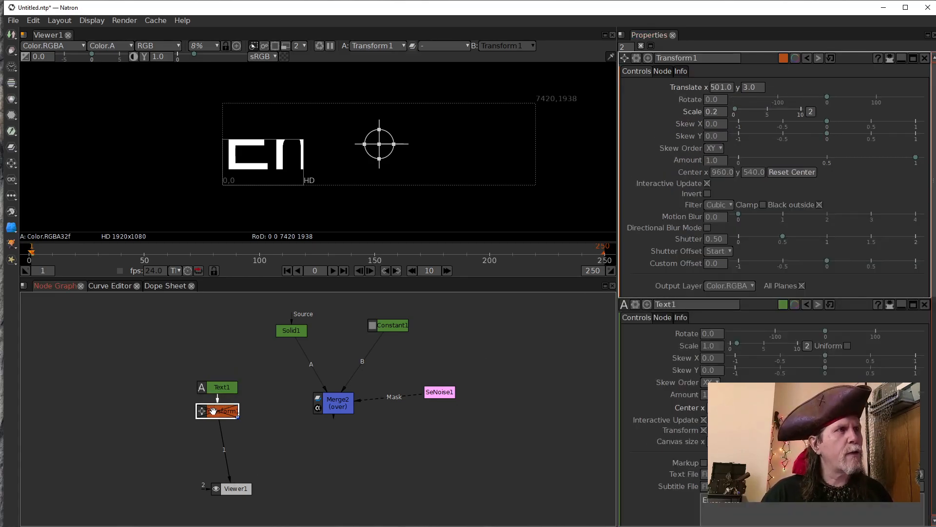
key(d)
scroll(289, 195, up, 6)
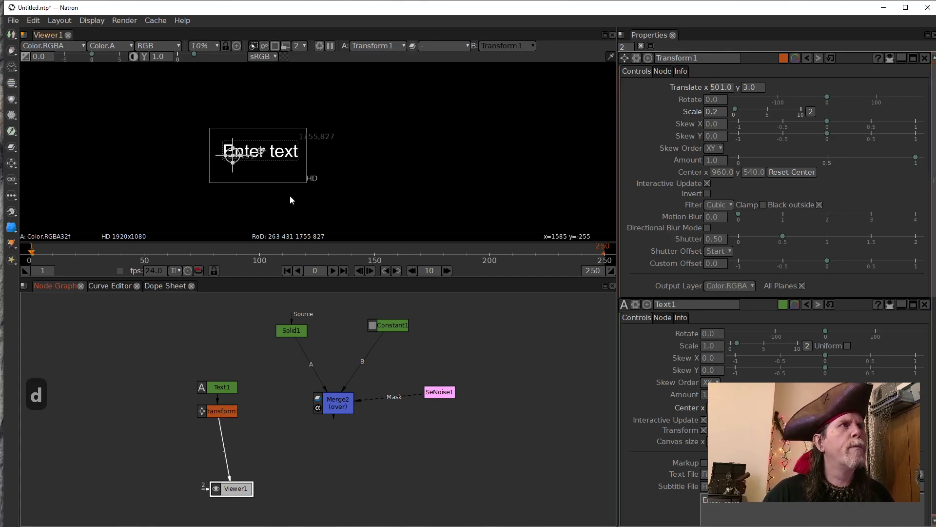
drag(279, 179, 324, 201)
scroll(287, 174, up, 4)
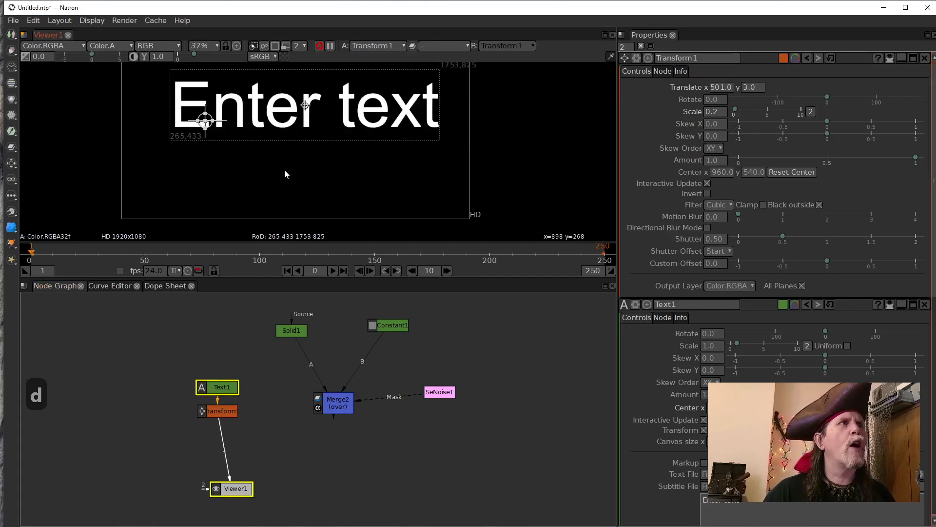
drag(287, 173, 300, 180)
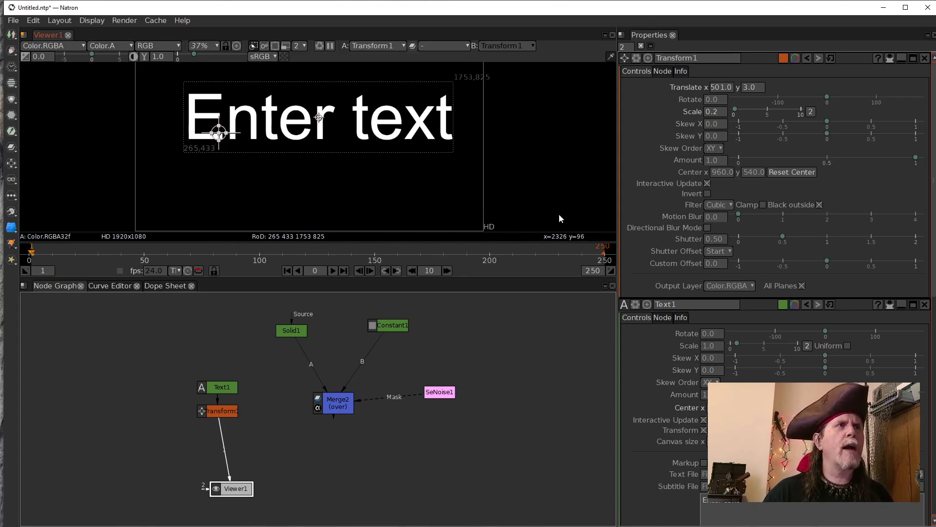
Reset Transform1's center and move the text down in the frame, to a Translate of about x -2700, y -577.
click(223, 414)
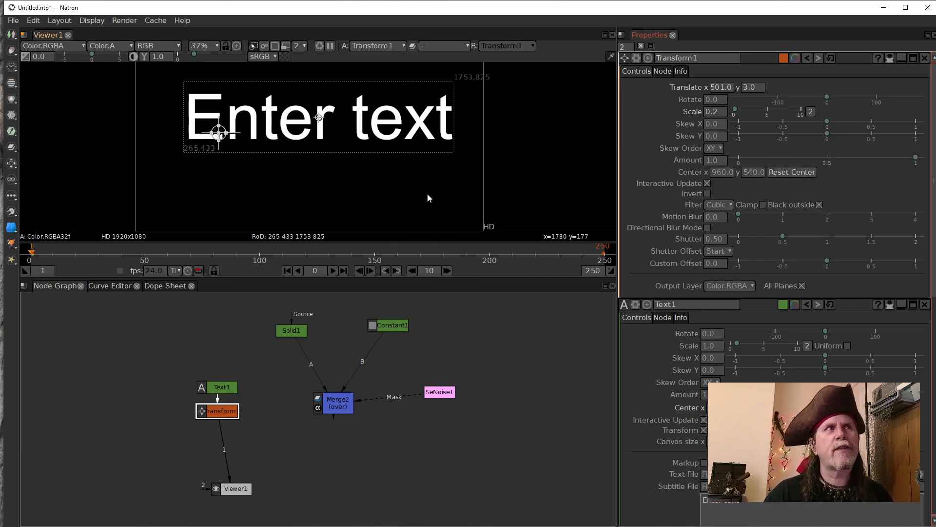
click(800, 172)
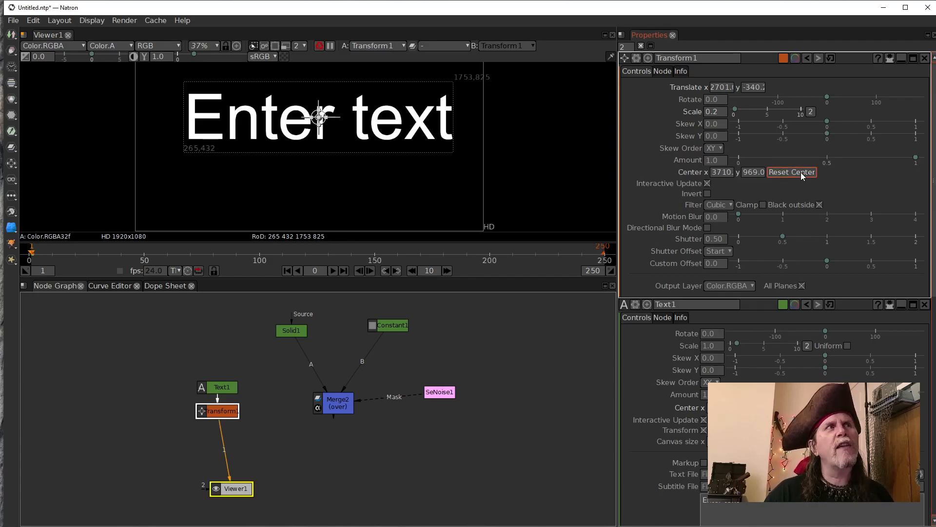
click(712, 87)
text(-)
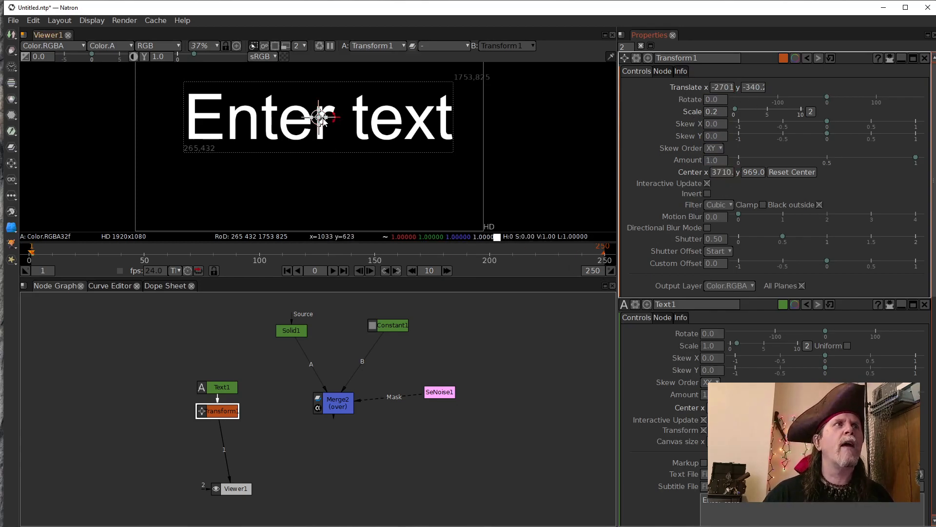
drag(320, 118, 317, 163)
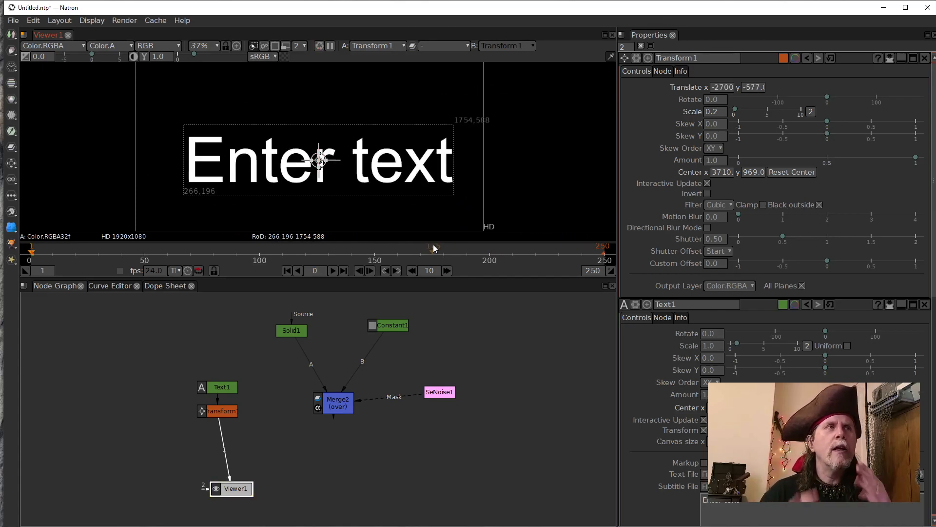
click(223, 387)
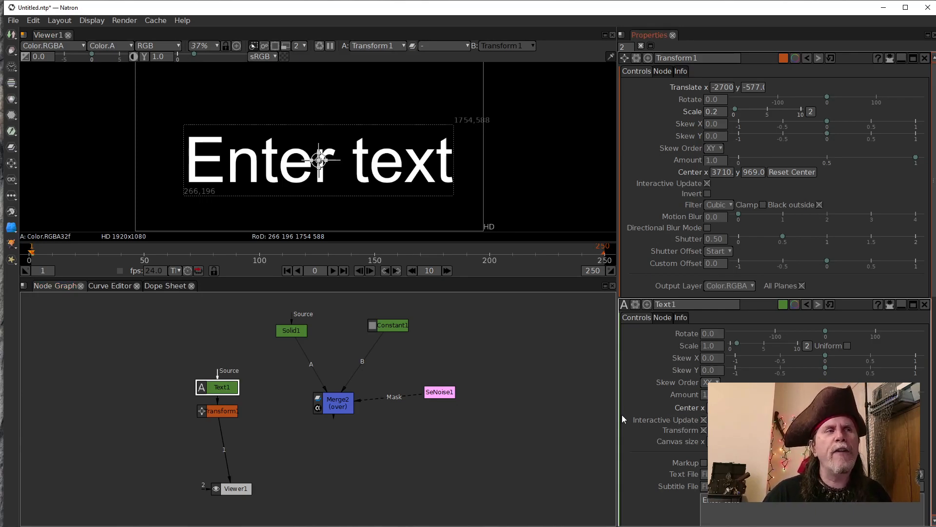
click(207, 414)
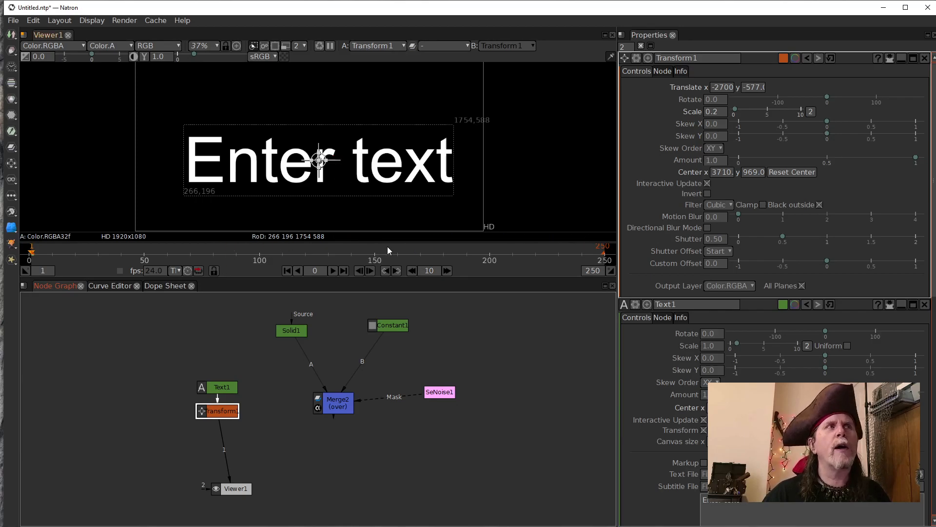
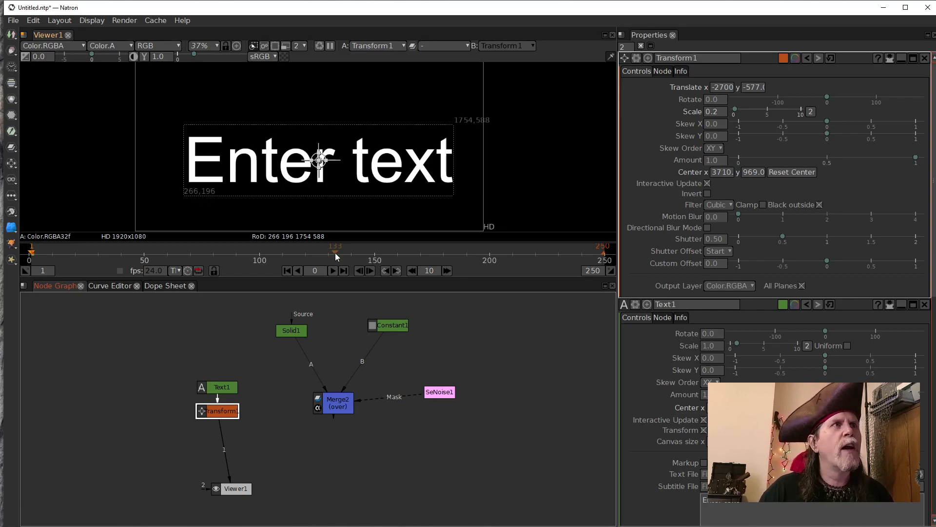
scroll(330, 254, up, 5)
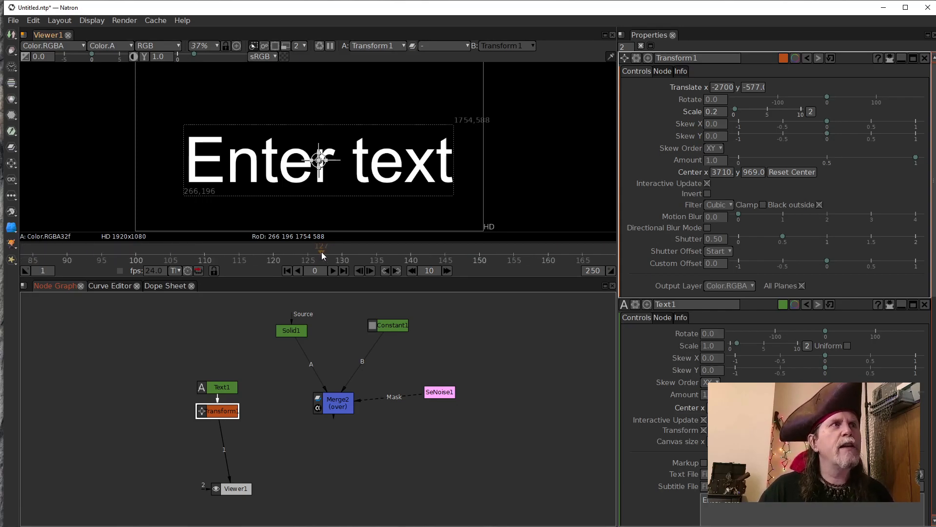
Examine the timeline's frame range at different zoom levels, from close-up frames out to the full playback range.
scroll(324, 255, up, 1)
drag(325, 254, 621, 259)
scroll(569, 256, down, 3)
scroll(487, 251, down, 2)
drag(409, 256, 573, 255)
scroll(564, 255, up, 1)
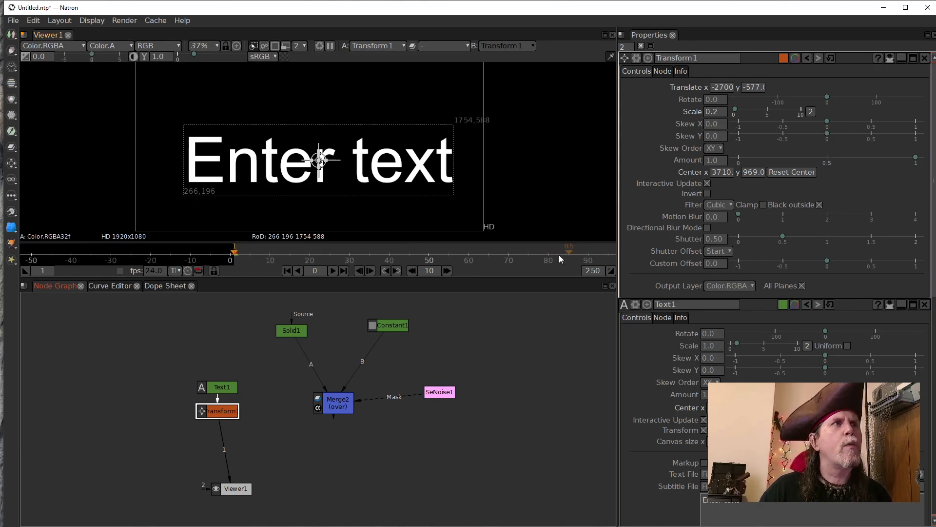
scroll(475, 248, up, 7)
drag(476, 248, 575, 253)
scroll(309, 250, up, 5)
scroll(309, 250, up, 1)
drag(405, 258, 539, 252)
scroll(481, 251, down, 3)
scroll(480, 251, up, 1)
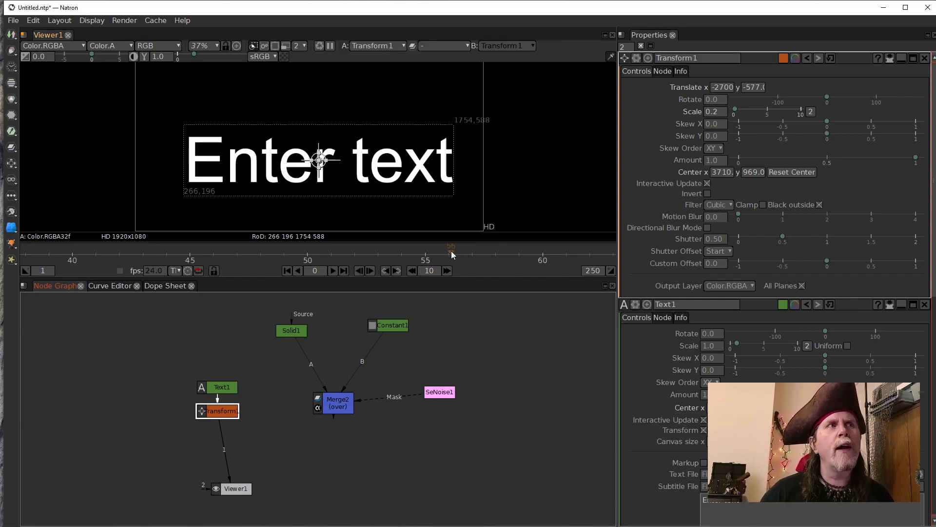
scroll(452, 250, down, 6)
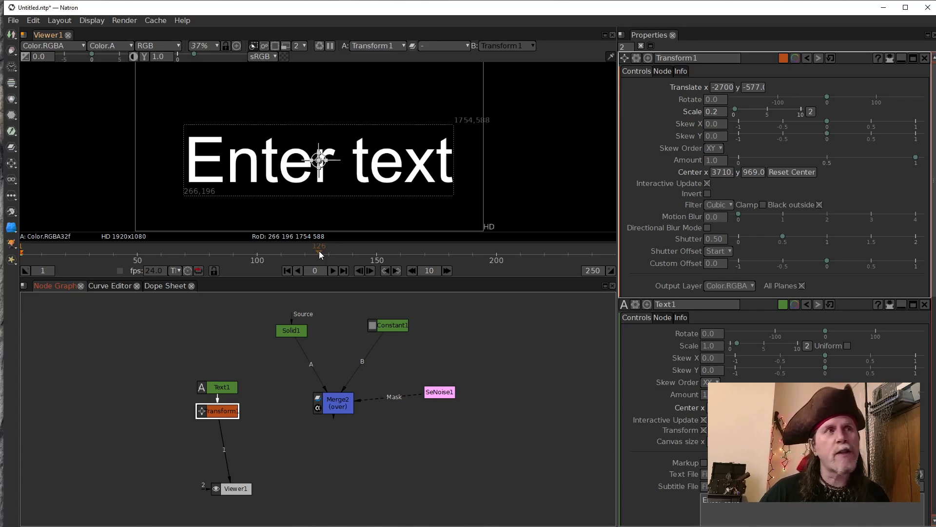
scroll(319, 255, down, 1)
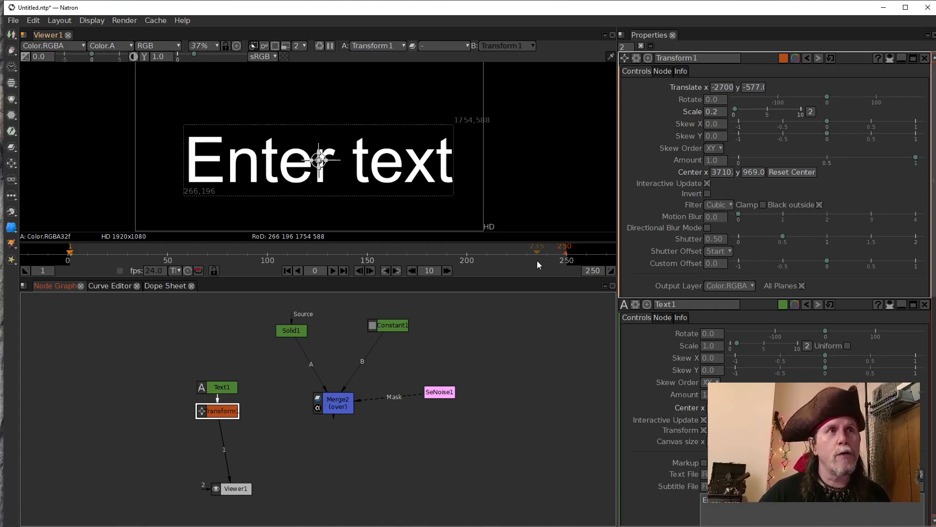
click(611, 273)
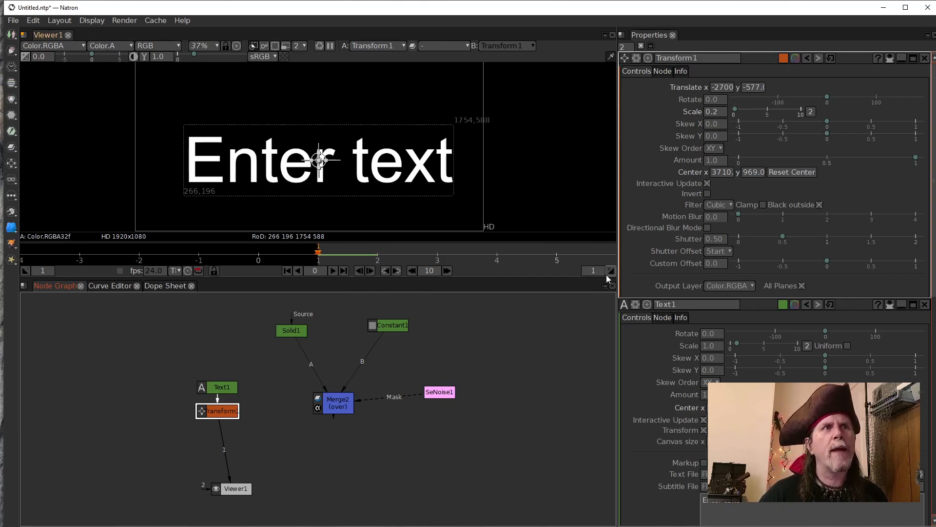
click(593, 270)
text(250)
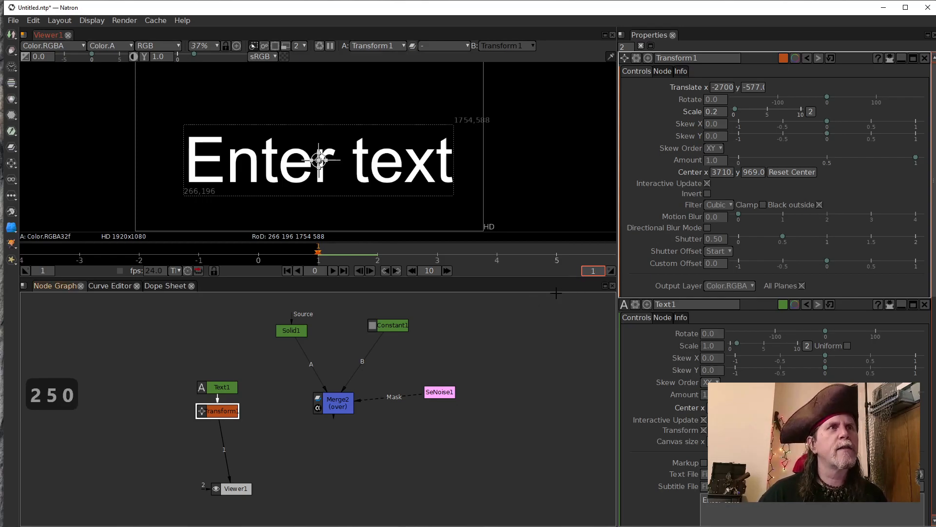
click(345, 271)
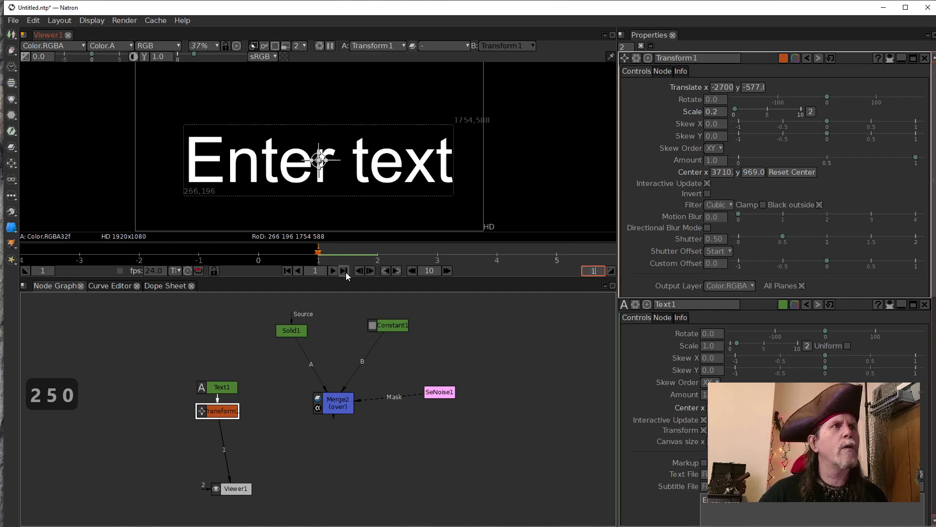
click(316, 271)
key(BackSpace)
text(250)
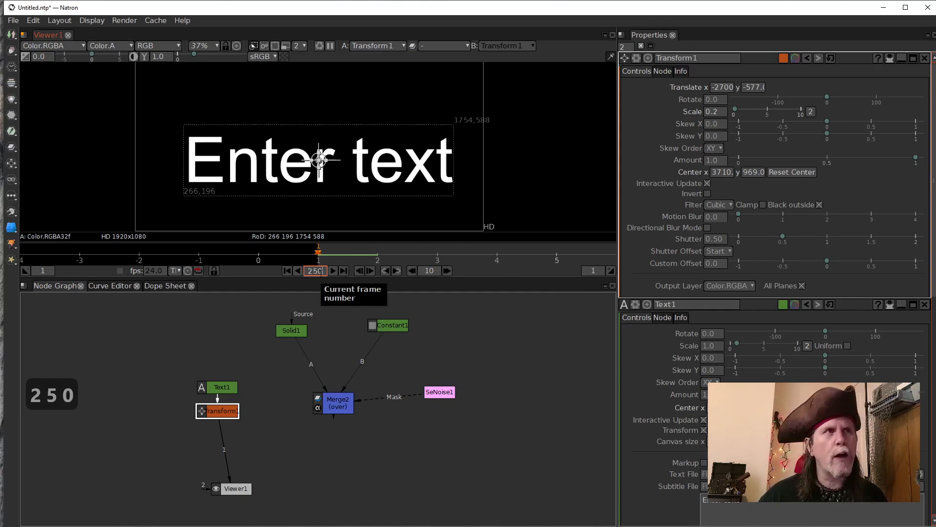
Set the last frame of the timeline's playback range to 250 and clear the node selection.
click(593, 271)
text(250)
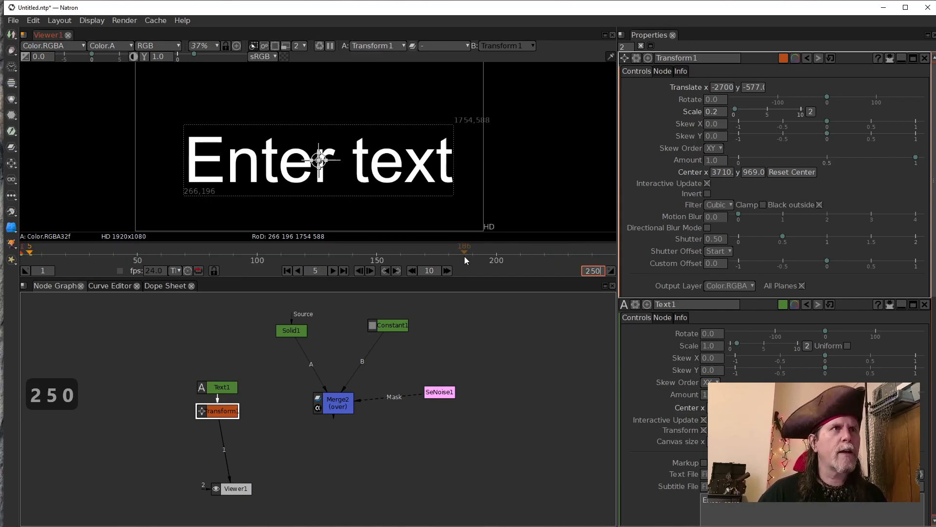
key(Return)
click(485, 328)
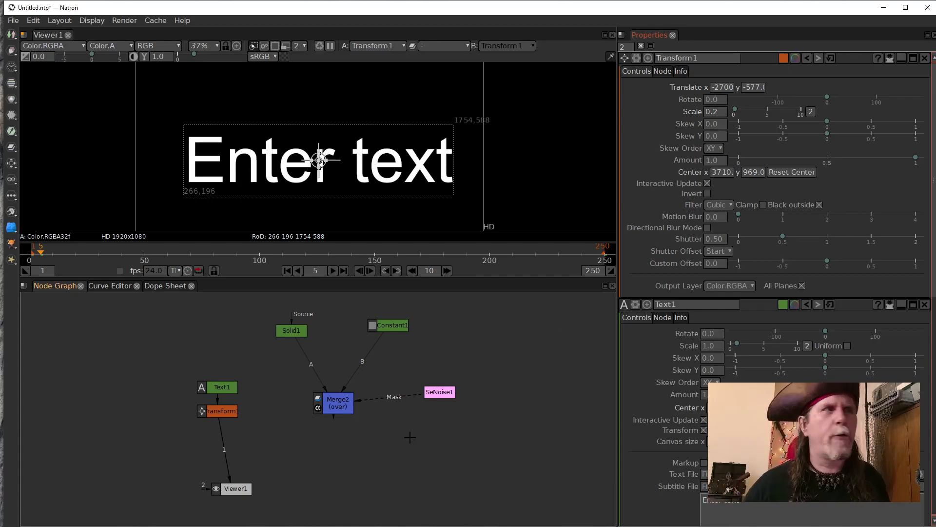
Move the text to about -3505, -651 with Transform1 and set a Translate key for all dimensions at frame 1.
click(229, 413)
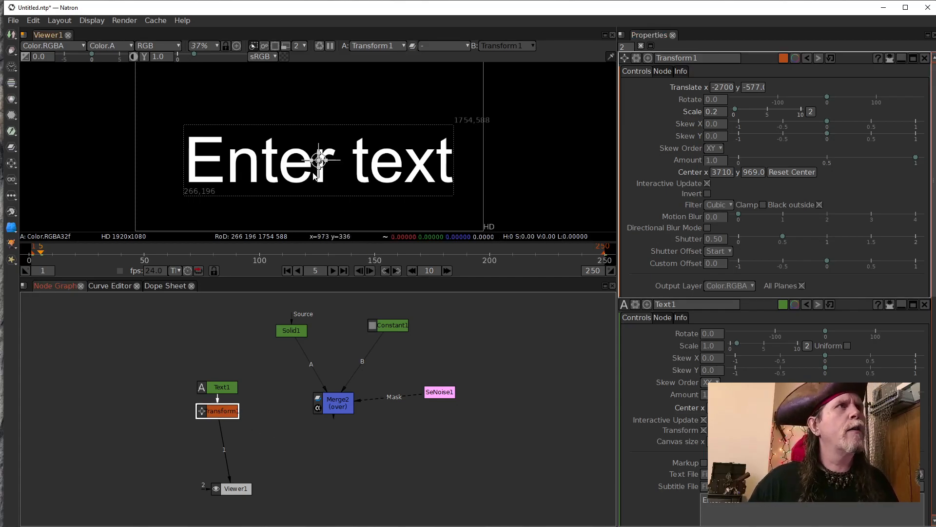
drag(318, 160, 153, 175)
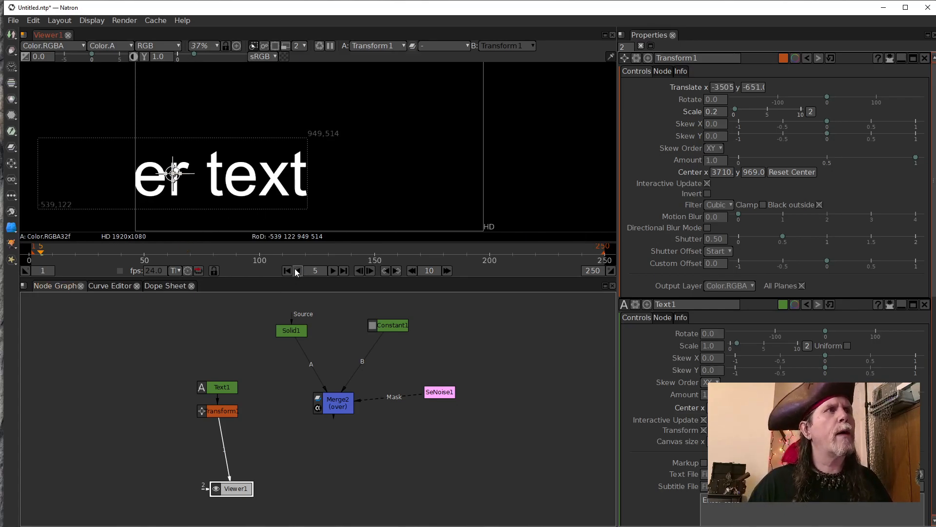
click(714, 100)
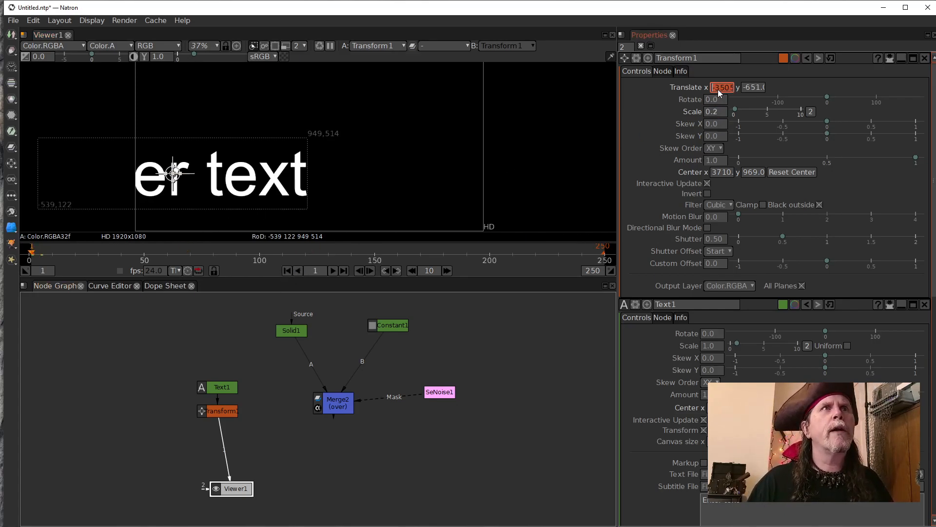
right_click(718, 89)
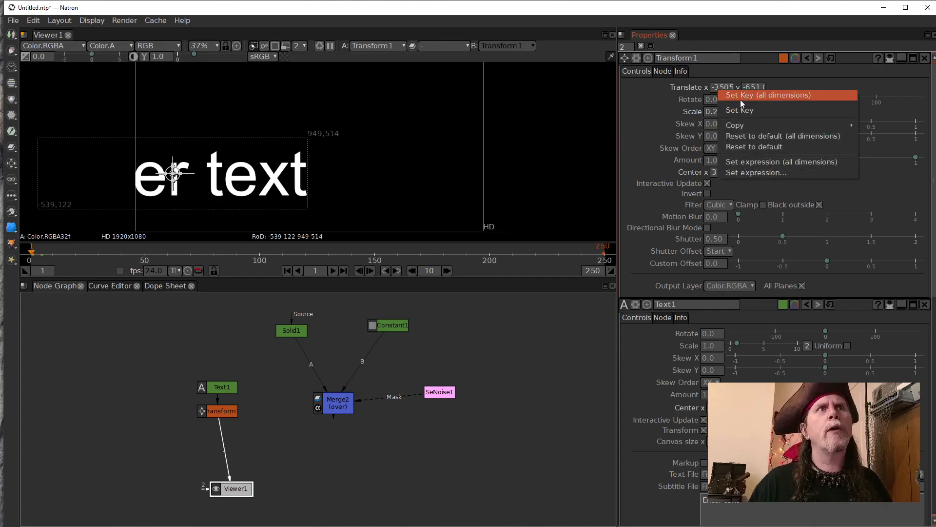
click(740, 95)
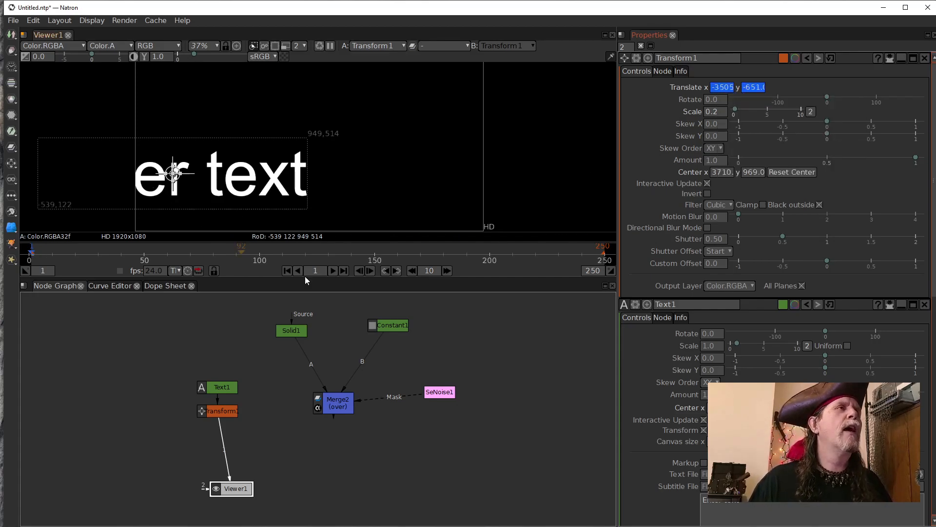
At frame 242, move the text up and right to Translate about -2138, -259, and check the resulting animation curves.
click(586, 254)
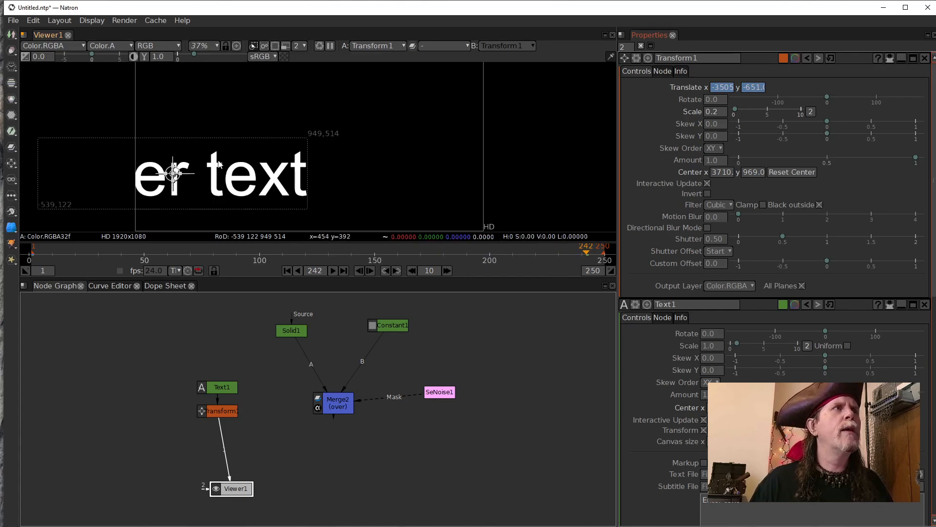
drag(174, 174, 420, 103)
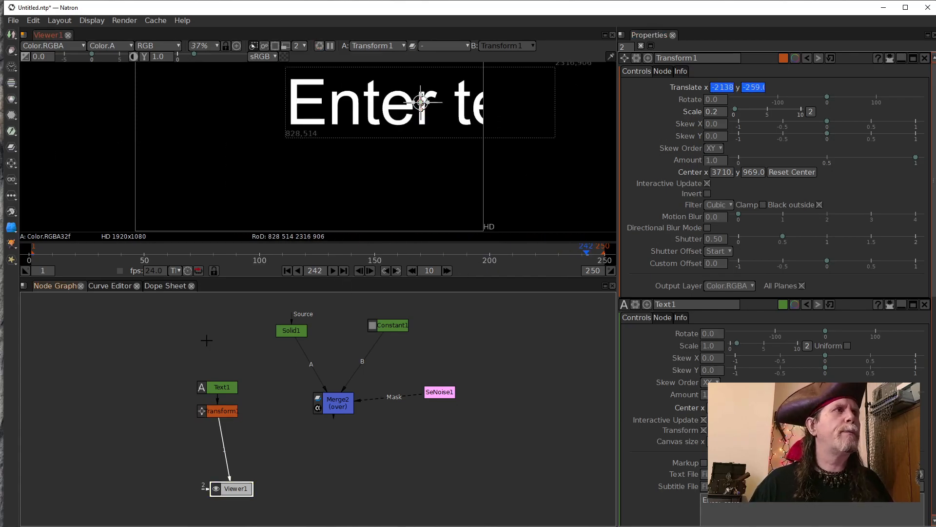
click(101, 286)
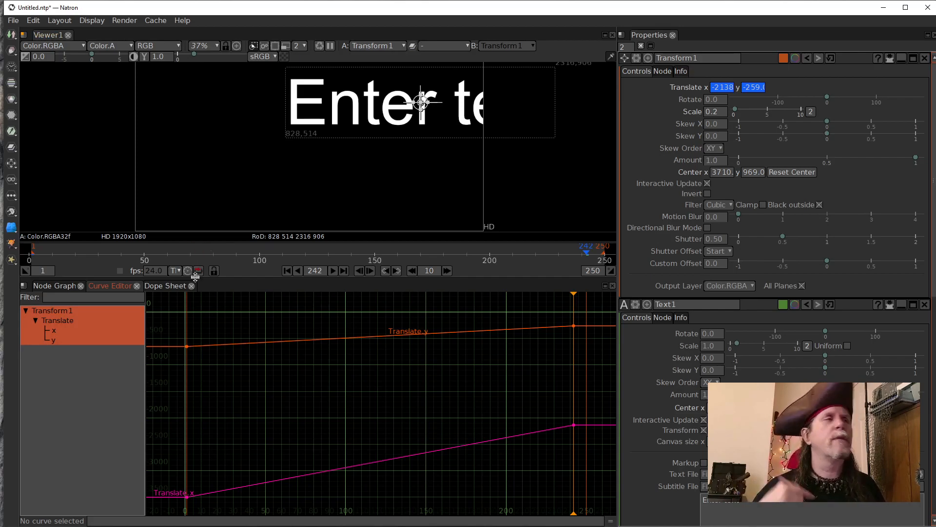
click(55, 286)
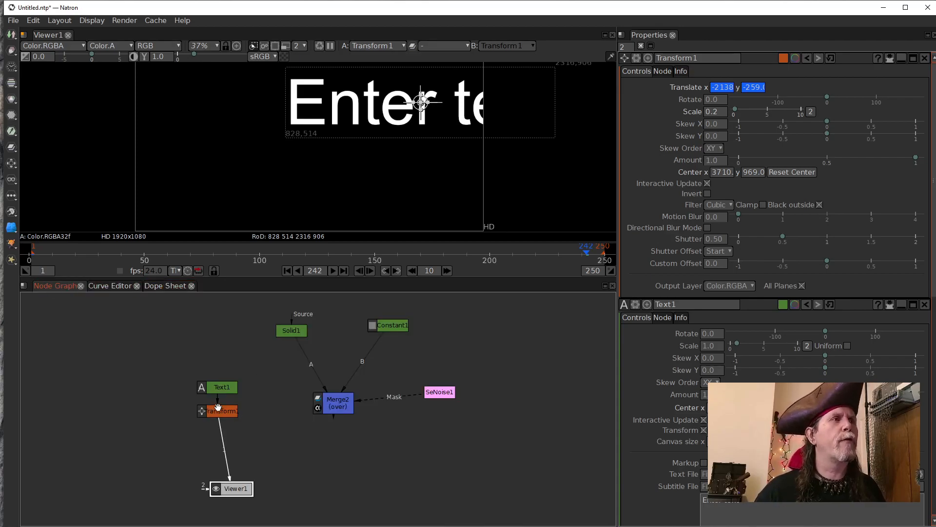
Open the Text1 node's properties and set a Font color key for all dimensions at frame 1.
double_click(221, 386)
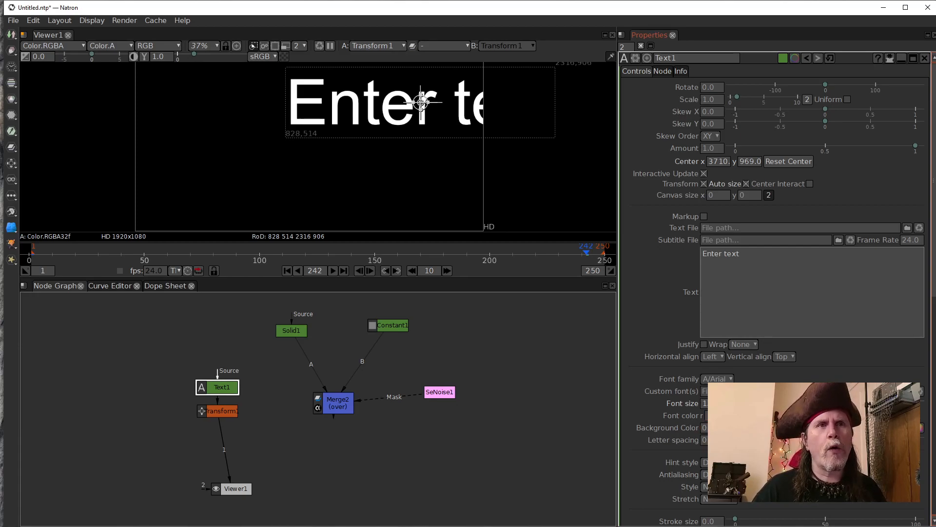
click(287, 270)
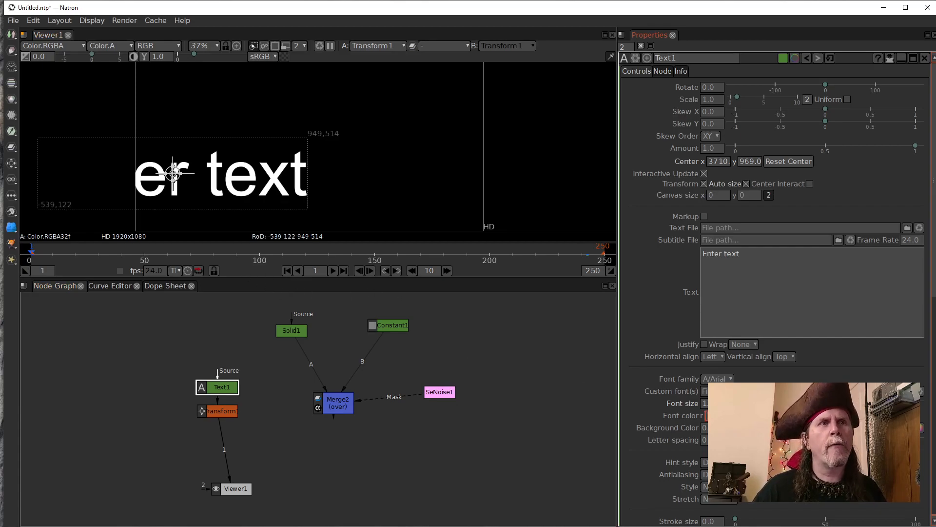
click(746, 423)
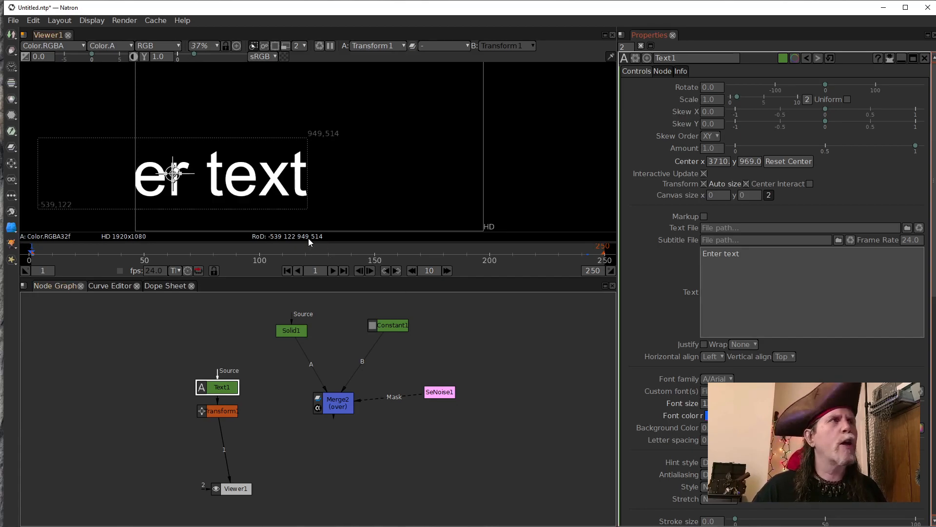
At frame 242, set the red component of Text1's Font color to 0.2.
drag(247, 251, 587, 252)
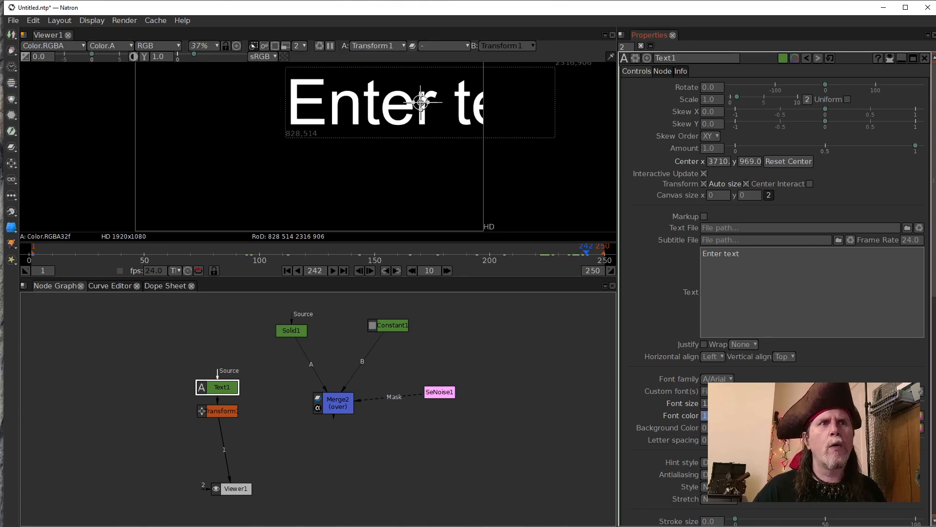
scroll(706, 418, up, 4)
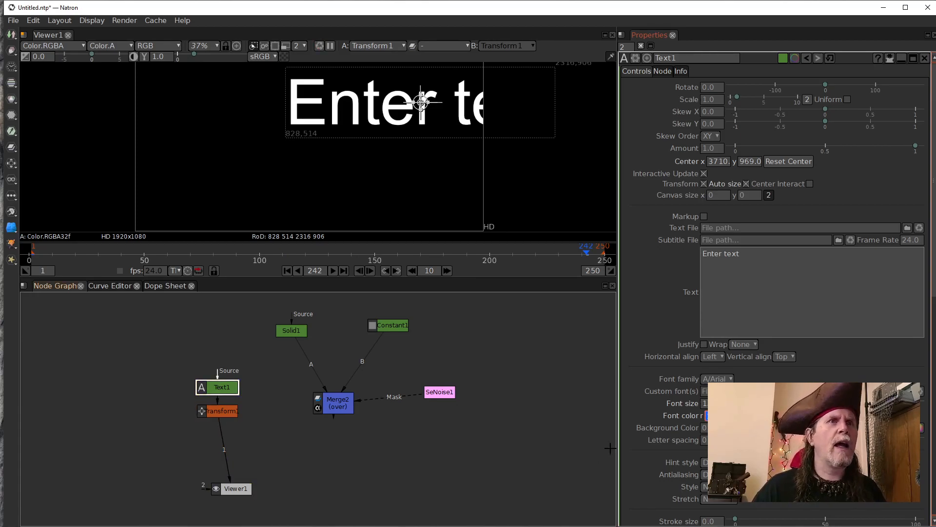
click(518, 406)
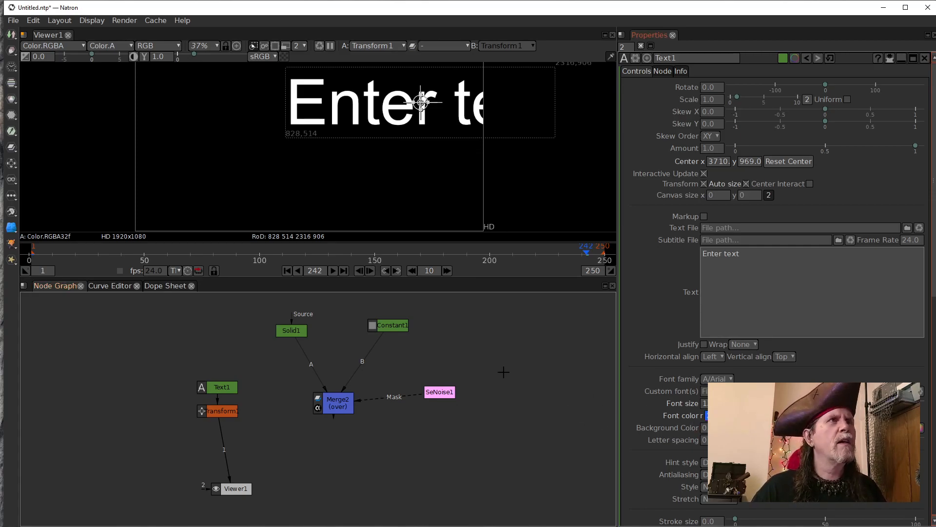
scroll(731, 317, down, 3)
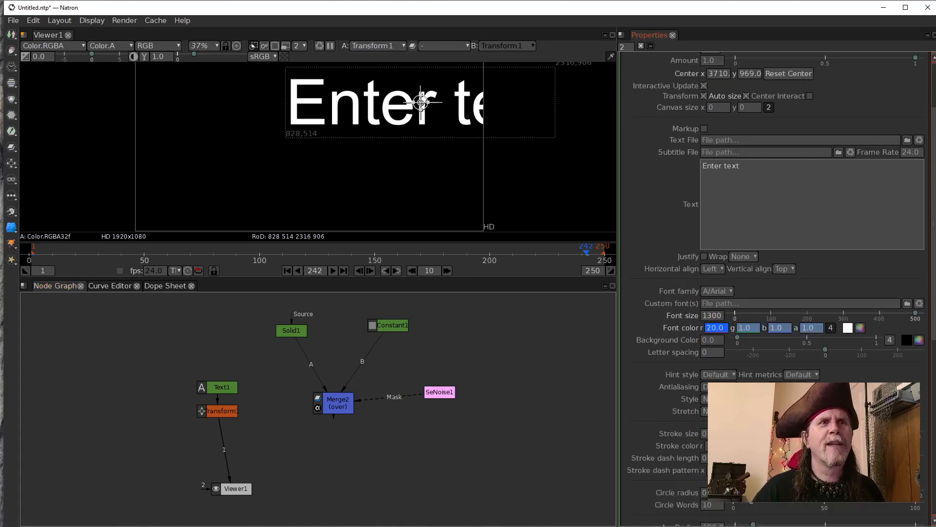
scroll(708, 330, down, 9)
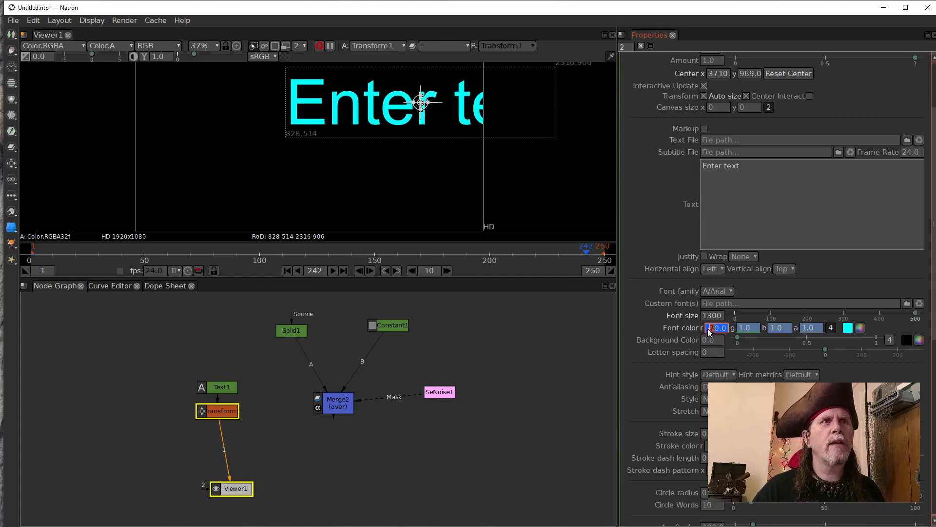
scroll(713, 327, down, 1)
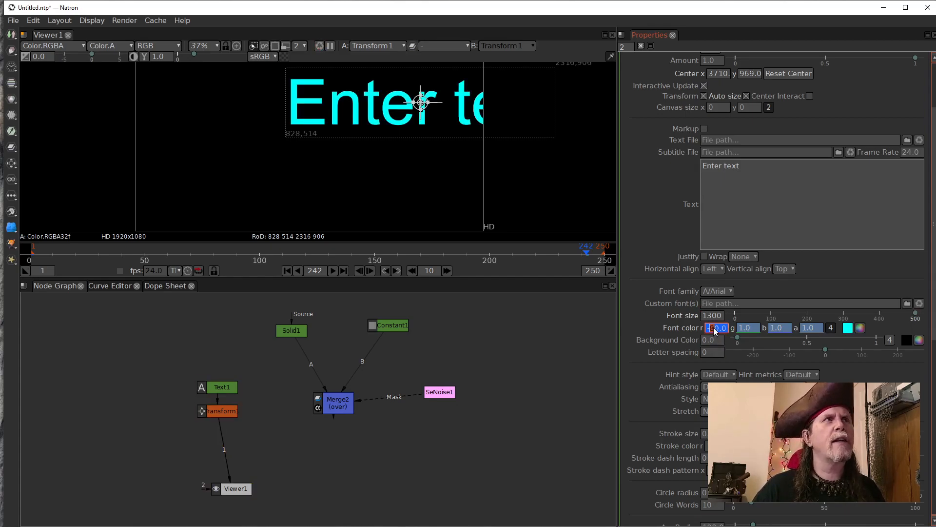
scroll(714, 328, up, 1)
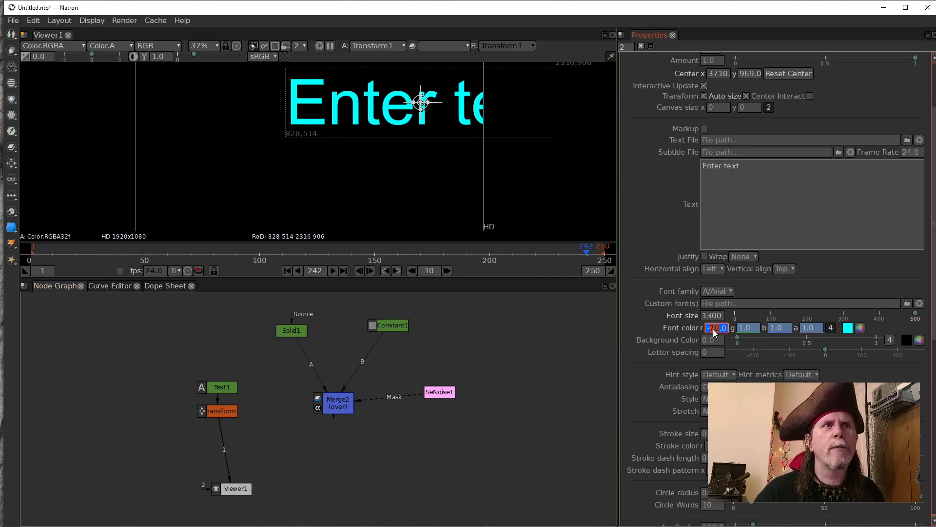
text(0)
key(Return)
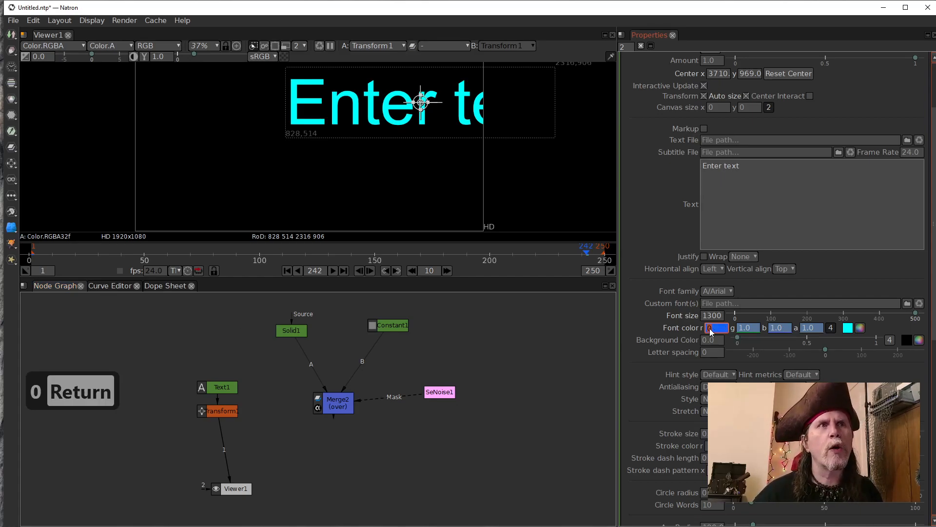
scroll(715, 334, up, 2)
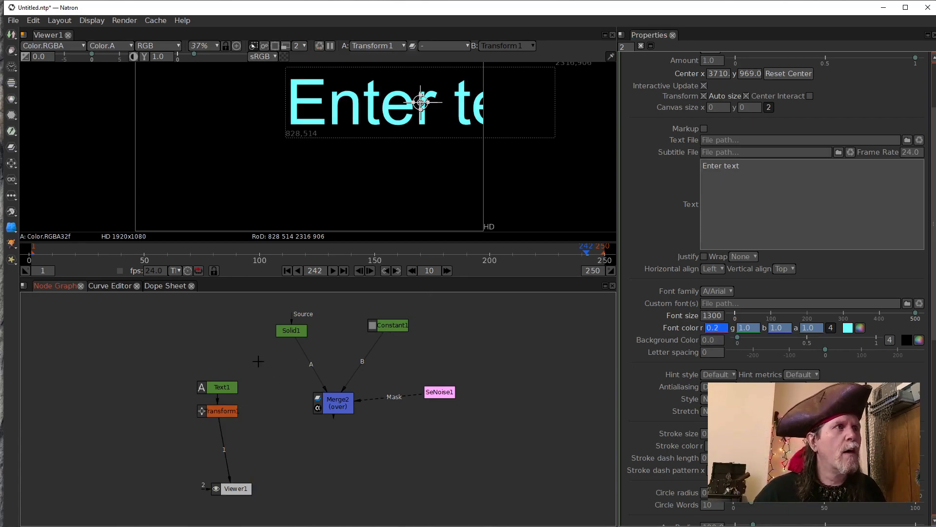
Display Text1's Font color curves and fit them in the curve view to examine the red component's animation.
click(110, 286)
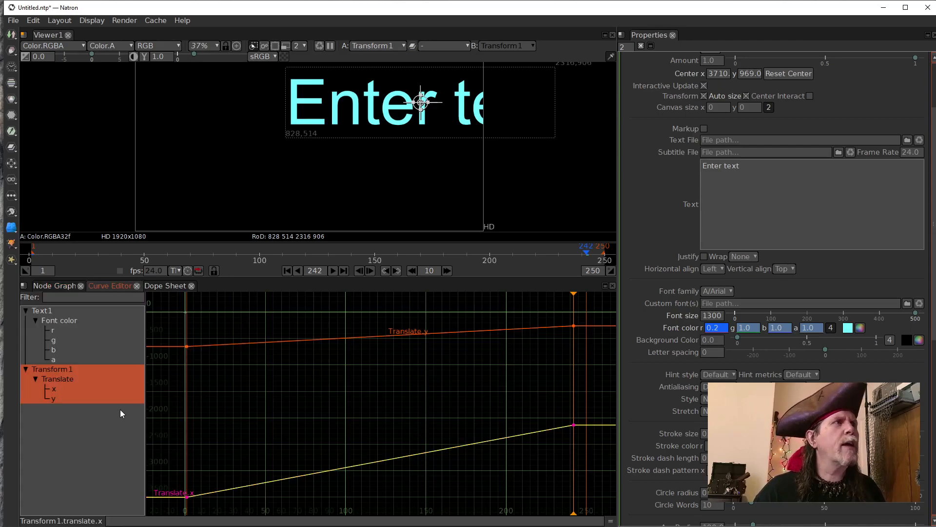
click(59, 322)
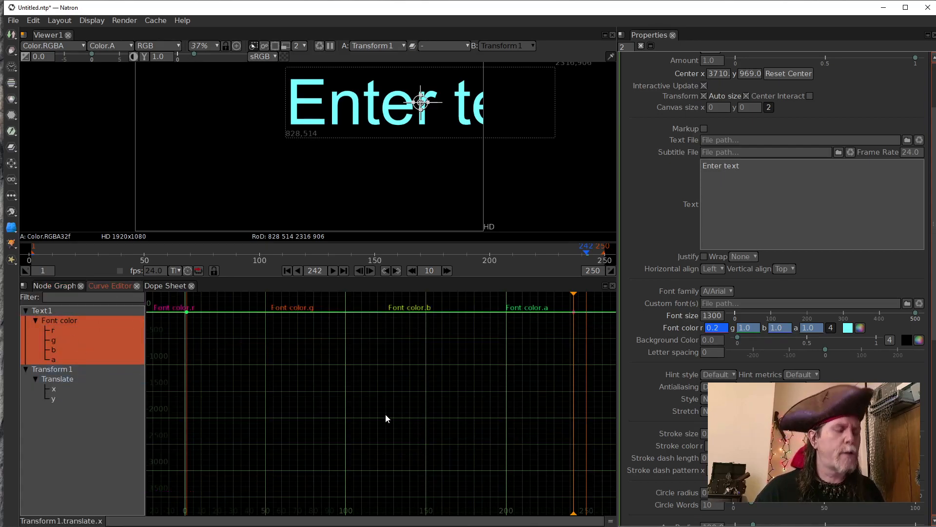
key(f)
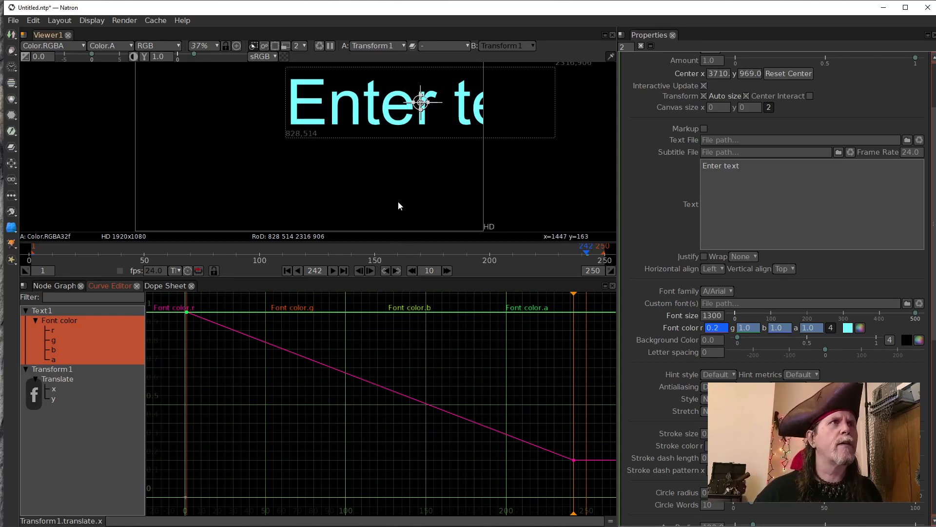
scroll(400, 201, down, 8)
scroll(402, 196, up, 10)
scroll(400, 191, up, 10)
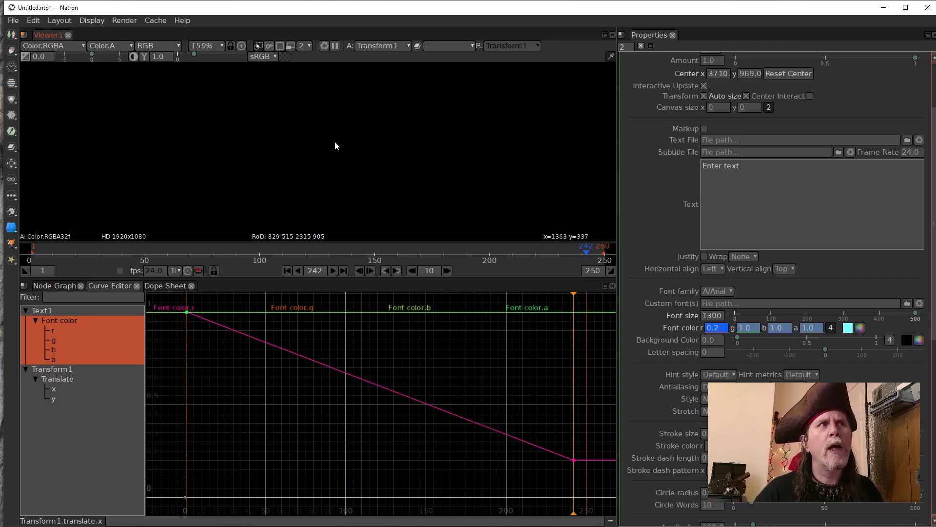
Examine the text at 100% zoom and fitted in the viewer, and inspect the red curve up close and fitted.
key(f)
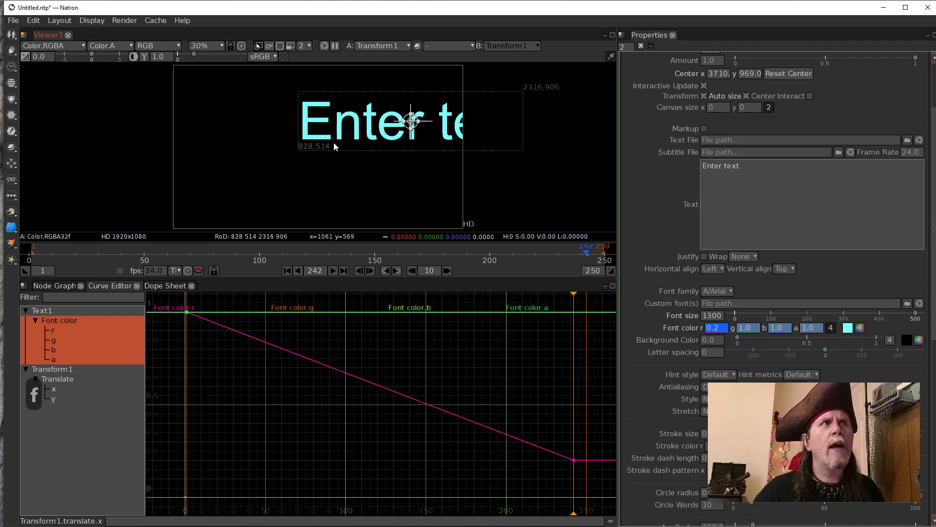
scroll(335, 145, down, 4)
scroll(334, 145, up, 3)
key(ctrl+1)
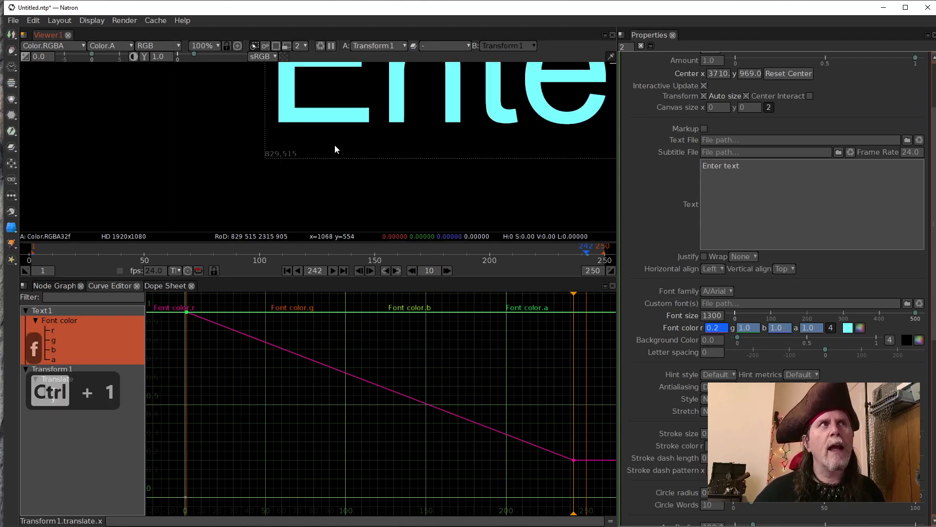
drag(487, 141, 271, 196)
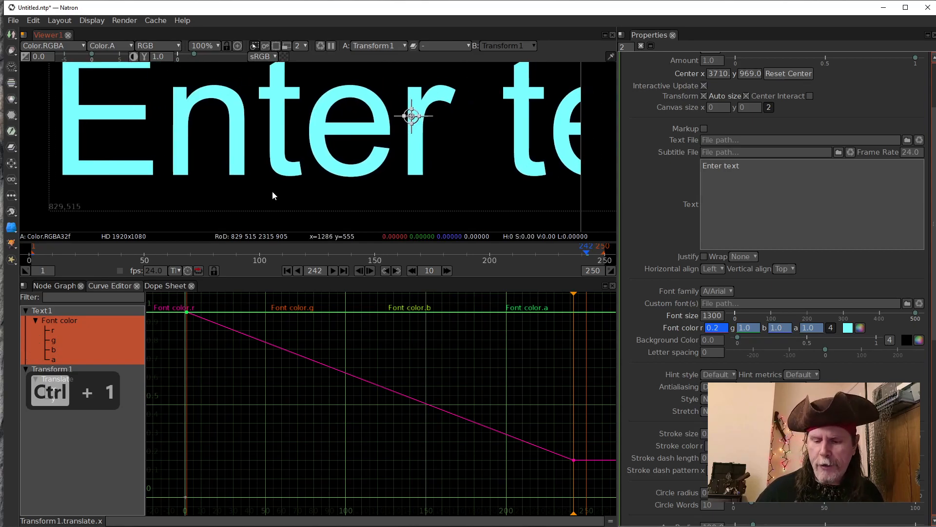
key(f)
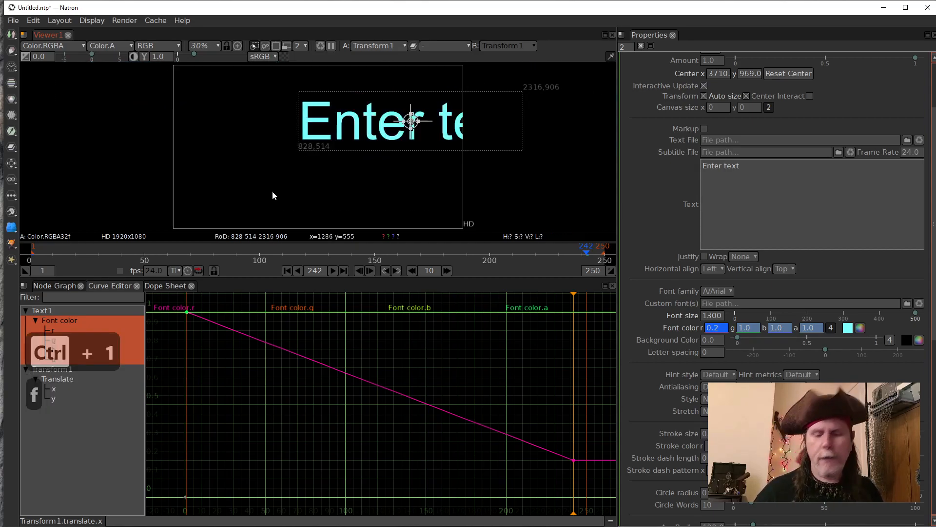
key(ctrl+1)
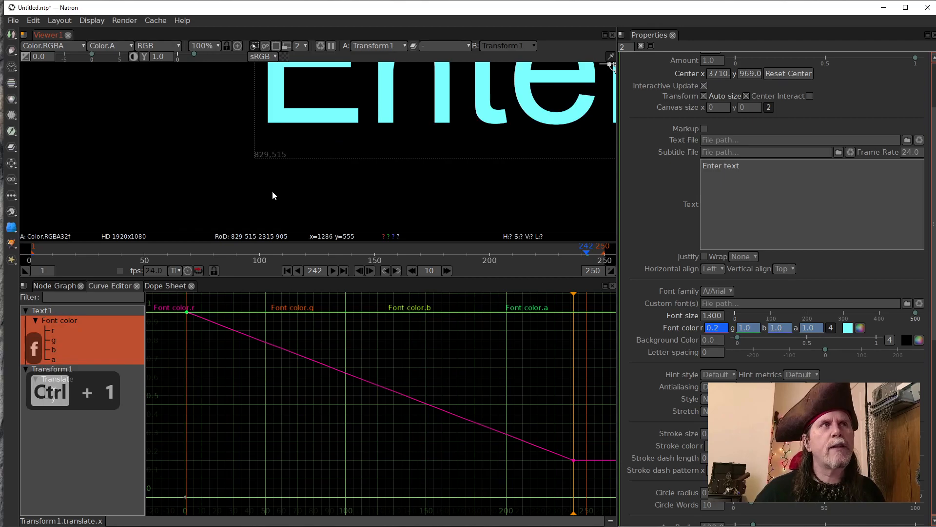
key(f)
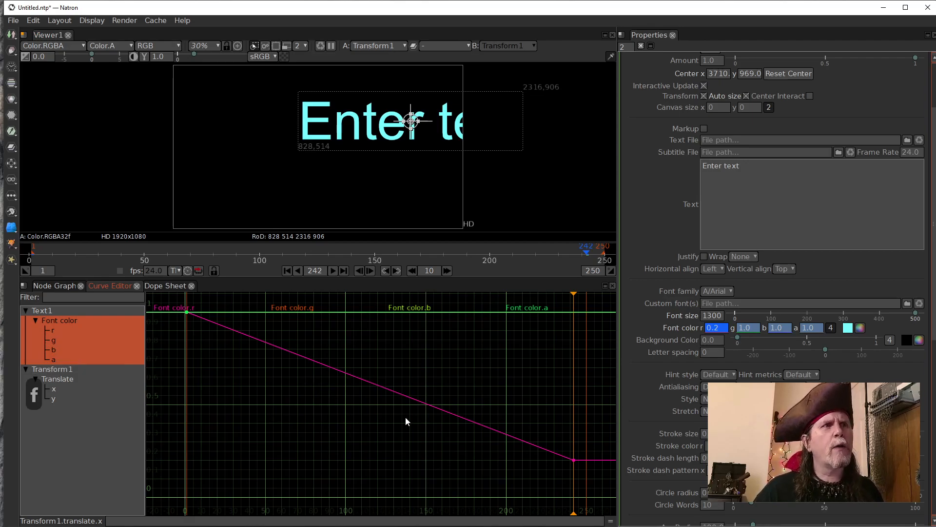
scroll(401, 416, up, 5)
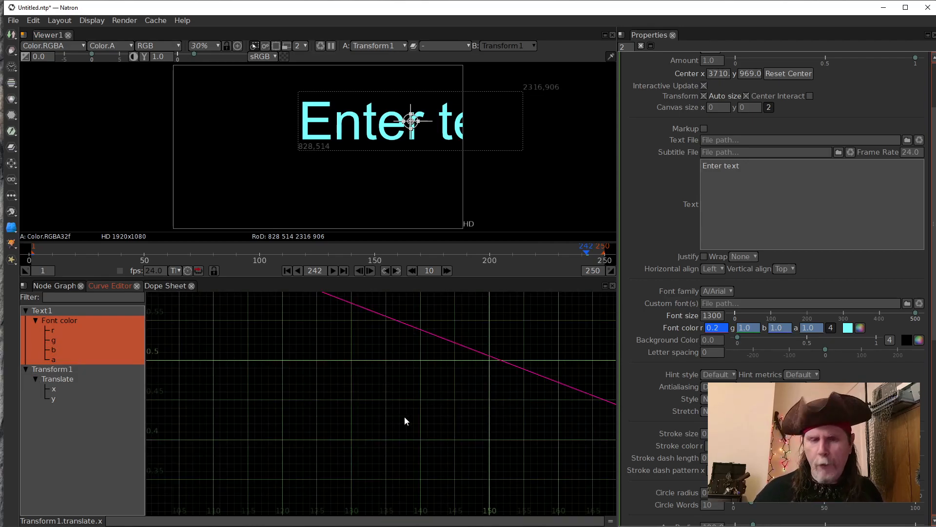
key(f)
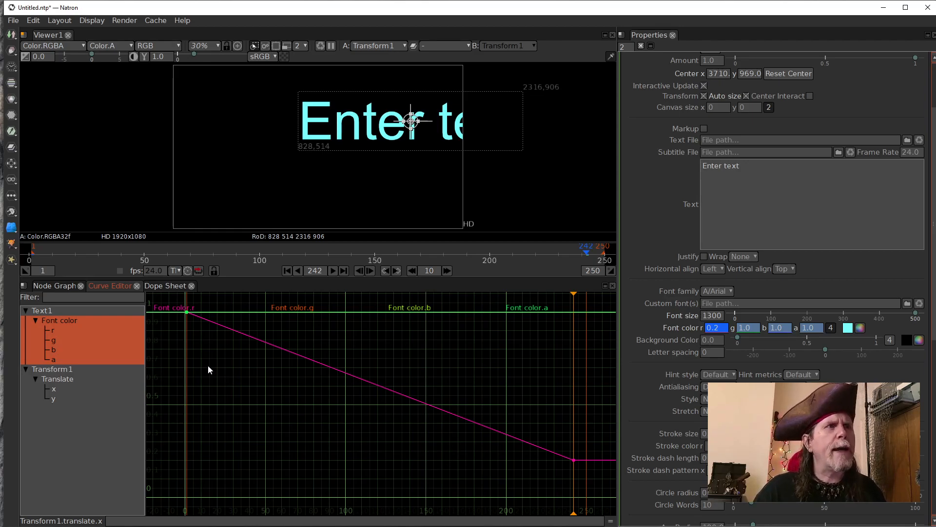
Isolate Text1's Font color r curve and flatten its tangents at frames 242 and 1 to form a smooth S-shaped ease.
click(53, 331)
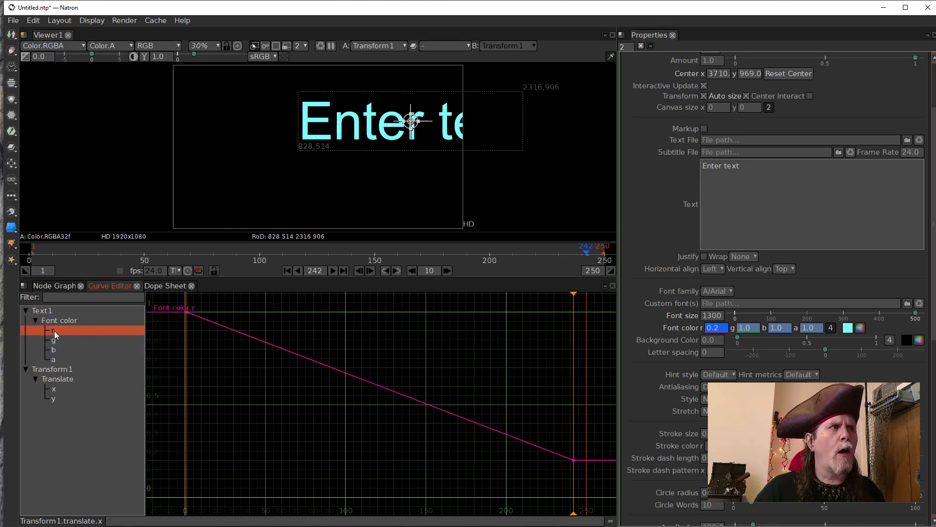
drag(171, 295, 579, 485)
click(500, 480)
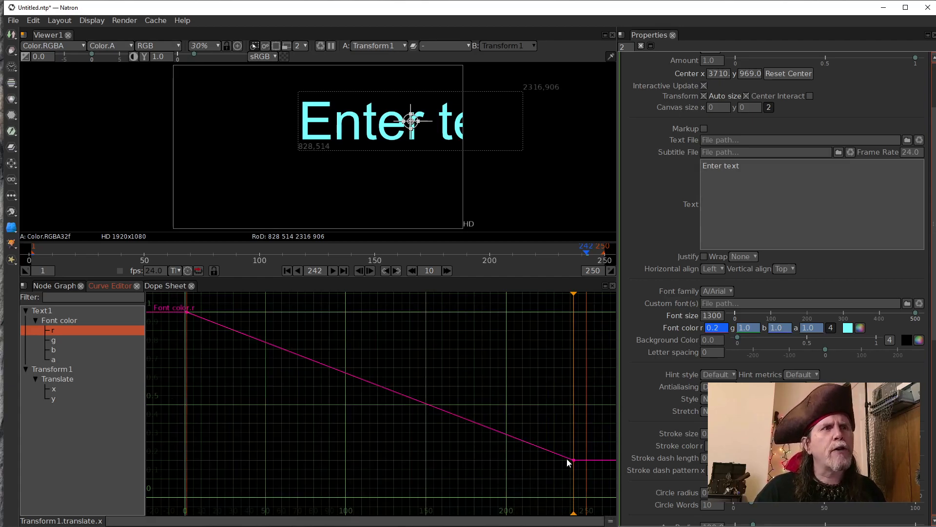
click(574, 460)
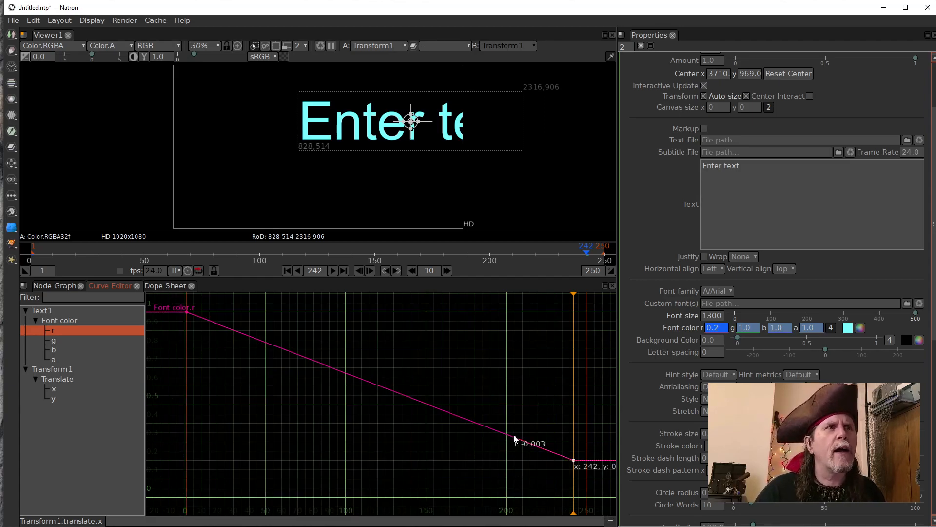
drag(515, 439, 515, 457)
click(187, 312)
drag(238, 340, 402, 325)
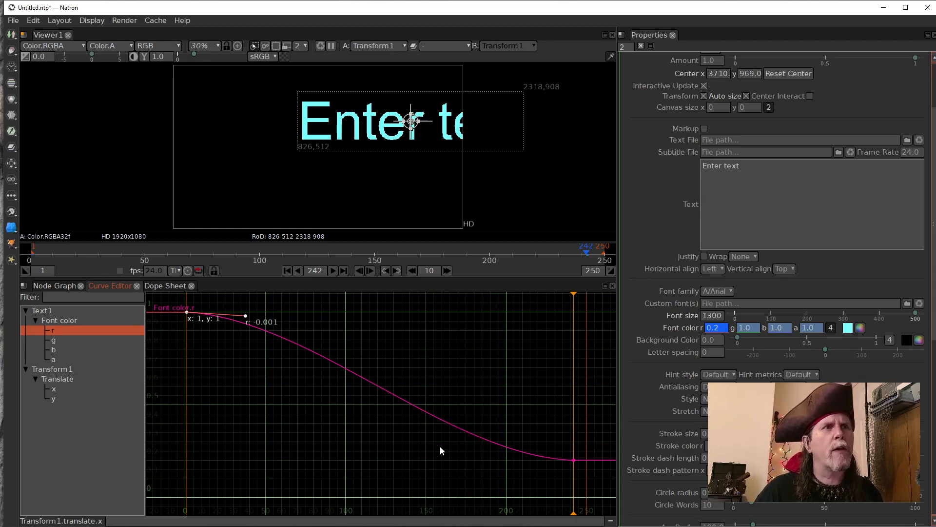
drag(393, 392, 368, 393)
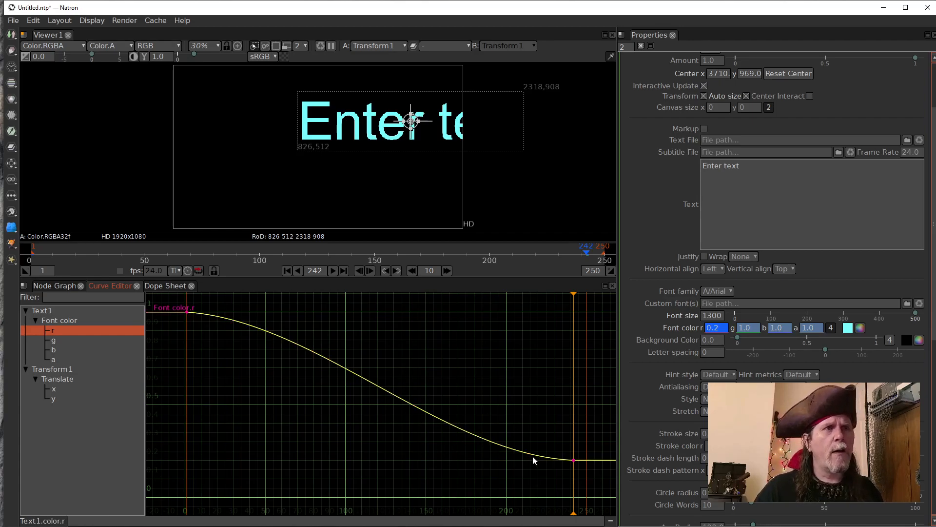
Pull the incoming tangent of the red curve's frame 242 key downward so the curve dips before that key.
click(574, 459)
drag(515, 458, 530, 488)
click(438, 418)
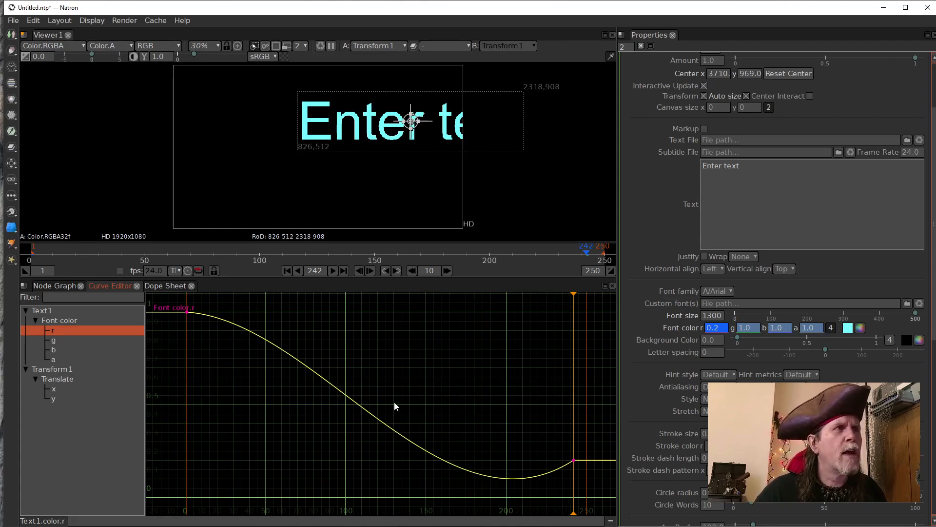
Select both keyframes of the Font color r curve and copy them.
drag(174, 306, 587, 496)
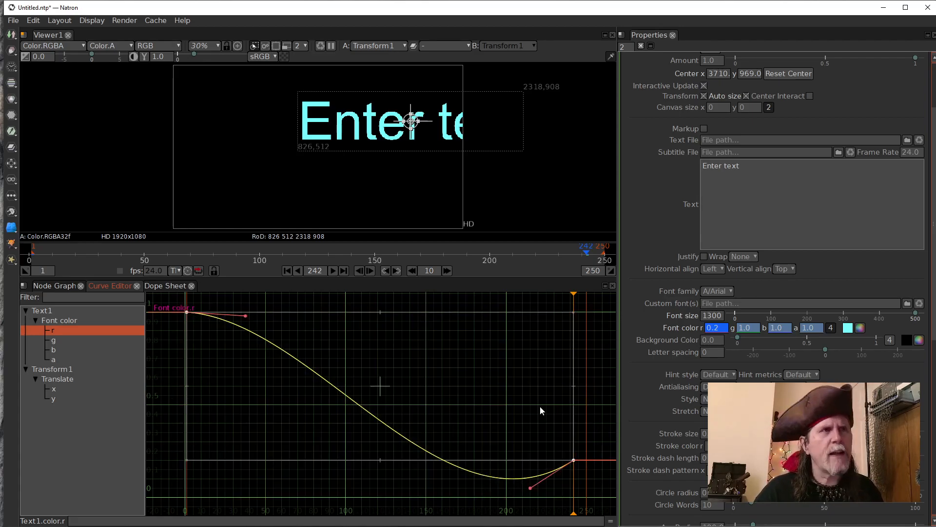
drag(595, 480, 176, 301)
click(173, 302)
drag(172, 298, 594, 507)
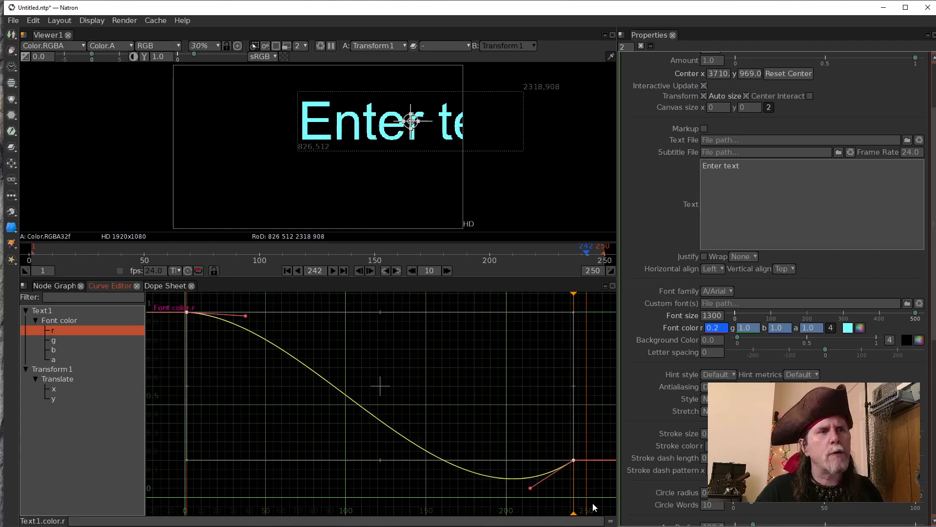
key(ctrl+c)
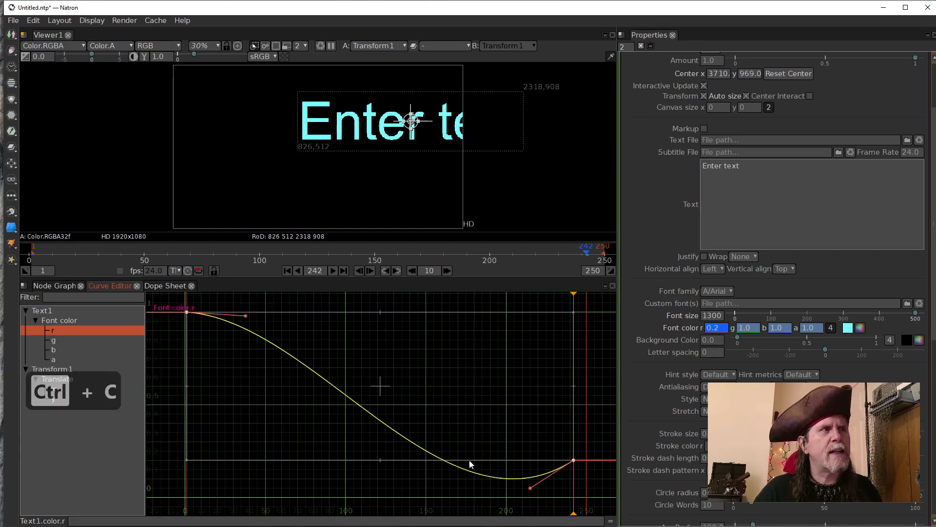
Paste the copied red keyframes onto Text1's Font color g curve.
click(59, 342)
click(303, 393)
click(402, 313)
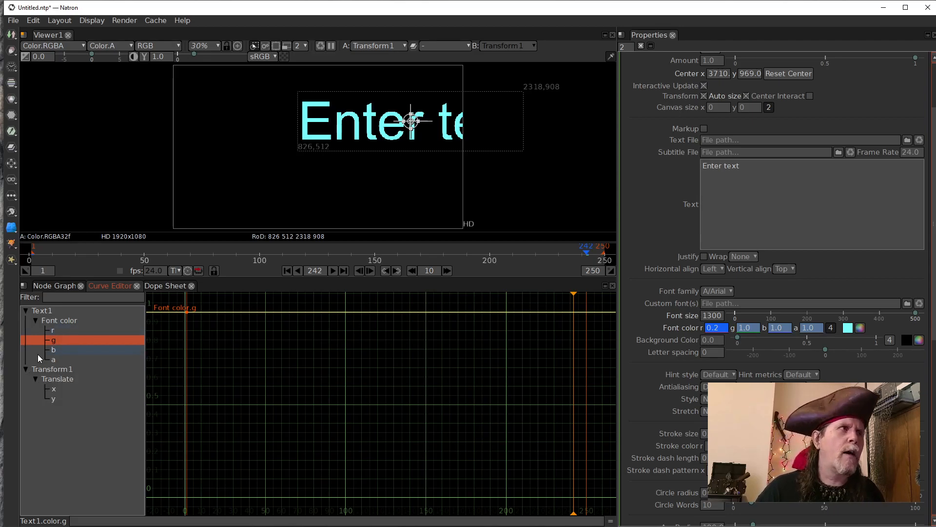
click(55, 350)
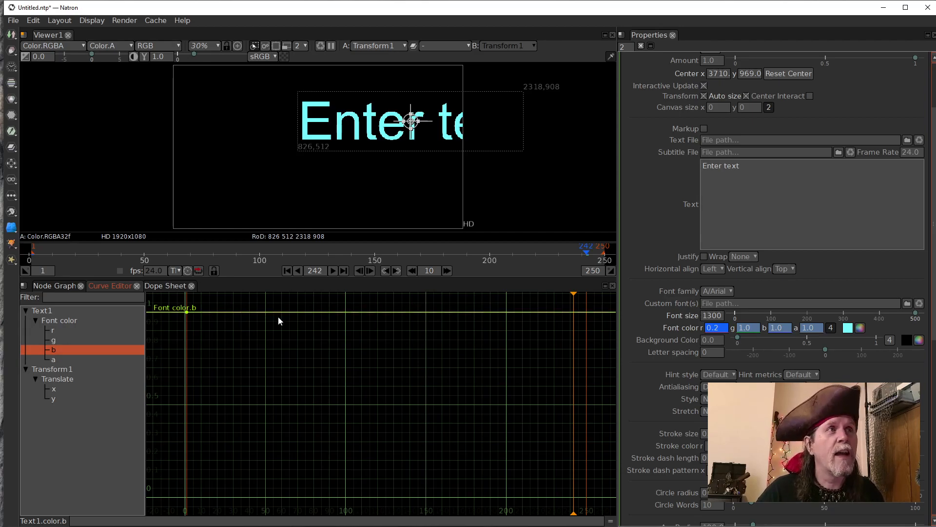
click(57, 341)
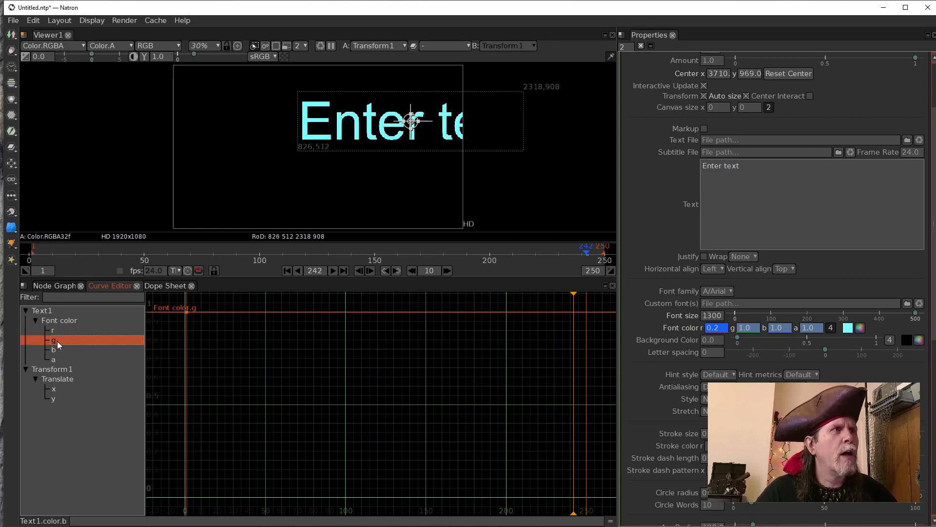
click(278, 314)
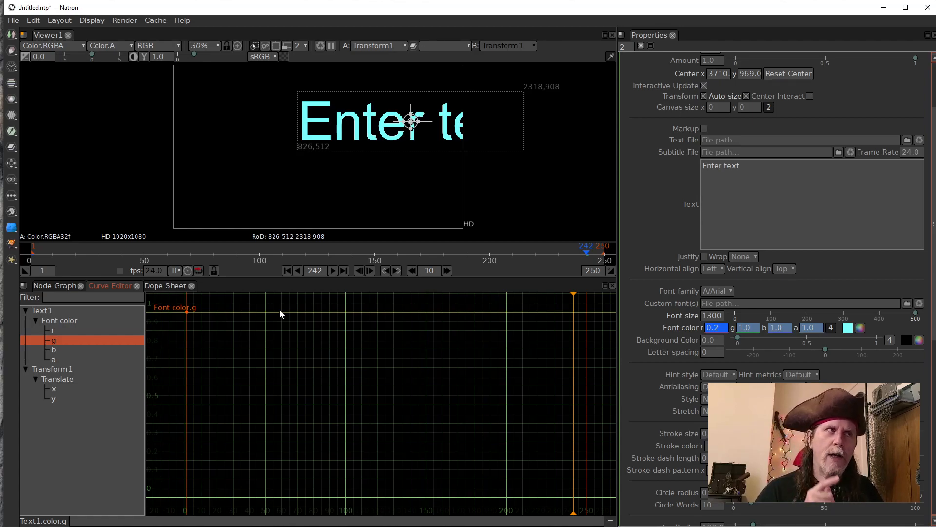
key(ctrl+v)
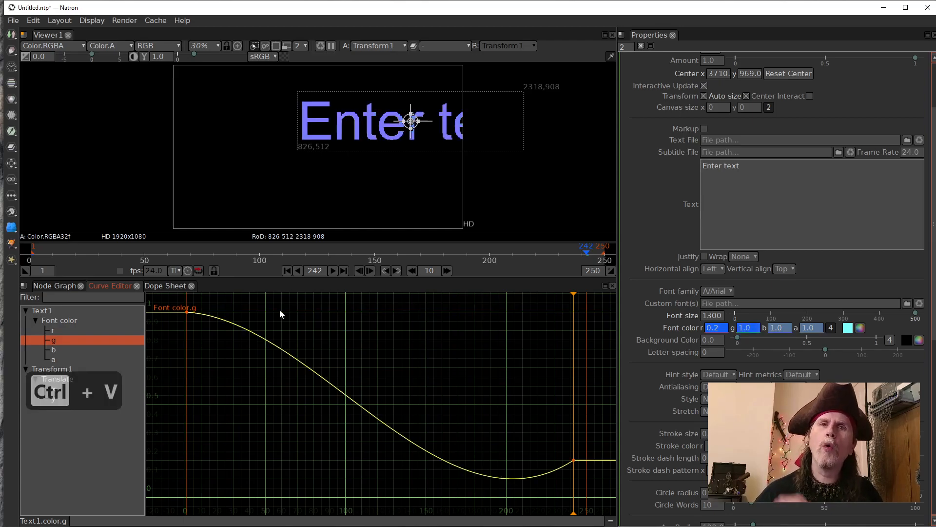
Try to paste the copied keyframes onto the Font color b curve at about frame 44, and undo the paste.
click(43, 349)
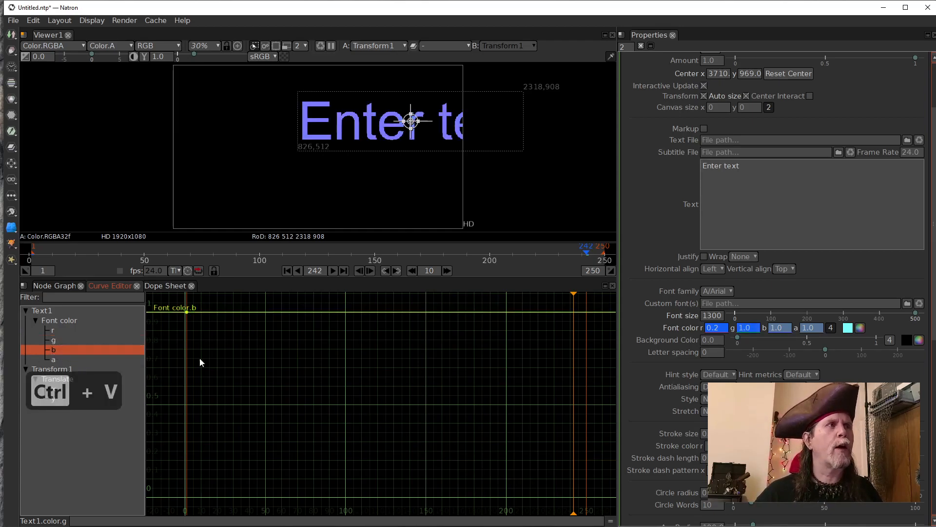
click(256, 312)
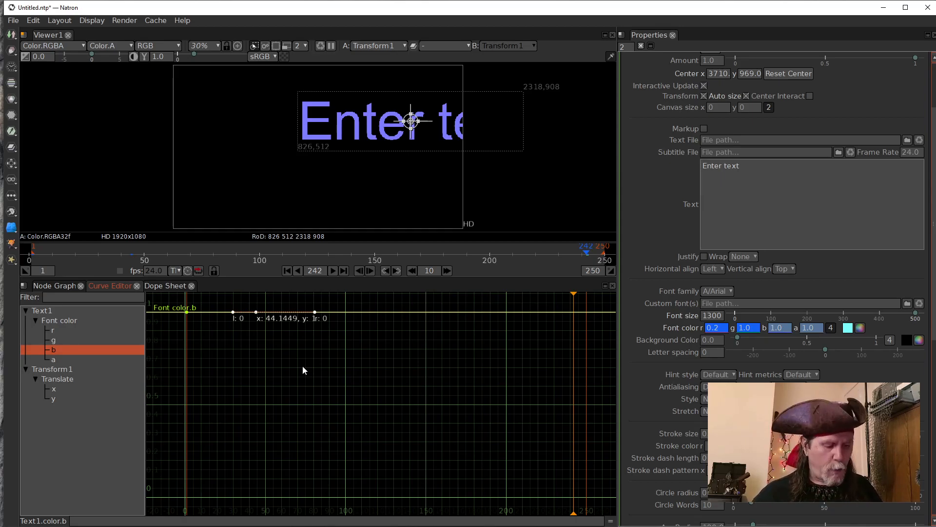
key(ctrl+v)
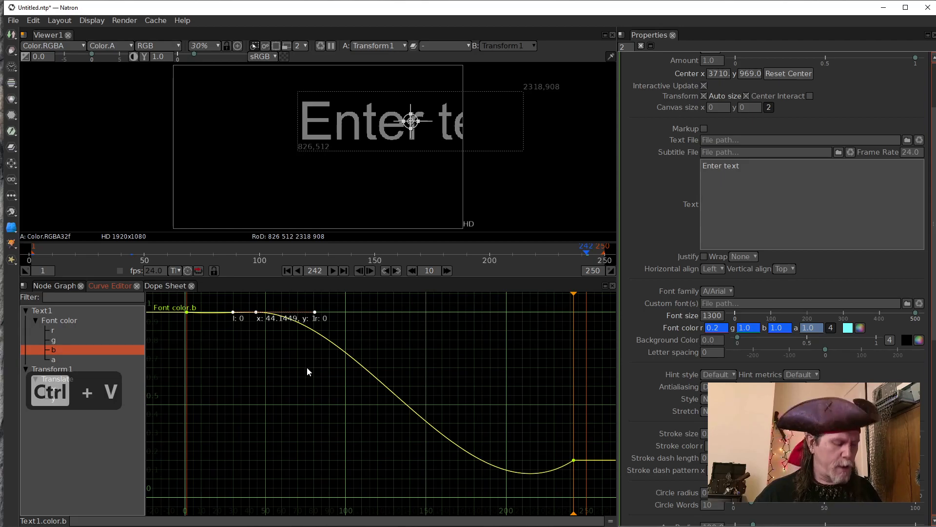
key(ctrl+z)
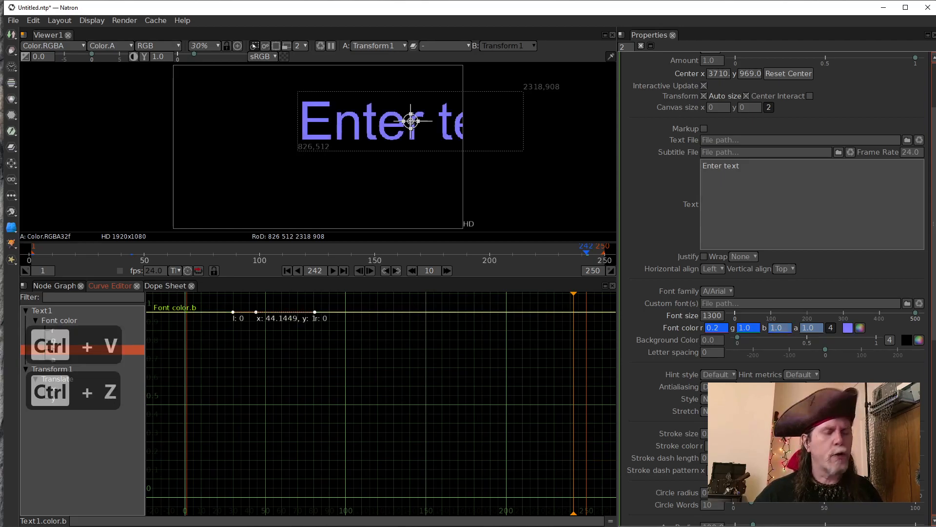
Delete the selected key from the Font color b curve and display the Font color a curve.
key(Delete)
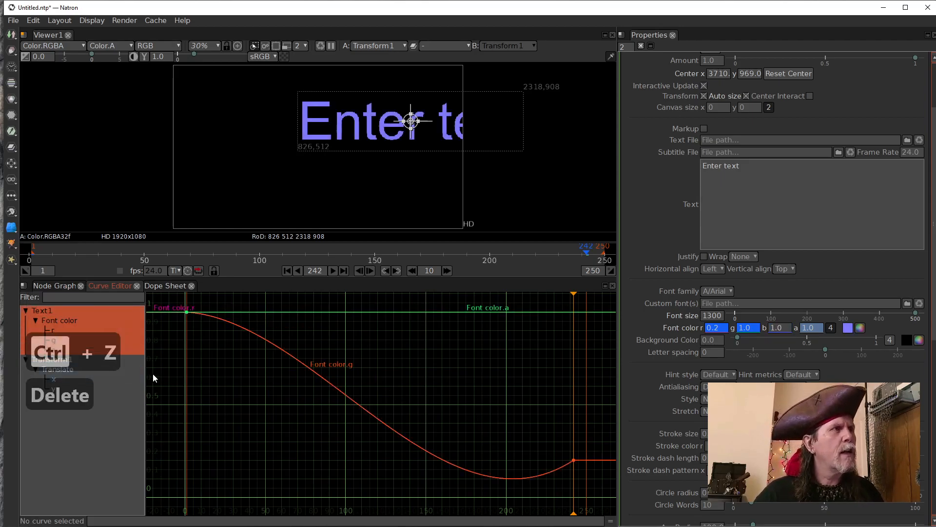
click(59, 359)
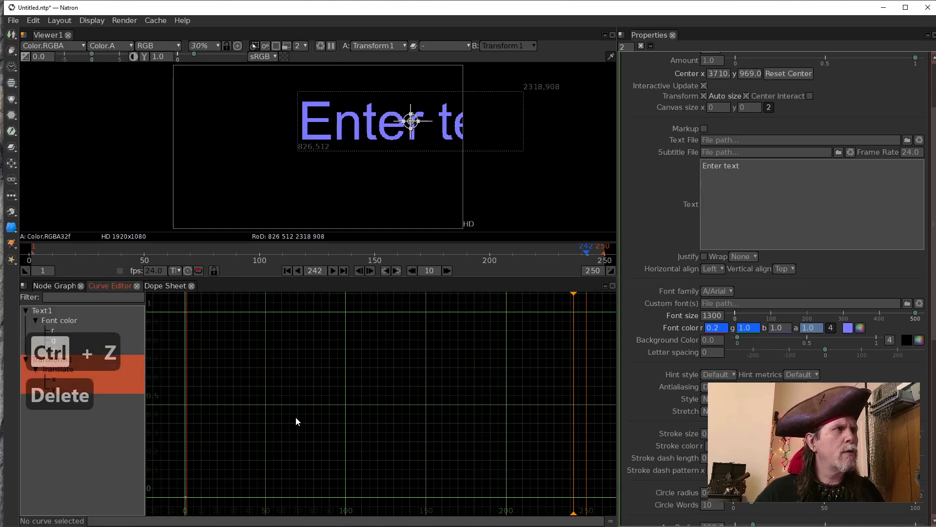
key(Escape)
click(88, 349)
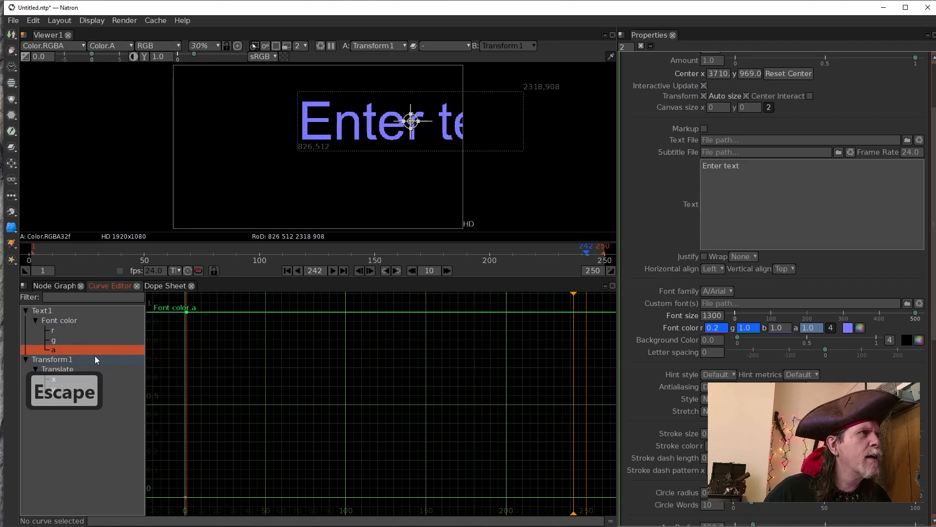
Undo the recent edits to Text1's Font color curves.
key(ctrl+z)
key(ctrl+z)
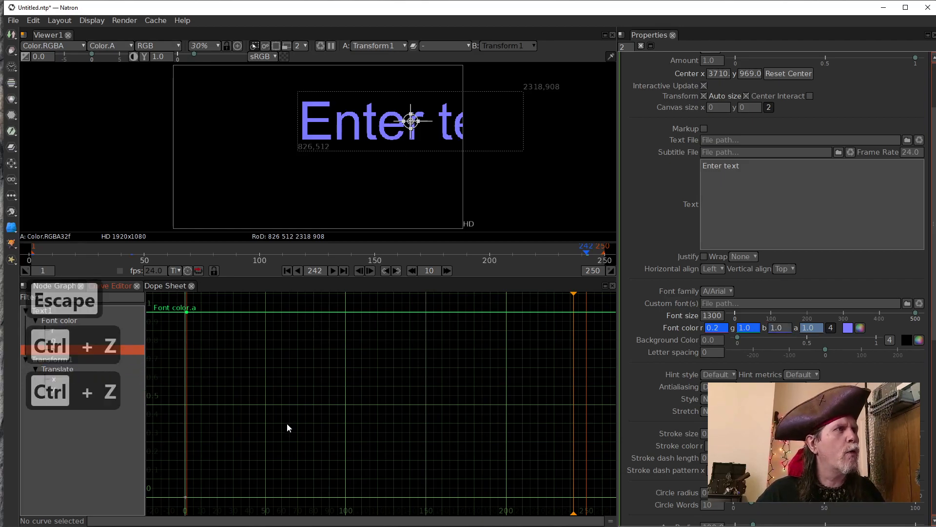
key(ctrl+z)
key(ctrl+z)
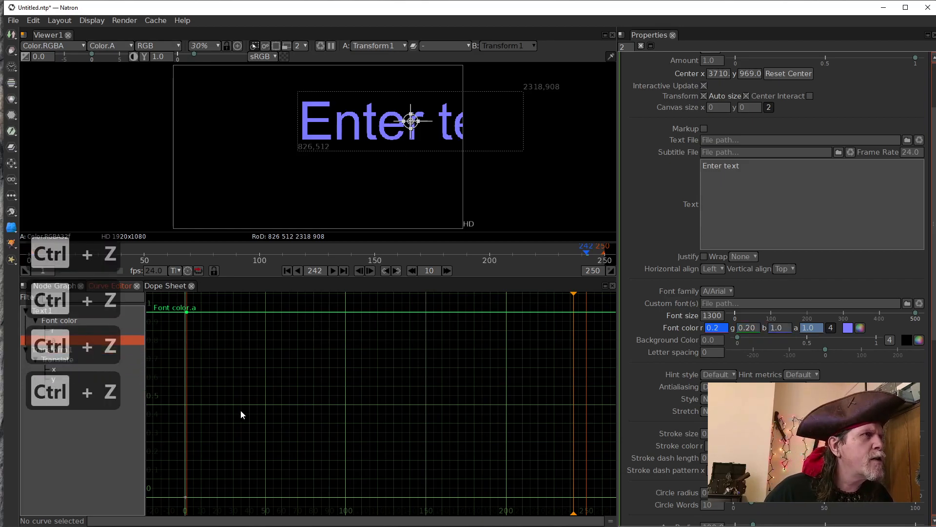
key(ctrl+z)
key(ctrl+z)
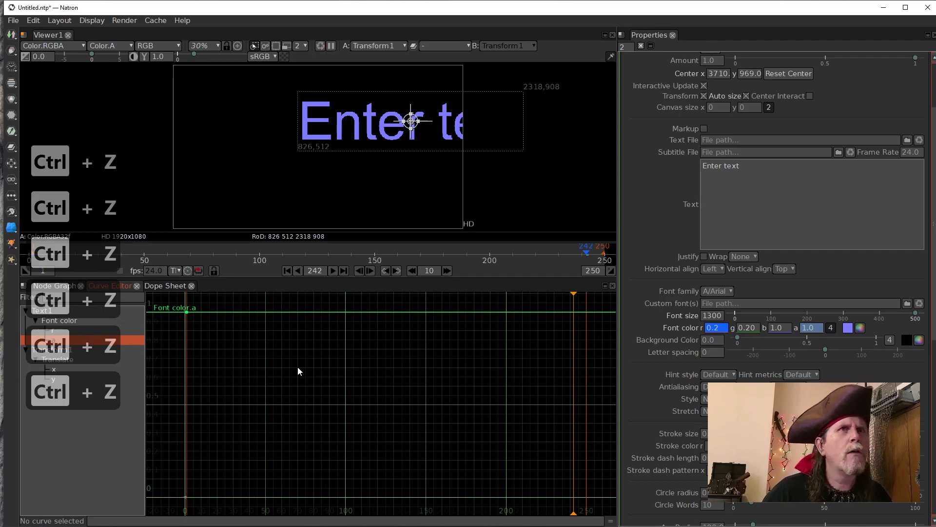
Try to redo the undone Font color curve edits.
key(ctrl+shift+z)
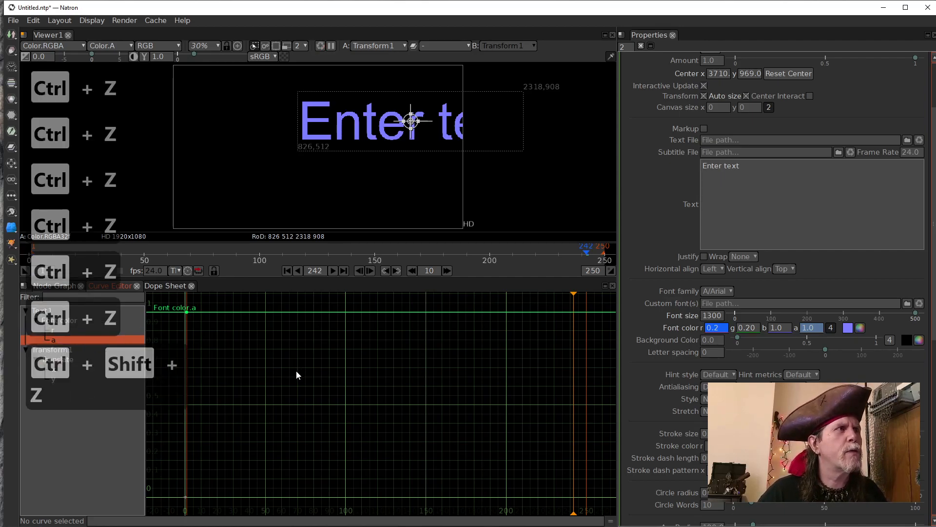
key(ctrl+shift+z)
key(ctrl+shift+z)
key(ctrl+shift+z)
key(ctrl+shift+z)
key(ctrl+shift+z)
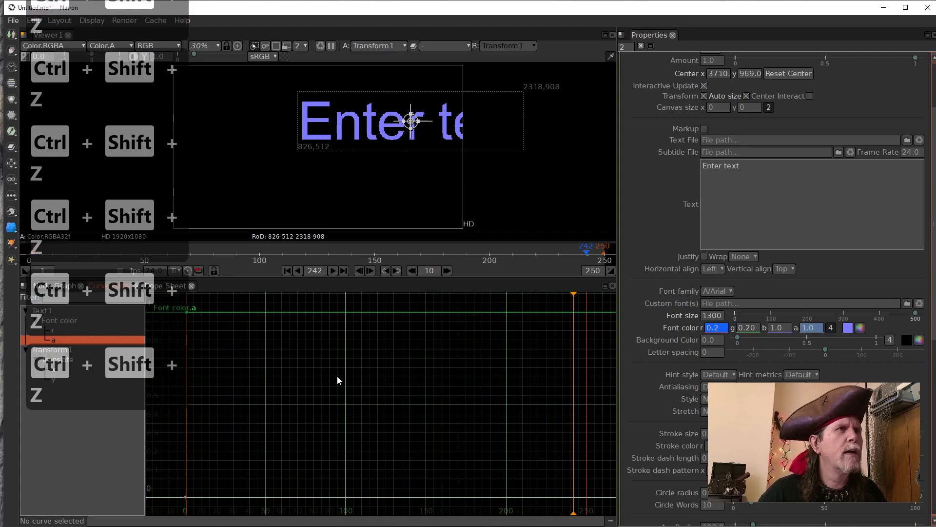
Set keys on all Font color channels at frame 242 and paste the copied keyframes onto the Font color r curve.
right_click(748, 332)
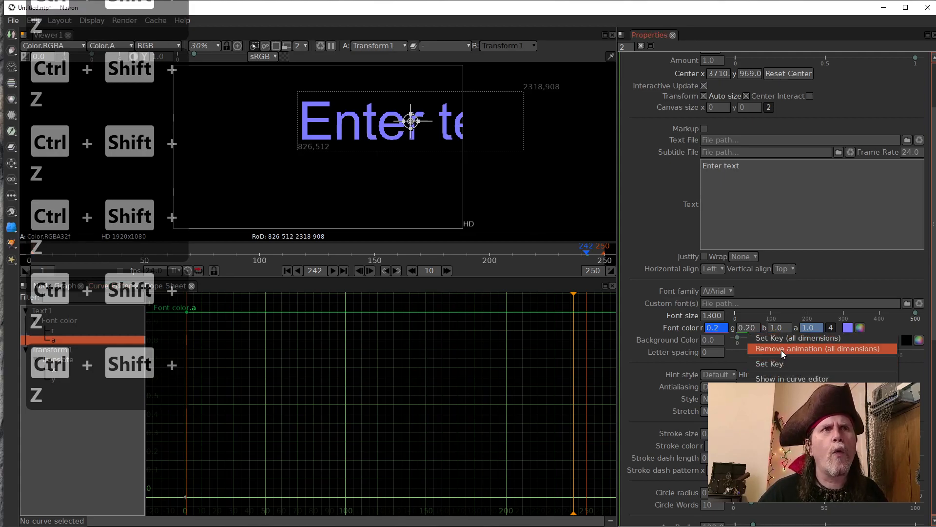
click(776, 338)
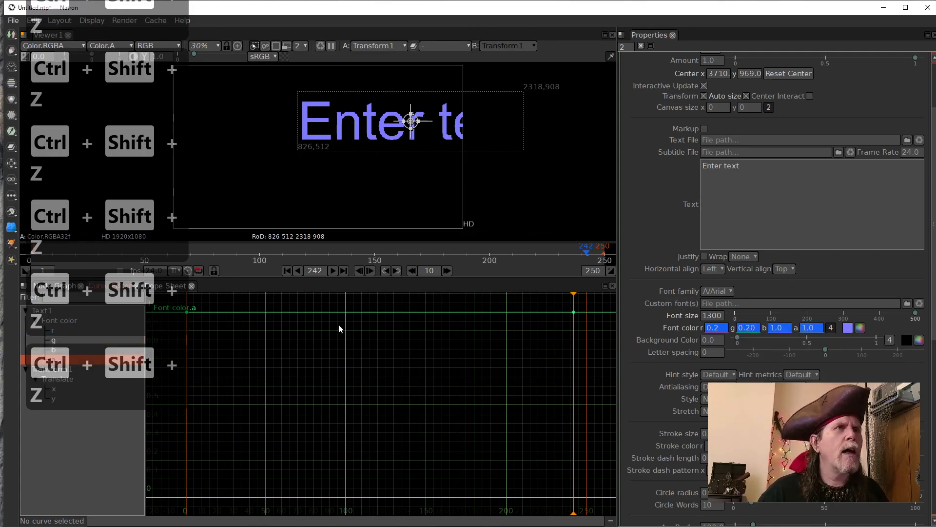
click(54, 330)
click(573, 460)
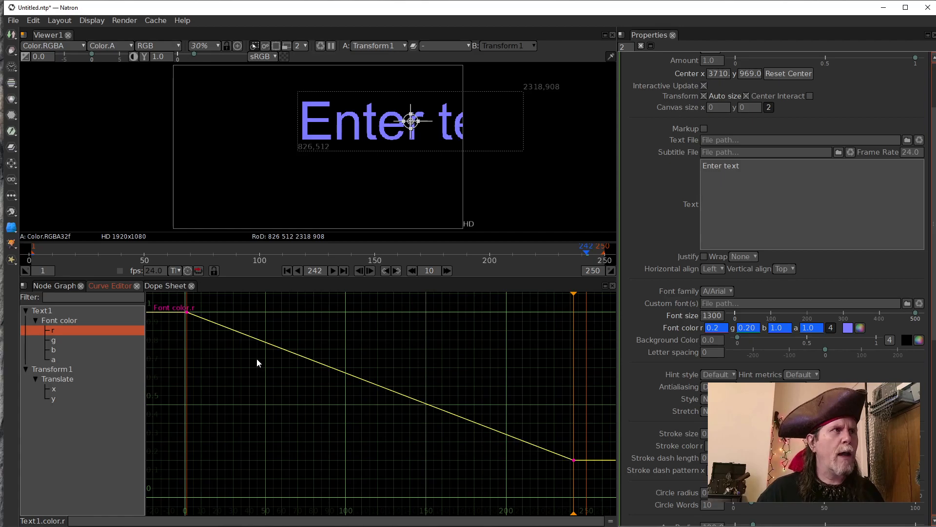
key(ctrl+v)
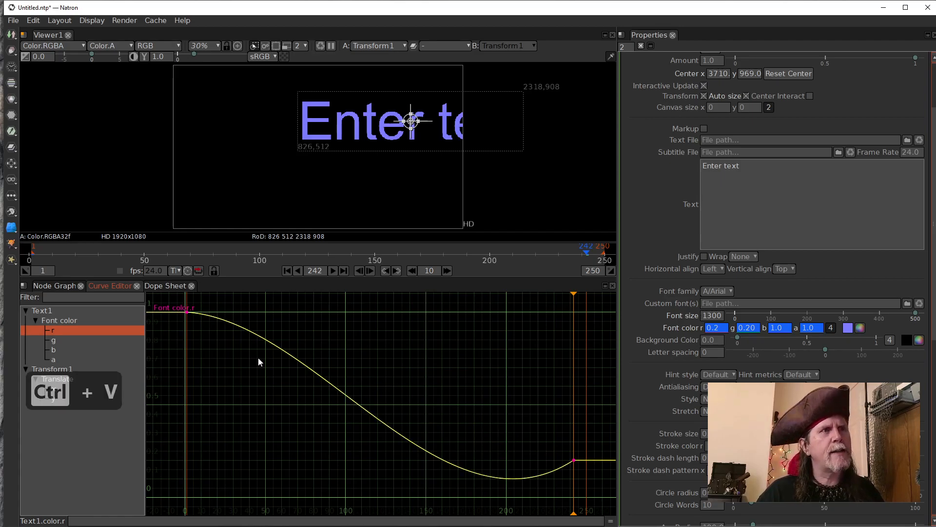
Paste the copied keyframes onto the Font color g and b curves.
click(57, 340)
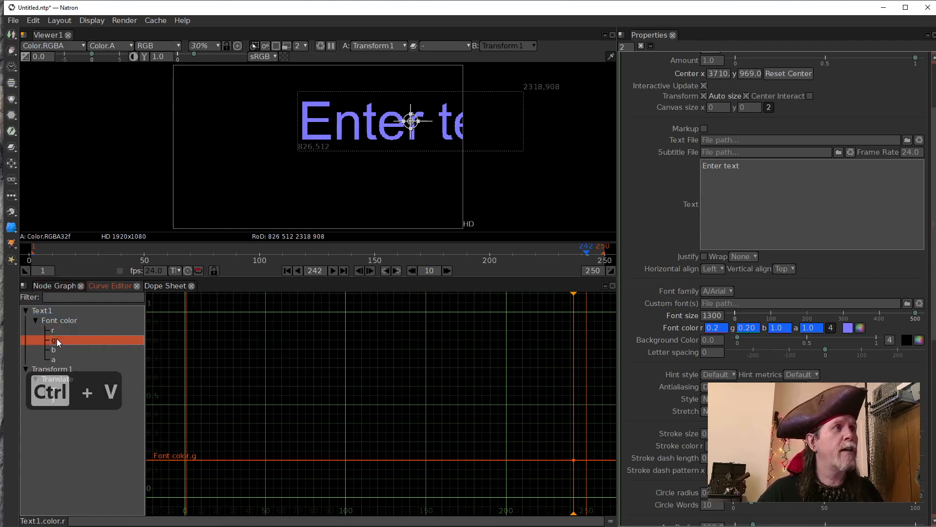
click(353, 460)
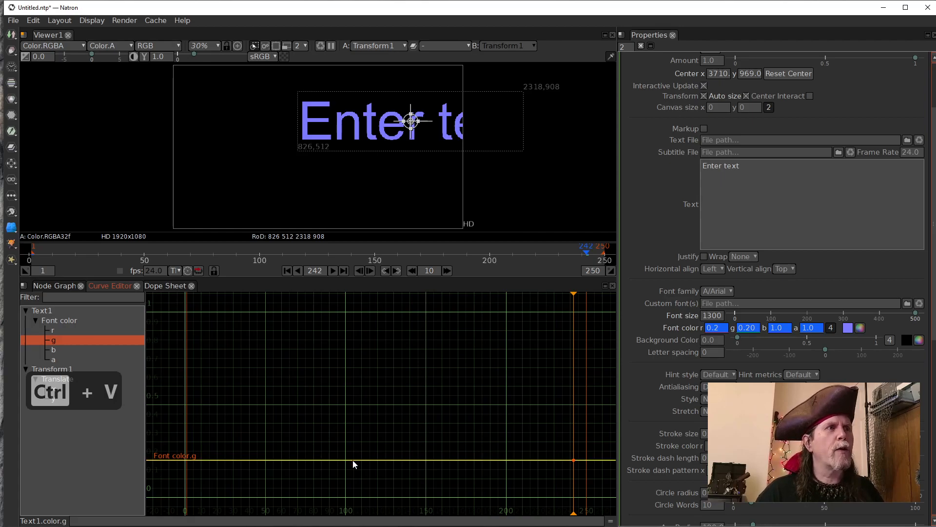
key(ctrl+v)
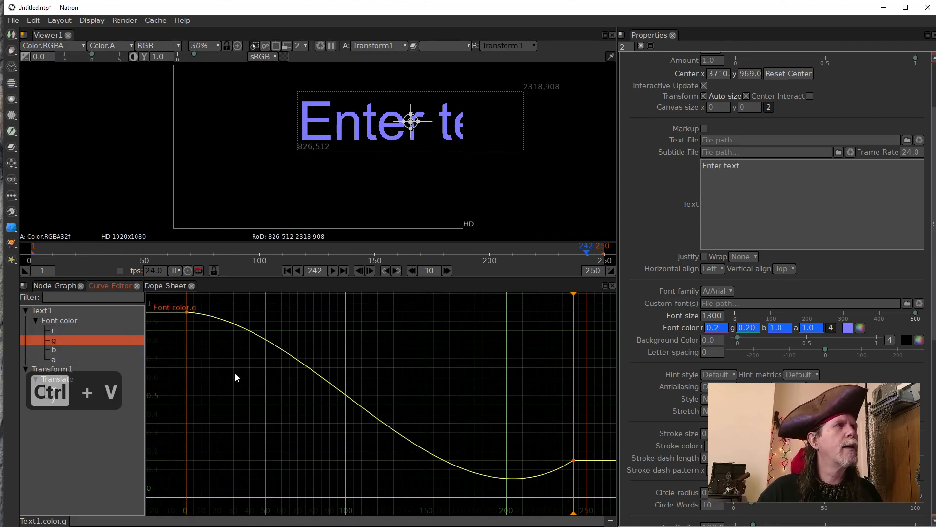
click(83, 349)
click(269, 311)
key(ctrl+v)
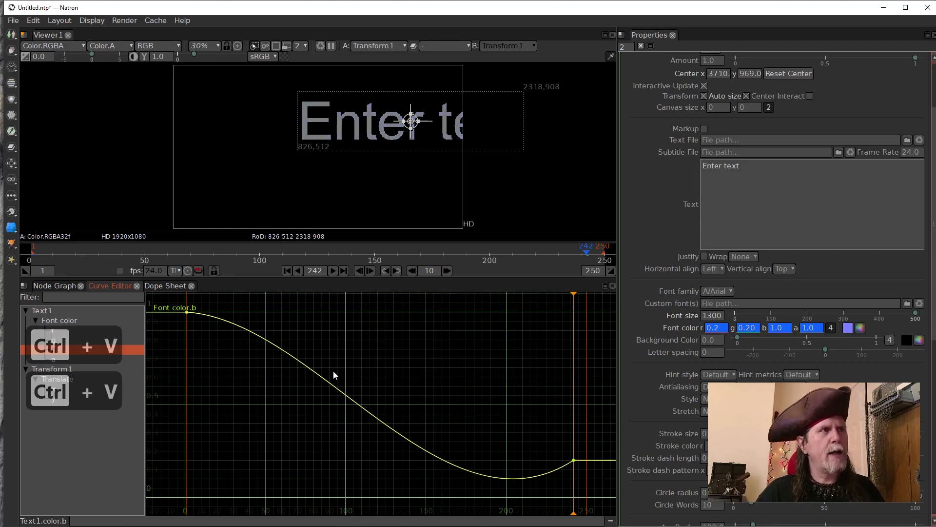
Display the Font color a curve and play the text animation from frame 1 to check its movement and fading.
click(57, 358)
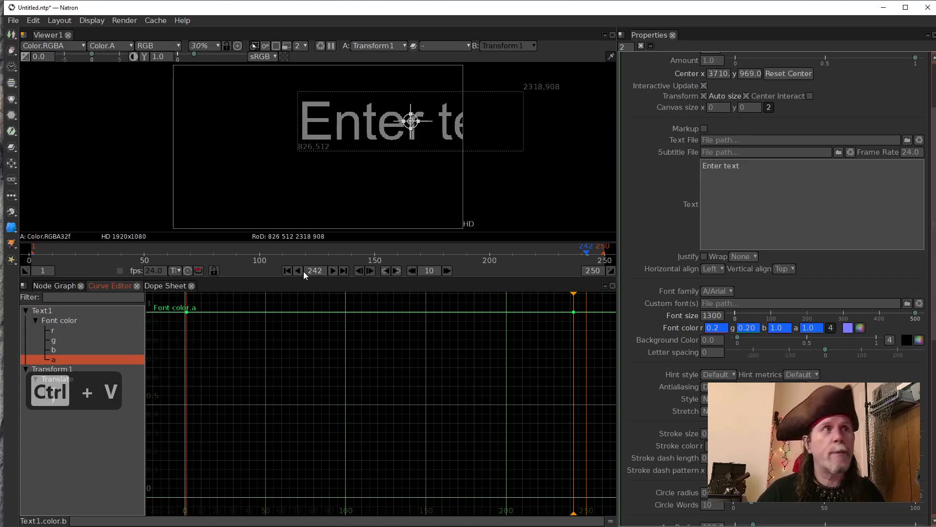
click(287, 272)
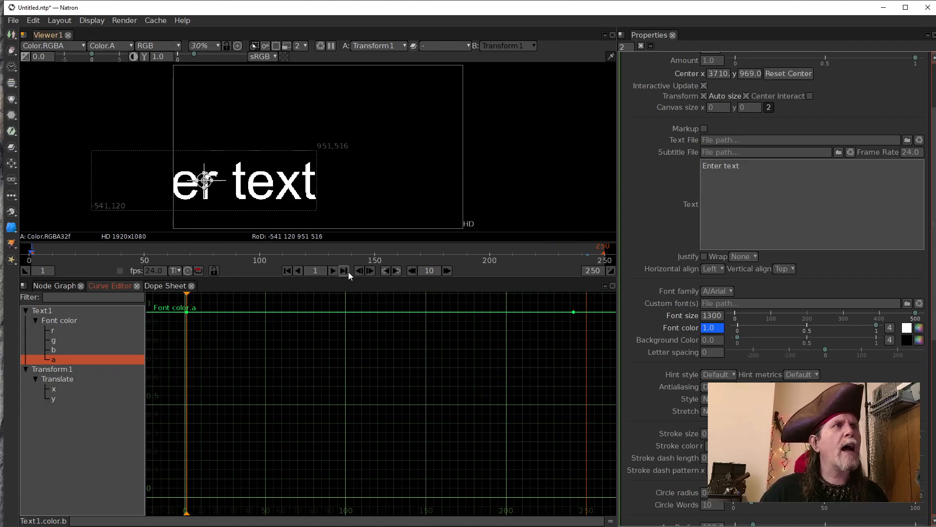
click(333, 270)
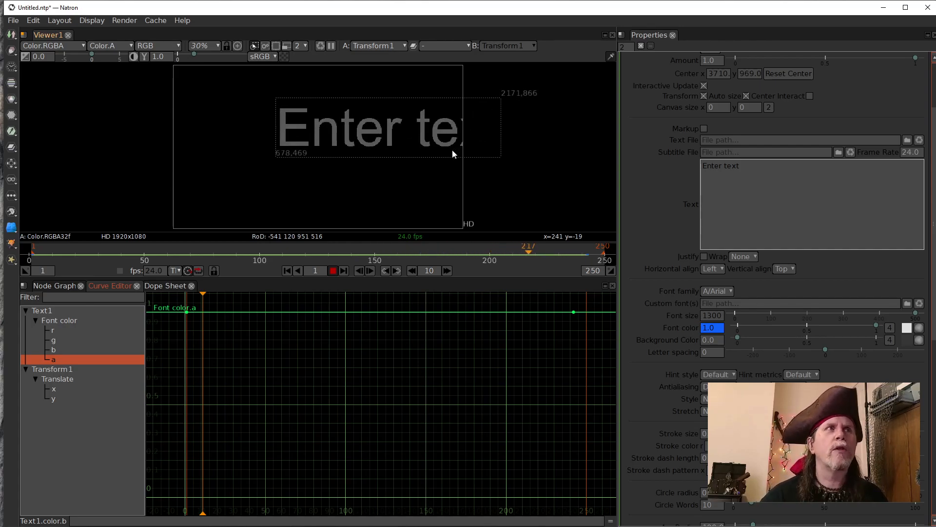
click(334, 270)
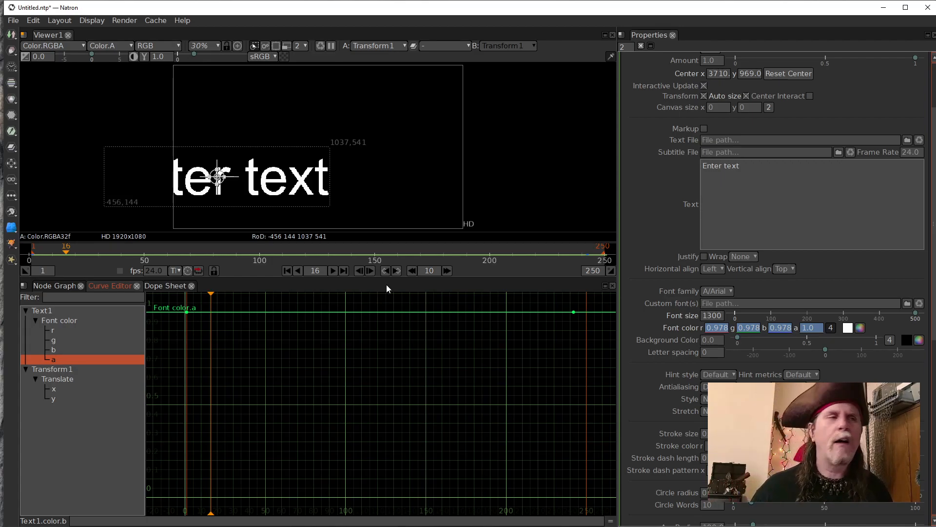
Switch to the Natron window with the four Solid nodes and view Solid1 to Solid4 in turn, ending on Solid1.
click(442, 526)
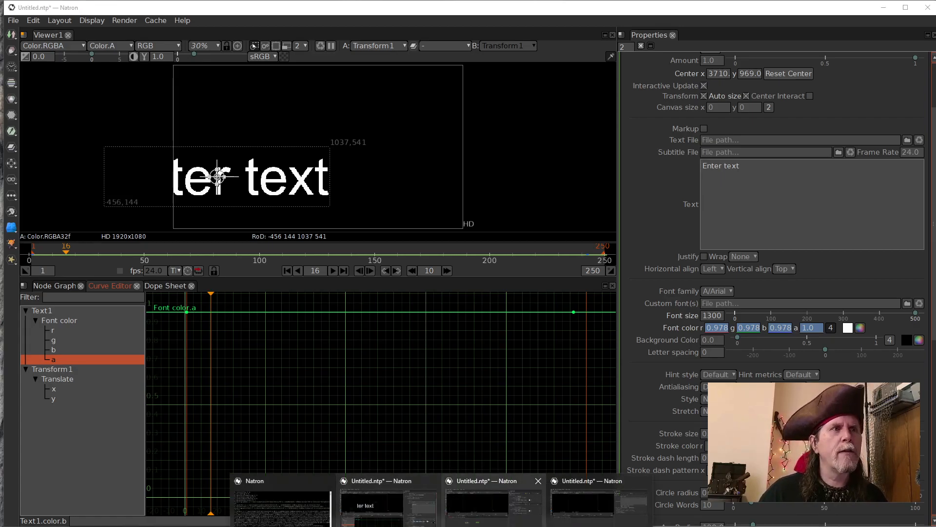
click(493, 507)
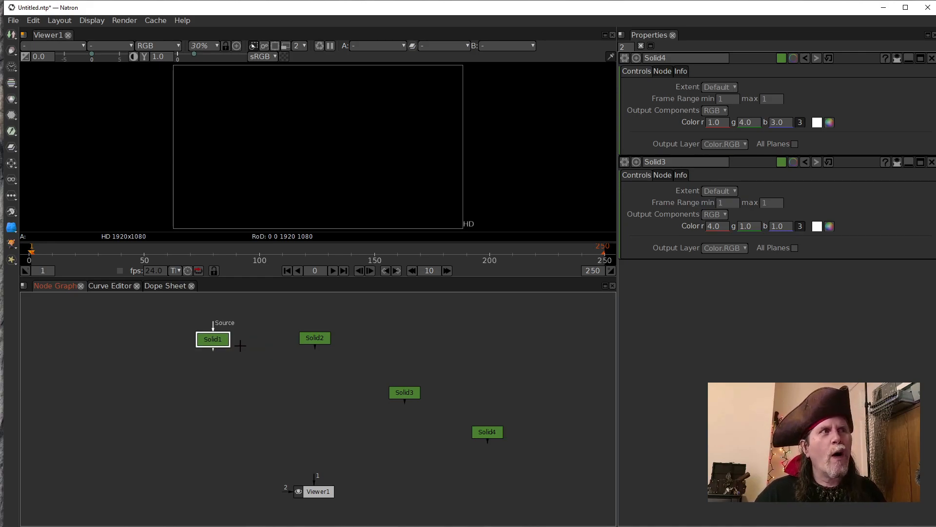
click(222, 341)
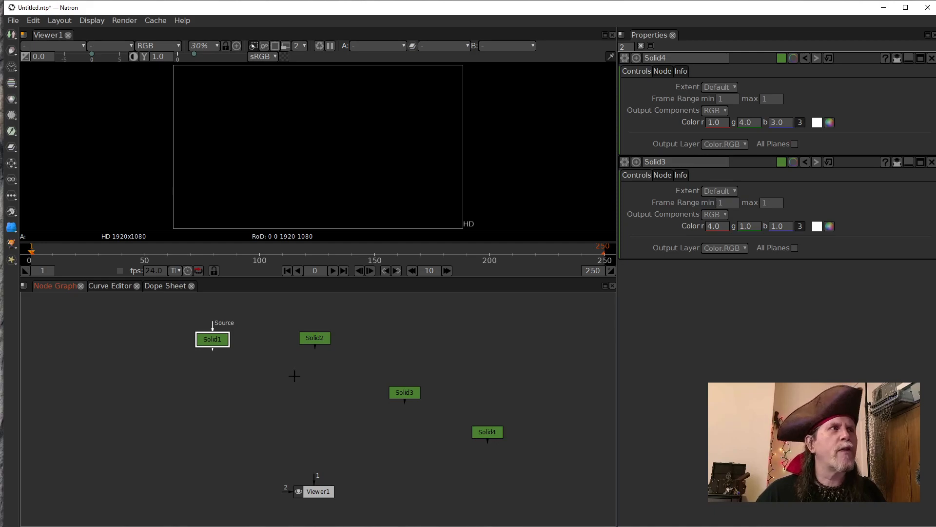
key(1)
click(323, 341)
key(1)
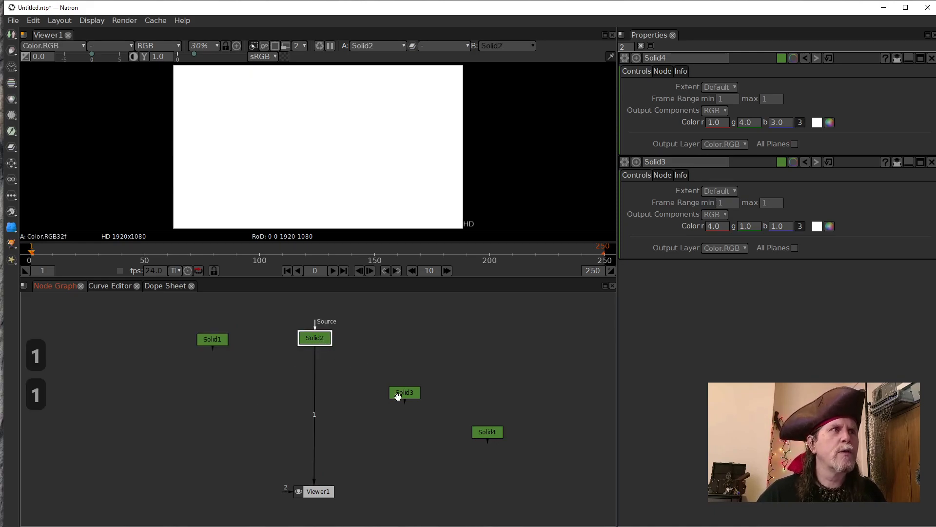
click(398, 393)
key(1)
click(499, 431)
key(1)
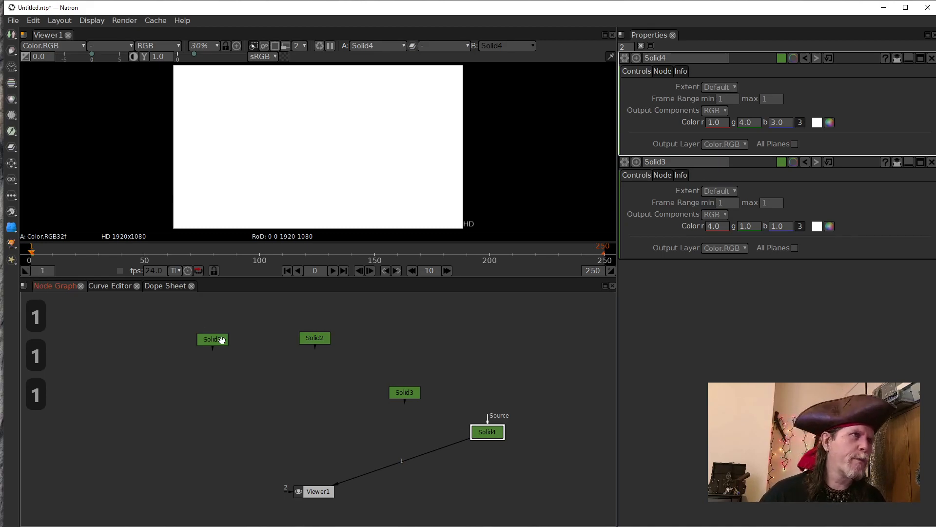
click(227, 341)
key(1)
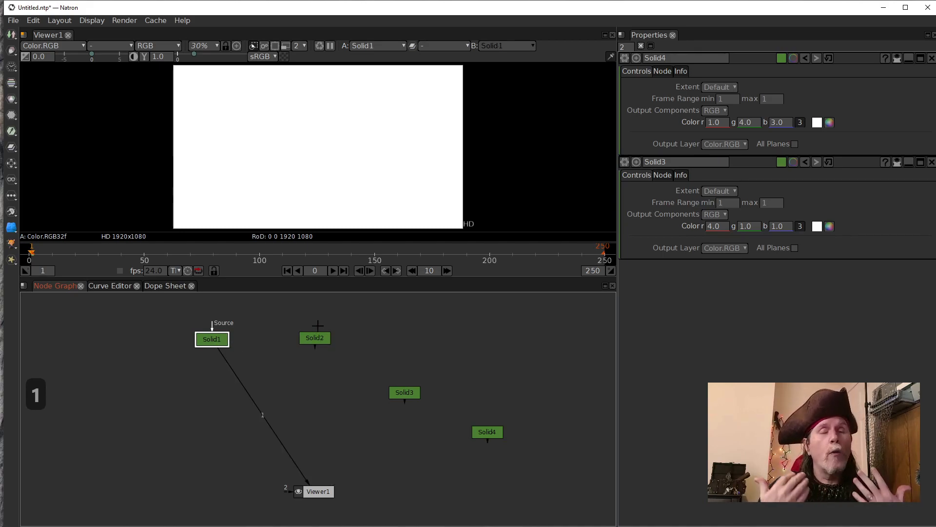
Add a Merge node after Solid1, connect its A input to Solid2, and place it between the two solids.
key(m)
drag(213, 371, 304, 345)
drag(211, 393, 263, 392)
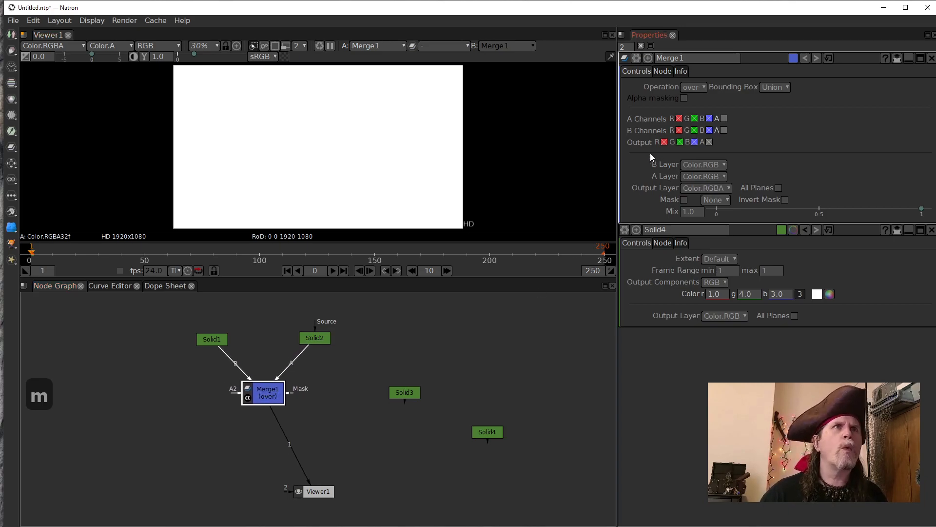
click(701, 87)
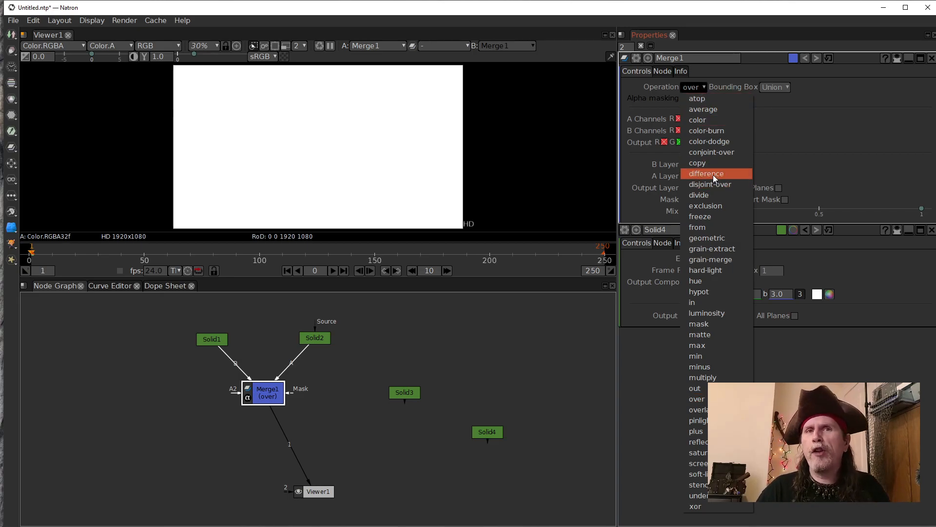
click(444, 321)
click(427, 333)
View the output of Solid1 and Solid2 one after the other to compare them.
click(220, 340)
key(1)
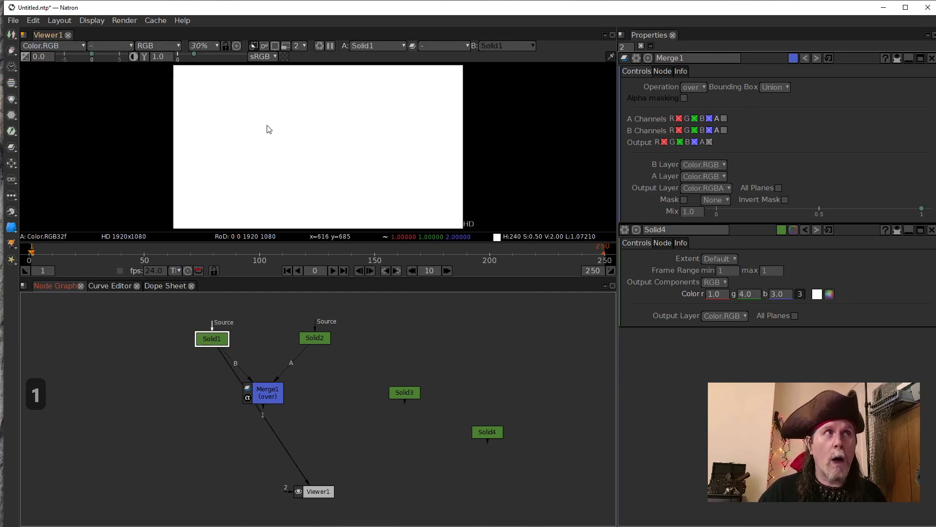
click(324, 338)
key(1)
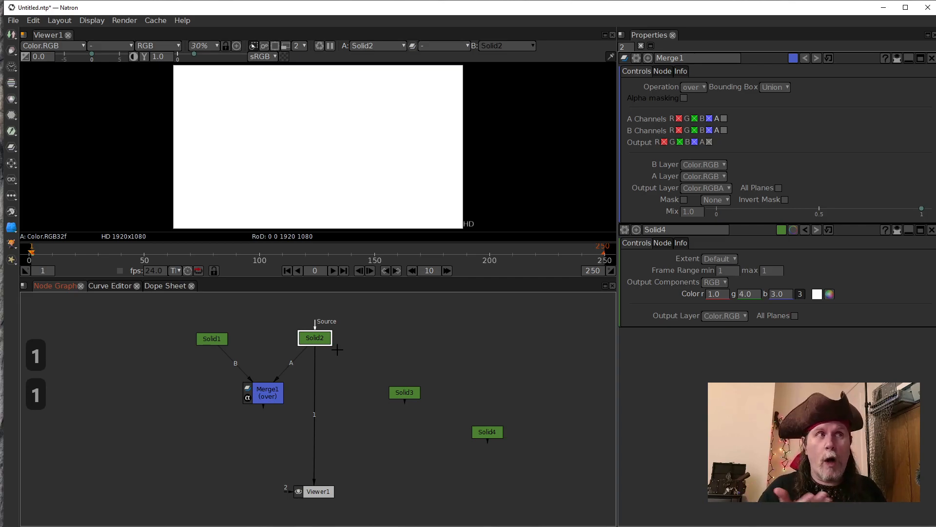
View Merge1's output and set its operation to difference.
click(271, 394)
key(1)
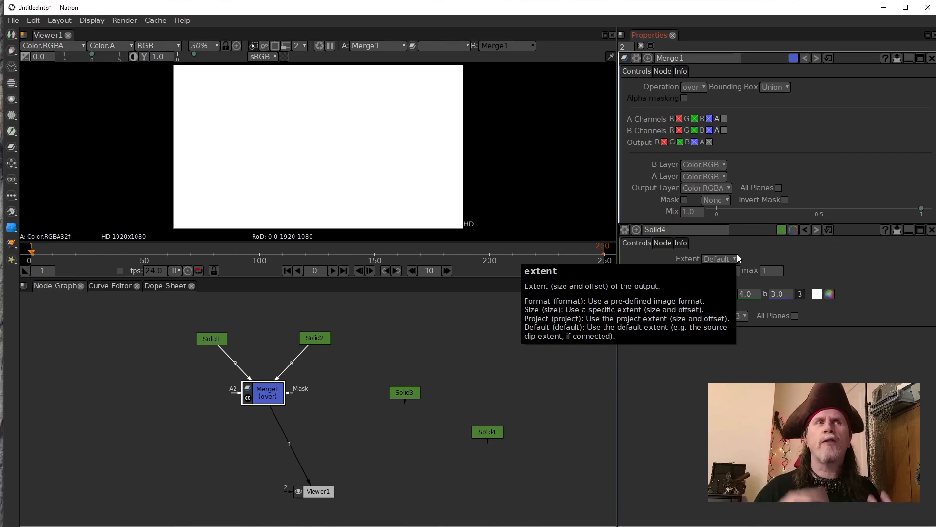
click(702, 86)
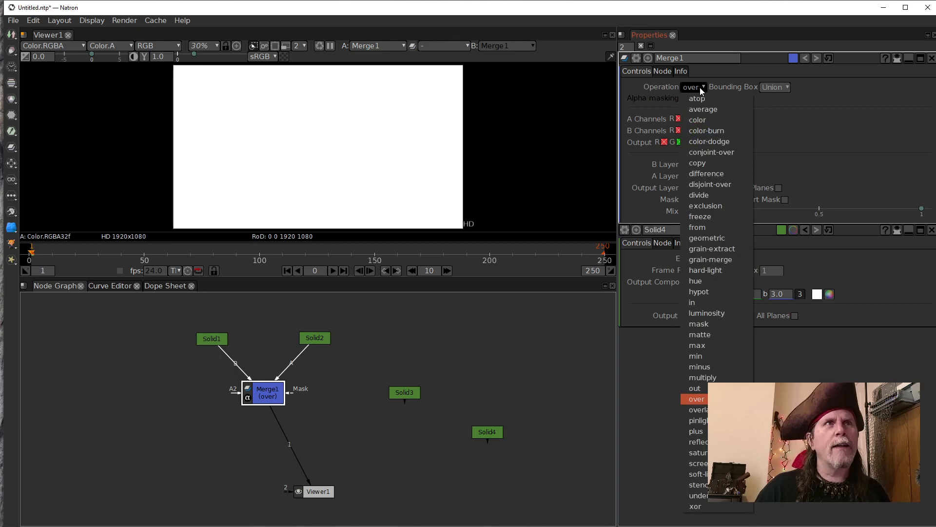
click(706, 176)
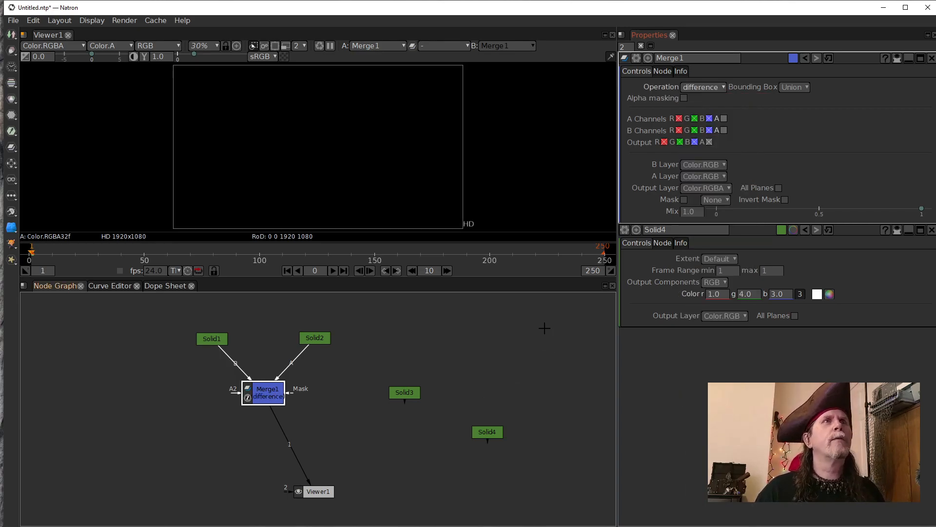
Try the divide operation on Merge1, and restore the difference operation.
click(707, 87)
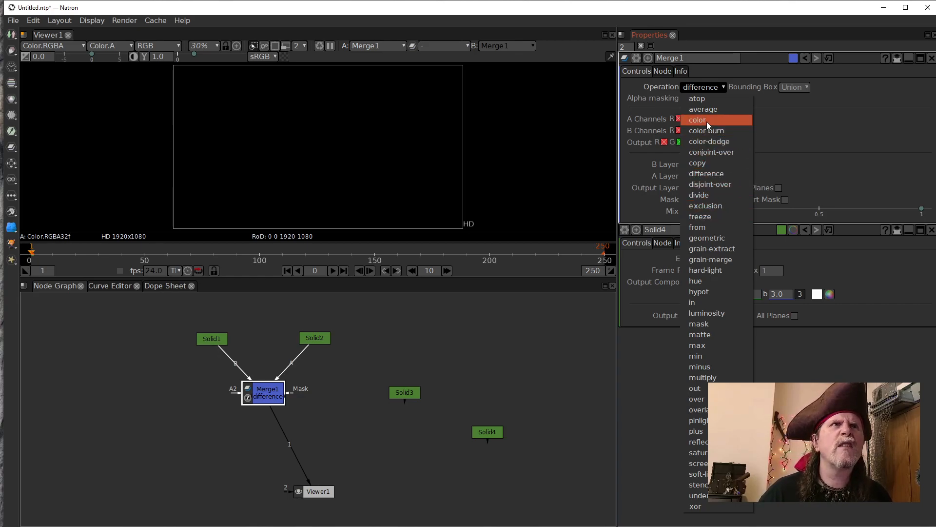
click(715, 195)
click(708, 87)
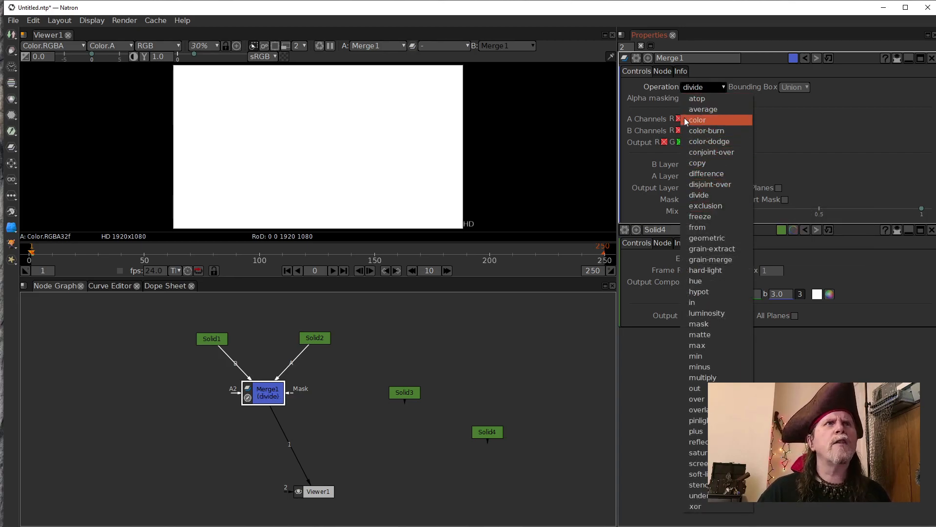
click(713, 173)
Open the properties of Solid1 and Solid2 to compare their color values.
click(212, 340)
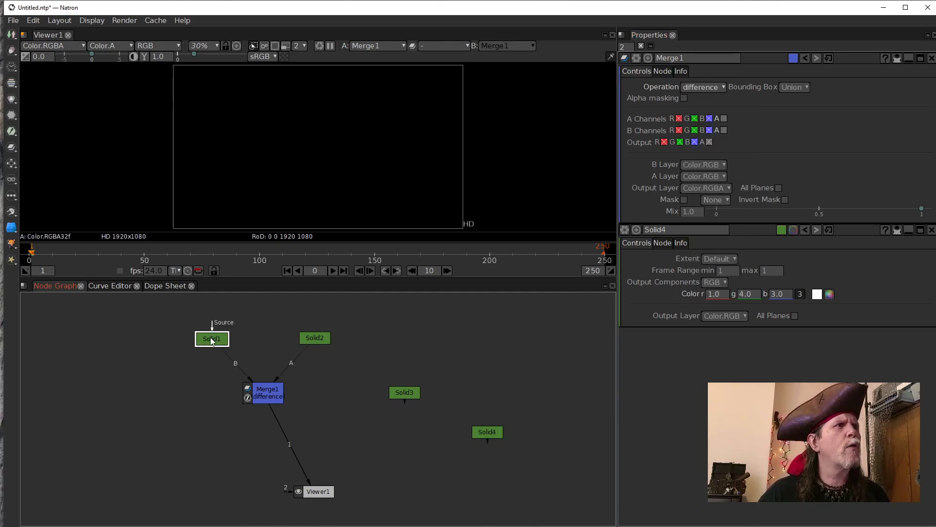
click(207, 338)
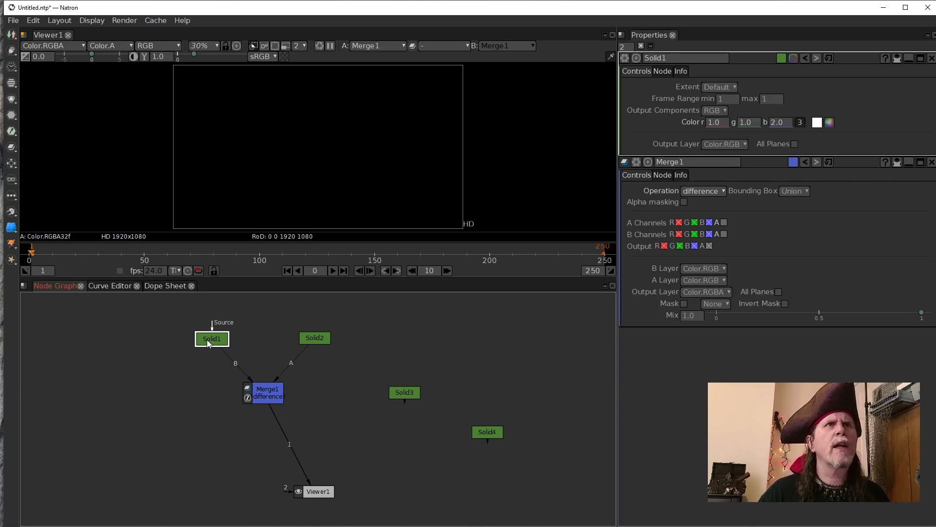
double_click(320, 339)
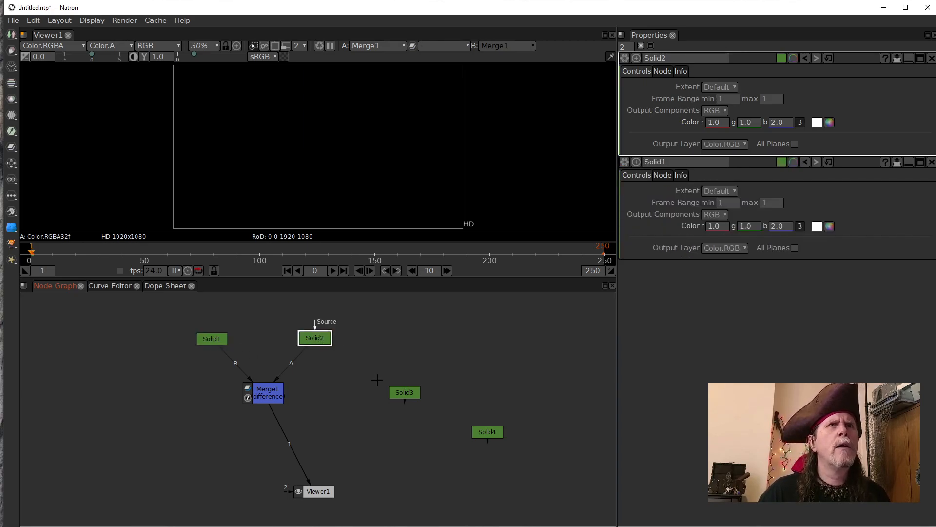
Disconnect Solid2 from Merge1's A input and move Merge1 slightly lower in the node graph.
click(289, 404)
click(274, 385)
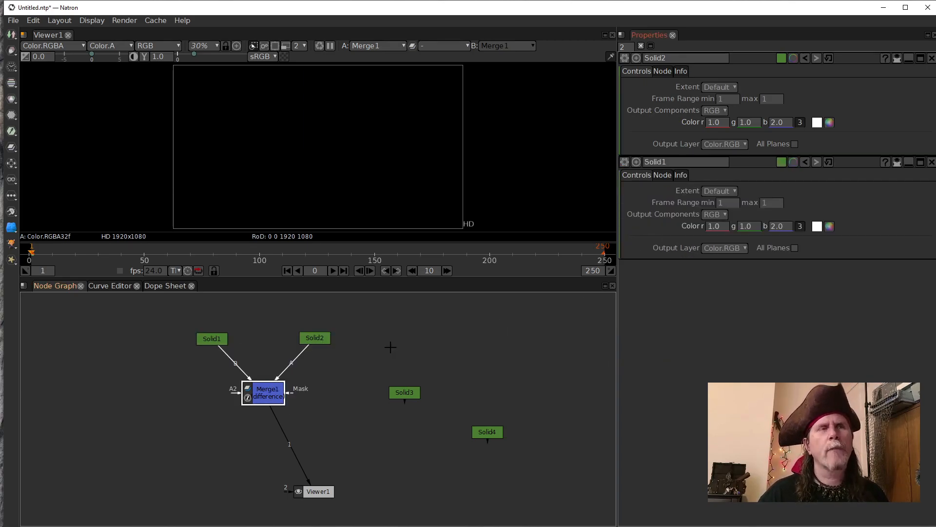
click(326, 384)
click(268, 394)
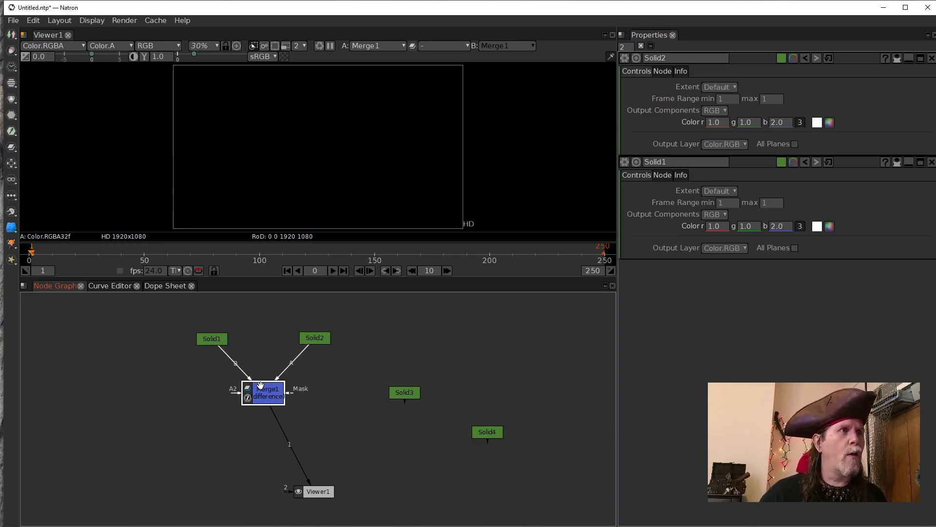
drag(331, 403, 331, 403)
drag(267, 391, 267, 409)
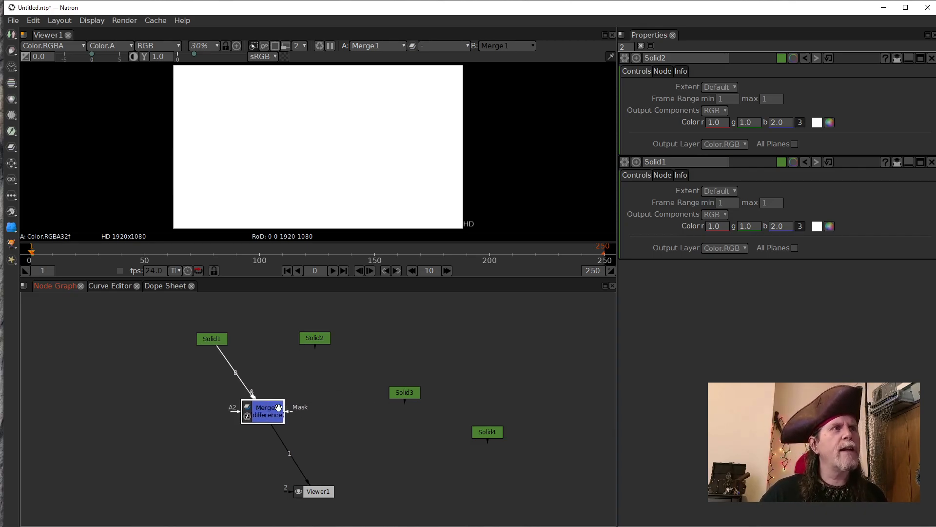
View the output of Solid3.
click(418, 395)
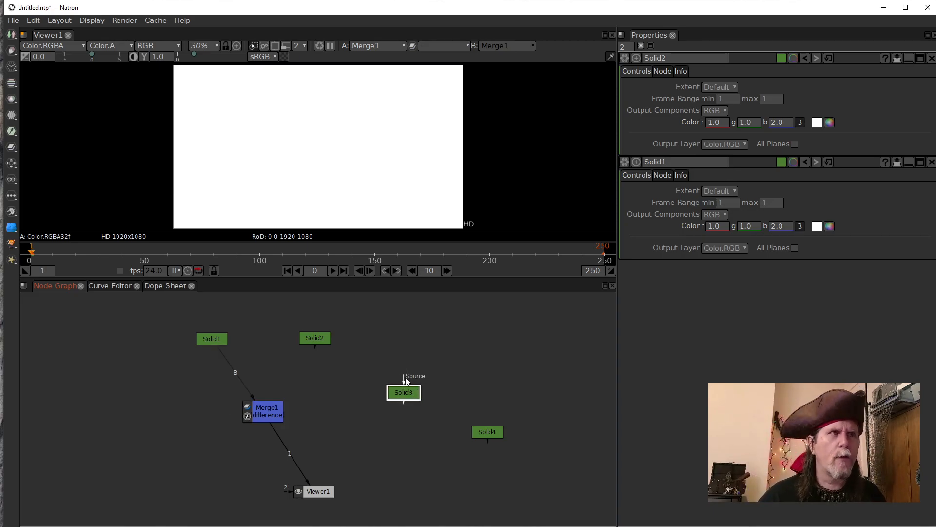
key(1)
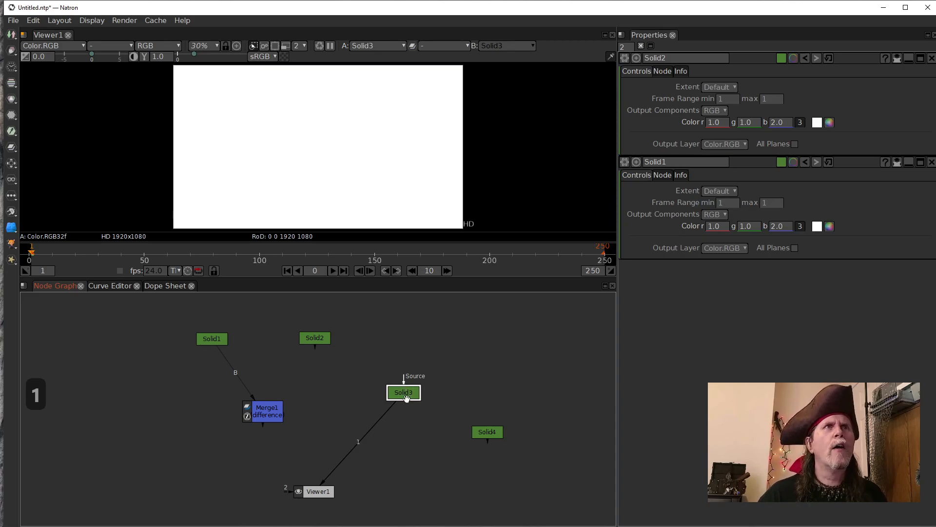
Open the properties of Solid3 and move Merge1 slightly to the right in the node graph.
double_click(409, 395)
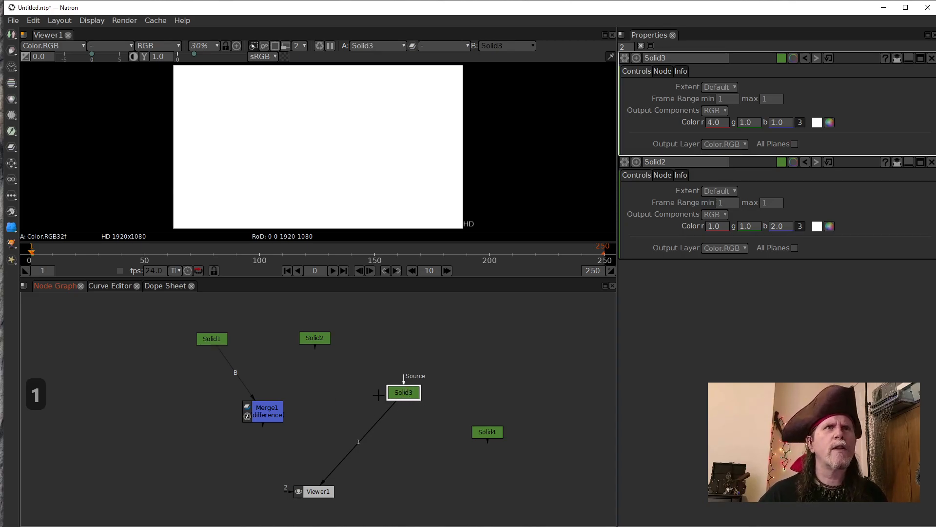
click(279, 405)
drag(281, 416, 305, 411)
View Solid1's output, and connect Solid3 to Merge1's A input to view their difference.
click(211, 339)
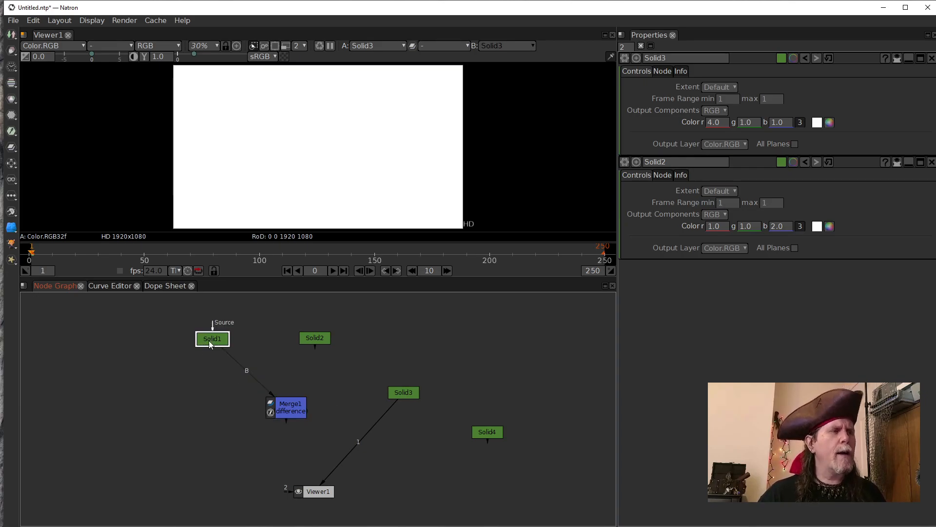
key(1)
click(297, 406)
drag(334, 393, 397, 394)
click(290, 414)
key(1)
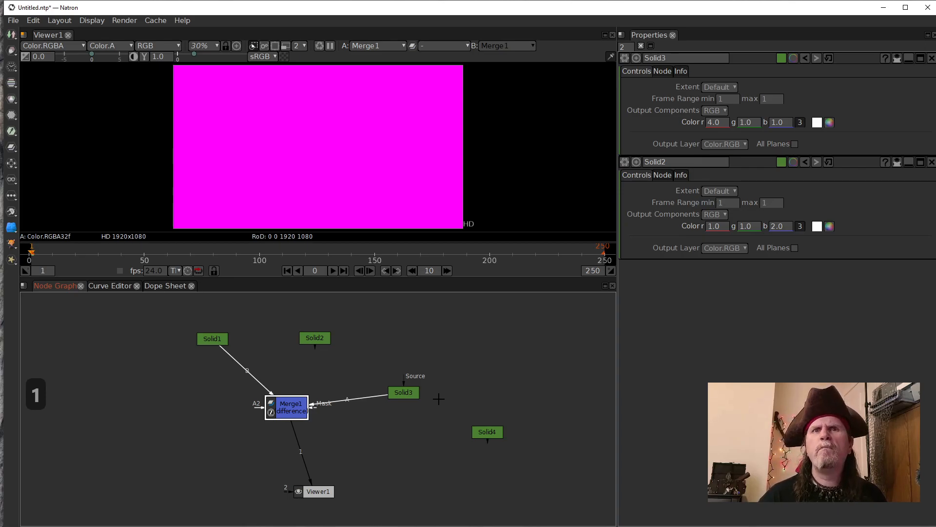
Switch Merge1's A input to Solid2 and back to Solid3, and compare the individual outputs of Solid1, Solid2, and Solid3.
drag(356, 399, 314, 339)
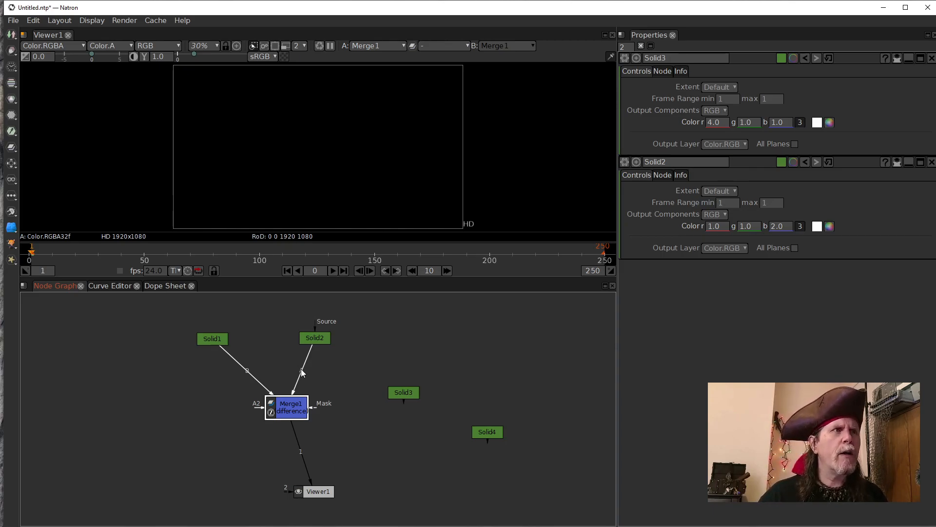
drag(373, 393, 409, 394)
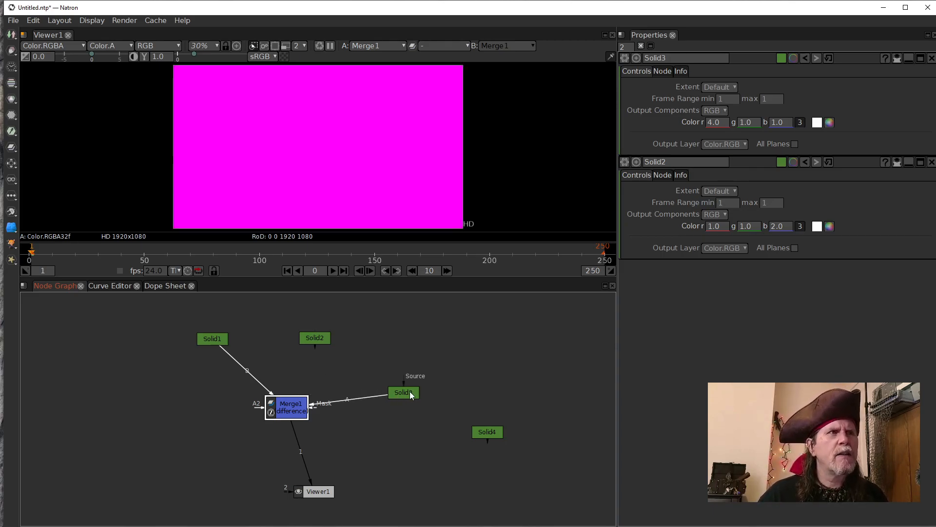
click(220, 339)
key(1)
click(314, 337)
key(1)
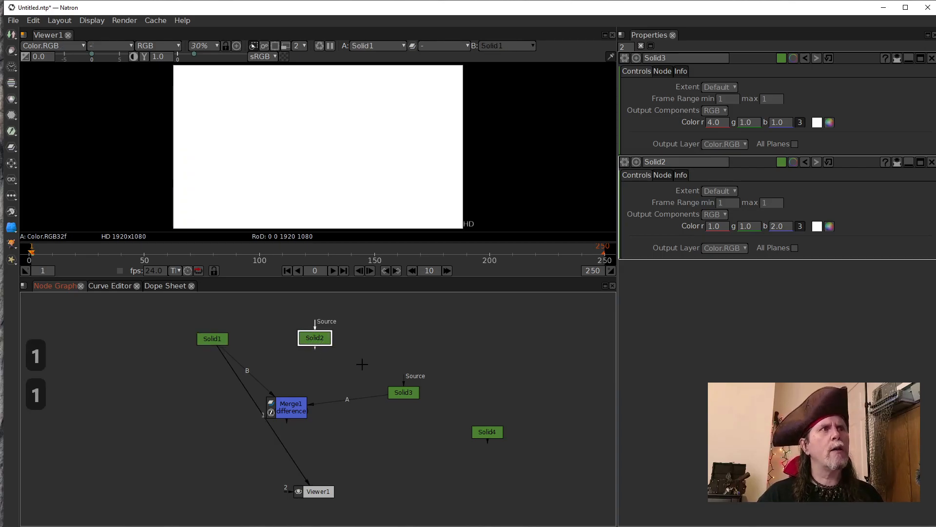
click(413, 395)
key(1)
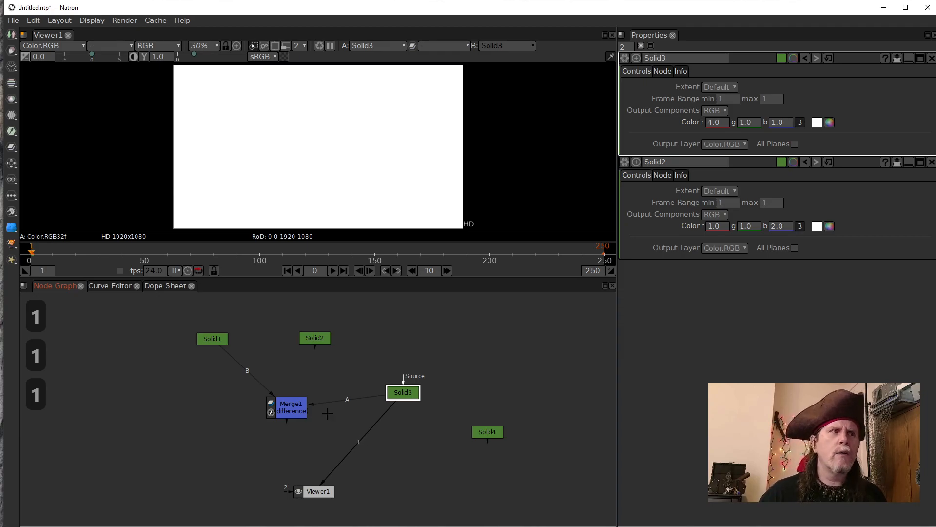
Reconnect Merge1's A input to Solid4, and view the outputs of Merge1, Solid4, and Solid1.
drag(359, 440, 286, 414)
drag(349, 406, 361, 411)
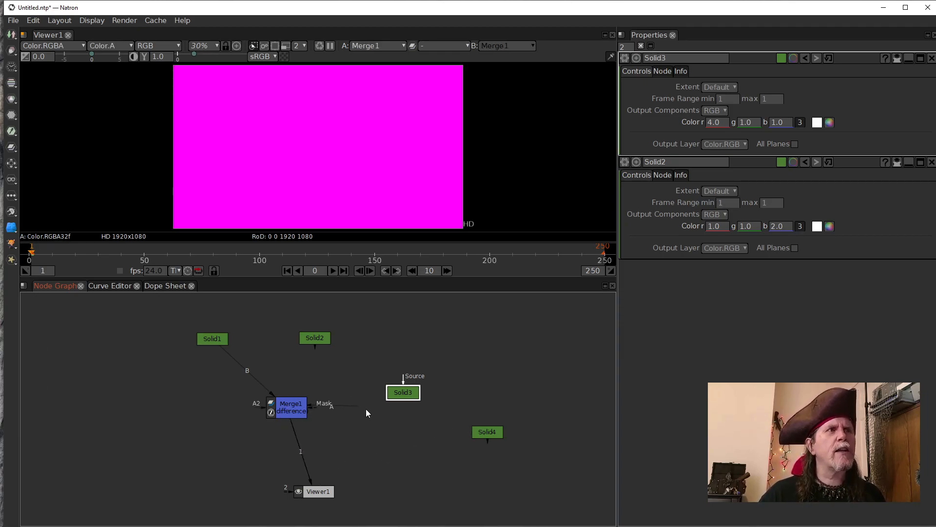
drag(481, 436, 483, 433)
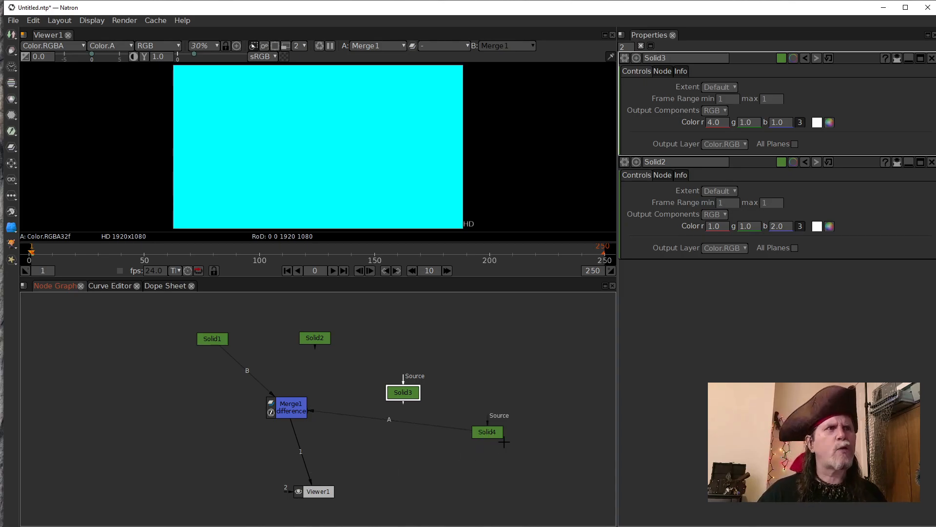
click(487, 431)
key(1)
click(214, 337)
key(1)
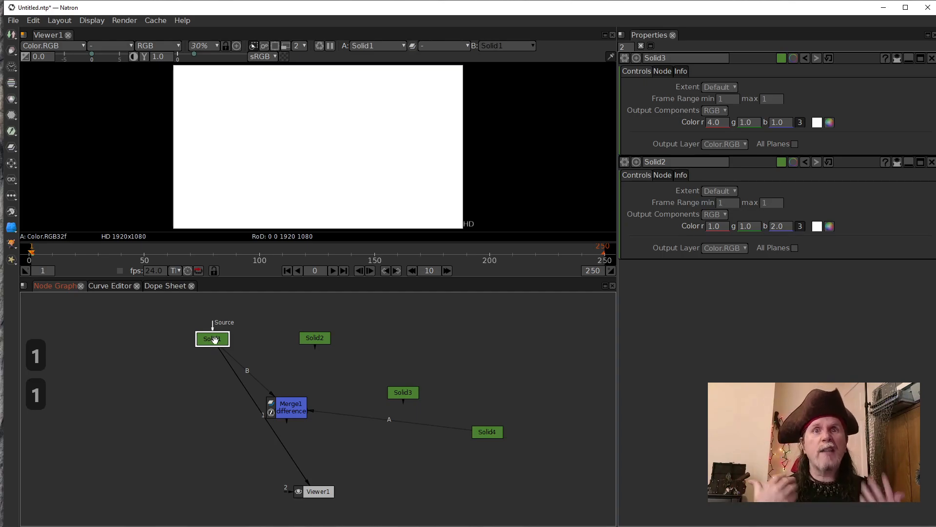
click(314, 338)
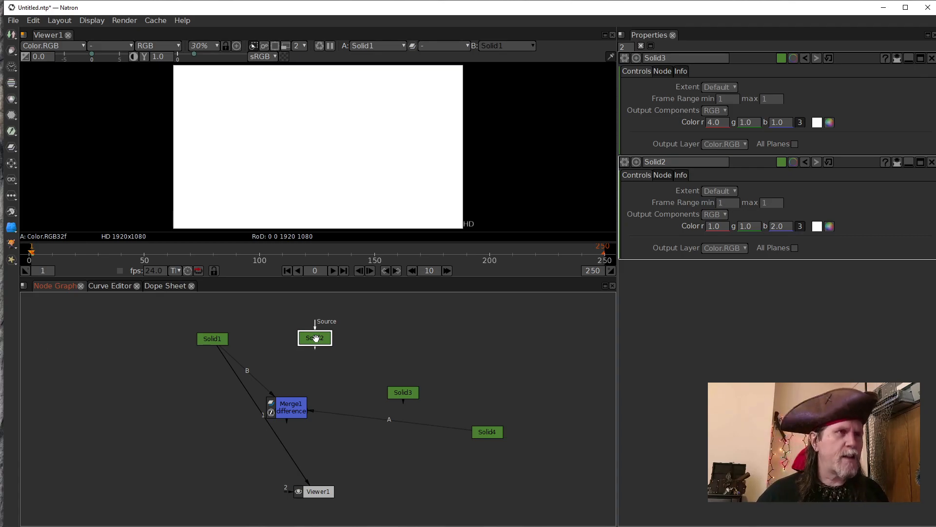
View Merge1's output and reconnect its B input to Solid3 to compare Solid3 with Solid4.
click(286, 408)
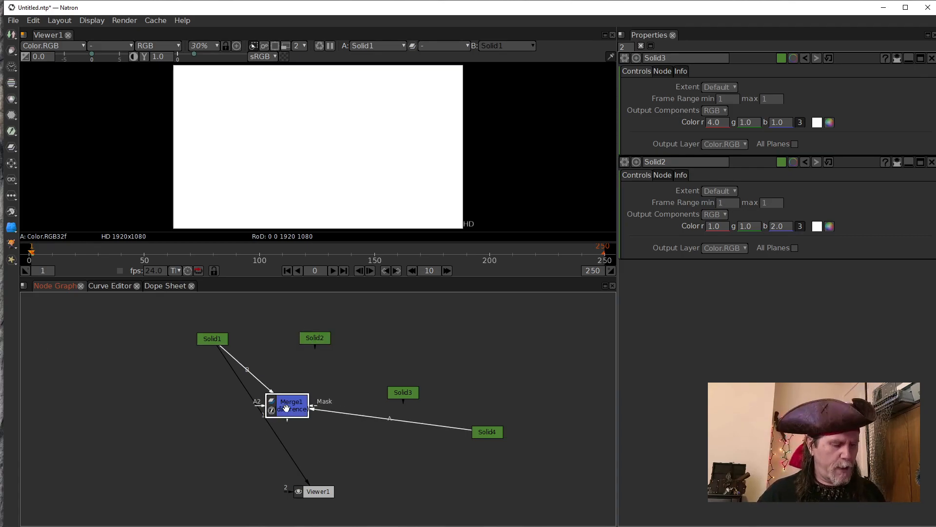
key(1)
drag(253, 377, 399, 394)
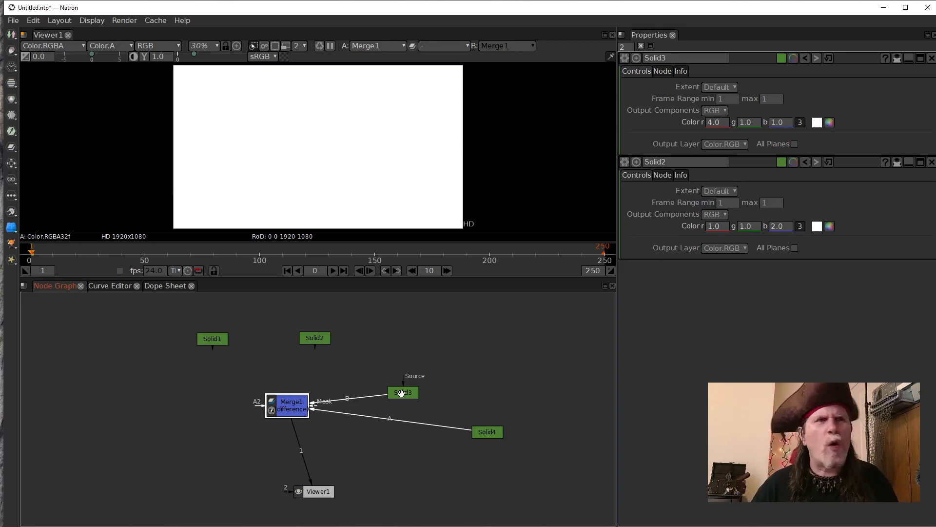
Reconnect Merge1's B input to Solid1 and its A input to Solid2, moving Solid3 slightly higher.
drag(401, 393, 213, 339)
click(414, 422)
drag(312, 337, 314, 338)
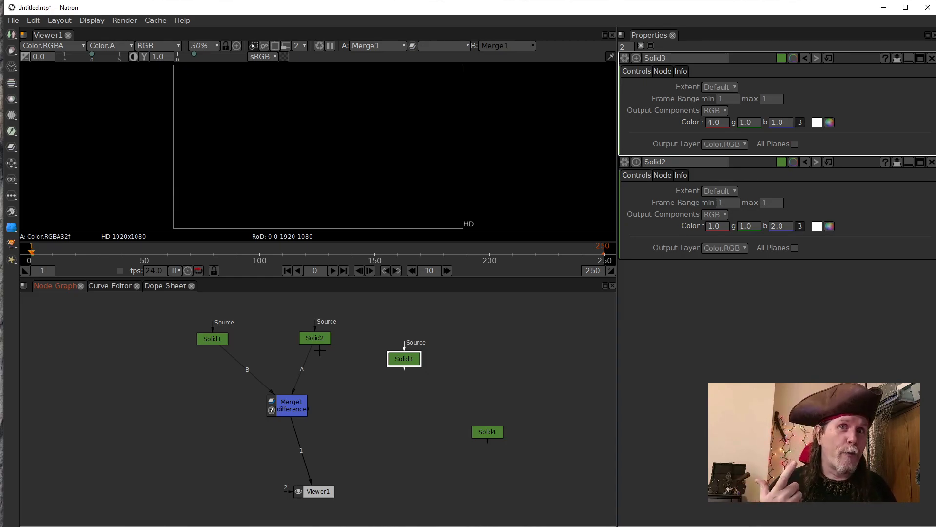
Compare the color values of Solid1, Solid3, and Solid2, and set Solid1's blue color value to 1.0.
click(212, 341)
click(785, 123)
click(713, 123)
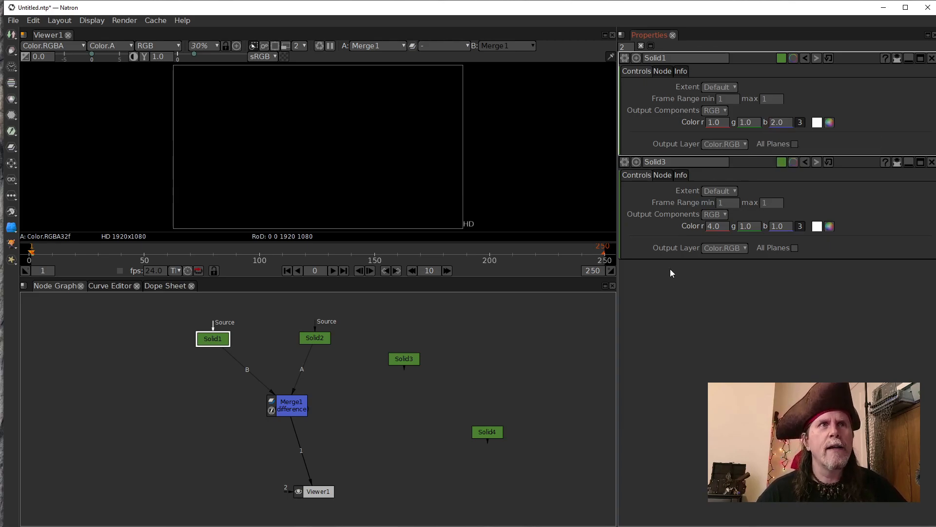
click(412, 361)
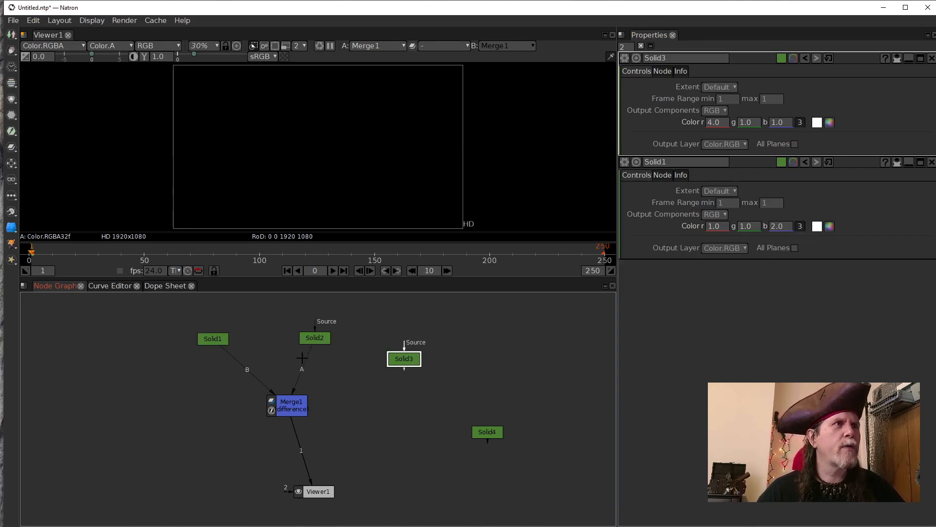
click(310, 337)
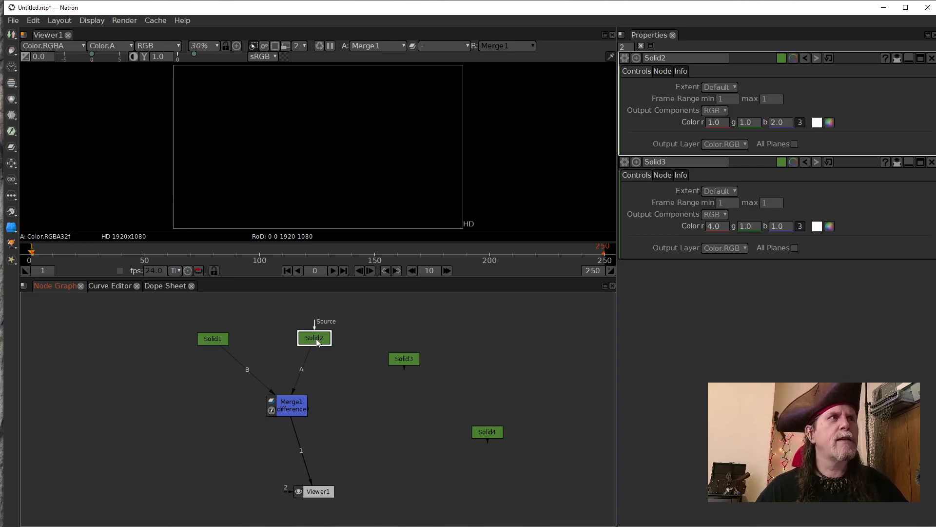
click(213, 340)
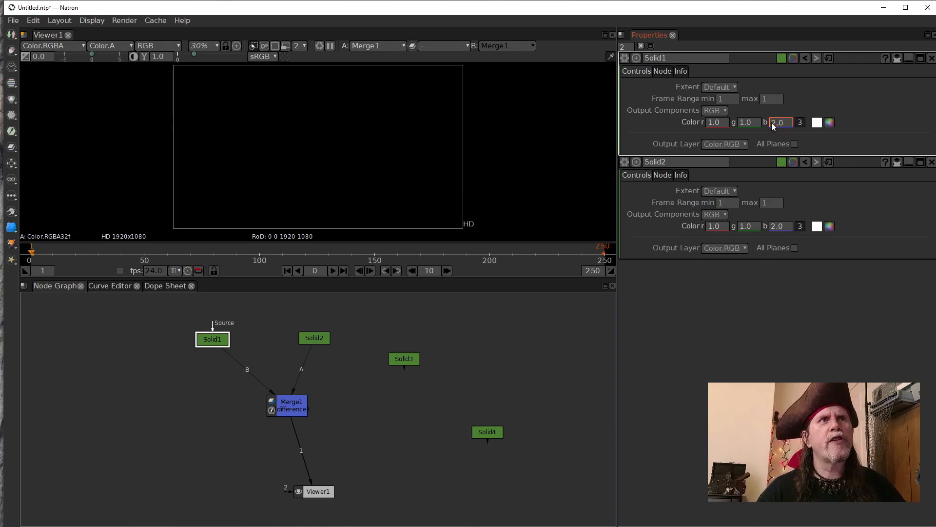
scroll(772, 122, down, 1)
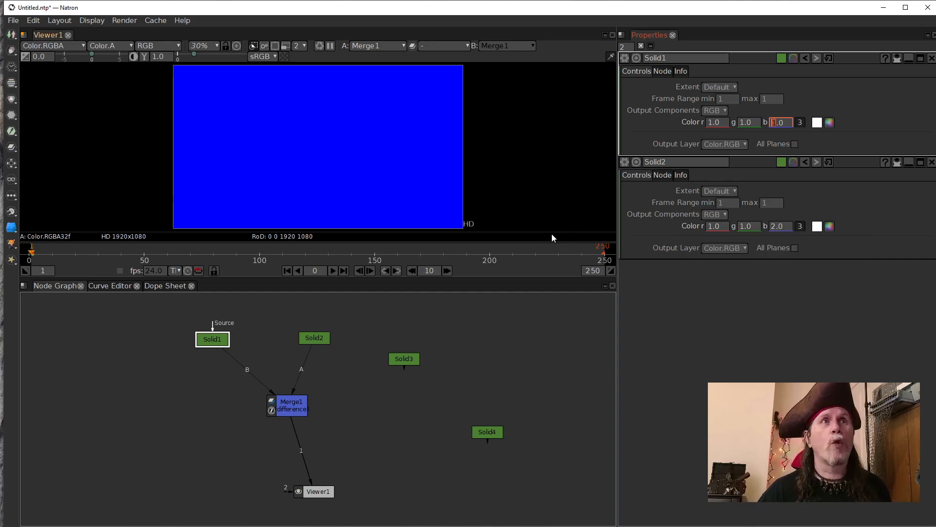
View the outputs of Solid1 and Solid2 in alternation, and view Merge1's difference output.
click(215, 342)
key(1)
click(314, 338)
key(1)
click(212, 339)
key(1)
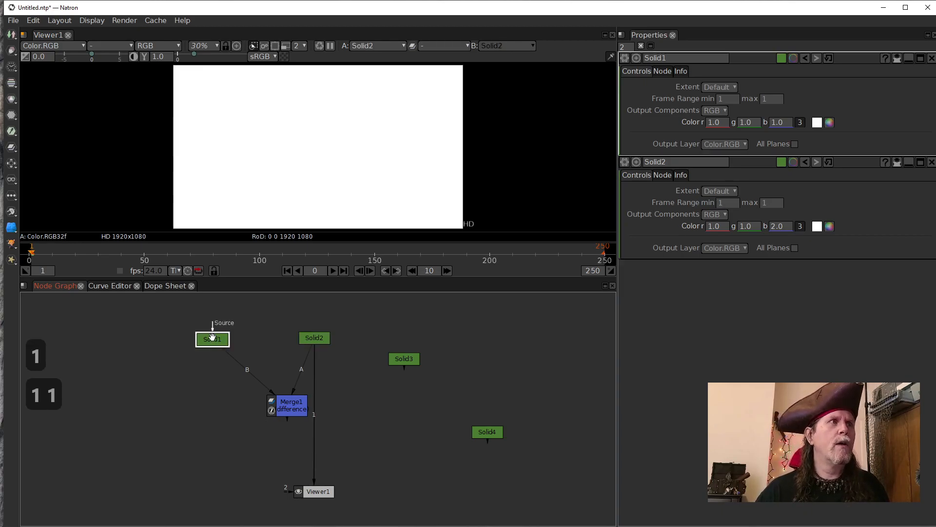
key(1)
click(284, 403)
key(1)
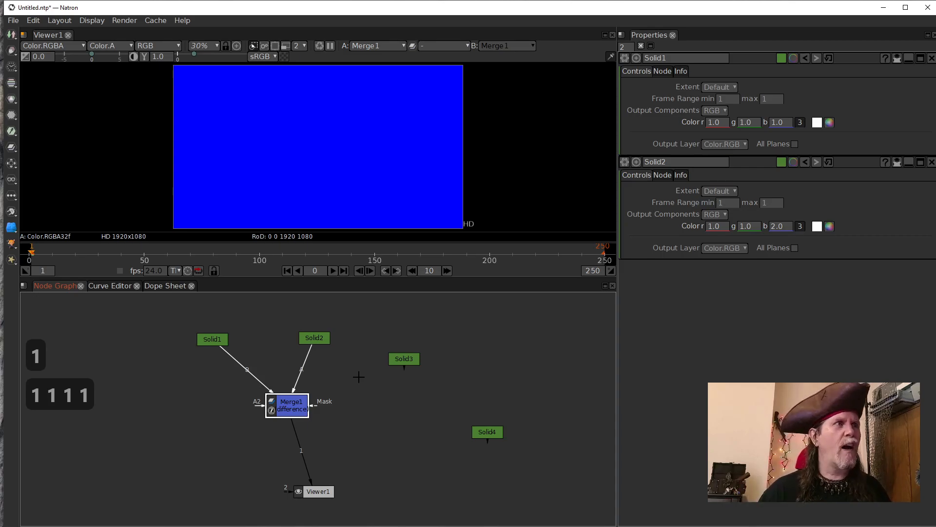
click(213, 341)
key(1)
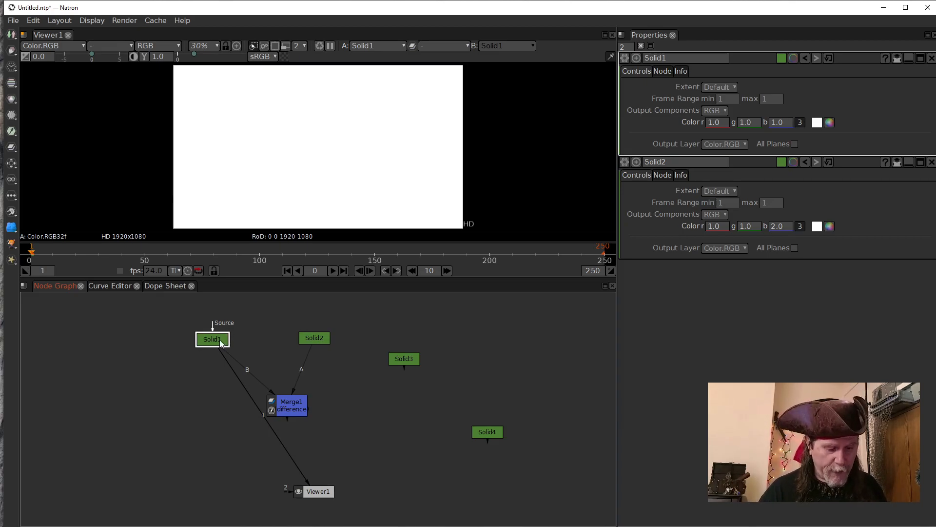
key(c)
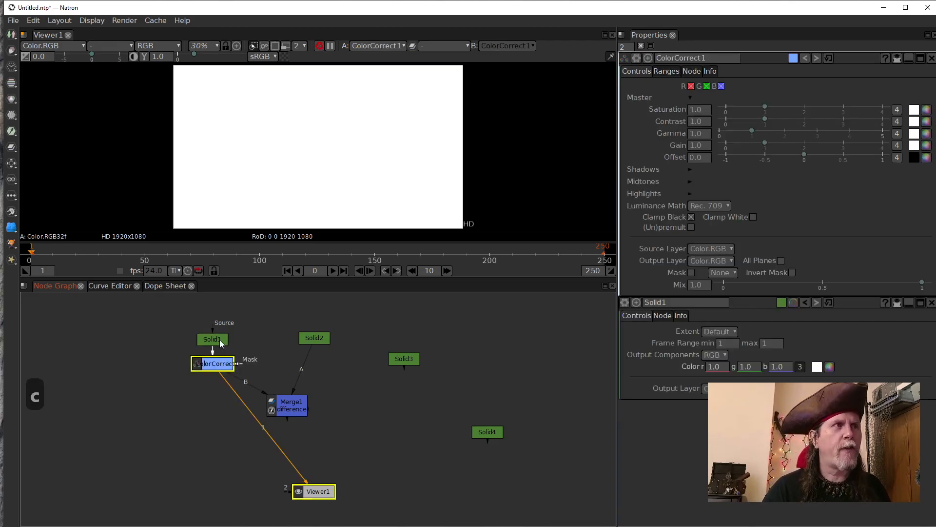
key(a)
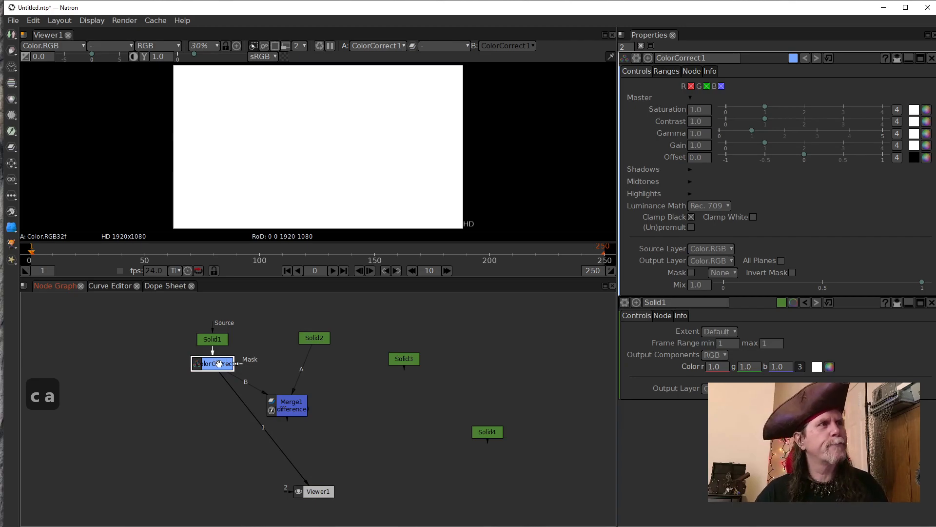
key(Delete)
Insert a Clamp node between Solid1 and Merge1.
click(212, 340)
key(Tab)
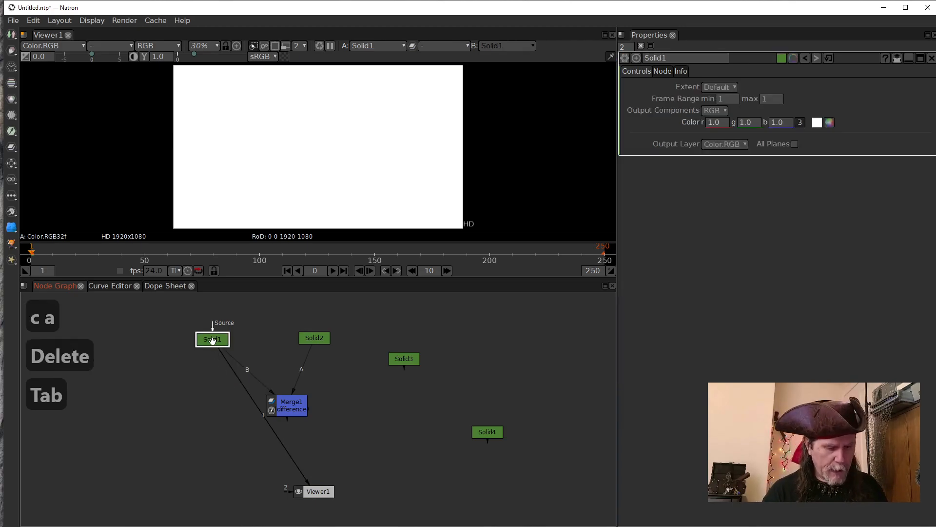
text(clamp)
key(Return)
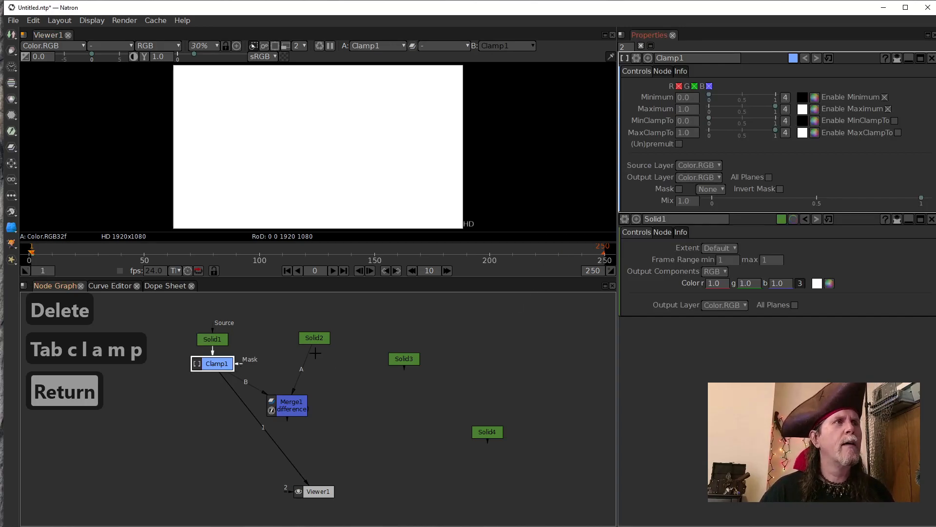
Insert a Clamp node between Solid2 and Merge1, and view Merge1's output.
click(315, 338)
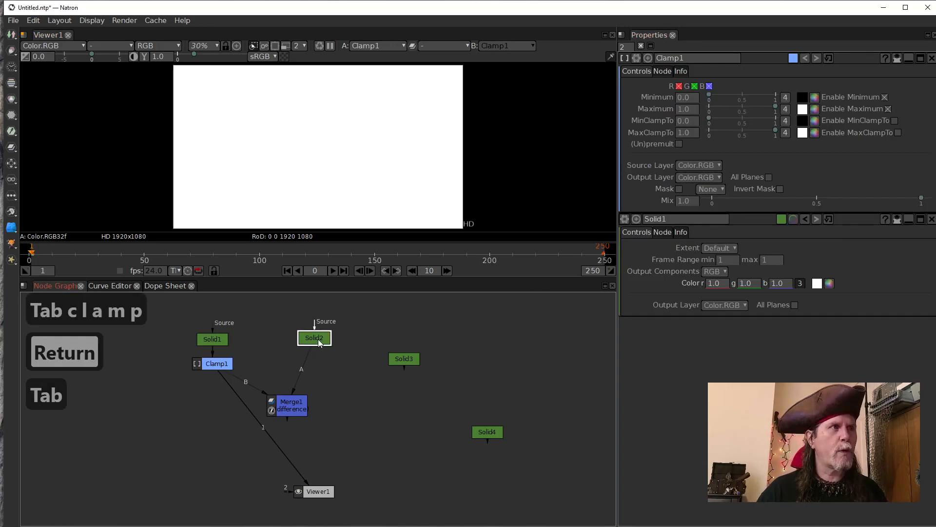
key(Escape)
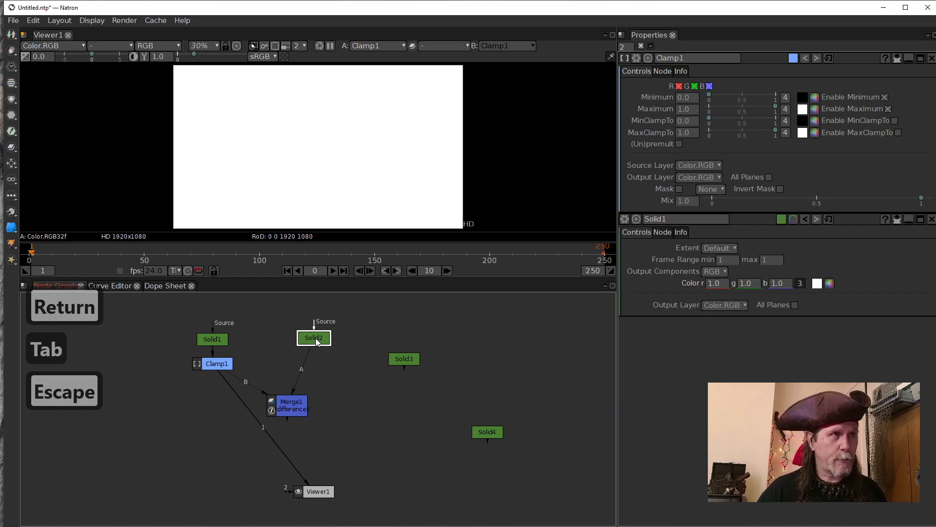
key(Tab)
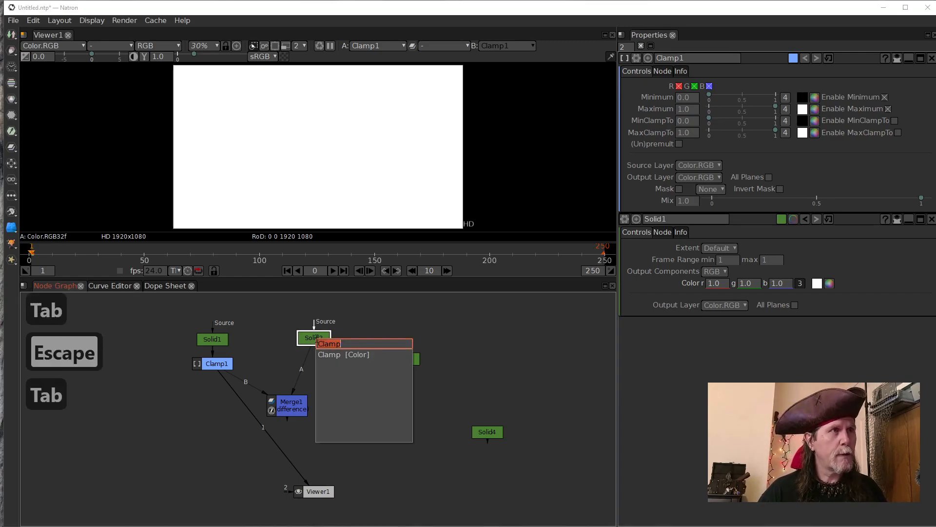
key(Return)
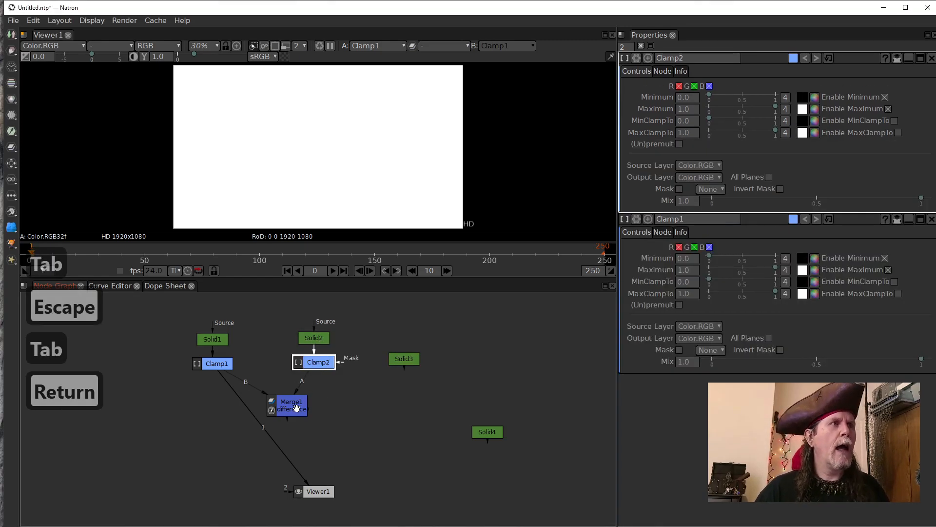
click(299, 412)
key(1)
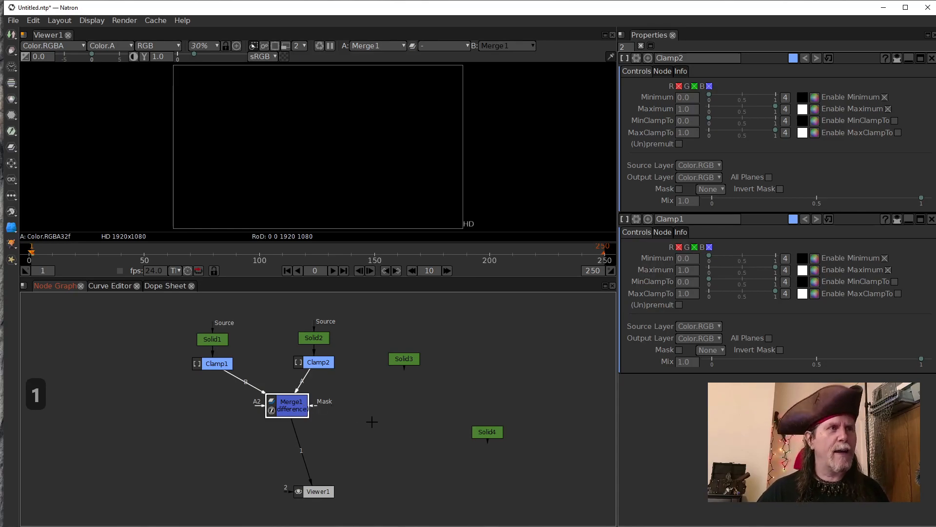
Compare Solid3 with Merge1's output using a new Merge node set to difference, with Solid3 on its A input.
key(m)
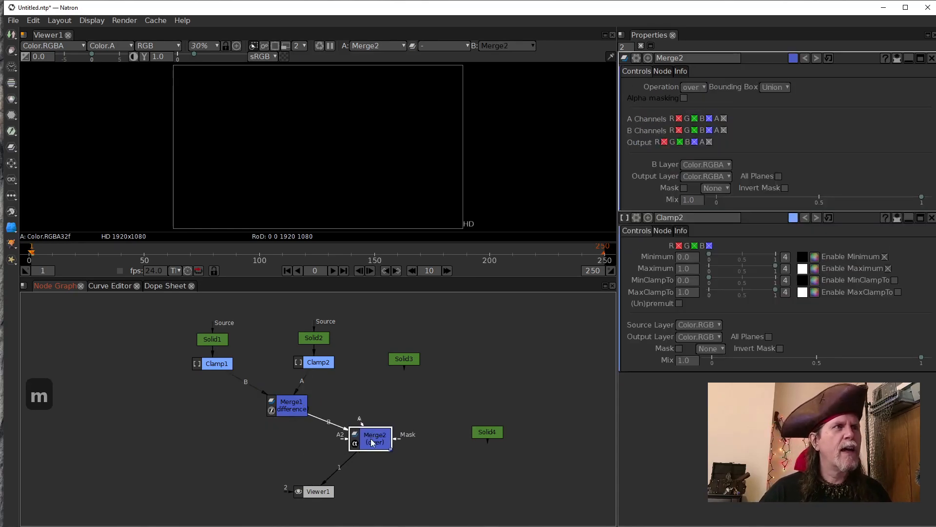
drag(360, 420, 405, 359)
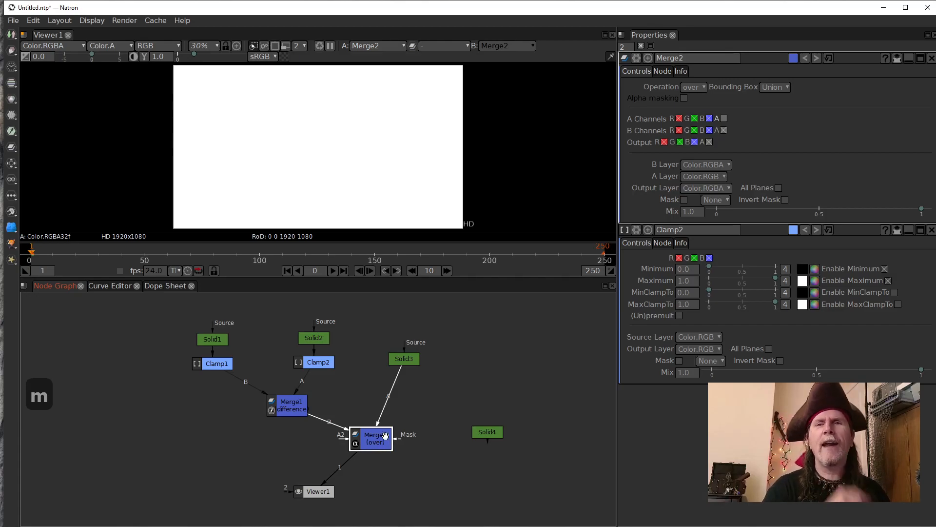
drag(385, 436, 382, 434)
click(691, 87)
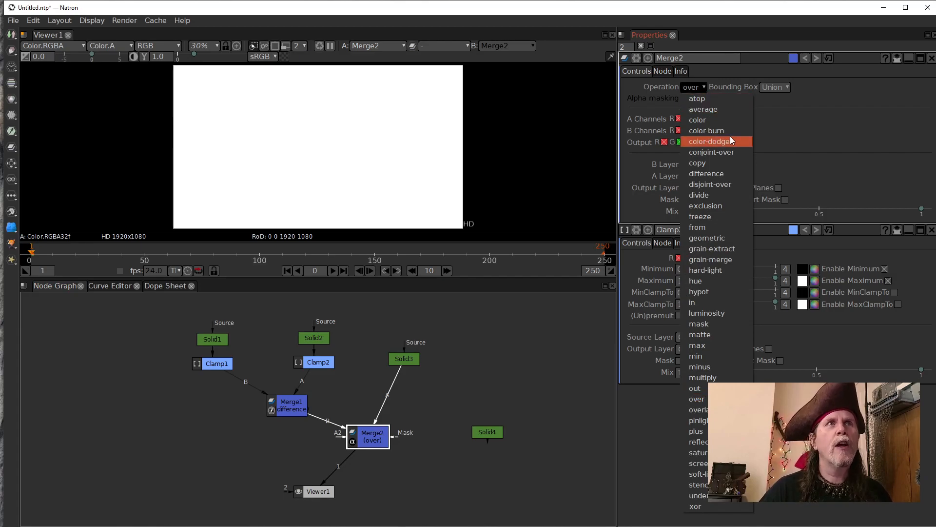
click(728, 172)
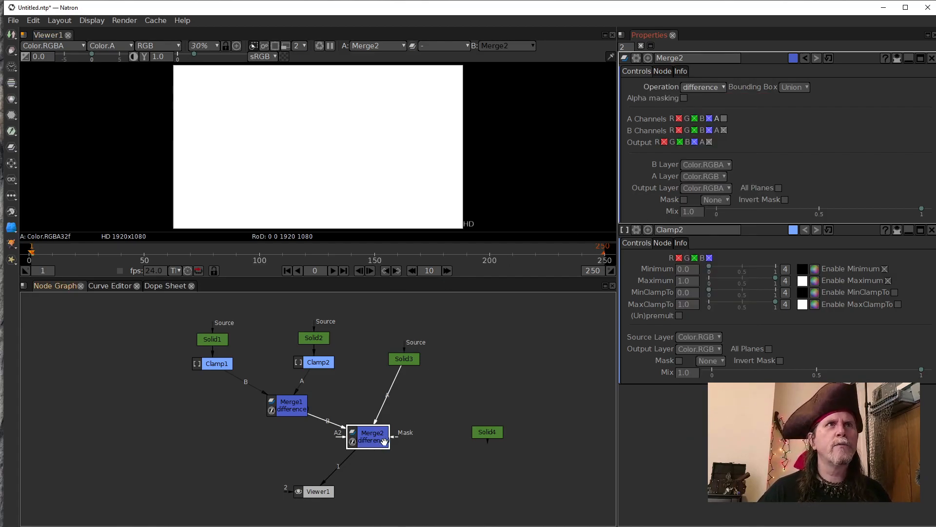
Check the settings of Solid3, Merge2 and Merge1, and move Solid3 and Merge2 higher in the node graph.
click(404, 358)
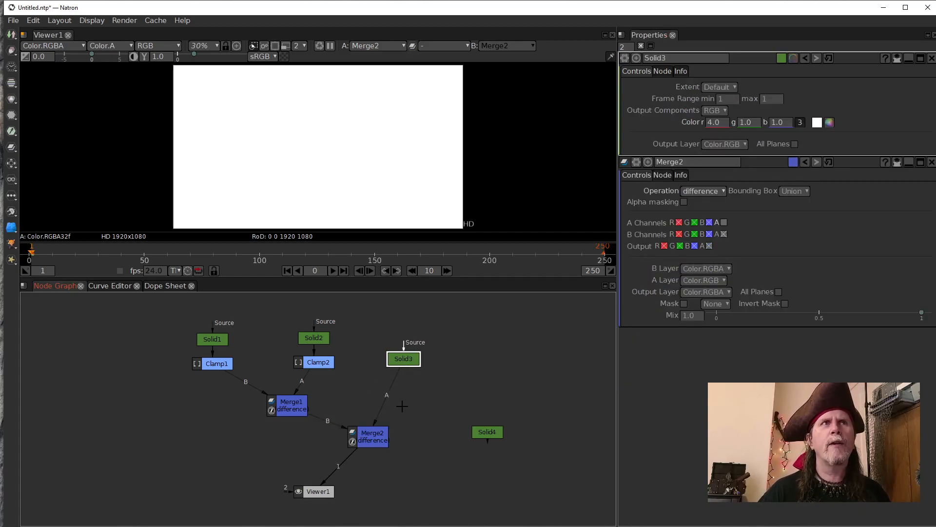
click(292, 408)
click(381, 443)
drag(381, 443, 375, 437)
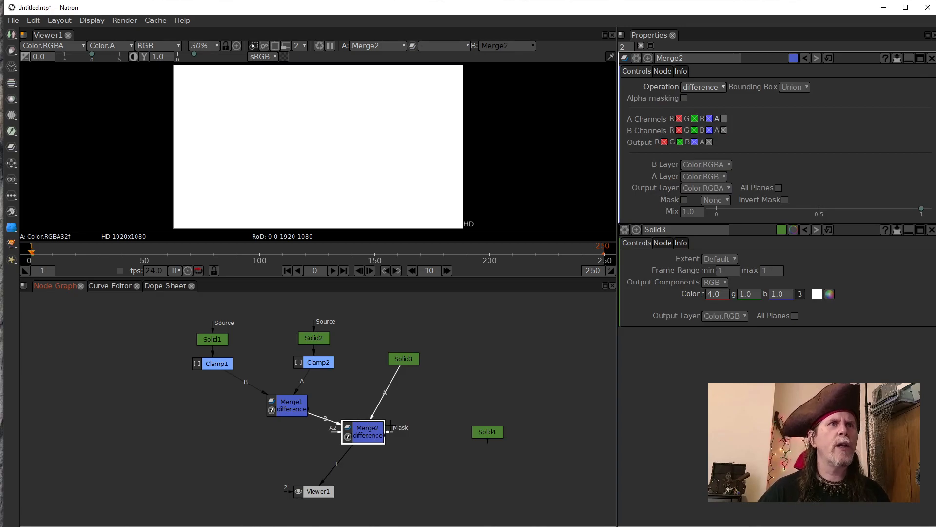
click(292, 412)
drag(403, 360, 405, 344)
drag(371, 435, 372, 418)
click(277, 407)
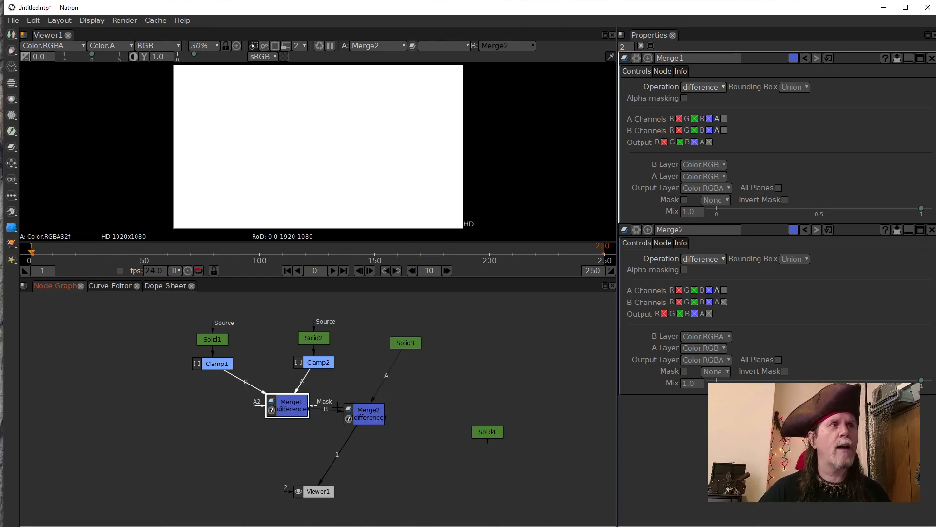
click(373, 419)
Connect Merge2's A input to Solid4 instead of Solid3, and move Merge2 back down above the viewer node.
click(477, 427)
click(371, 419)
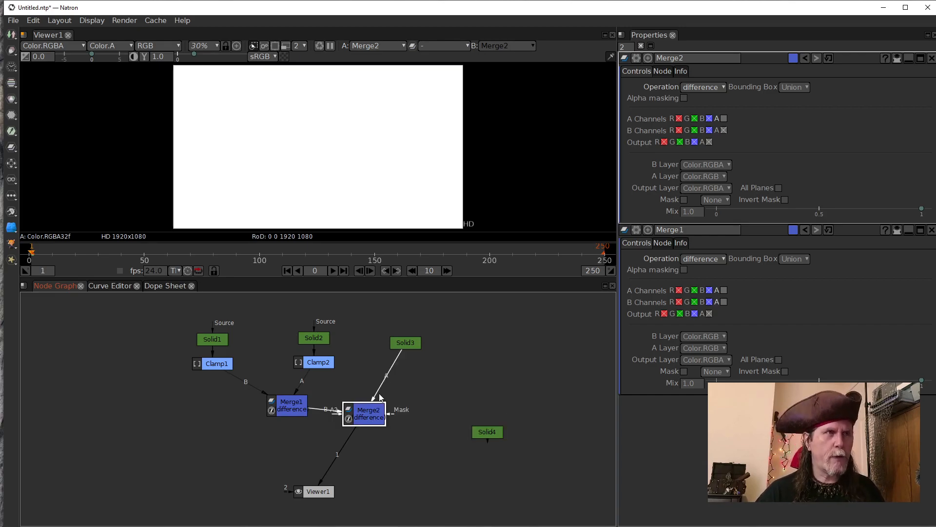
drag(380, 387, 484, 432)
drag(364, 414, 372, 441)
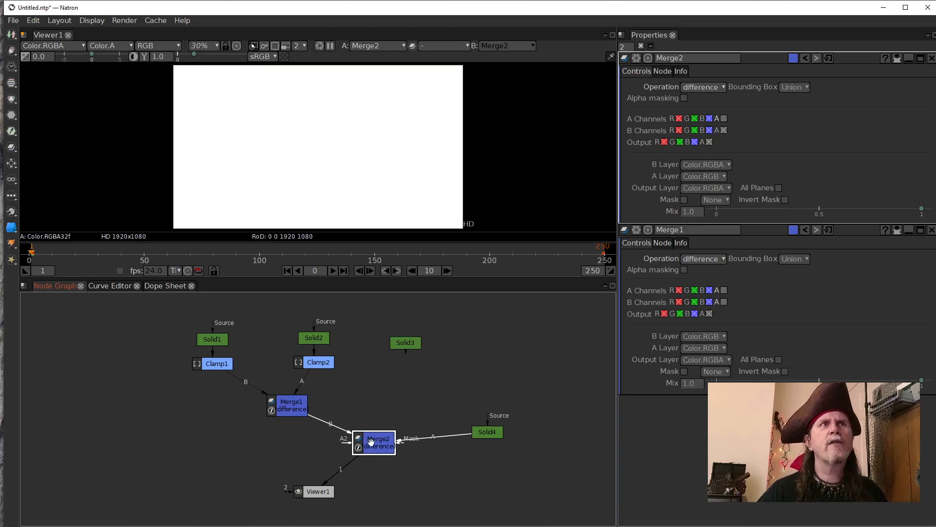
Try rewiring Merge2's inputs through Solid3 and Solid2, ending with Merge1 on A and Solid4 on B.
drag(324, 419, 405, 342)
drag(453, 438, 321, 338)
drag(396, 378, 496, 432)
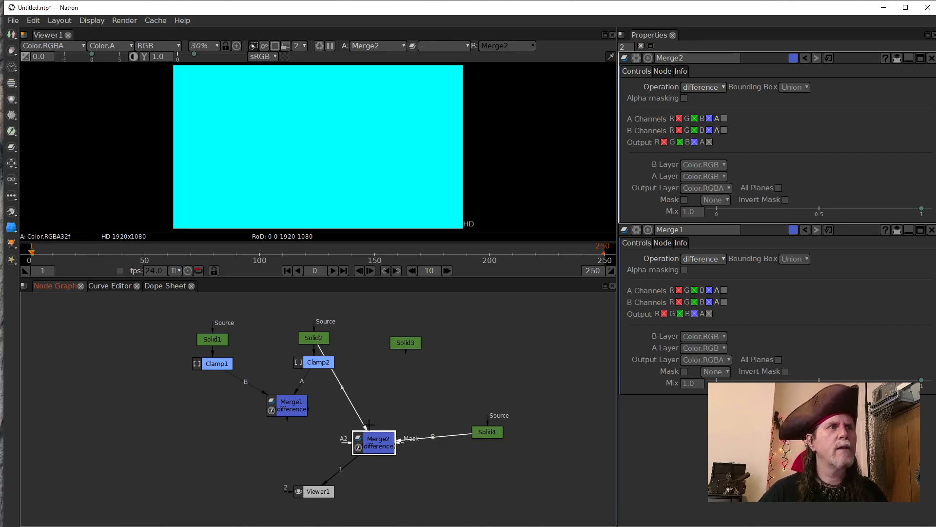
drag(361, 336, 289, 404)
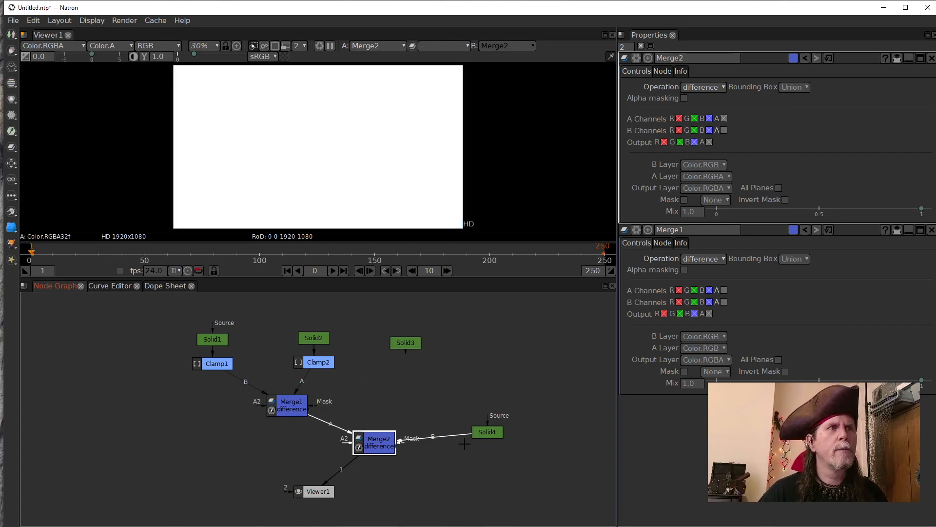
Open Solid4's settings to check its color values, and view its output.
click(506, 425)
double_click(490, 425)
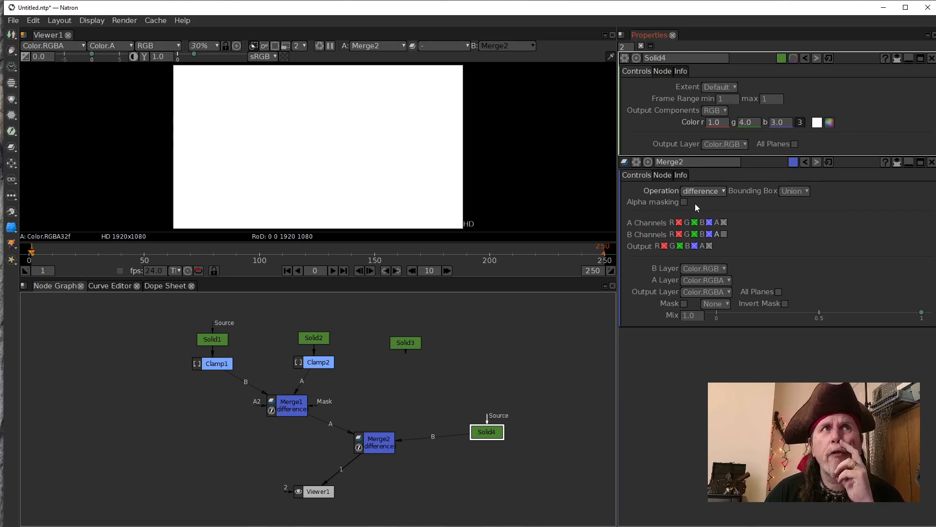
key(1)
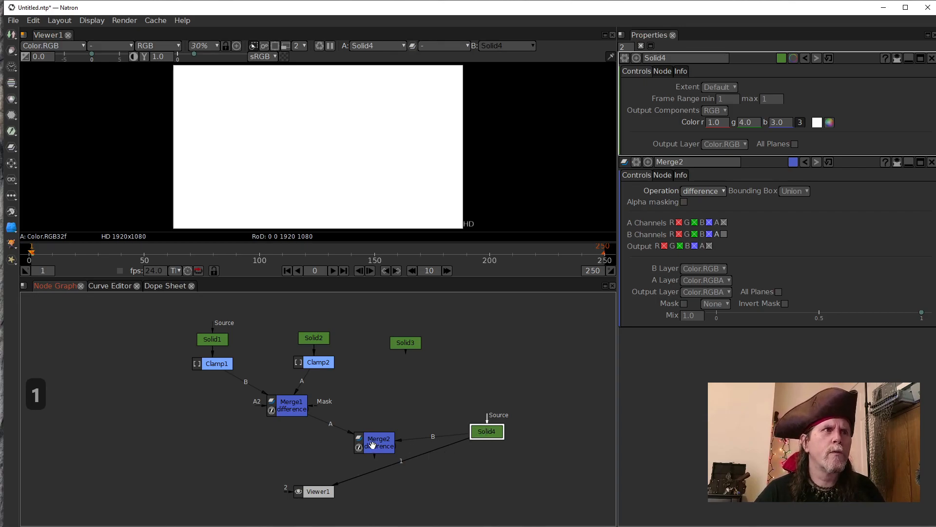
Swap Merge2's inputs so that Merge1 feeds B and Solid4 feeds A, and view Merge2's output.
drag(377, 445, 386, 454)
drag(336, 429, 338, 426)
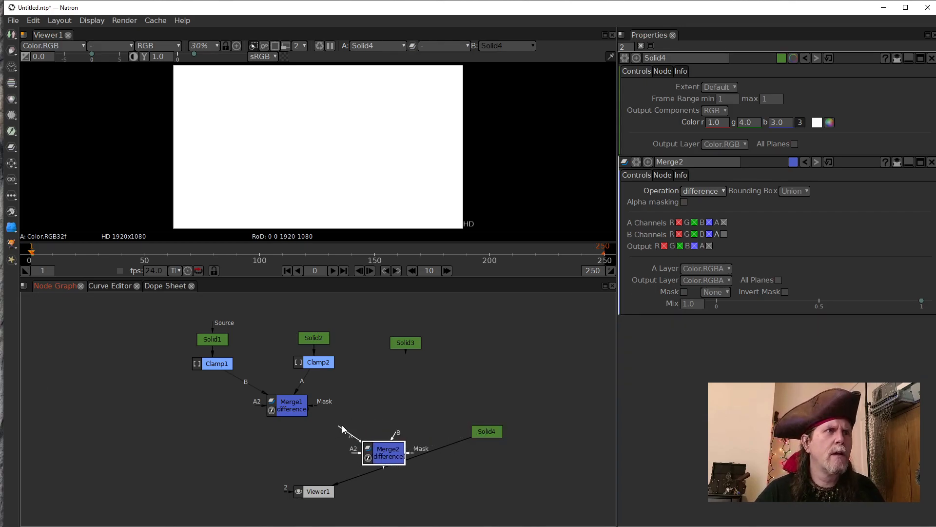
drag(469, 424, 484, 430)
drag(390, 457, 290, 406)
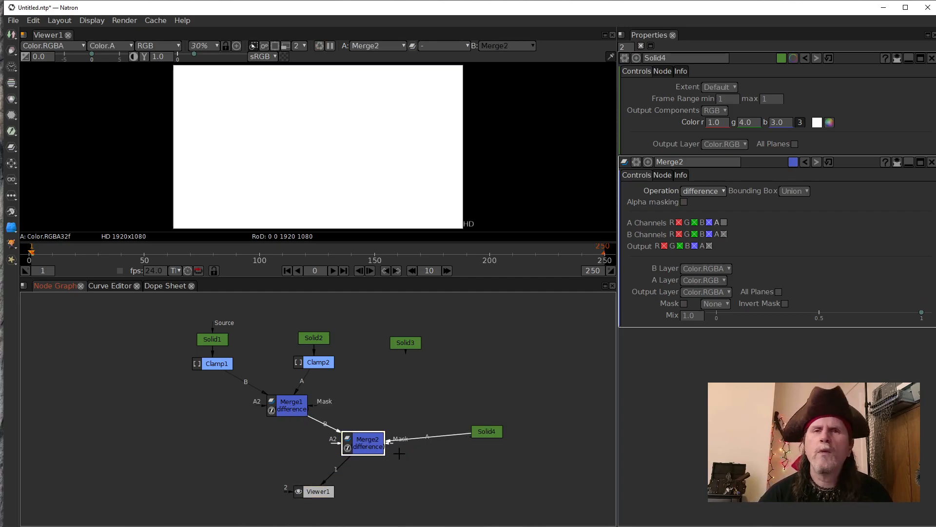
View Merge1's difference output, and move the Clamp1 node out from under Solid1.
click(299, 409)
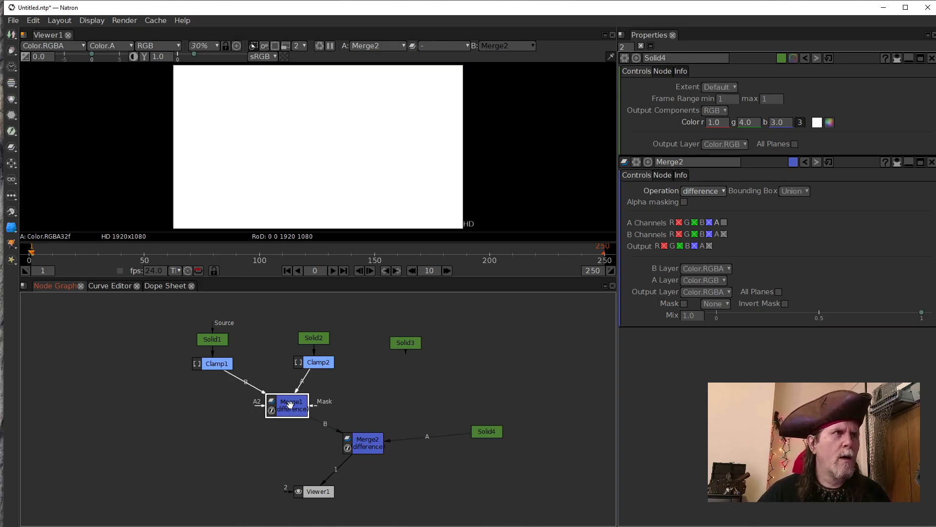
key(1)
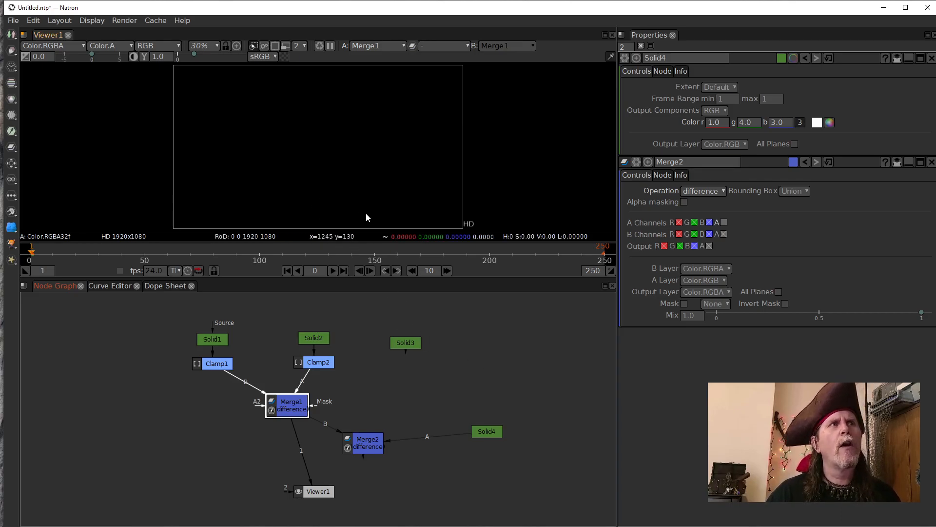
click(219, 365)
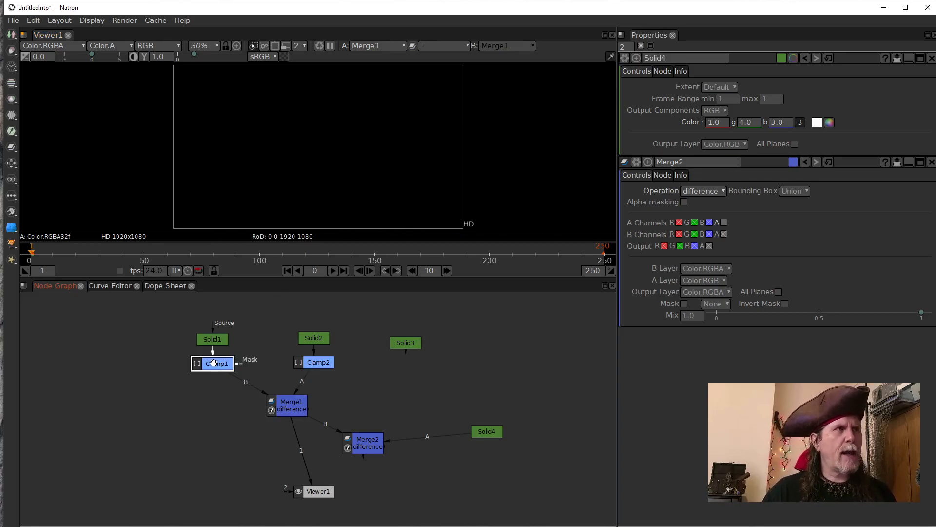
drag(216, 366, 165, 374)
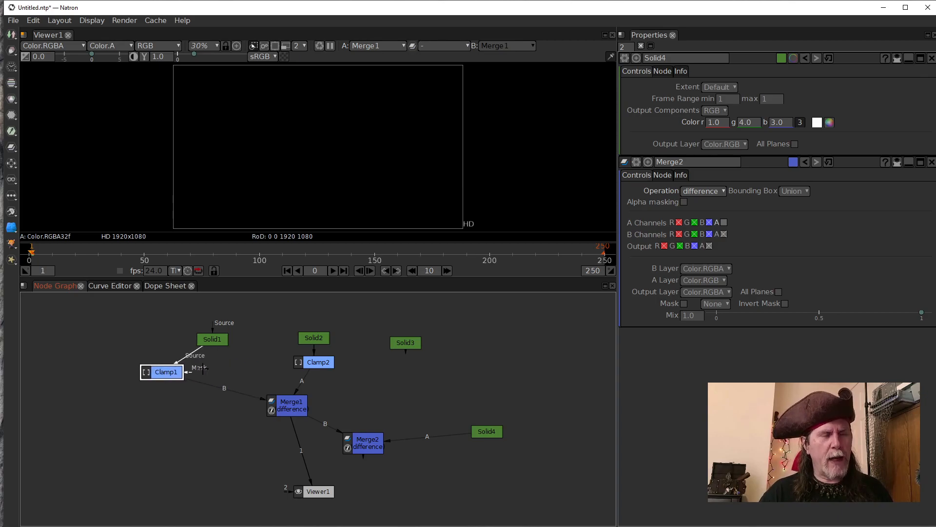
Close the open node settings, and view the outputs of Solid1, Solid2 and Solid3 in turn, sampling their pixel values.
click(220, 342)
key(1)
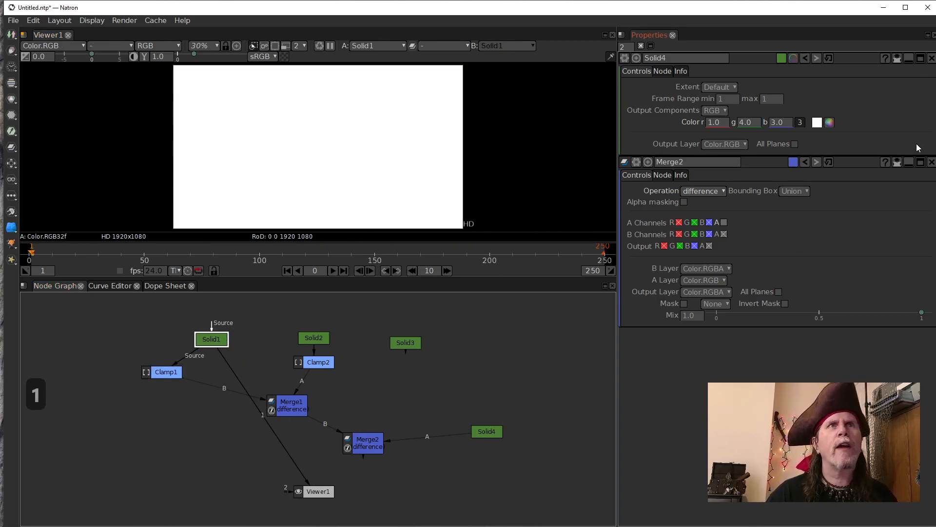
click(932, 161)
click(931, 58)
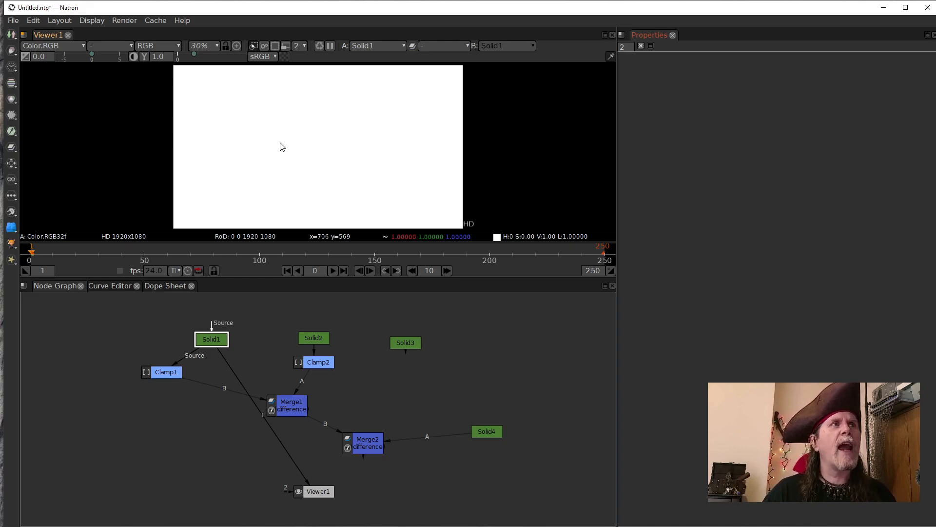
click(314, 337)
key(1)
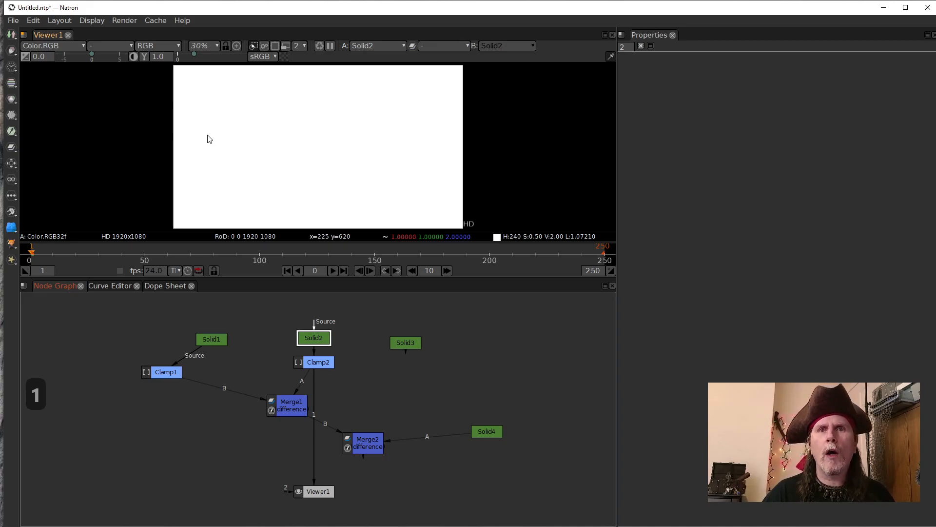
click(402, 342)
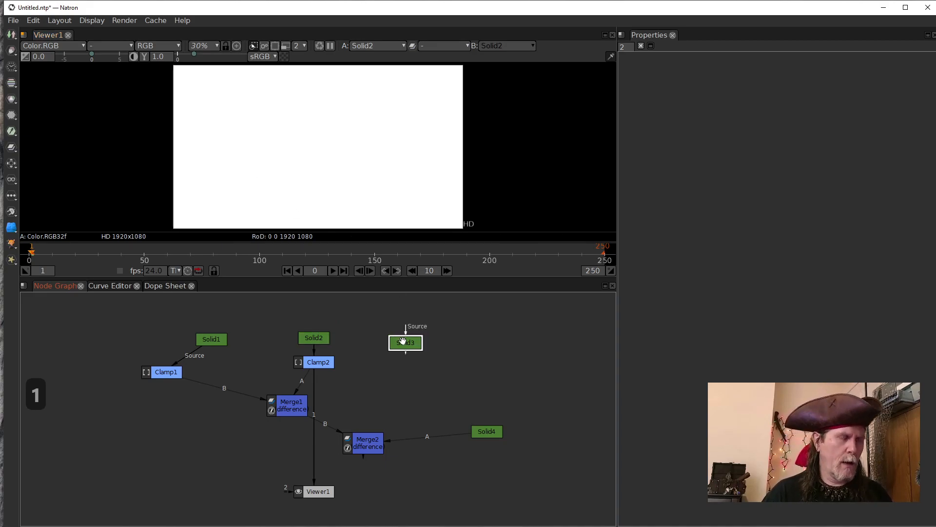
key(1)
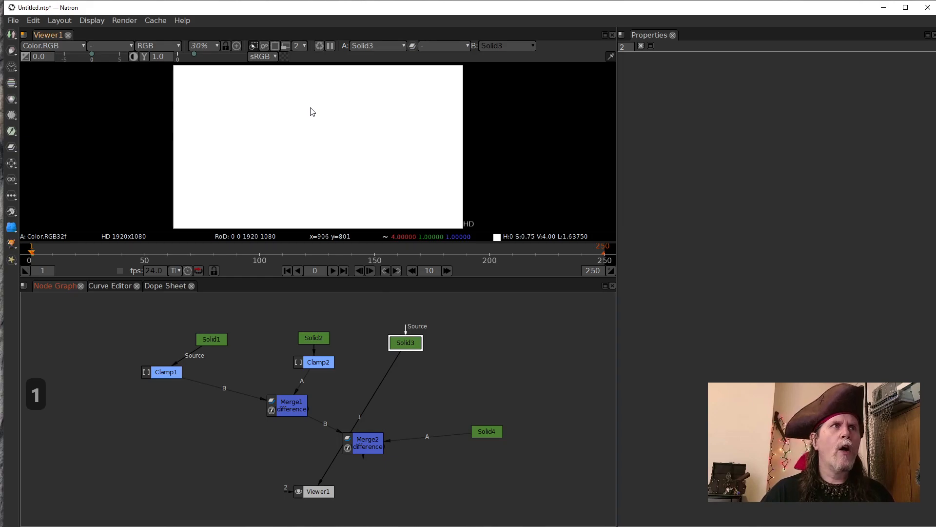
Open the settings of Solid3 and Solid2 to compare their color values, and view Solid2's output.
click(321, 365)
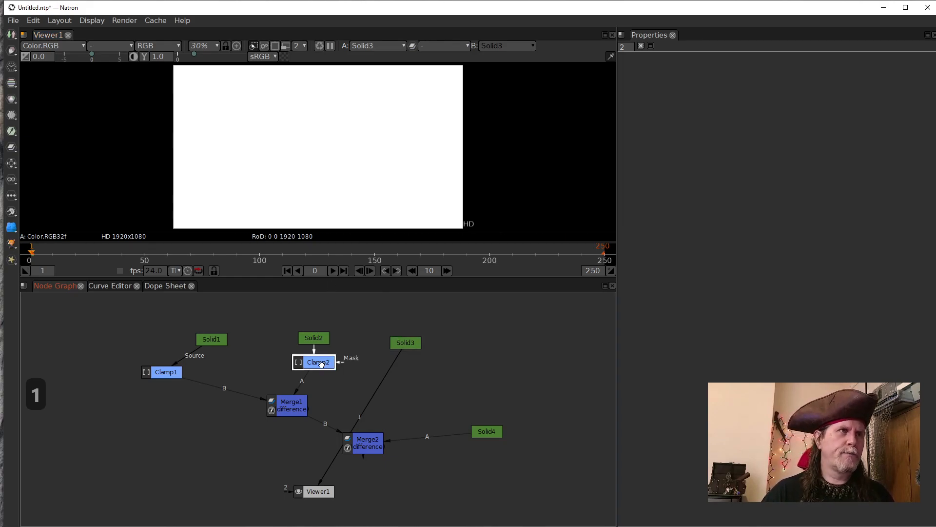
double_click(404, 345)
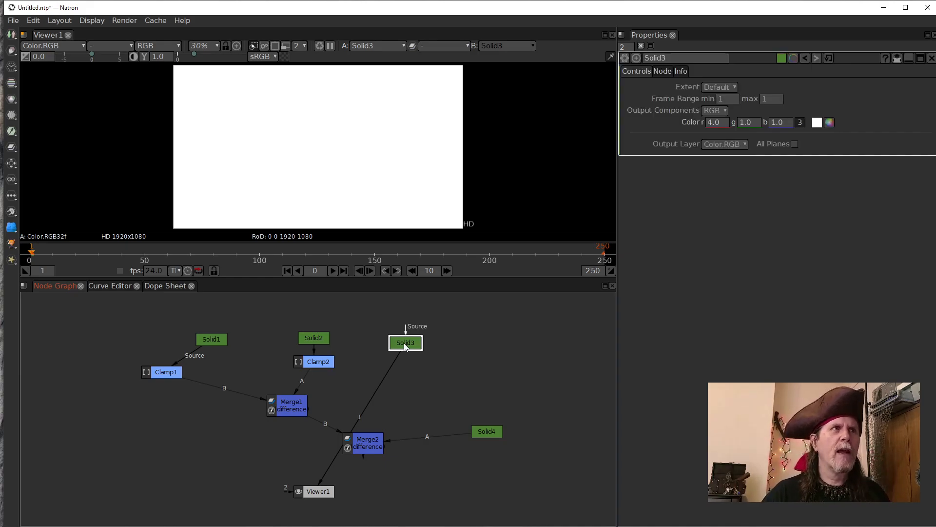
double_click(322, 336)
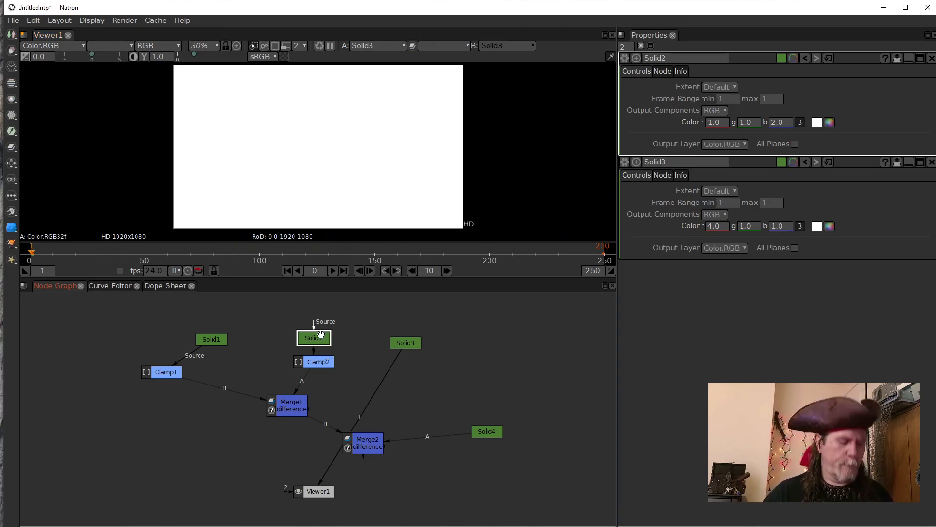
key(1)
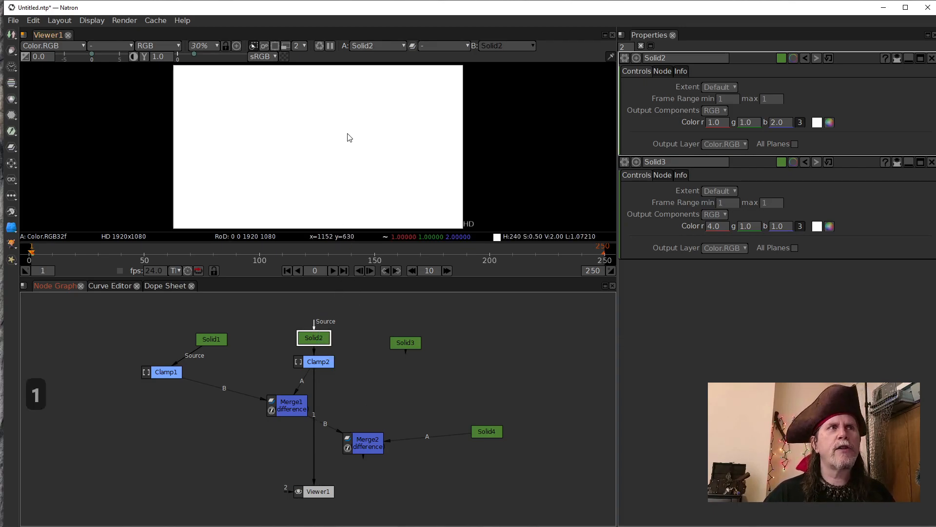
click(414, 340)
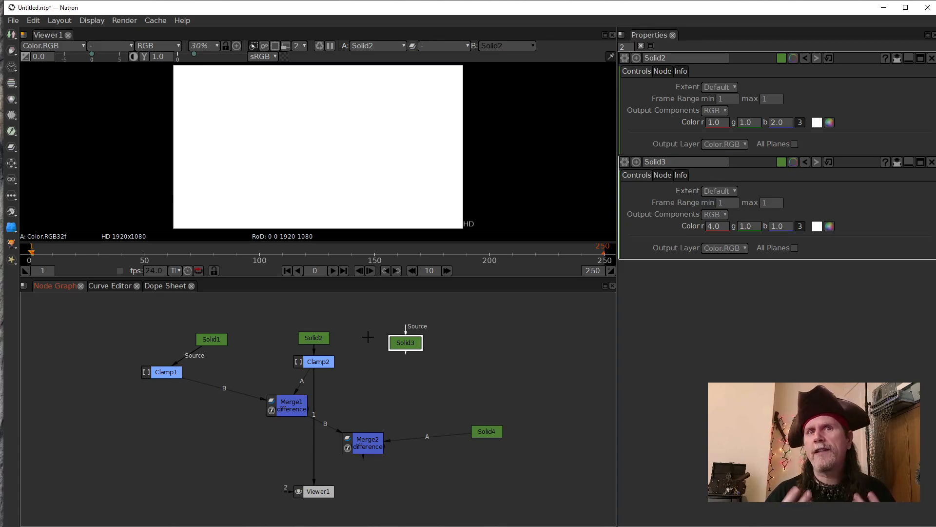
Connect Merge2's B input to Solid3 and view the result, moving Clamp2 beside Solid2 and Solid4 beside Solid3.
click(318, 362)
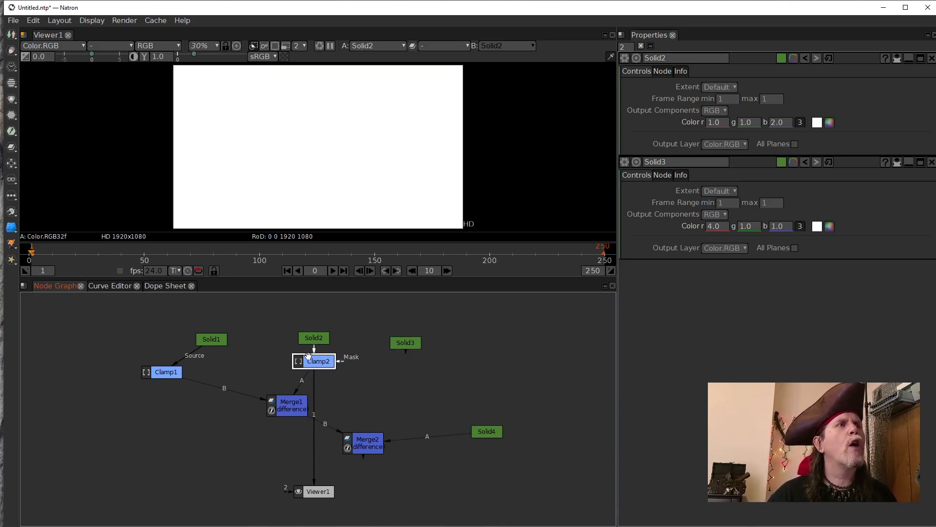
drag(320, 360, 259, 336)
click(378, 447)
drag(331, 431, 405, 344)
click(316, 425)
click(360, 440)
key(1)
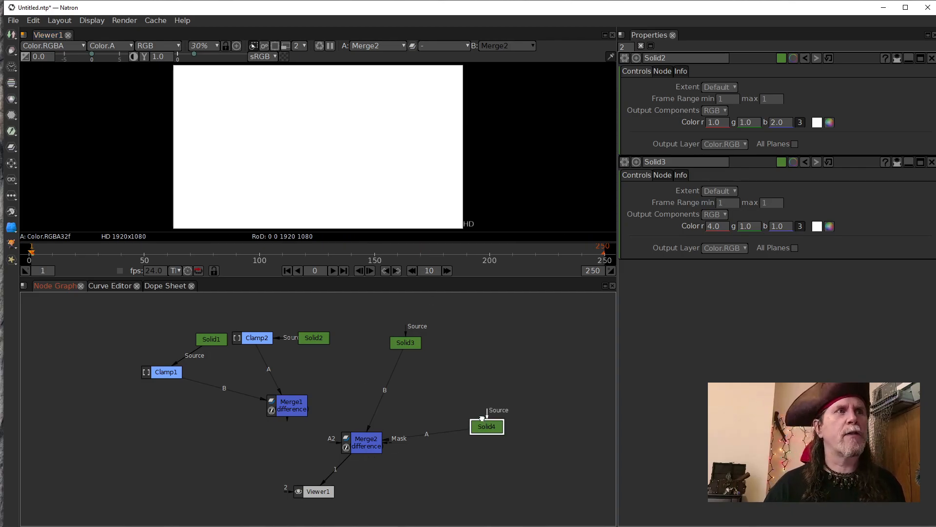
drag(476, 428, 472, 334)
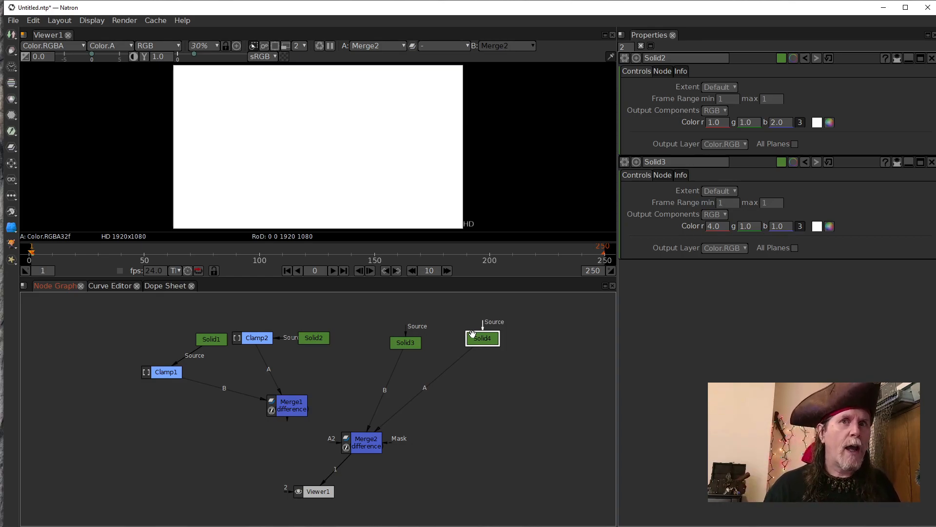
Add a SeNoise node and connect it to Merge2's Mask input, with the viewer node placed directly below Merge2.
click(502, 414)
key(Tab)
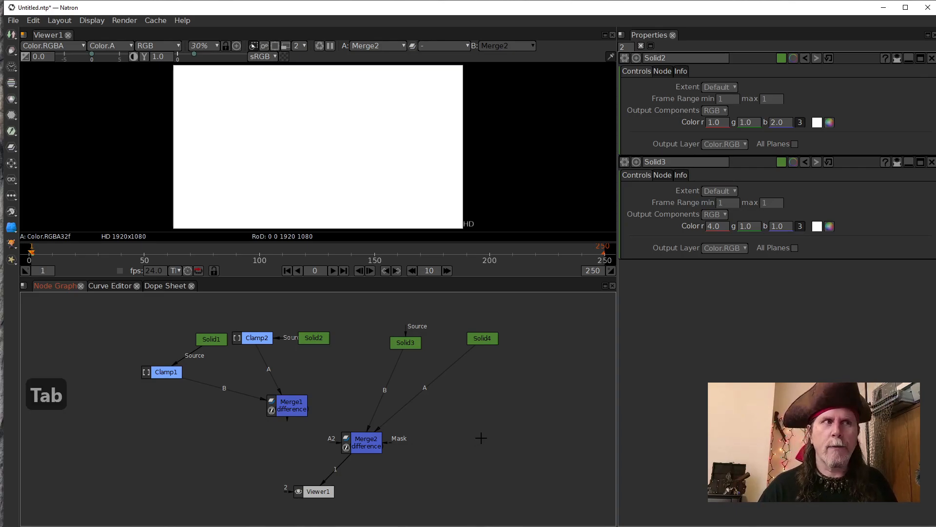
text(se)
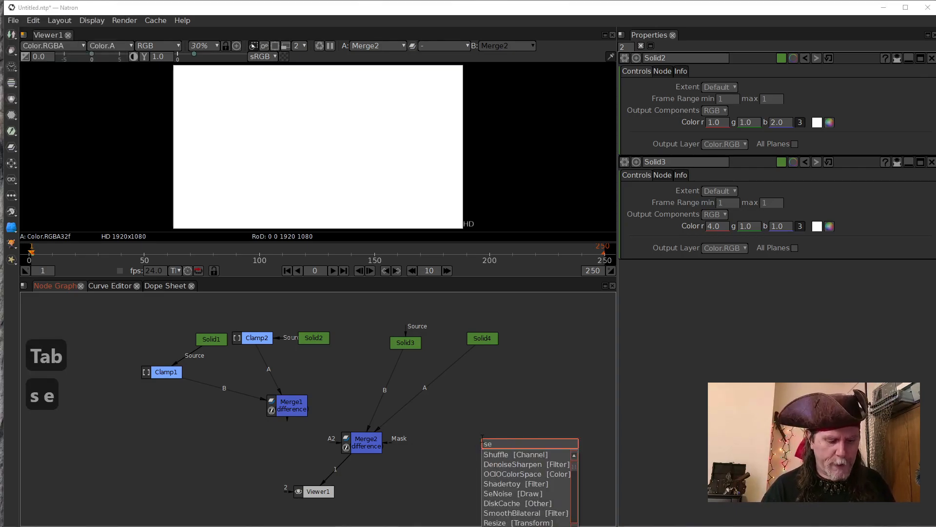
text(nou)
key(BackSpace)
text(ise)
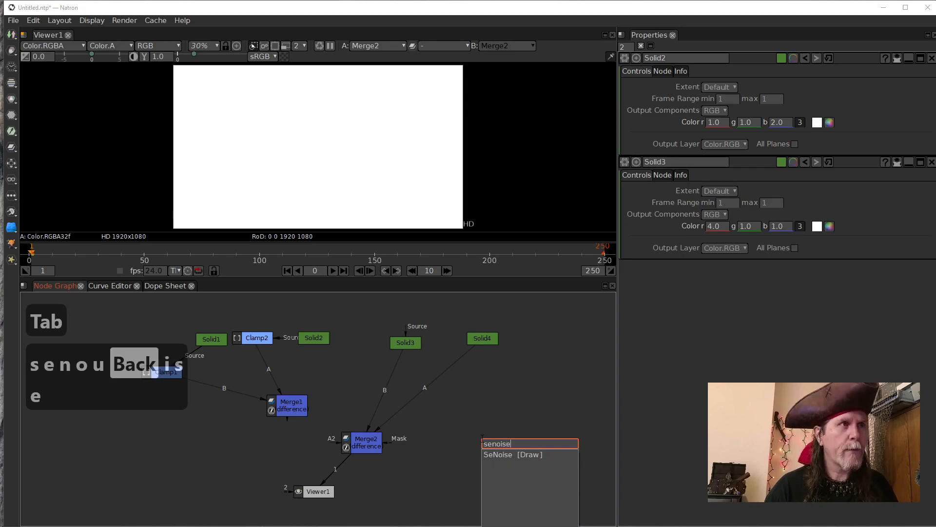
click(508, 455)
drag(528, 460, 484, 437)
drag(390, 442, 500, 437)
drag(326, 490, 370, 492)
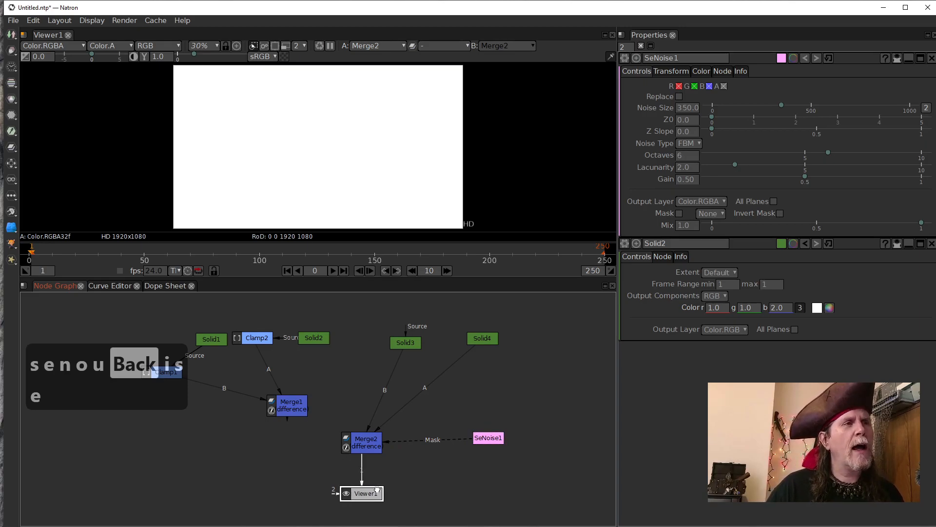
Disconnect Solid4 from Merge2's A input, leaving Solid3 on B, and select Merge2.
drag(419, 400, 357, 401)
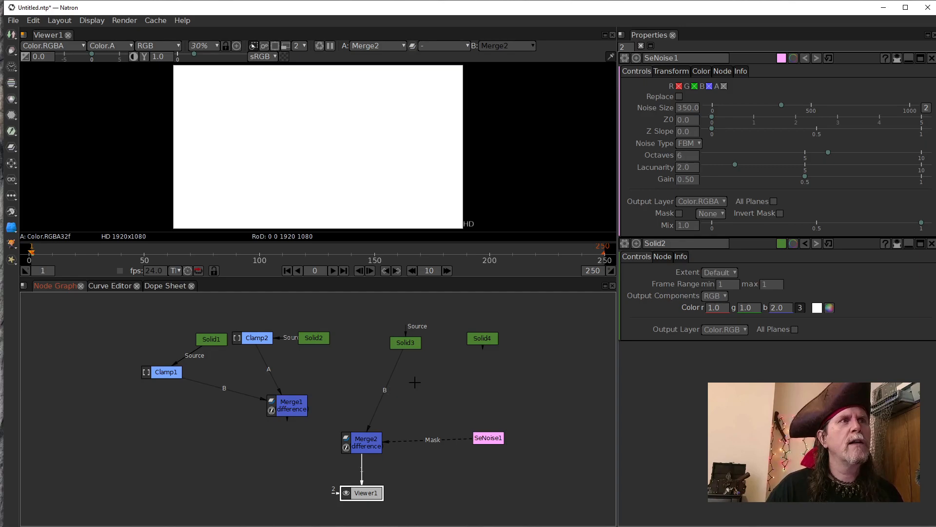
click(365, 444)
drag(364, 443, 365, 439)
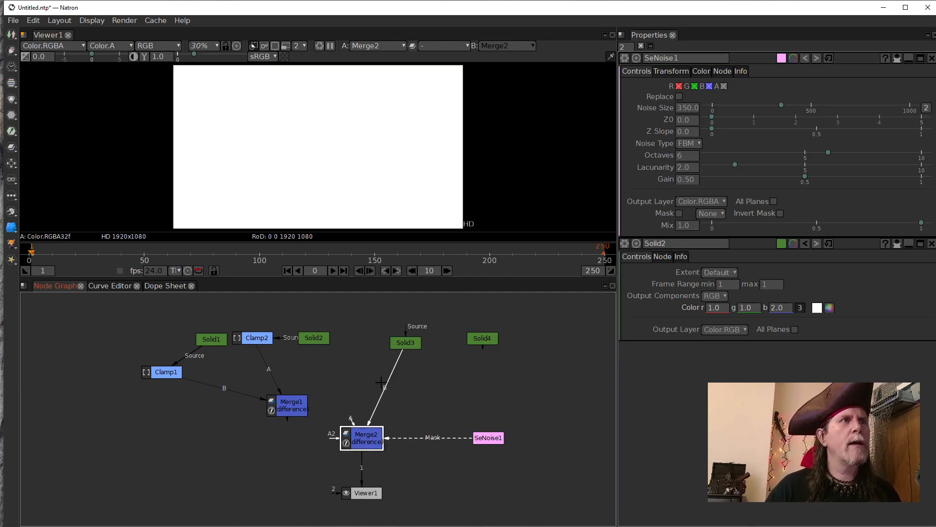
click(408, 342)
click(367, 438)
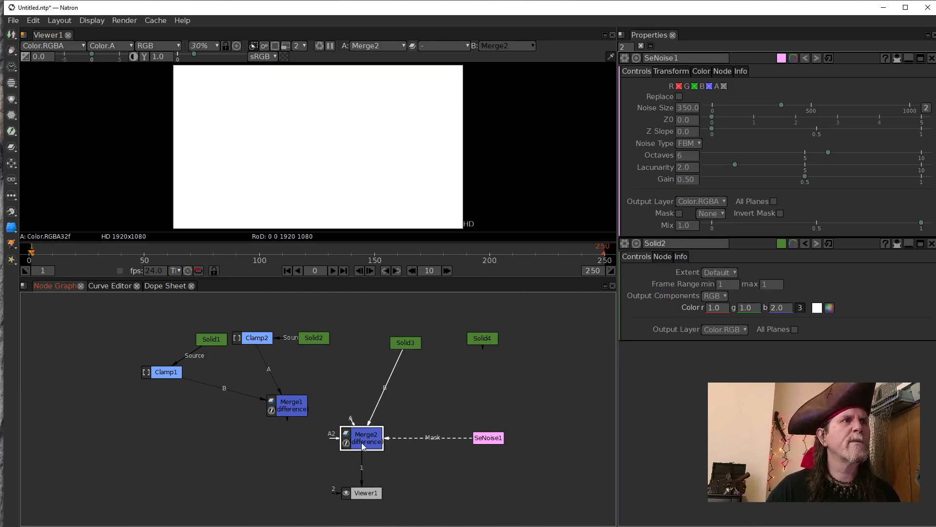
Set Solid3's red value to 2.0 and connect Solid3 to Merge2's A input instead of its B input.
click(405, 343)
click(712, 125)
text(2)
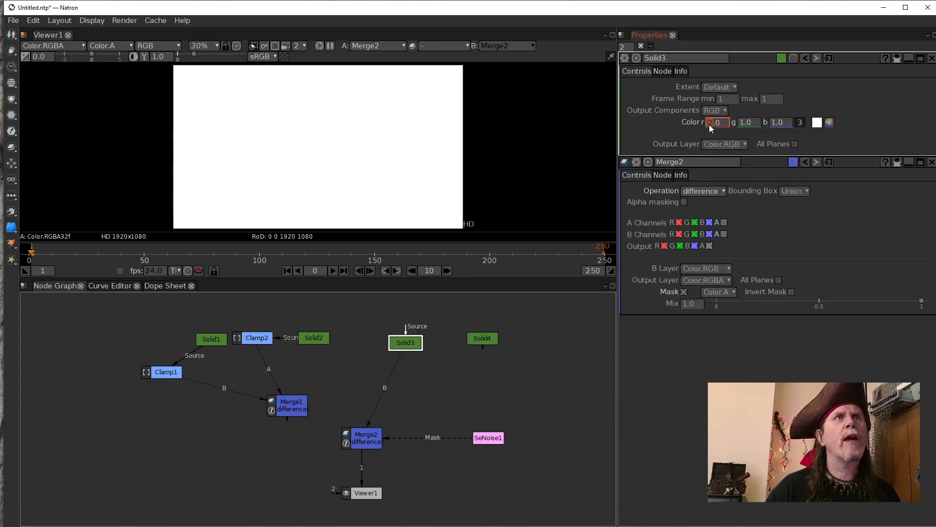
click(378, 437)
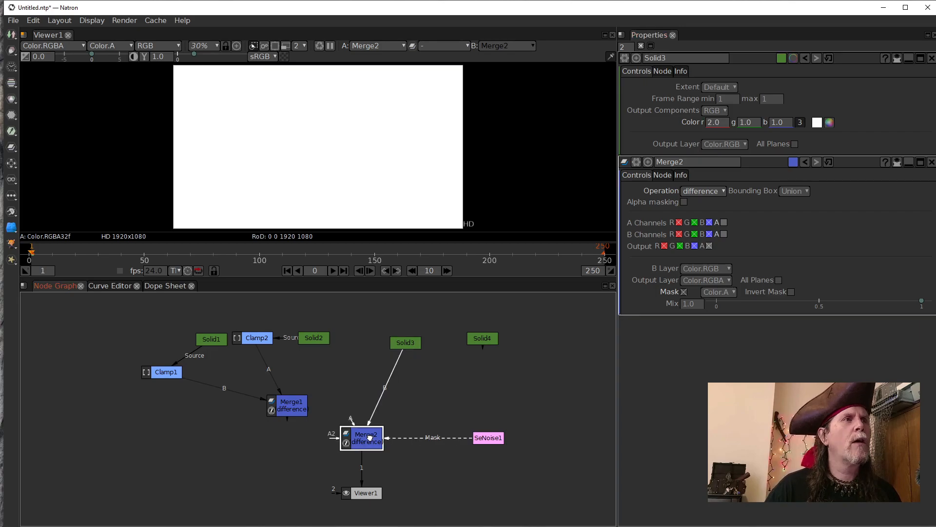
drag(385, 384, 368, 330)
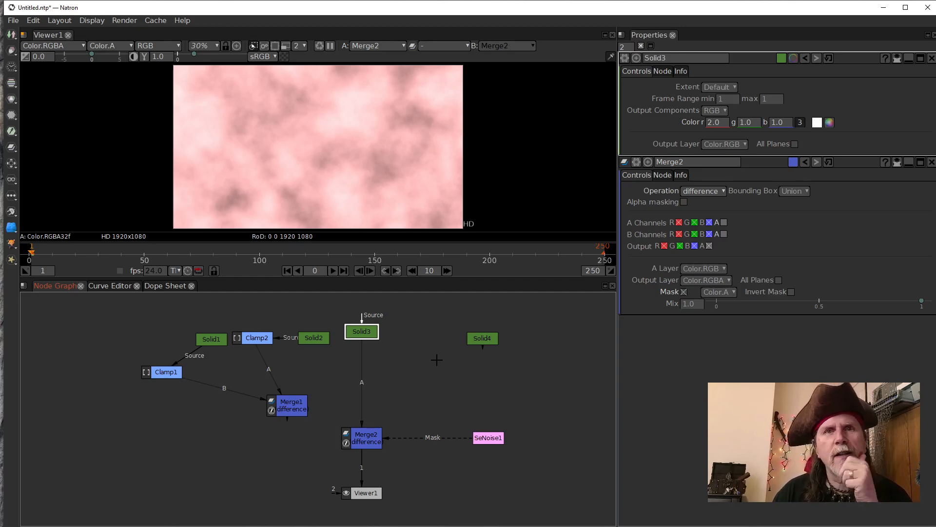
Raise Solid3's red value to 3.0 and compare Solid3's output with Merge2's output in the viewer.
scroll(707, 122, up, 1)
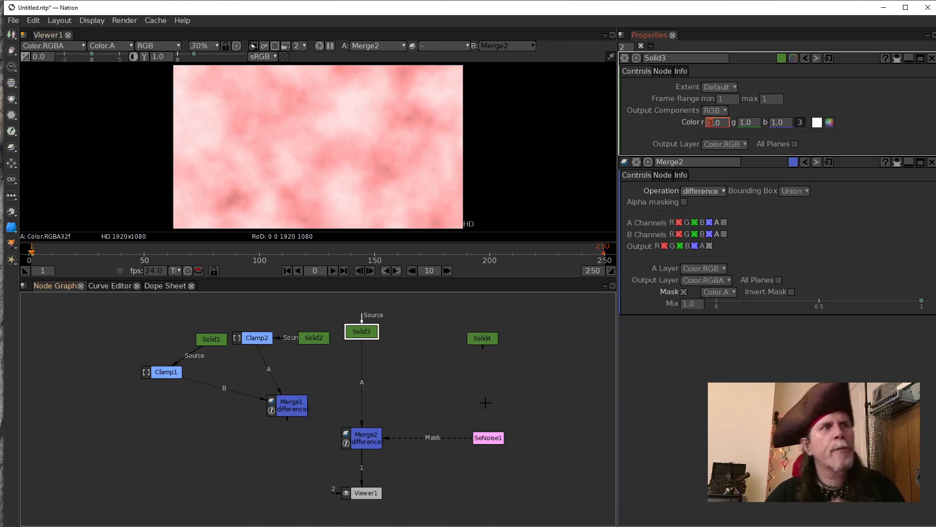
click(378, 437)
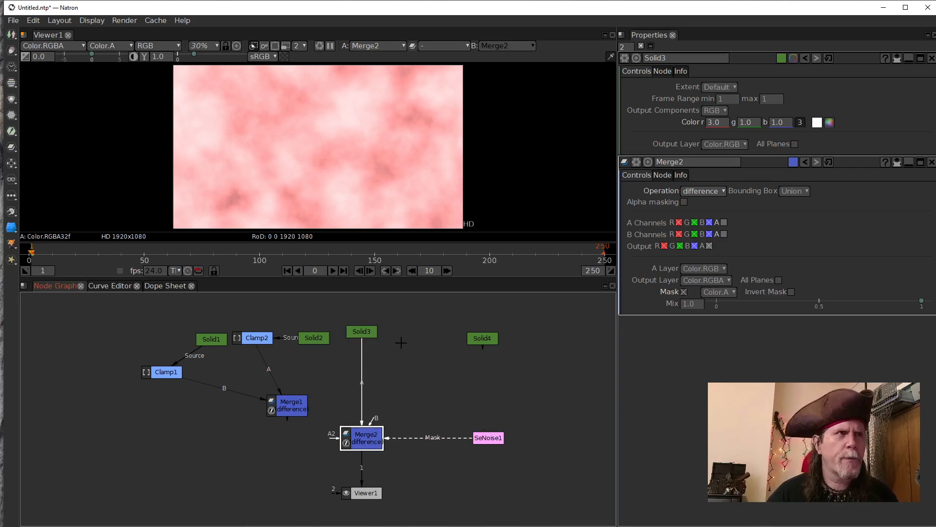
click(363, 335)
key(1)
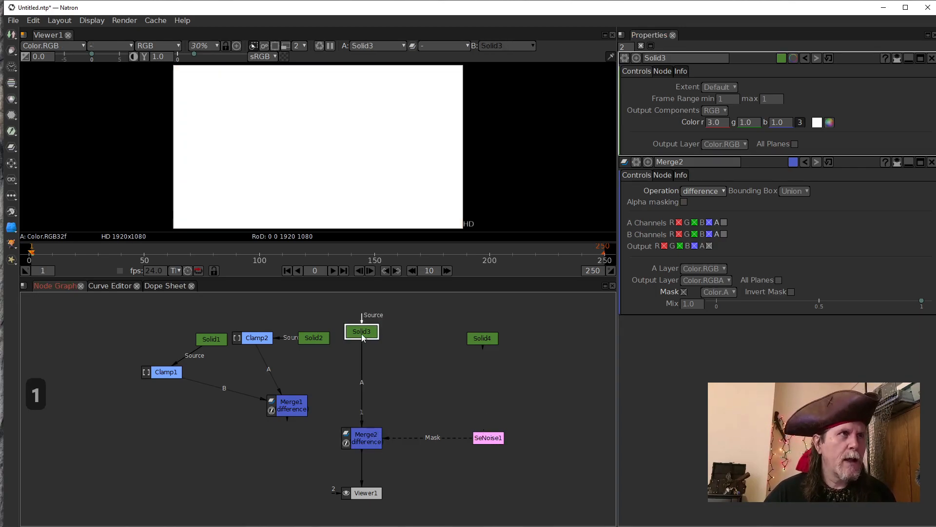
click(371, 438)
key(1)
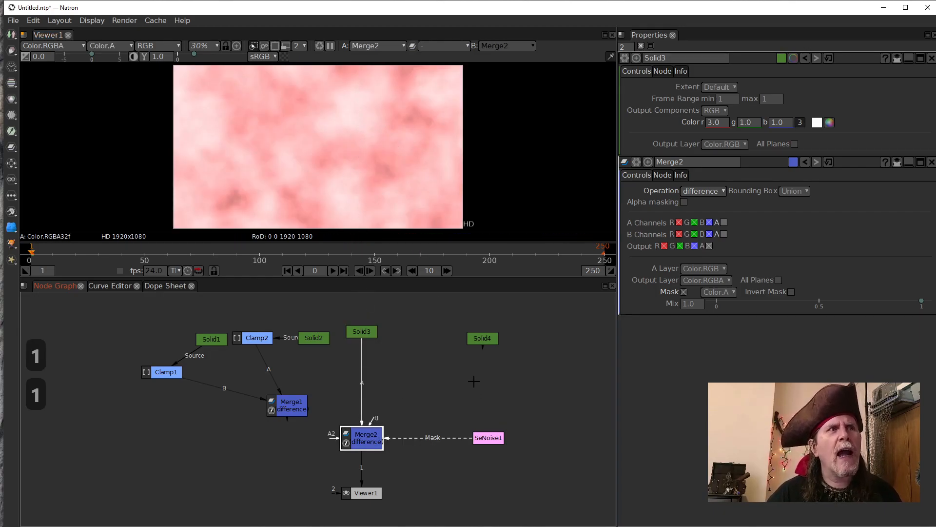
Reconnect Merge2's A input to Solid4, Solid2 and finally Solid1 to compare the noise-masked results.
drag(397, 403, 418, 389)
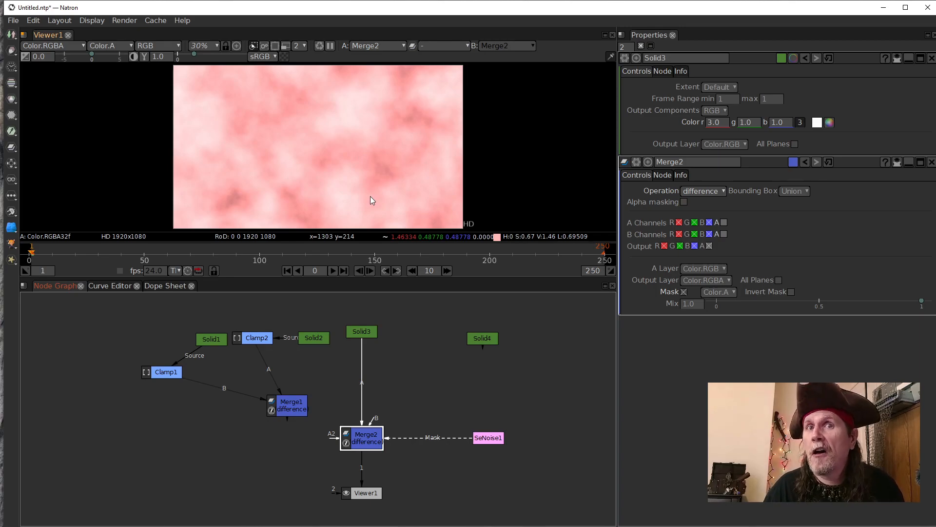
drag(384, 379, 441, 326)
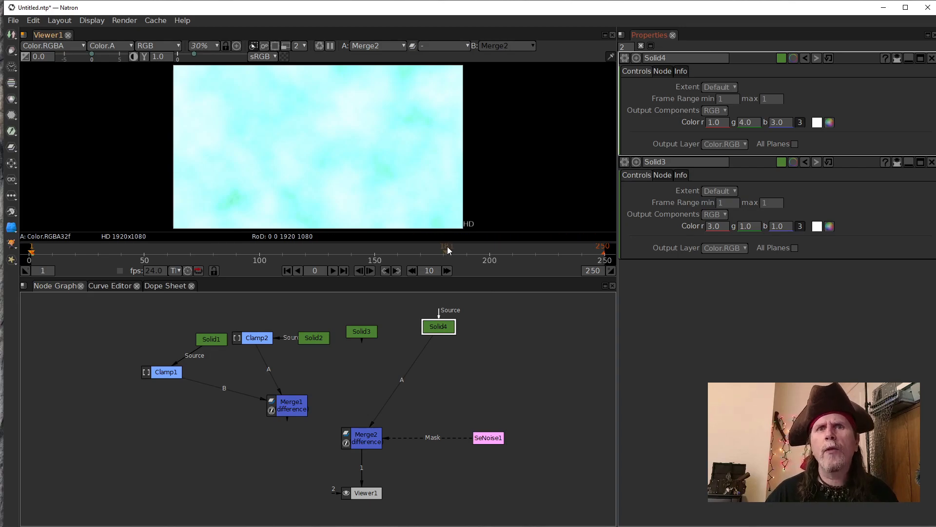
drag(408, 371, 374, 372)
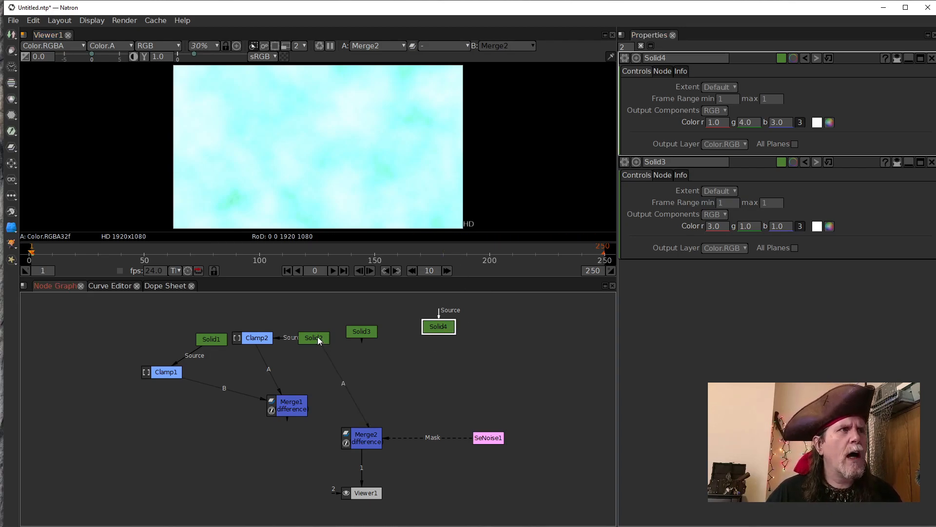
drag(317, 337, 318, 337)
drag(331, 374, 195, 328)
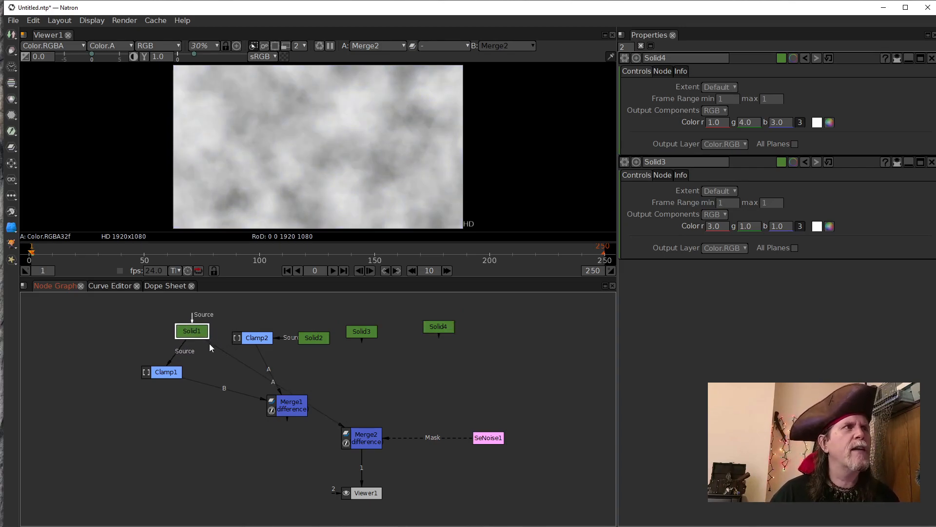
Turn on the viewer's checkerboard, connect Merge2's A input to Solid2, and compare the result with the checkerboard off and on.
click(283, 56)
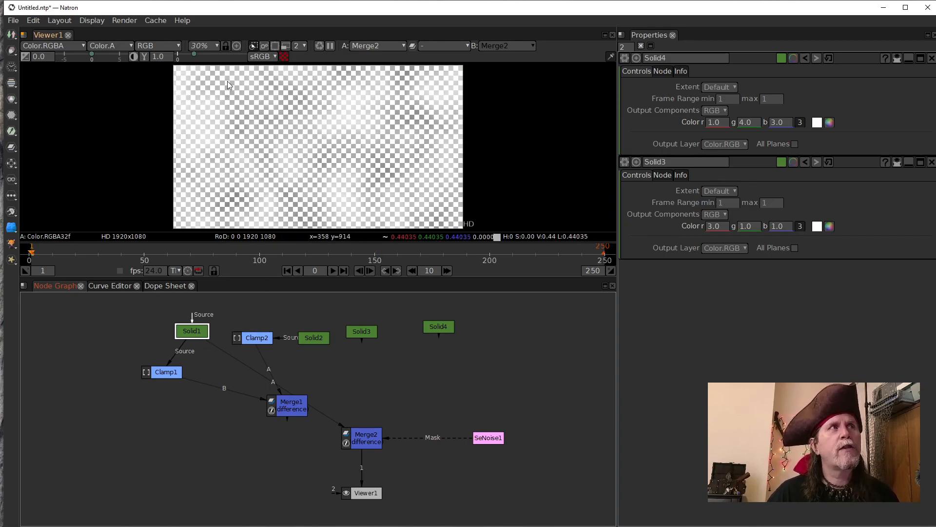
double_click(199, 332)
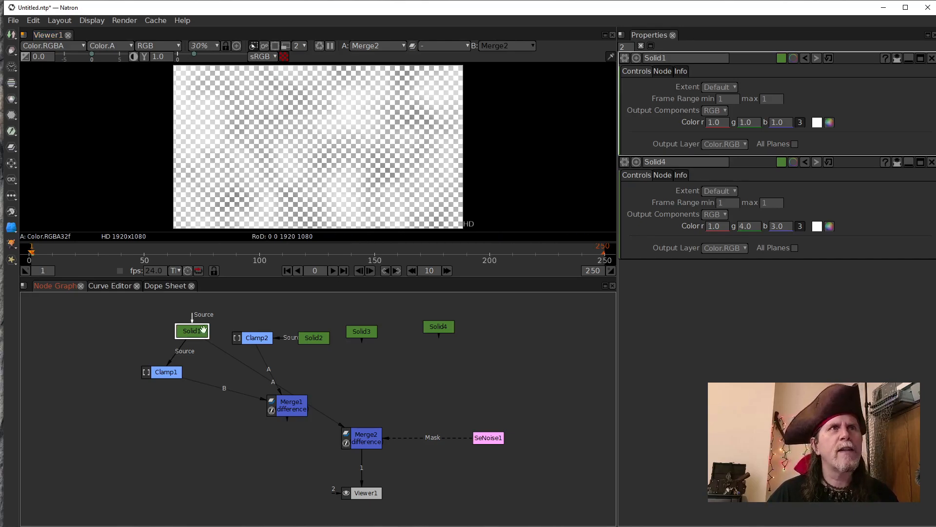
click(248, 364)
drag(306, 334, 308, 334)
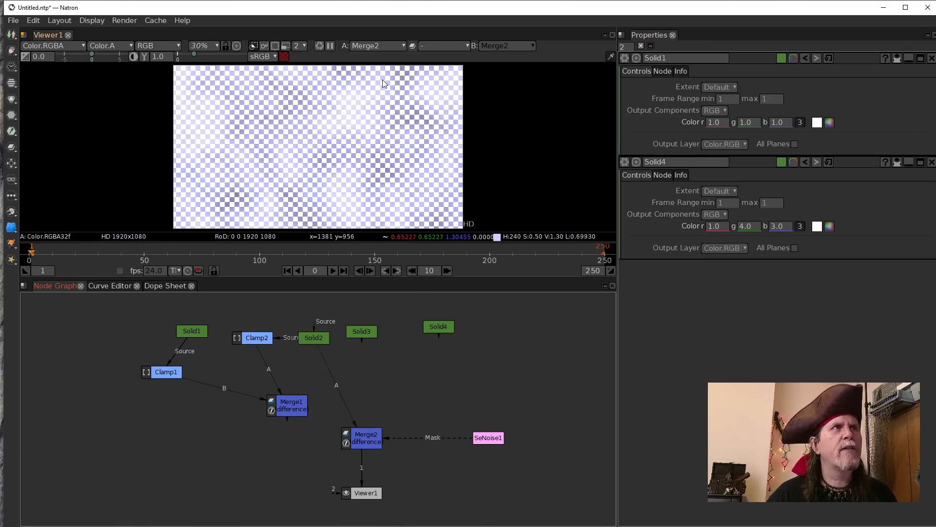
click(285, 56)
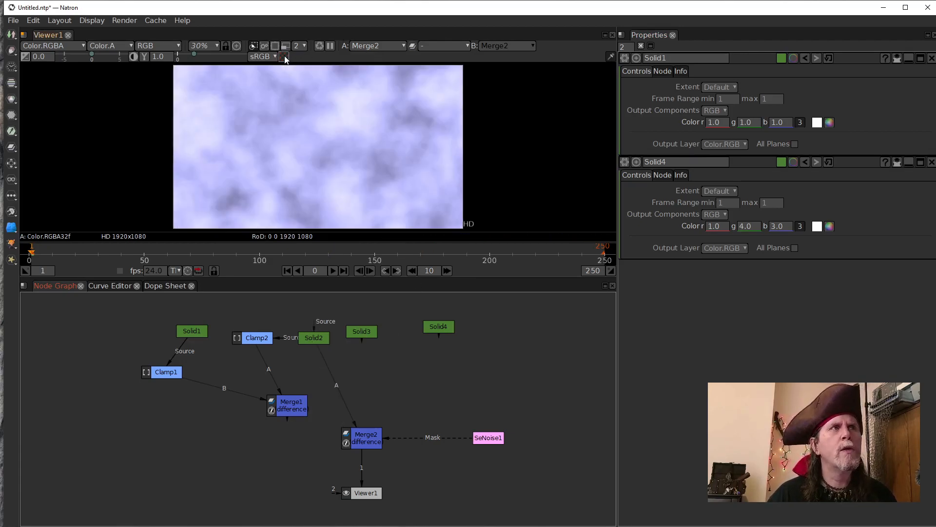
click(285, 56)
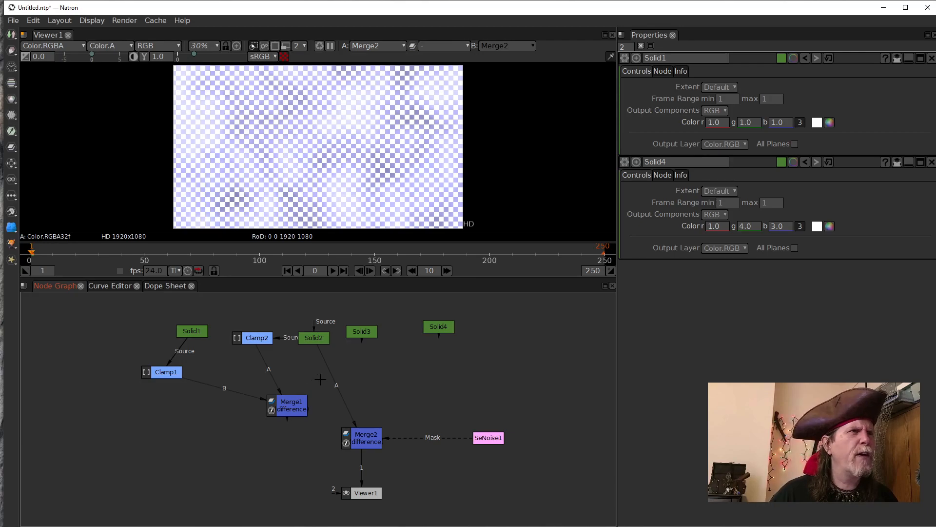
Connect Merge2's A input to Solid3, compare it with the checkerboard off and on, and switch the input to Solid4.
drag(331, 375, 361, 334)
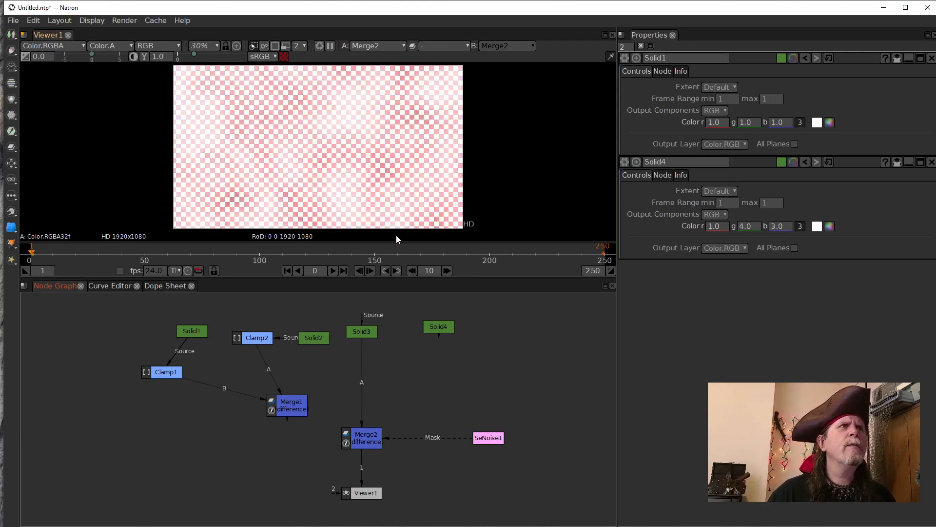
click(284, 56)
click(284, 57)
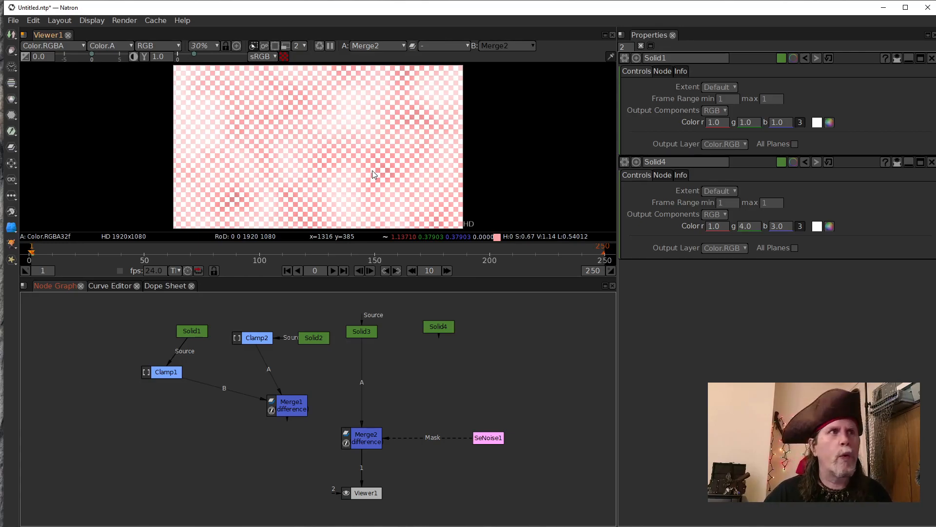
drag(364, 379, 432, 329)
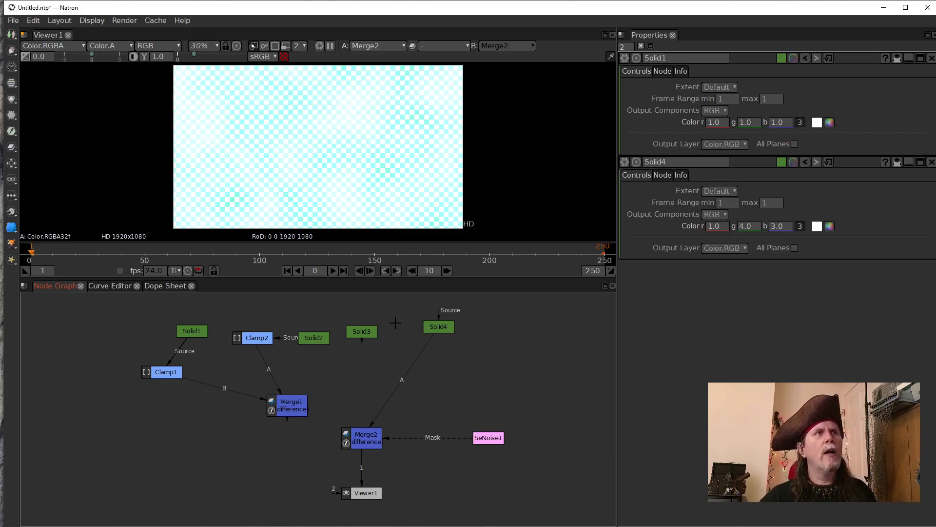
View the outputs of Solid4, Solid3, Solid2 and Solid1 one after another to compare how they look.
click(438, 326)
key(1)
click(362, 330)
key(1)
click(313, 337)
key(1)
click(195, 331)
key(1)
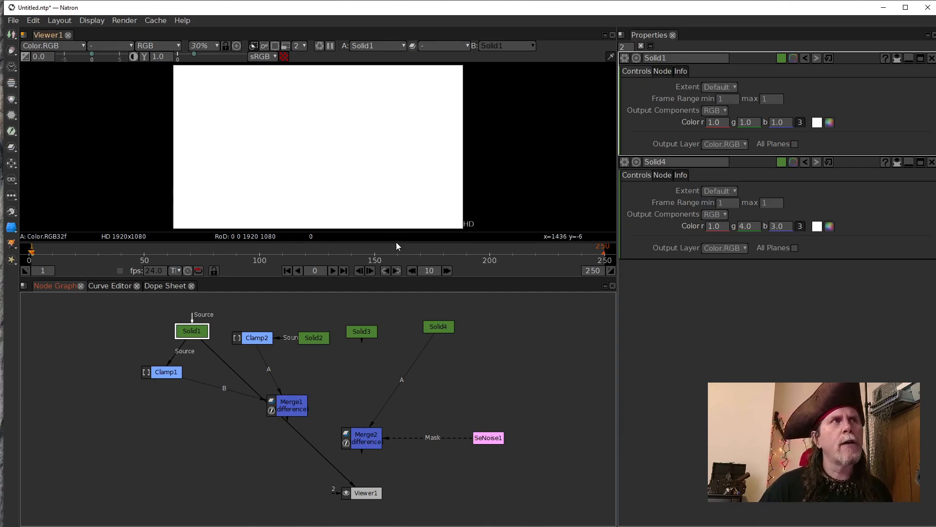
View Merge2 with its A input connected to Solid3 and turn off the viewer's checkerboard.
click(365, 438)
key(1)
drag(421, 356, 362, 331)
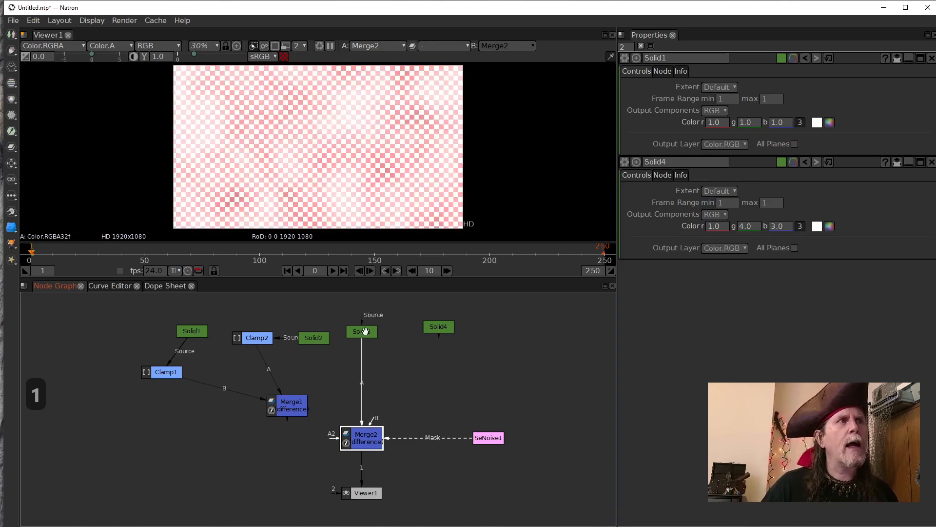
click(283, 56)
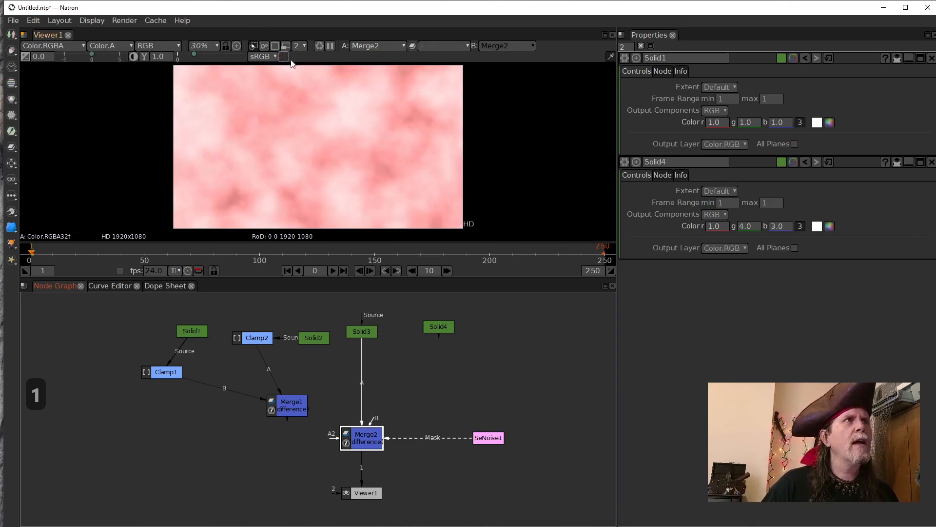
Open Solid3's settings and insert a Clamp node between Solid3 and Merge2.
click(362, 332)
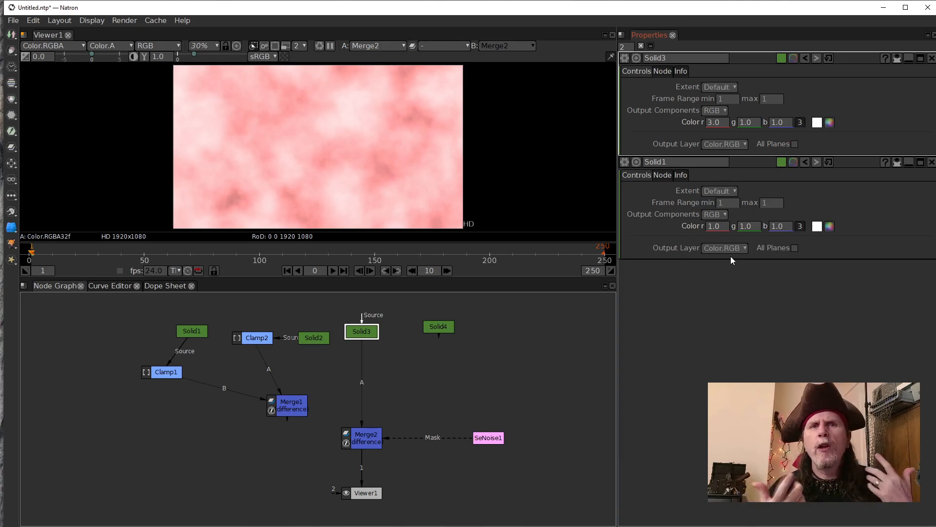
click(365, 340)
click(367, 335)
key(Tab)
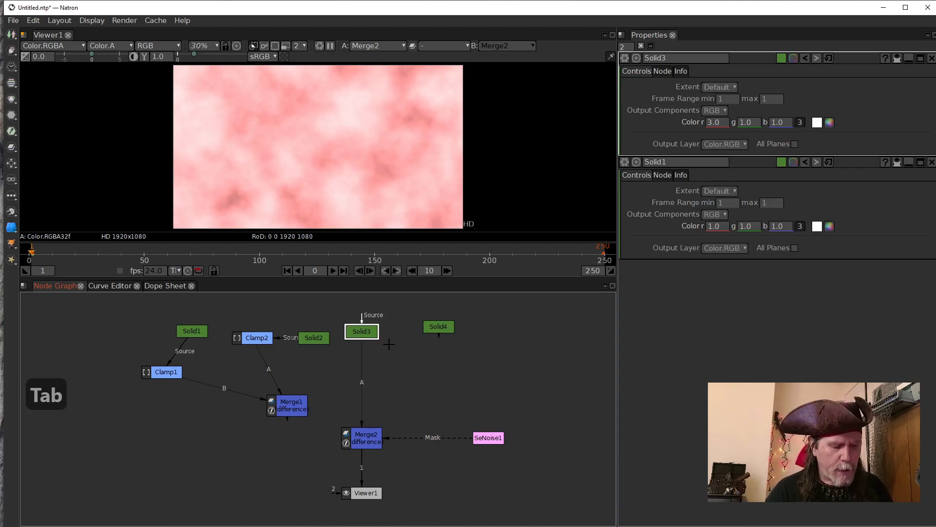
text(c)
key(Down)
key(Return)
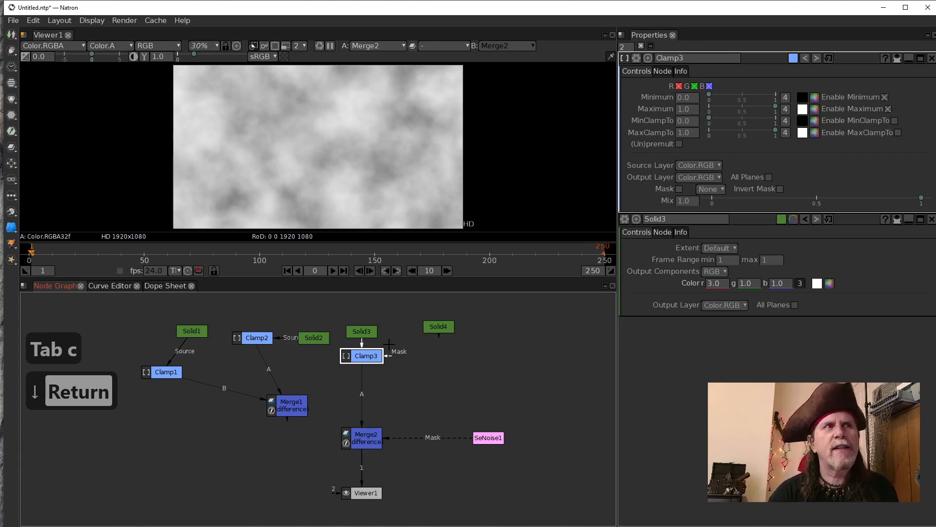
Move Clamp3 away from Solid3, disconnect its source, and view Merge1's output.
drag(363, 356, 202, 340)
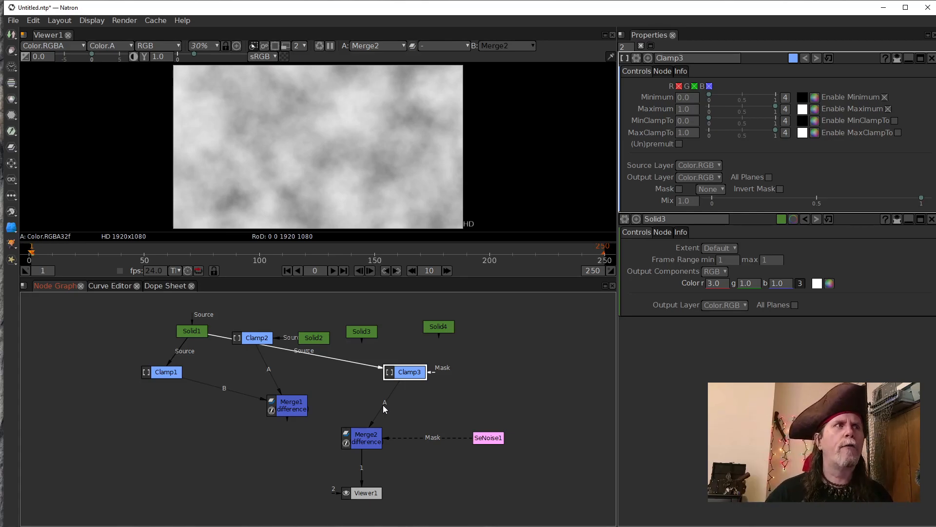
drag(373, 365, 347, 396)
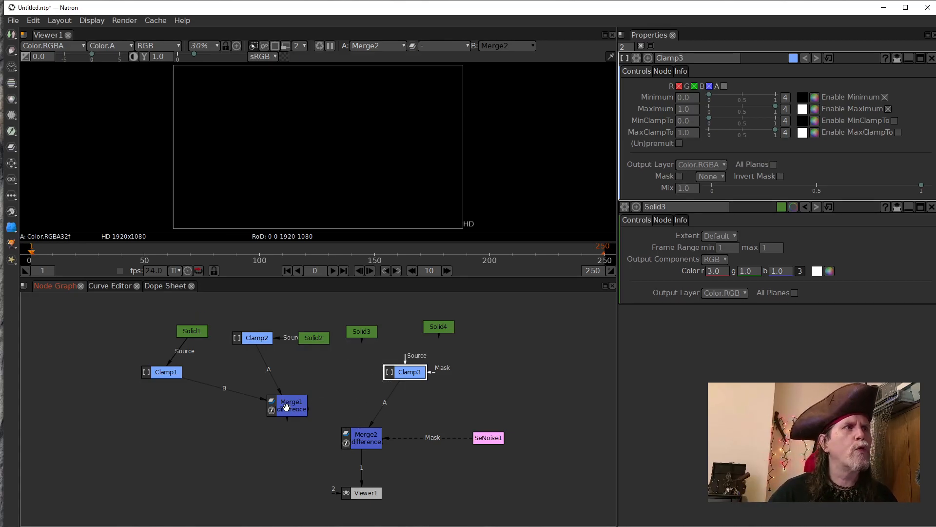
click(286, 405)
key(1)
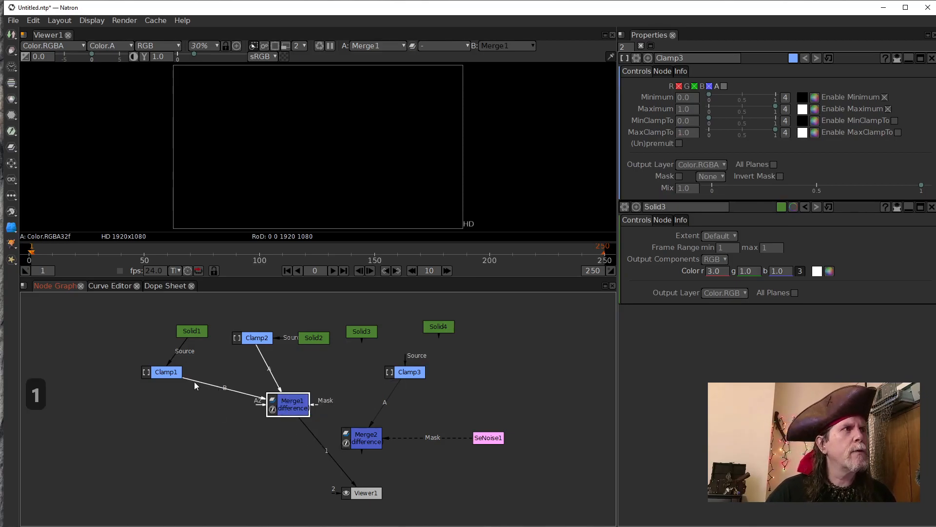
Bypass the clamps by connecting Merge1's B input to Solid1 and A input to Solid2, and reposition Merge1 and the viewer node.
mouse_move(193, 340)
mouse_down()
mouse_move(180, 320)
mouse_move(188, 331)
mouse_up()
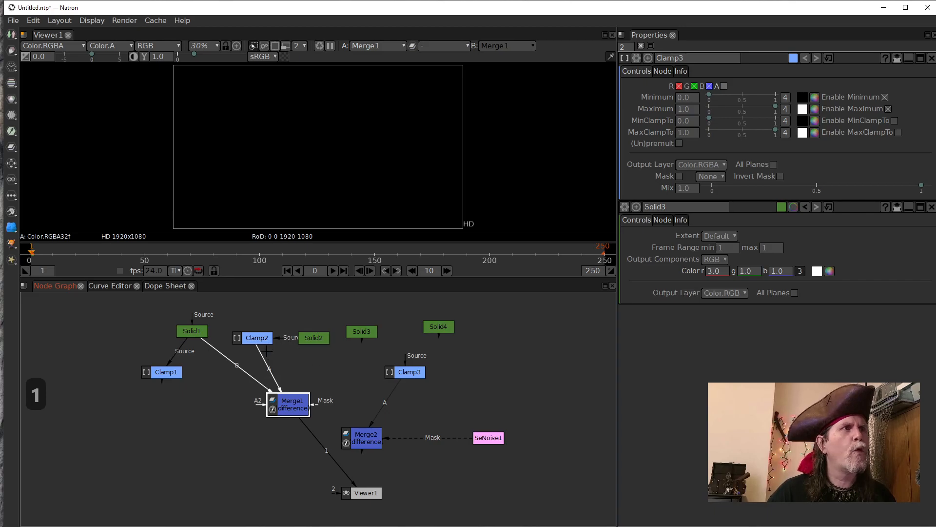
drag(280, 388, 314, 338)
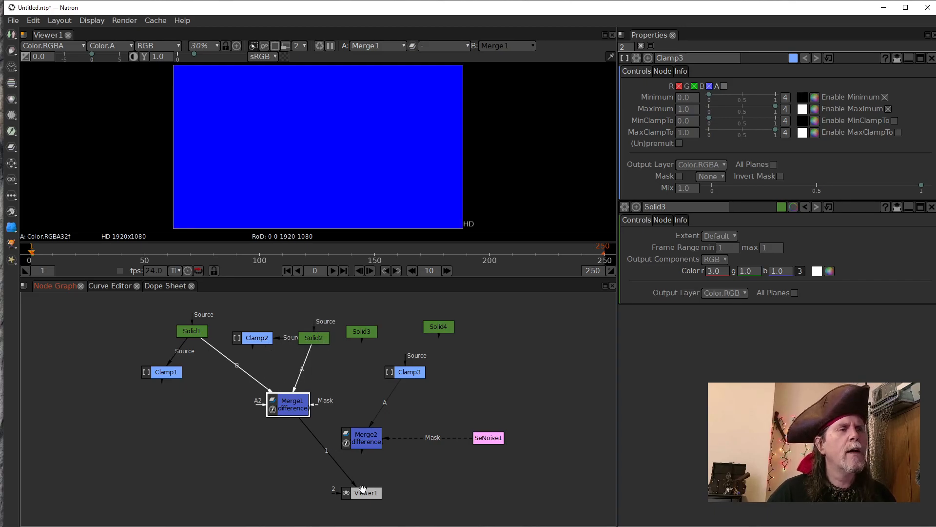
drag(362, 492, 306, 489)
drag(298, 405, 281, 393)
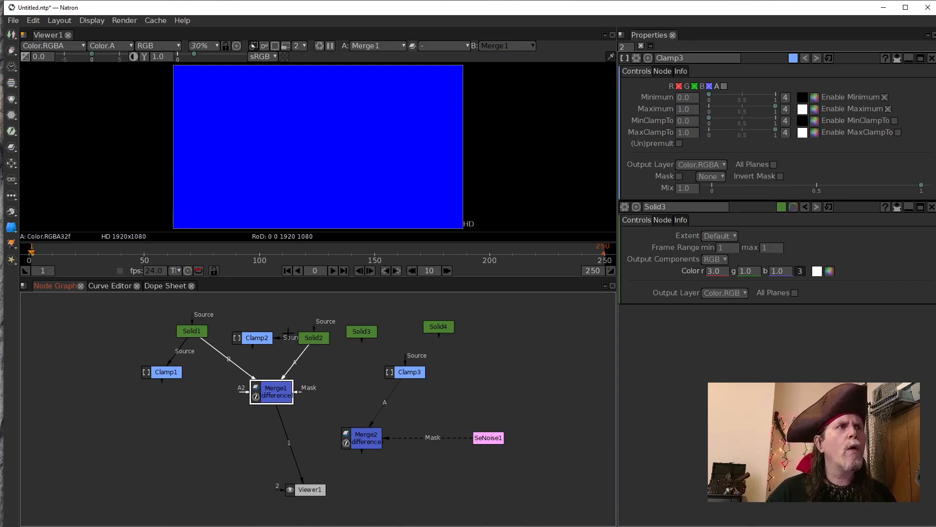
Detach Clamp3 from Merge2 and place it after Merge1, feeding the viewer.
click(393, 399)
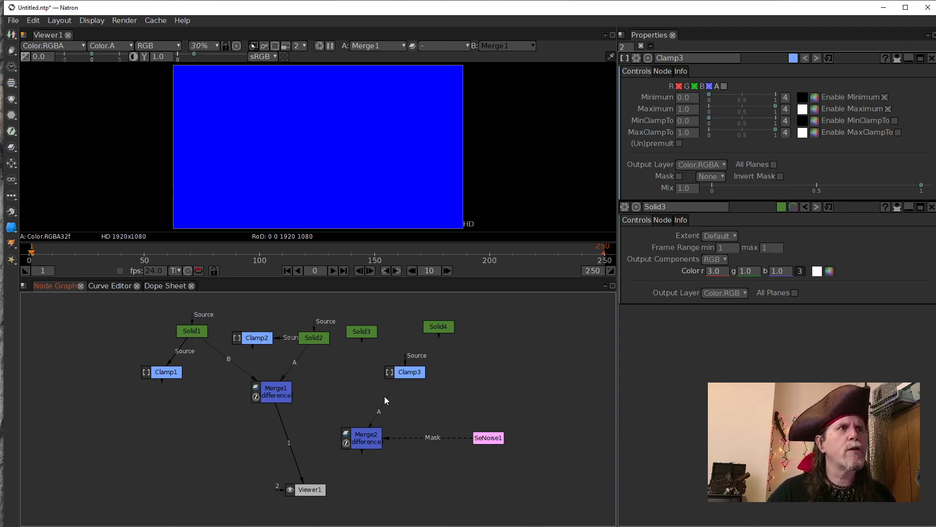
drag(407, 364, 266, 396)
drag(295, 451, 247, 450)
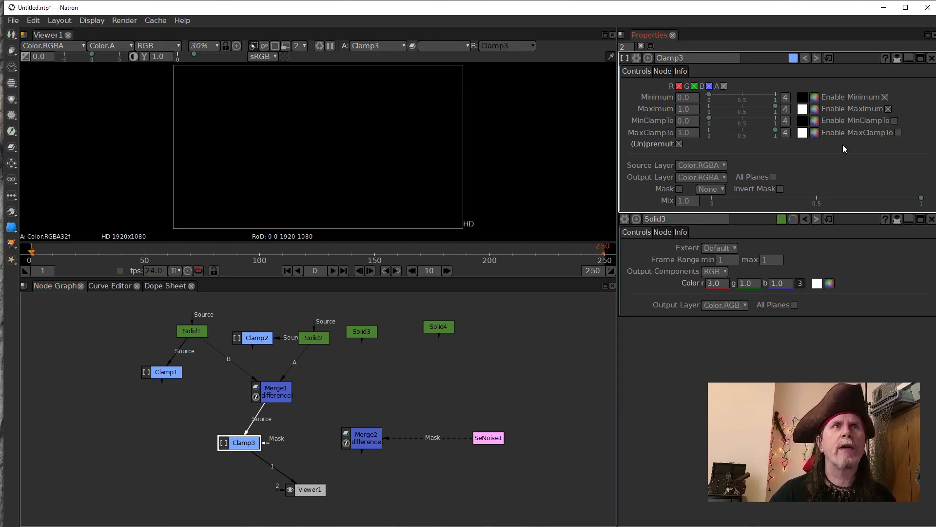
Try Clamp3's MaxClampTo and MinClampTo options and a Maximum of 2.0 on the difference result.
click(899, 132)
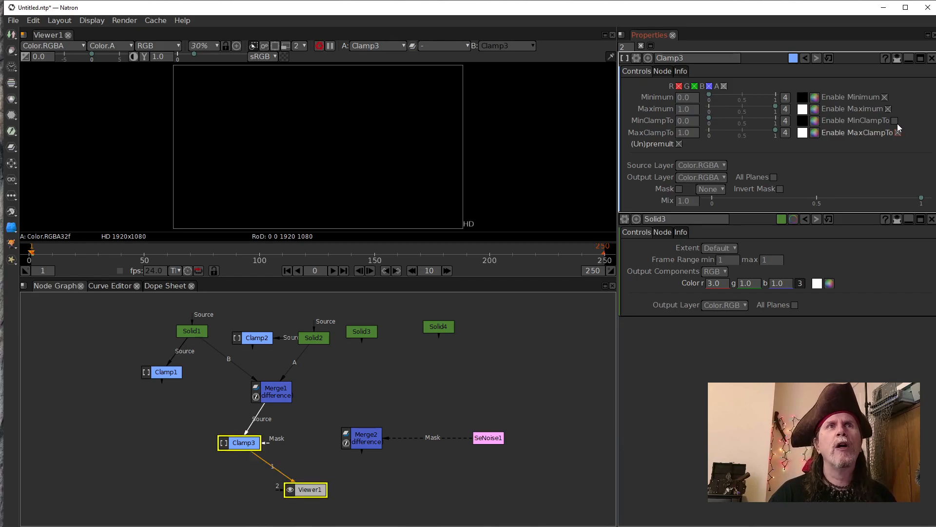
click(894, 120)
click(899, 132)
click(684, 121)
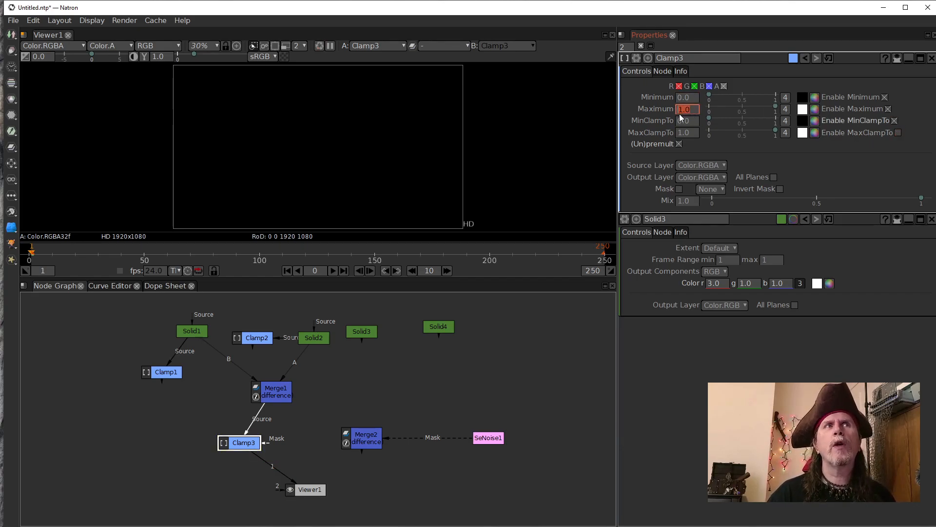
scroll(677, 112, up, 1)
scroll(678, 115, down, 1)
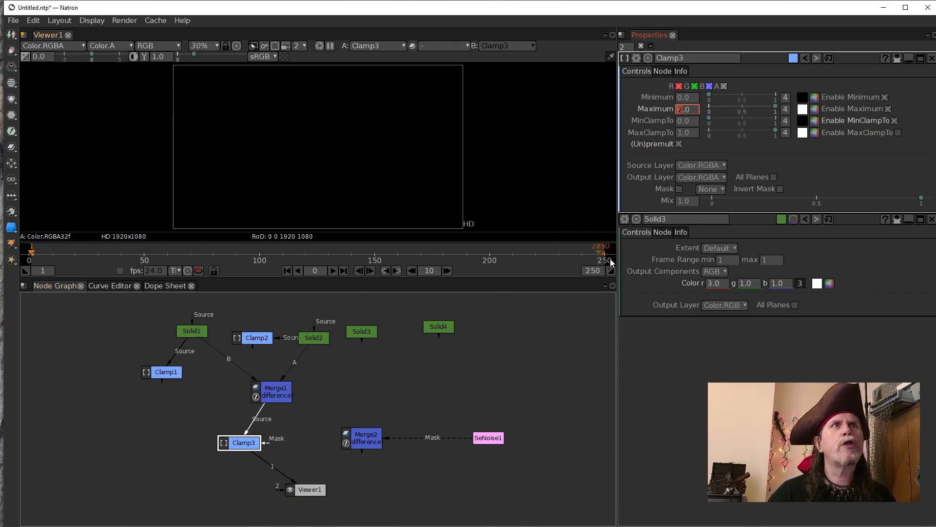
click(894, 121)
click(692, 120)
scroll(680, 109, down, 1)
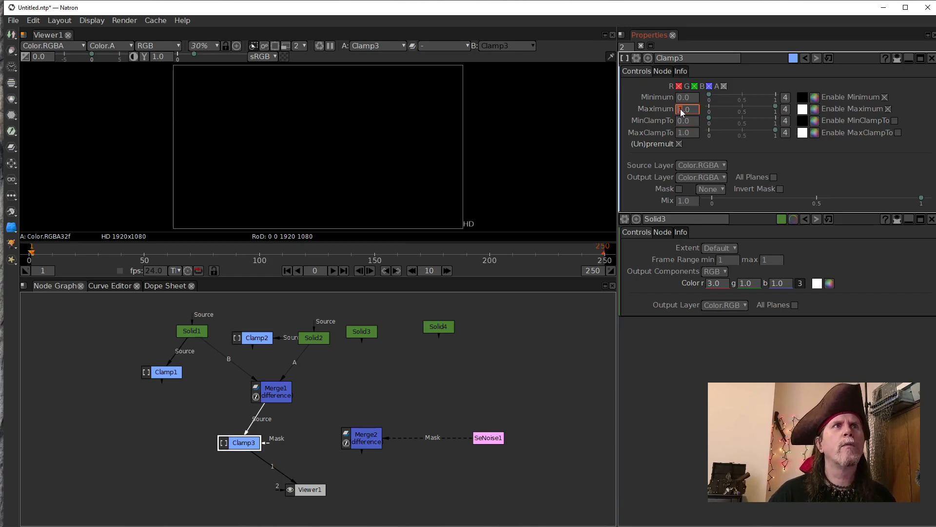
Move the Clamp3 node slightly farther away from Merge1 in the node graph.
click(235, 443)
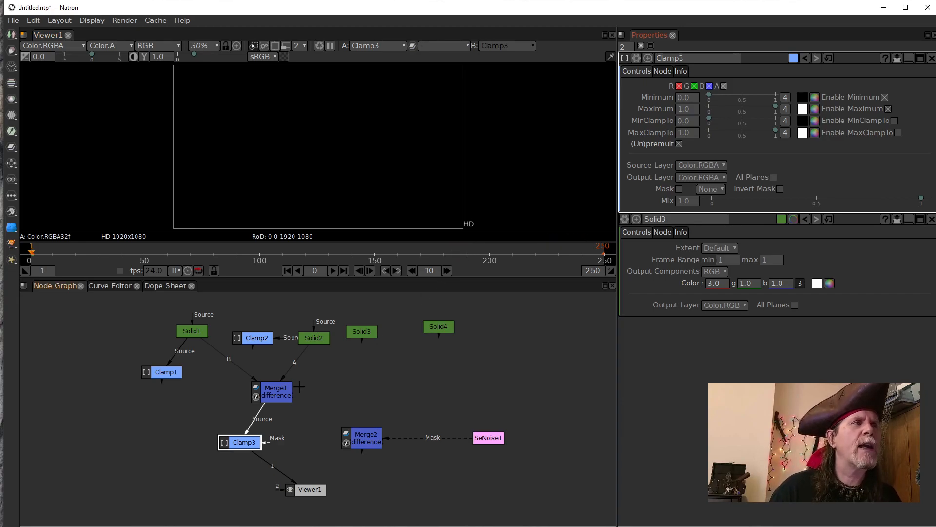
drag(244, 448, 222, 452)
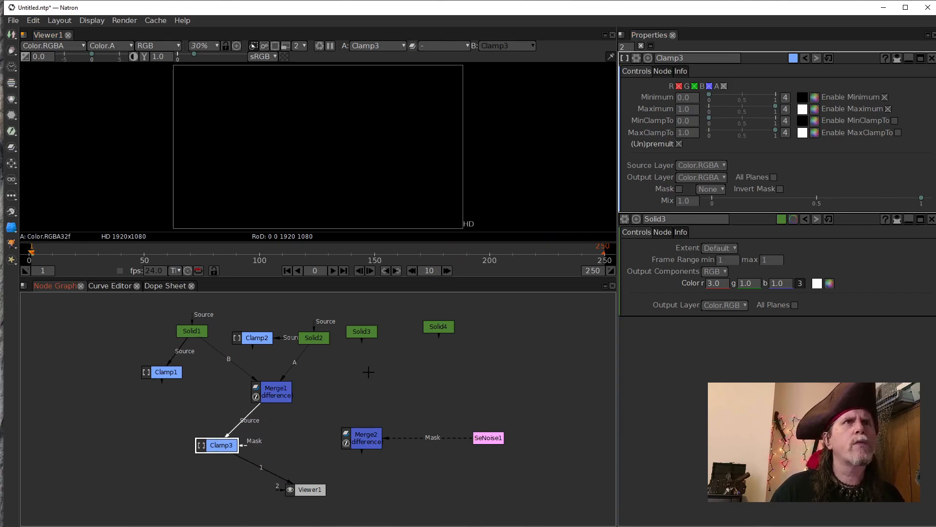